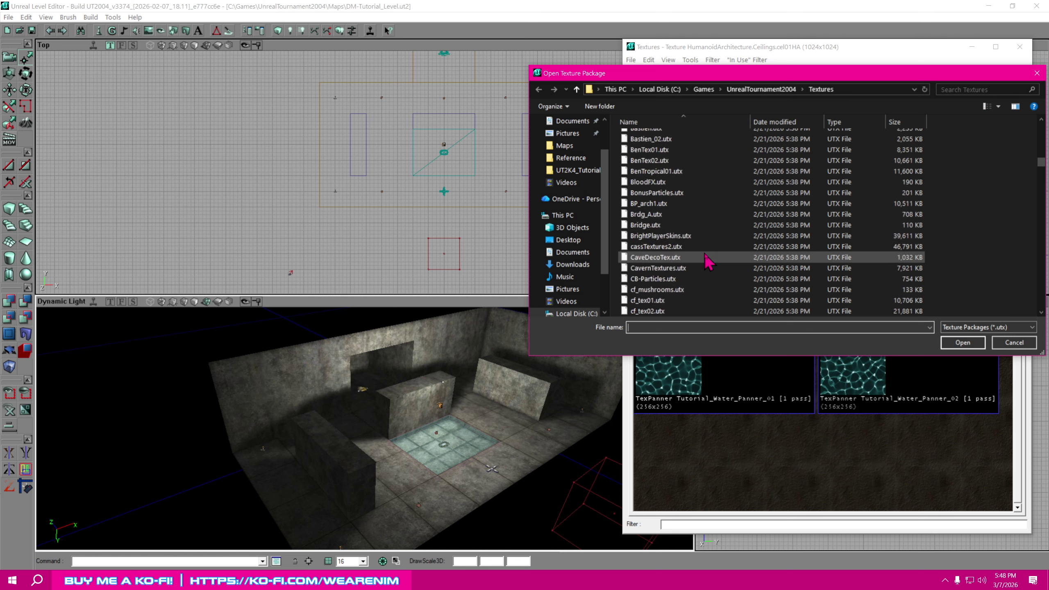
Open the SkyRenders.utx texture package from the Textures folder.
scroll(702, 255, down, 20)
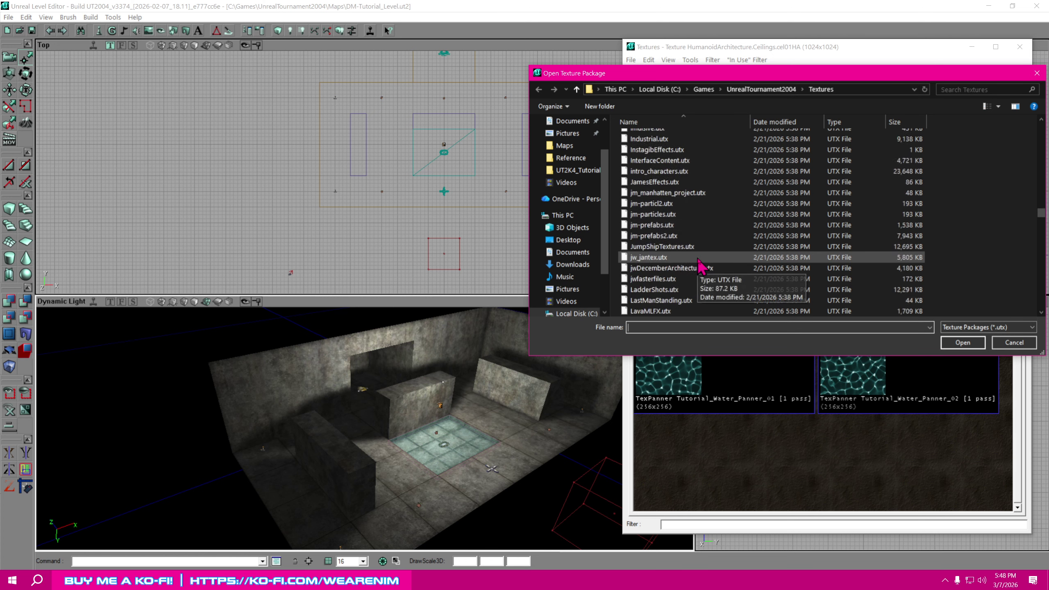
scroll(690, 272, down, 7)
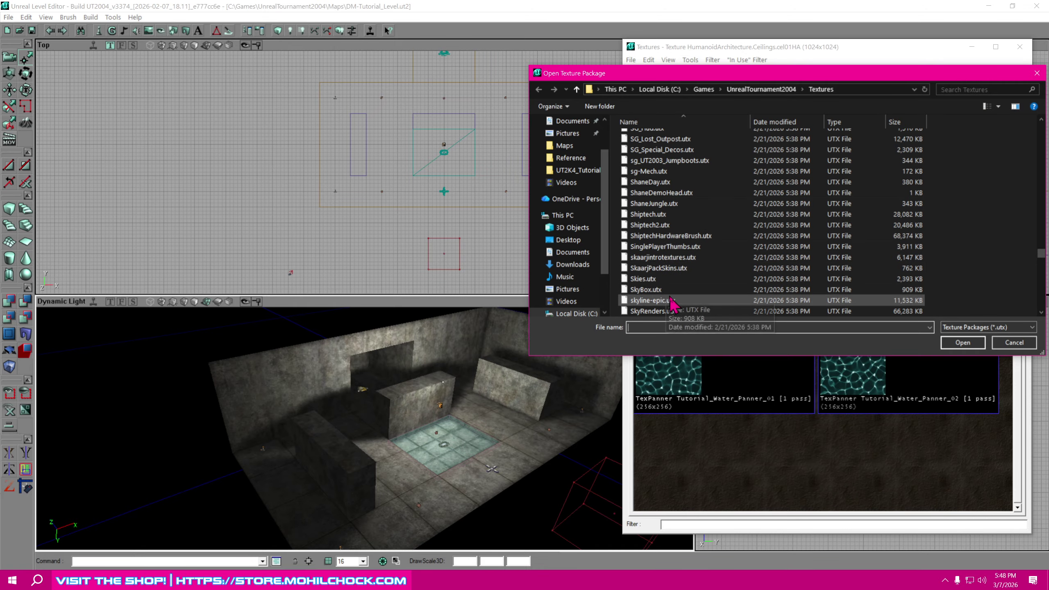
click(681, 311)
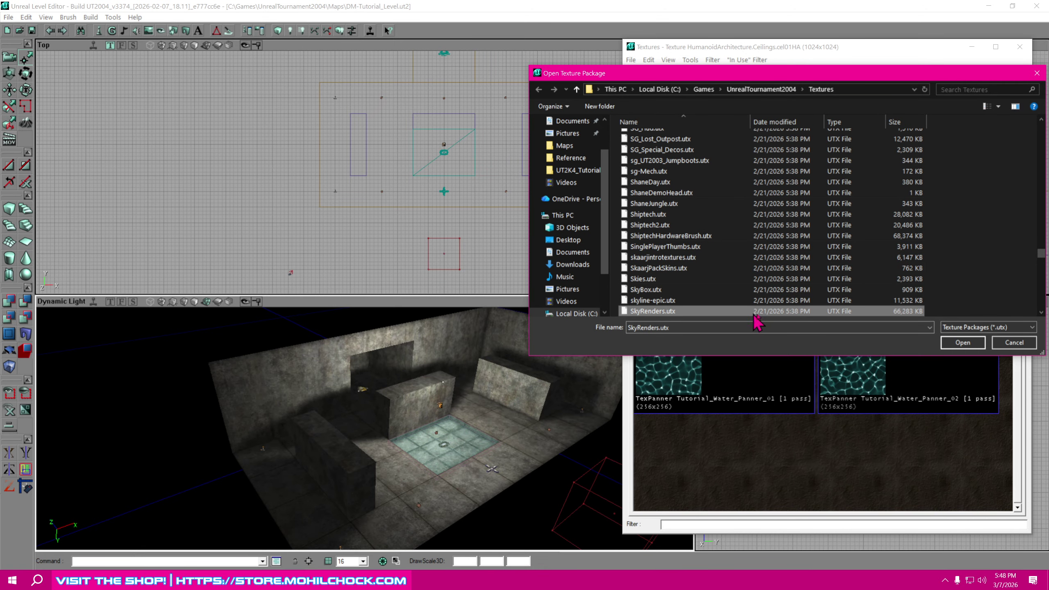
click(963, 342)
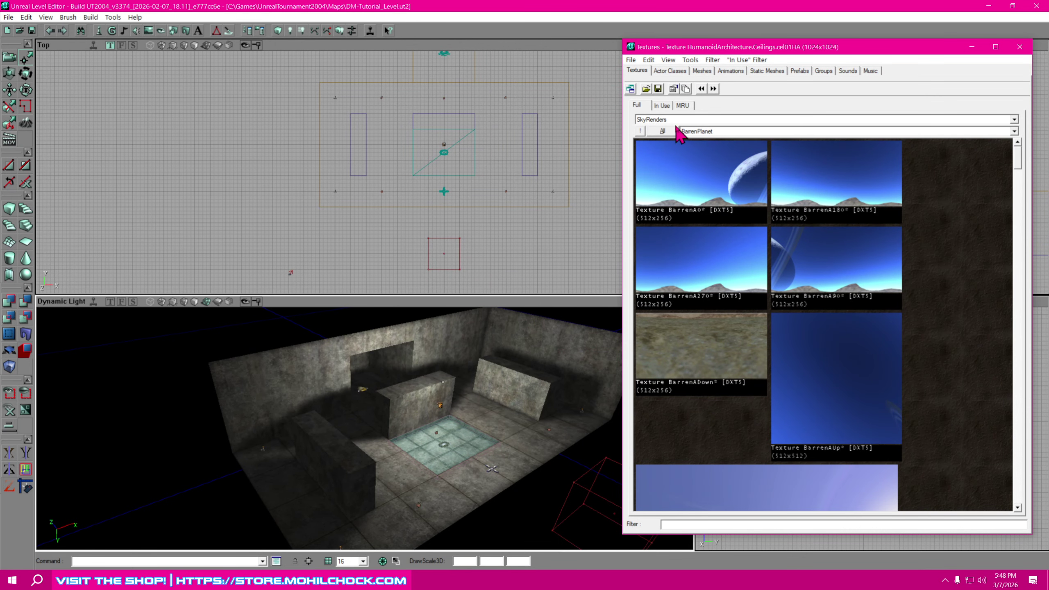
Examine the sky textures in the Smote, Kalendra and ElecFields groups of the SkyRenders package.
click(713, 131)
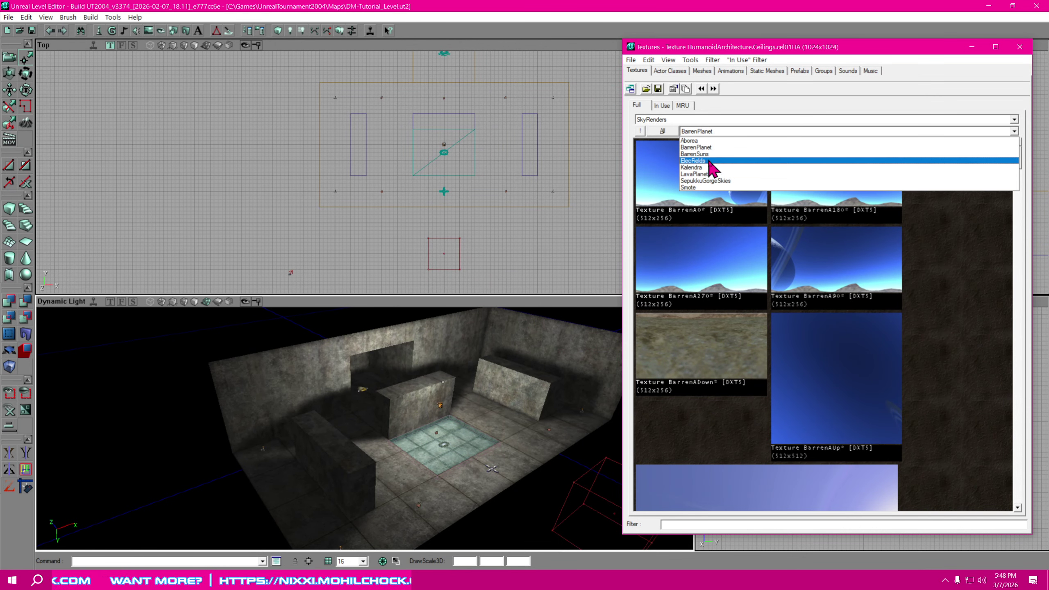
click(715, 188)
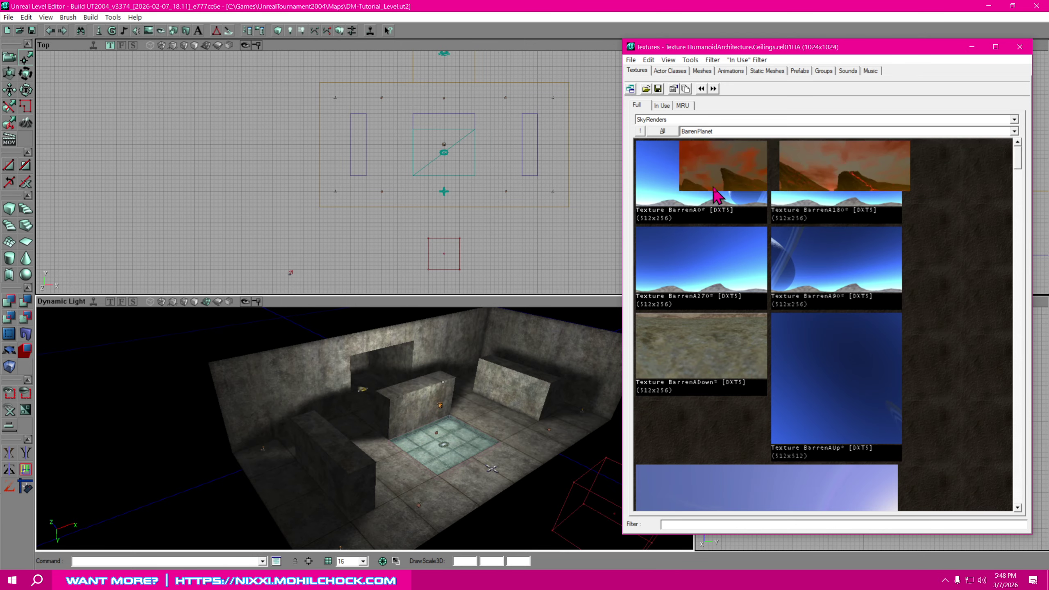
click(714, 132)
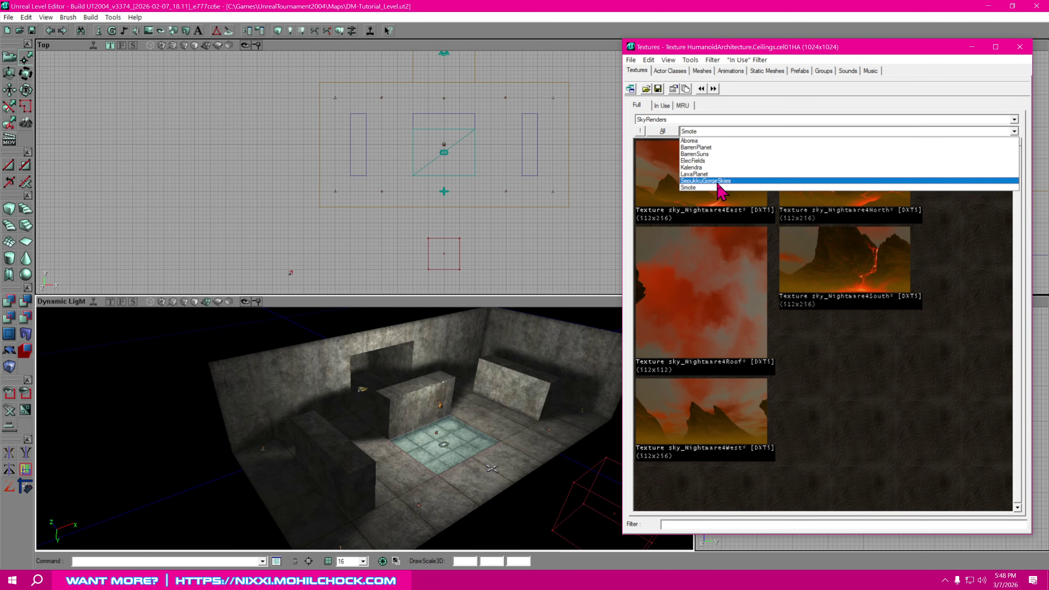
click(698, 167)
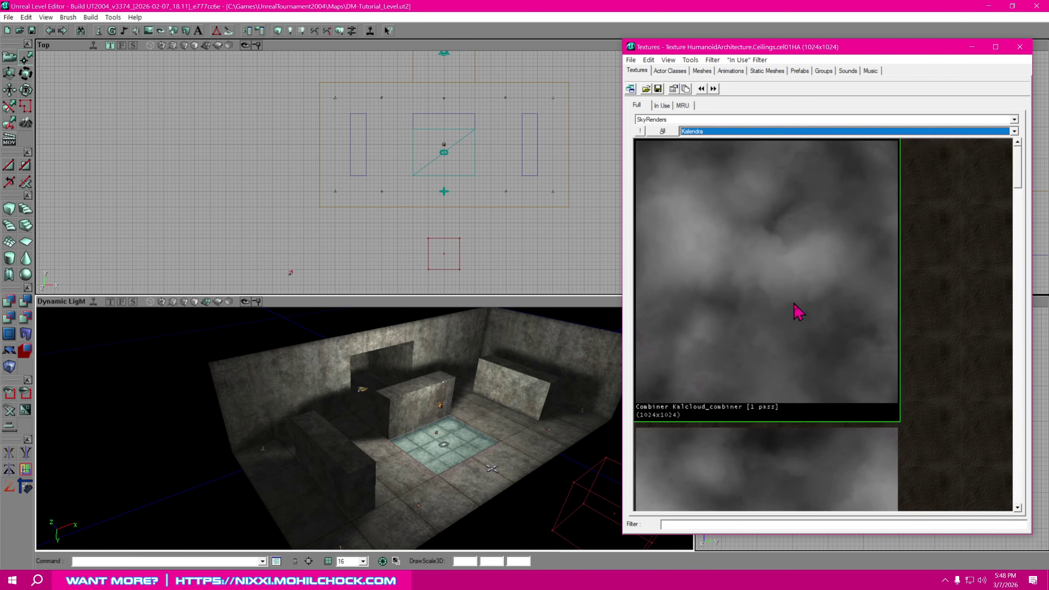
click(711, 131)
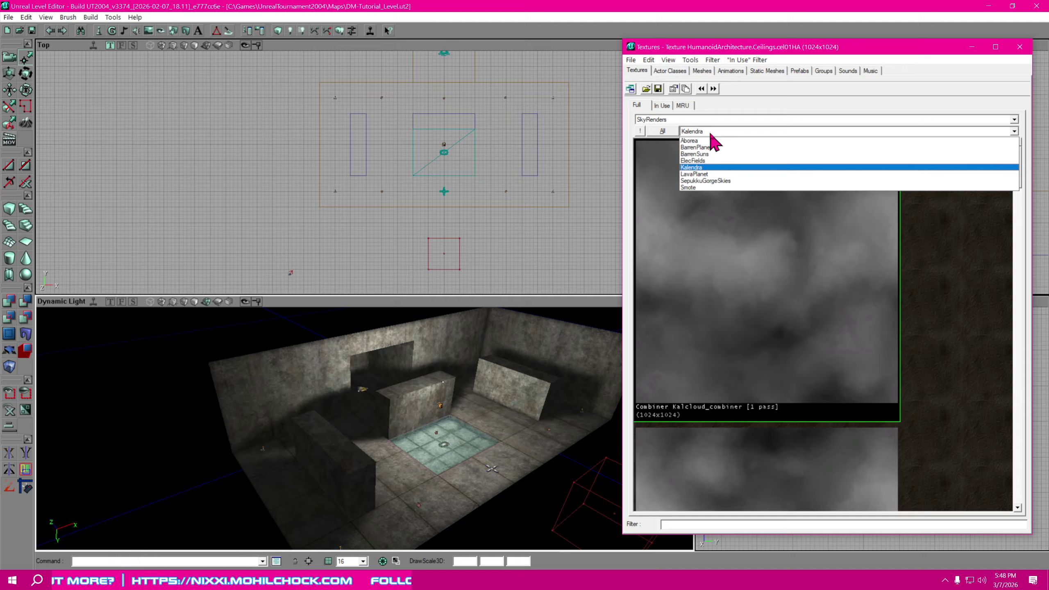
click(711, 162)
scroll(855, 421, down, 5)
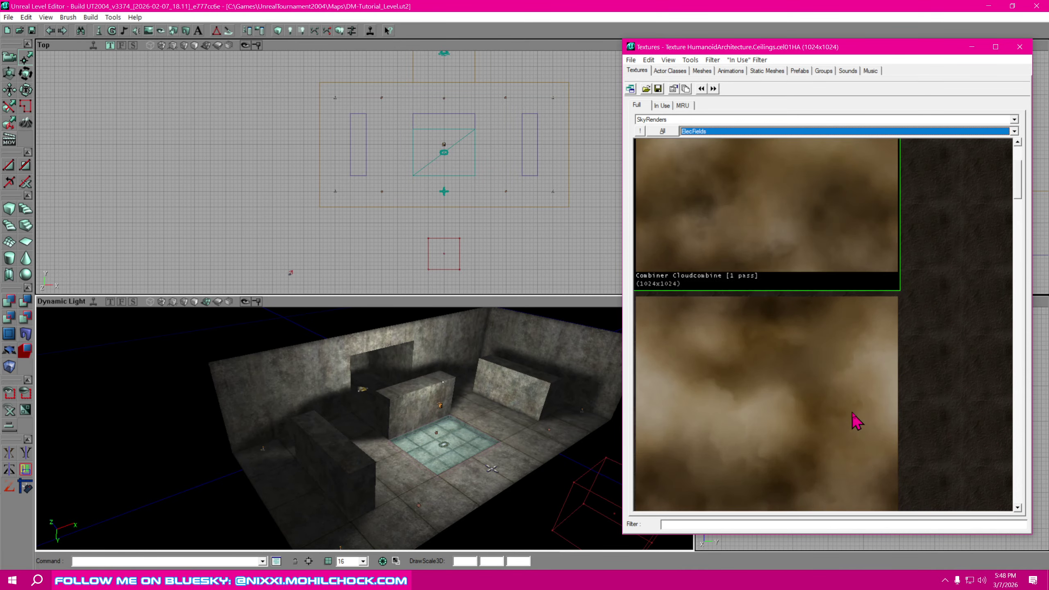
scroll(854, 421, down, 5)
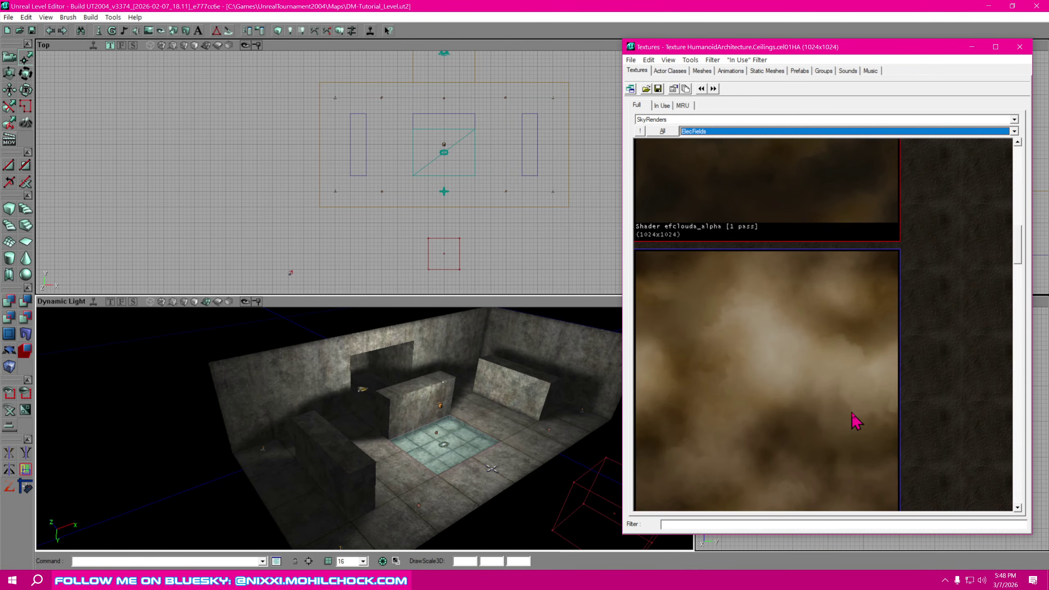
drag(1017, 311, 1006, 137)
Show the Aborea group of the SkyRenders package and browse its half-sky textures to the halfskyroof texture.
click(812, 132)
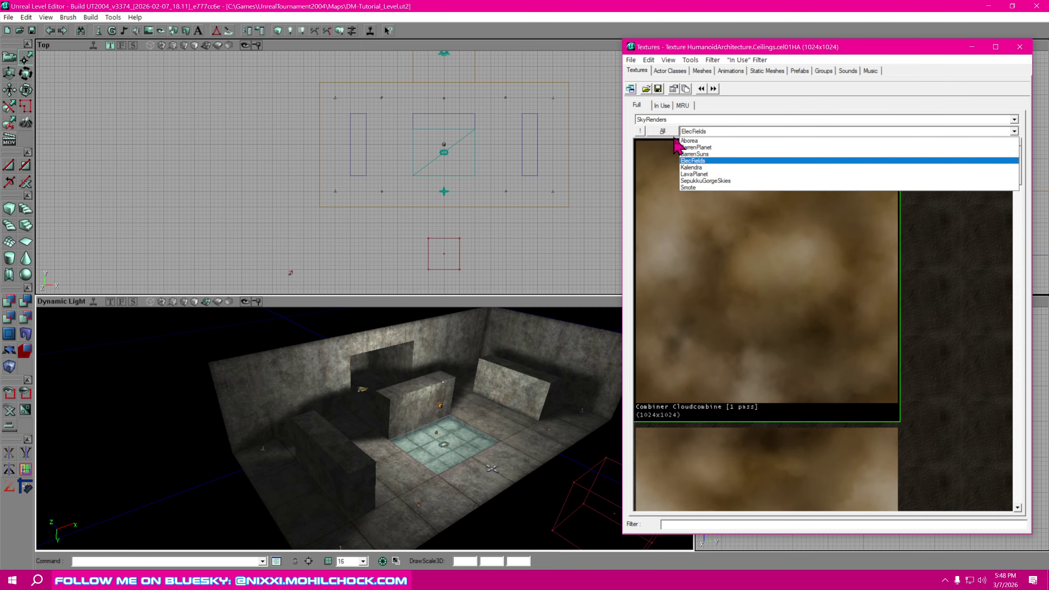
click(691, 141)
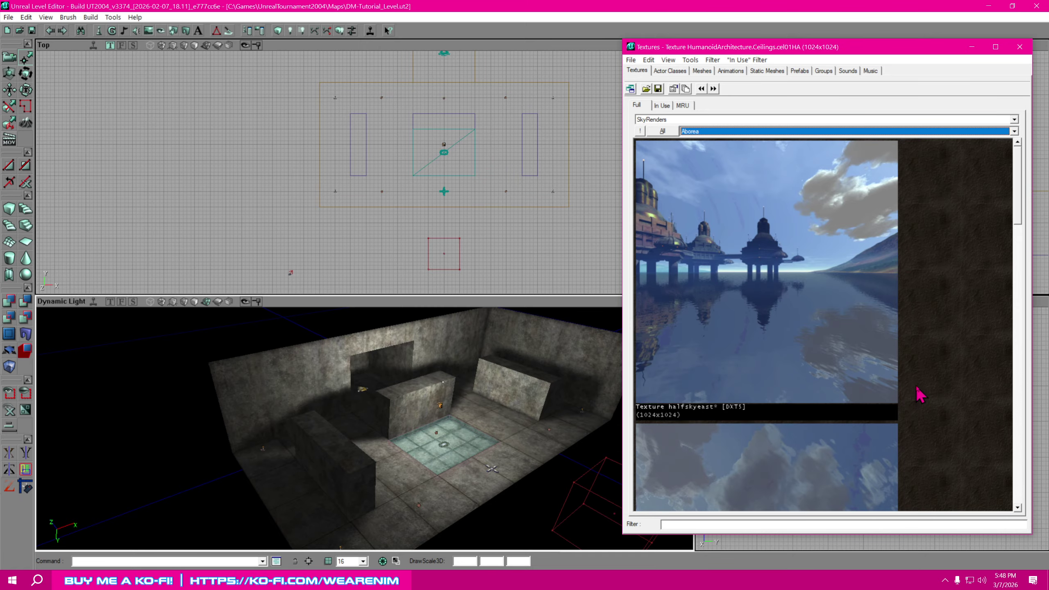
scroll(784, 435, down, 10)
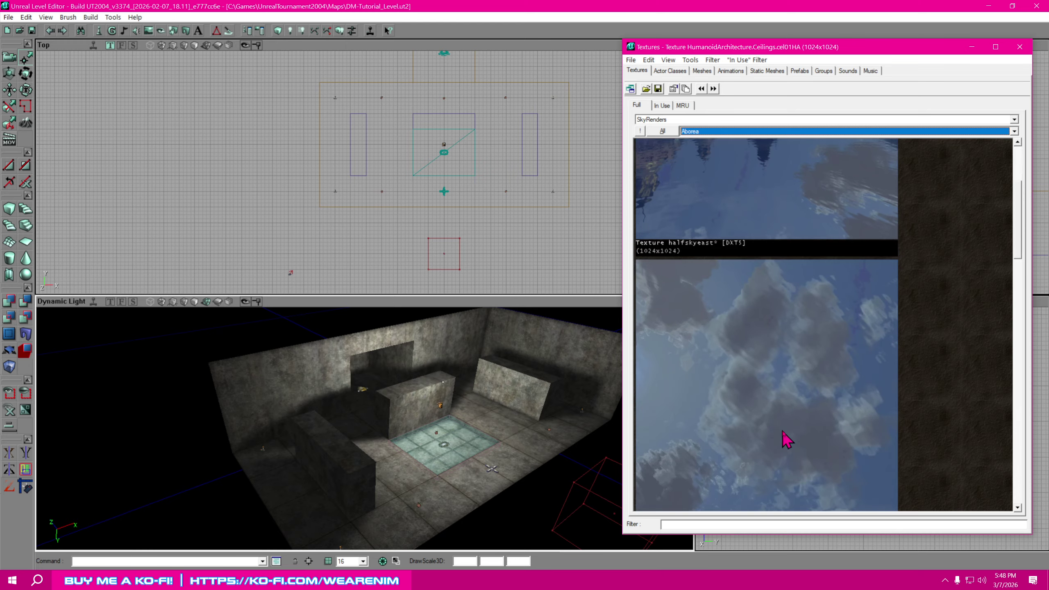
scroll(787, 440, down, 10)
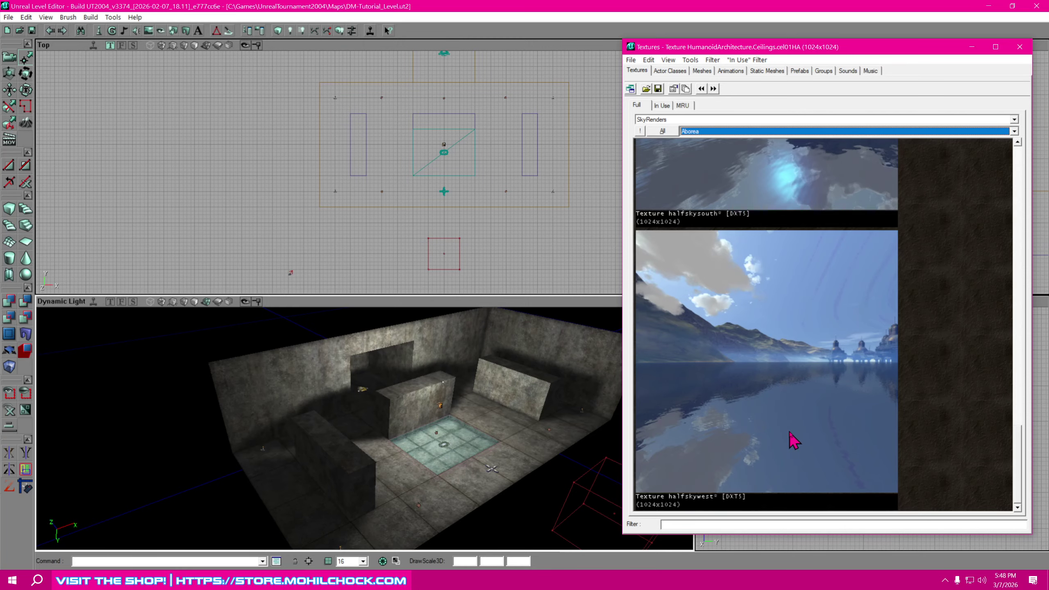
scroll(785, 434, up, 8)
scroll(789, 433, up, 4)
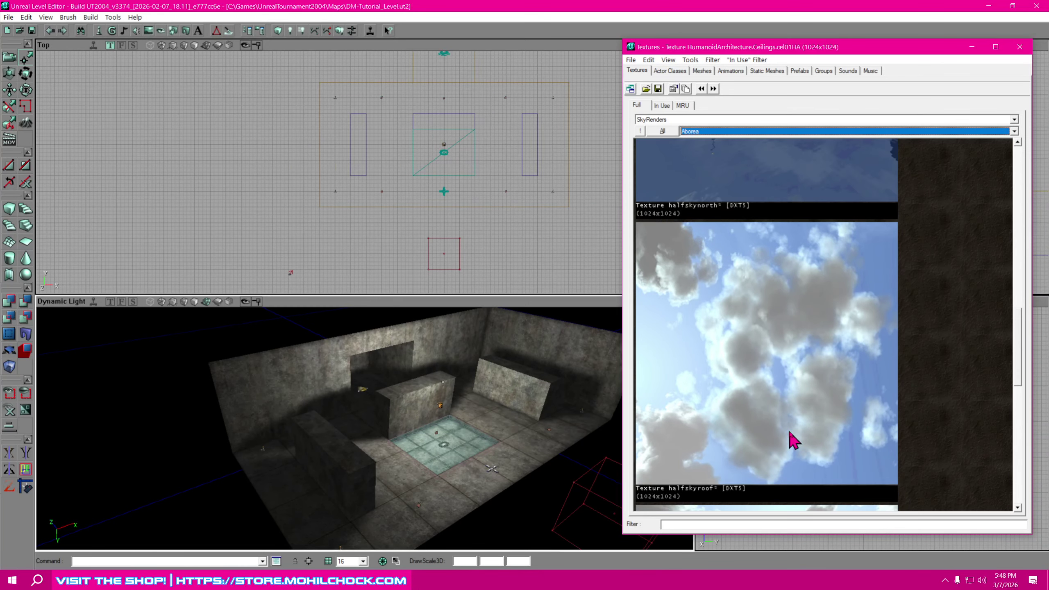
Select the red builder brush and move it farther away from the room in the top view.
right_drag(507, 426, 558, 427)
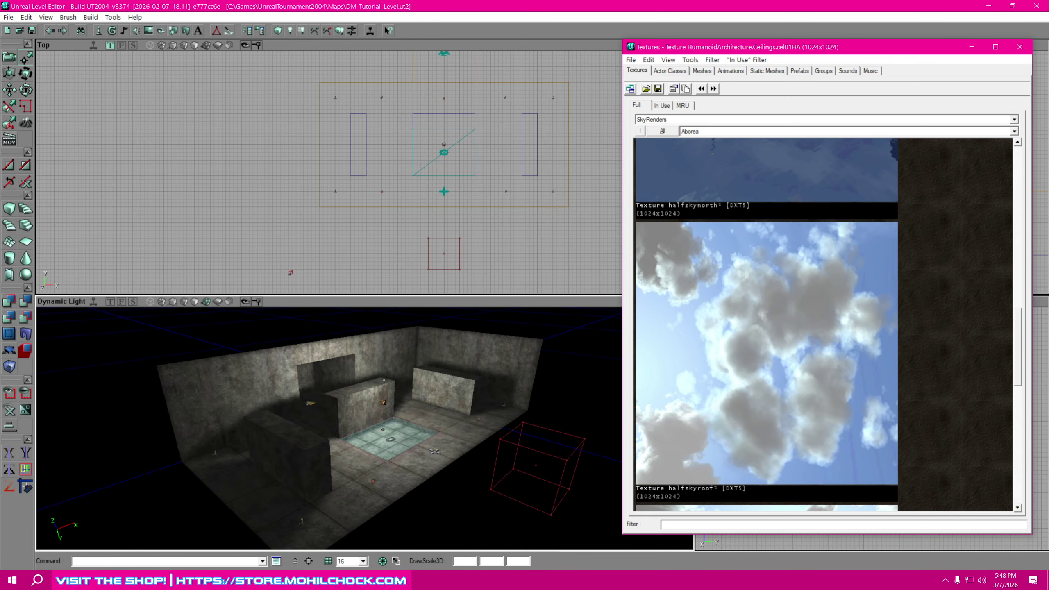
right_drag(498, 210, 429, 98)
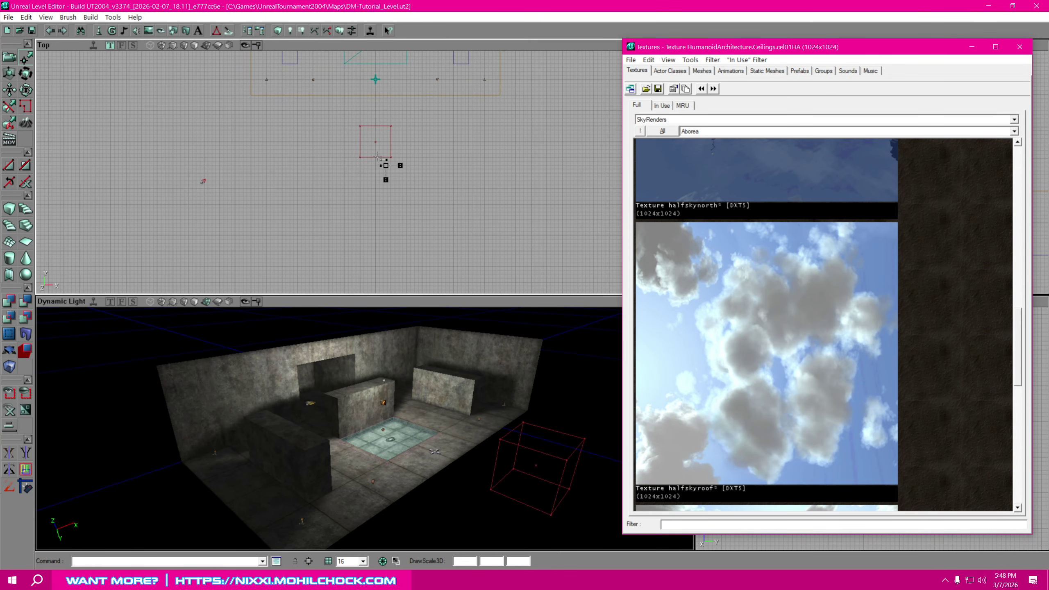
click(378, 160)
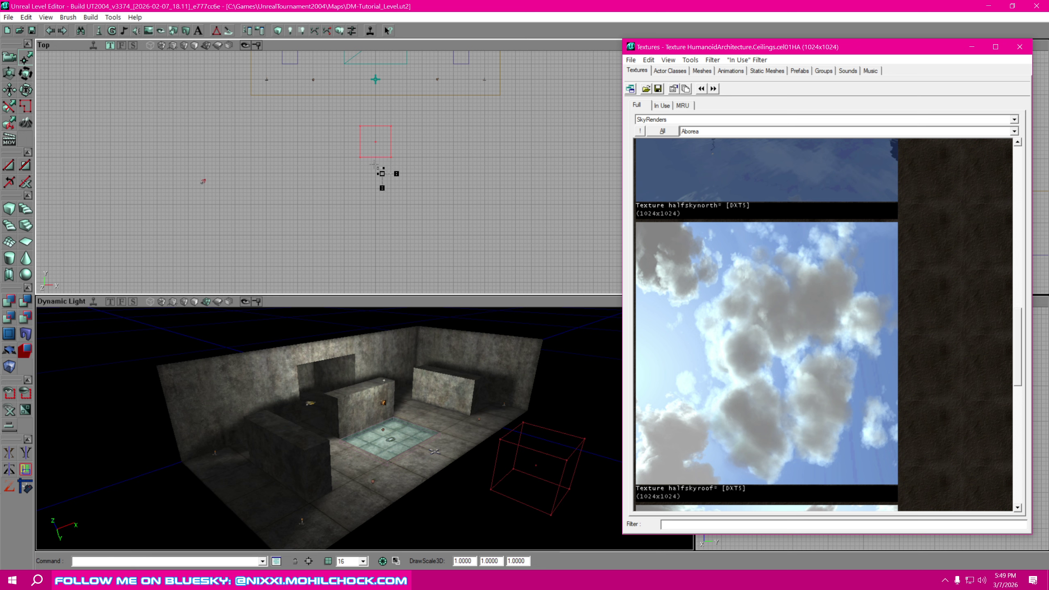
click(9, 57)
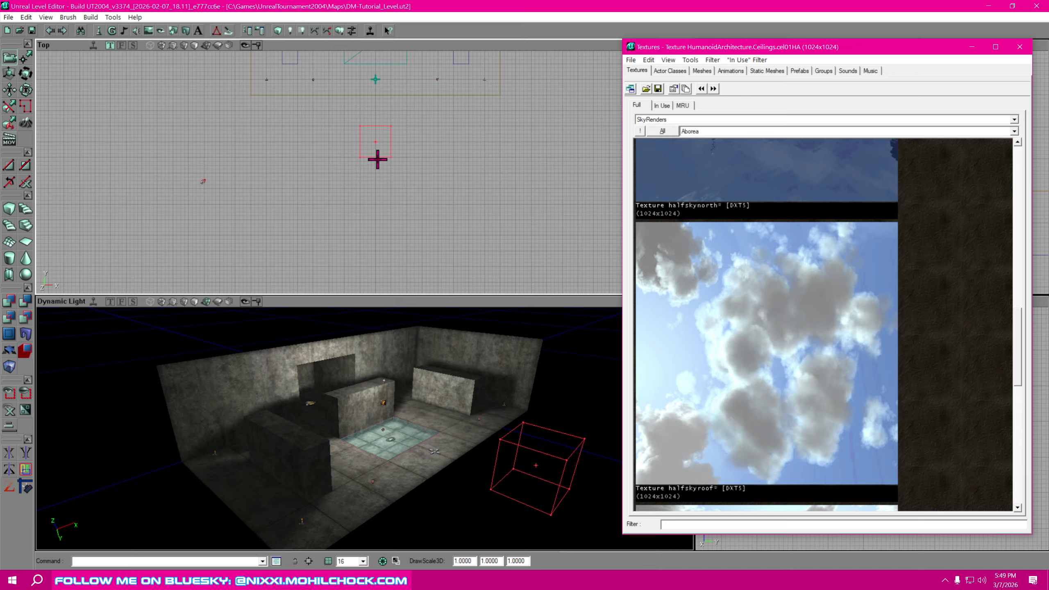
ctrl+drag(381, 175, 376, 189)
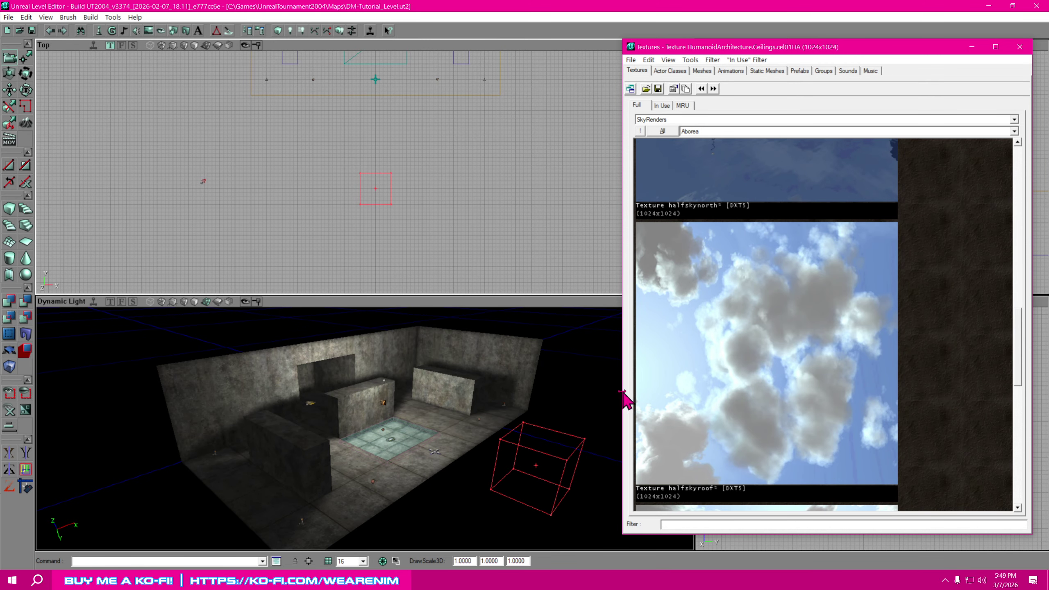
Build a cube builder brush with height, width and breadth all set to 1024.
mouse_move(496, 406)
right_down()
mouse_move(487, 363)
mouse_move(508, 380)
mouse_move(491, 378)
mouse_move(517, 386)
mouse_move(483, 399)
mouse_move(500, 407)
right_up()
drag(482, 443, 505, 409)
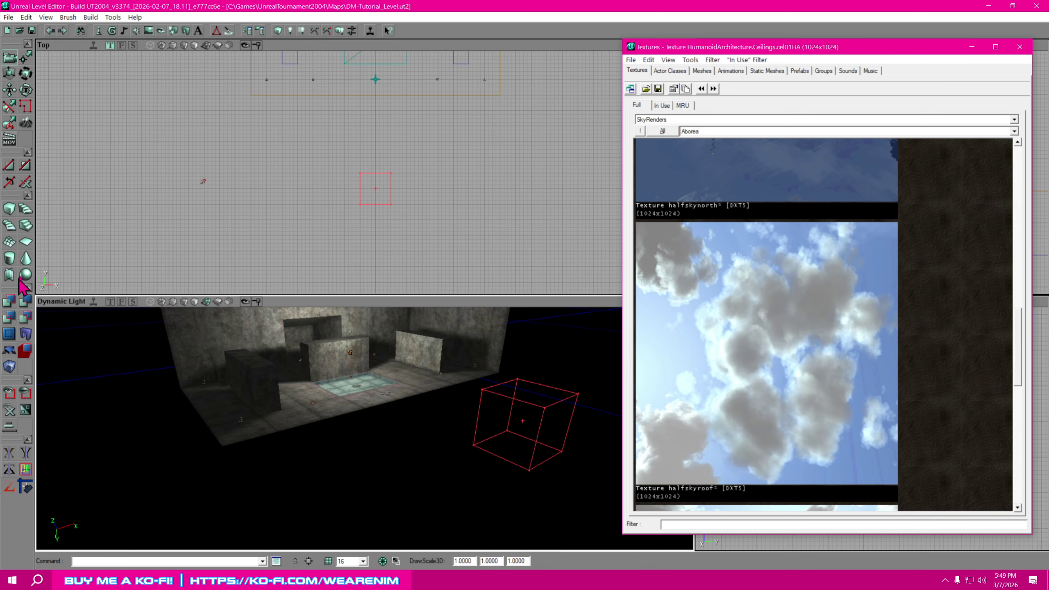
right_click(9, 208)
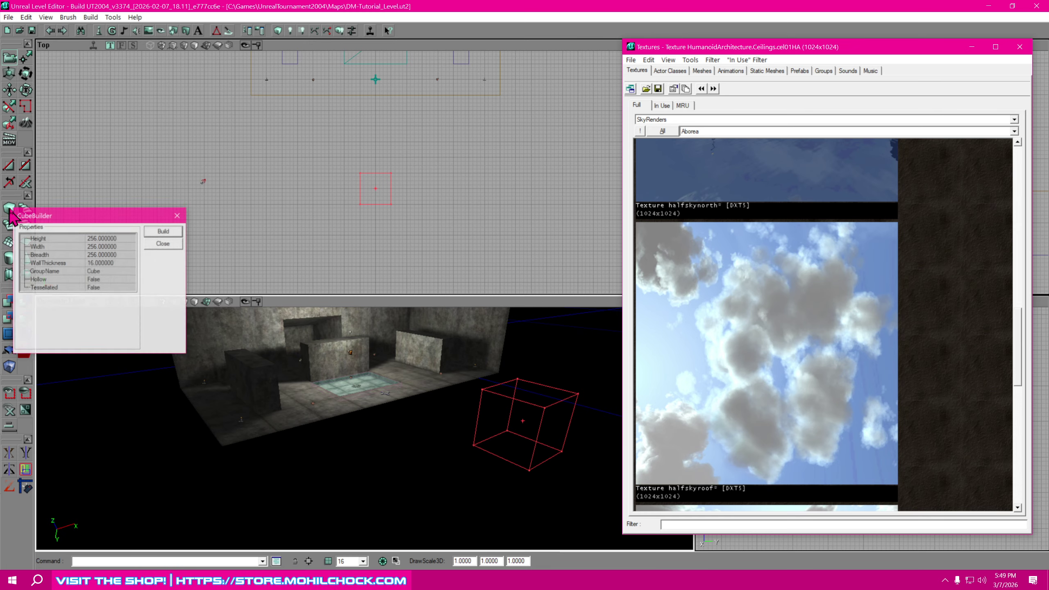
click(129, 238)
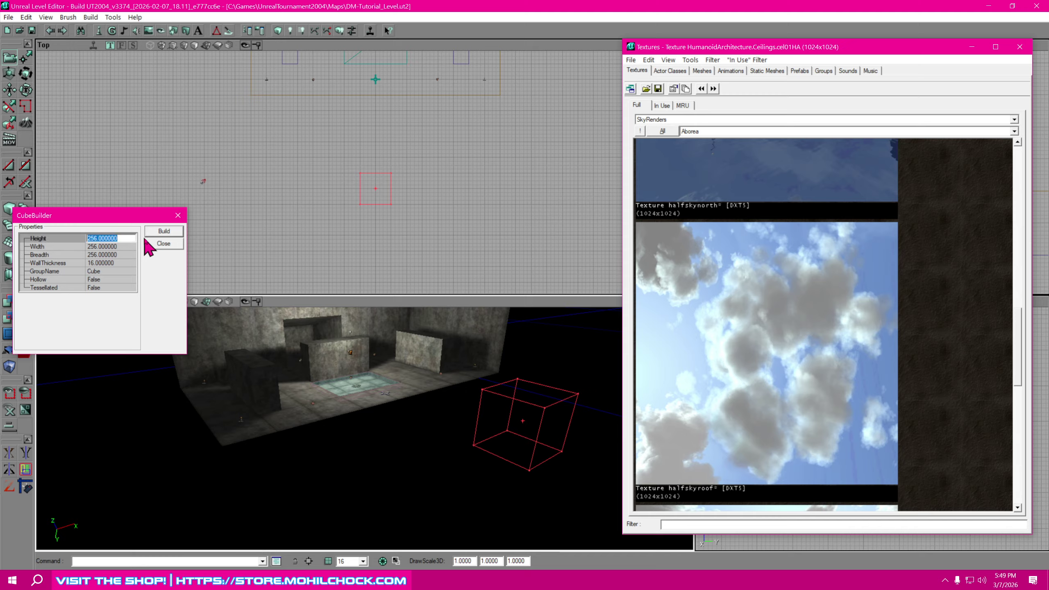
text(1024)
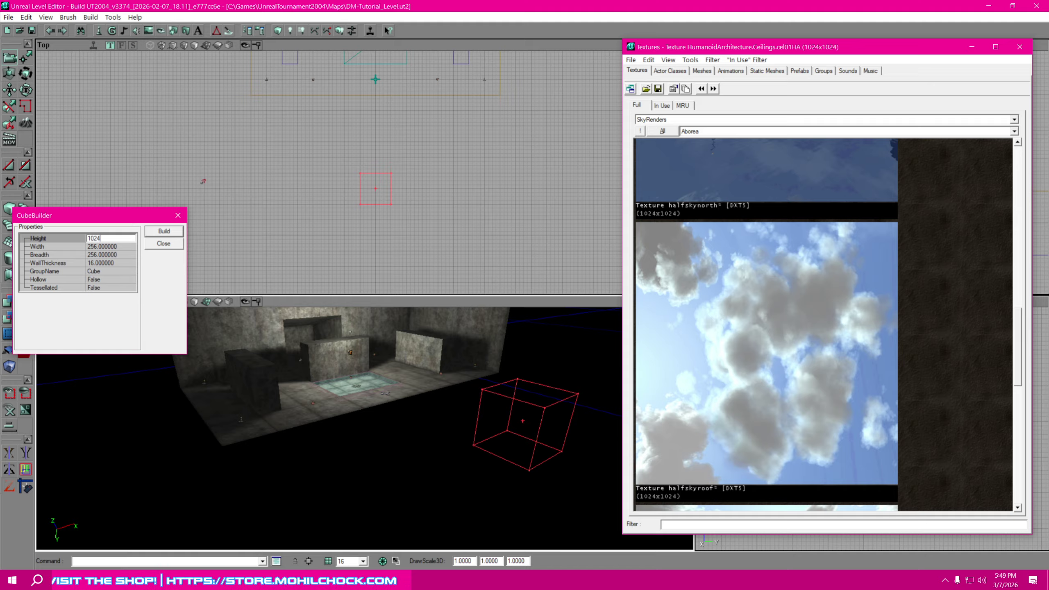
click(120, 247)
text(1024)
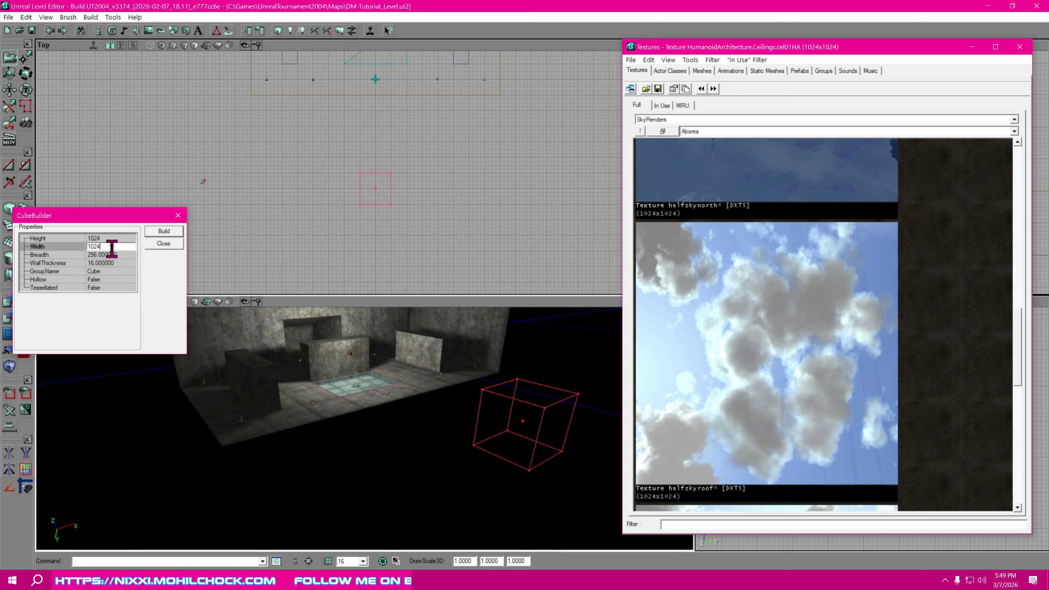
click(123, 254)
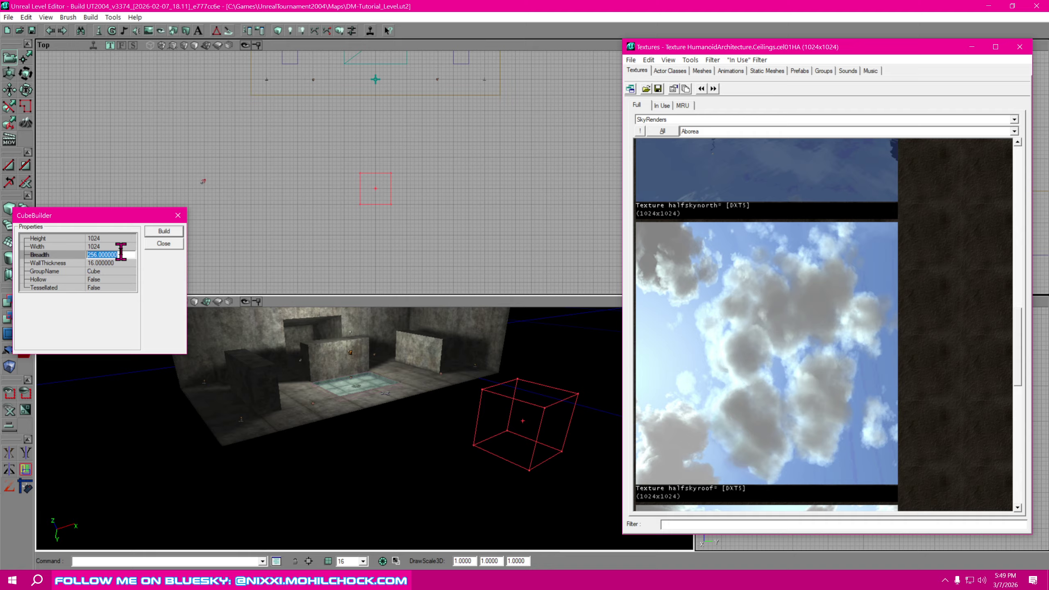
text(1024)
click(173, 234)
Raise the builder cube in the side view to align its base with the room's floor, and shift it farther from the room.
drag(371, 265, 402, 257)
mouse_move(472, 511)
right_down()
mouse_move(472, 463)
mouse_move(472, 504)
right_up()
drag(462, 438, 450, 439)
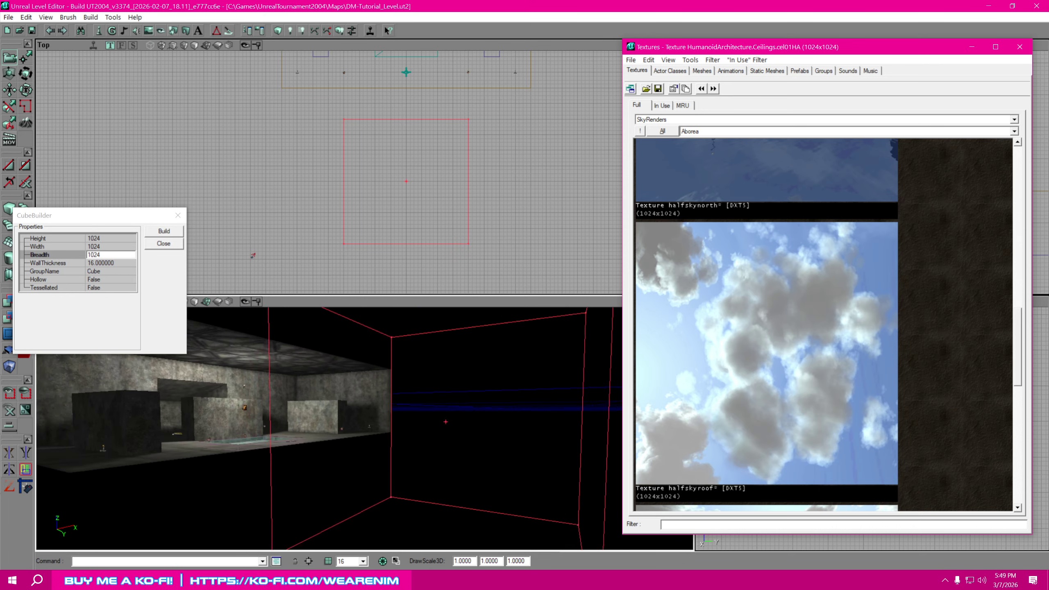
drag(822, 46, 1048, 98)
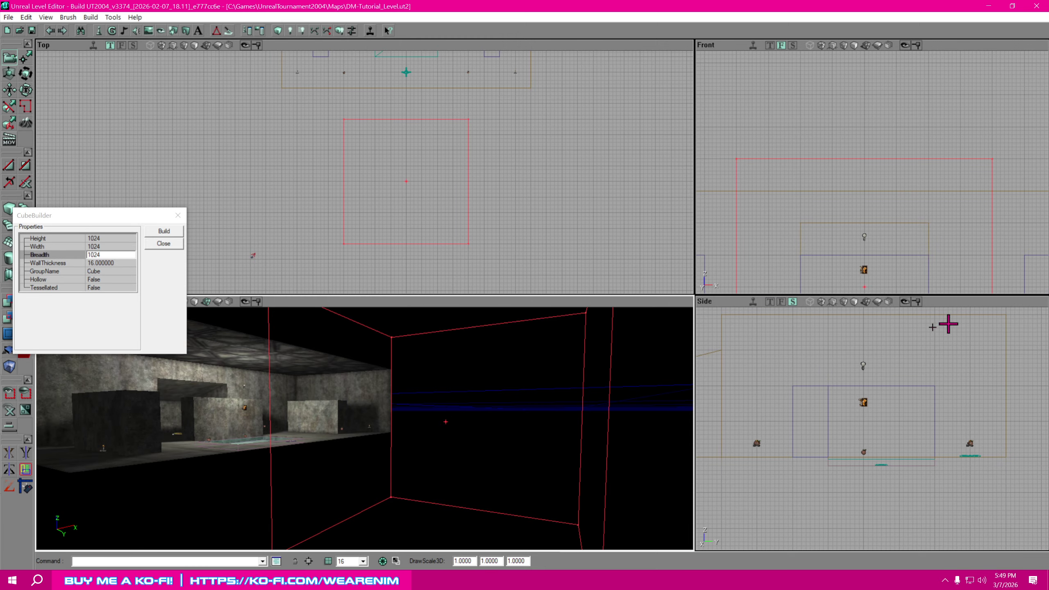
drag(887, 354, 760, 340)
scroll(887, 353, down, 4)
drag(860, 447, 777, 439)
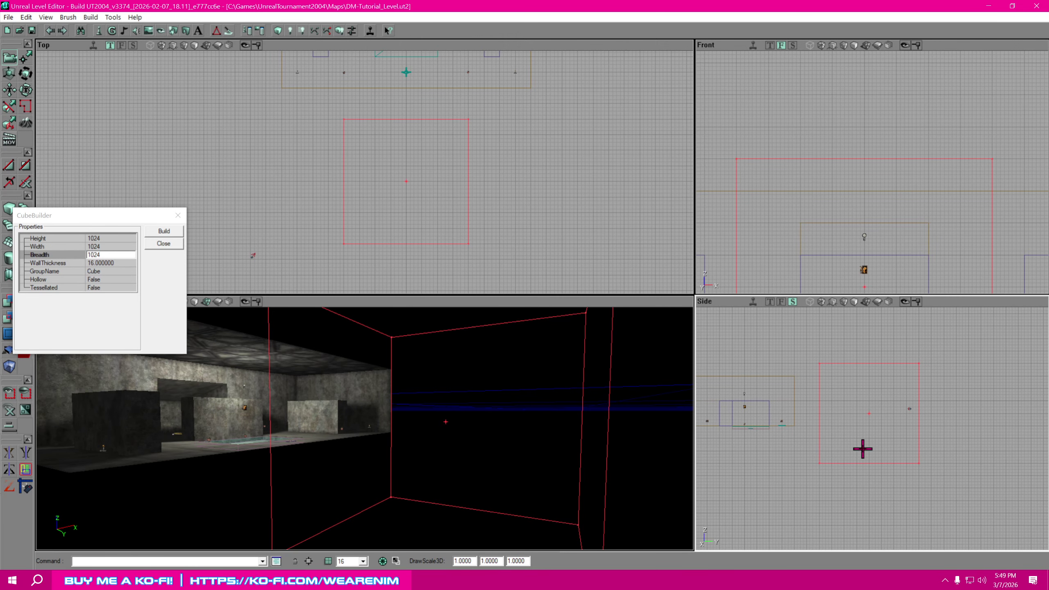
ctrl+drag(874, 422, 876, 384)
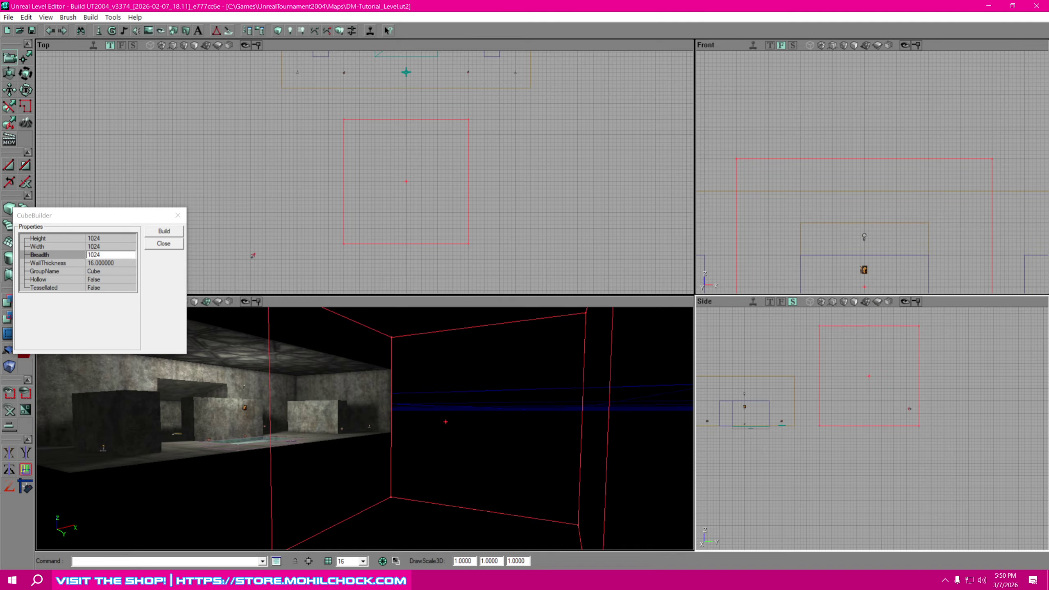
ctrl+drag(876, 384, 898, 382)
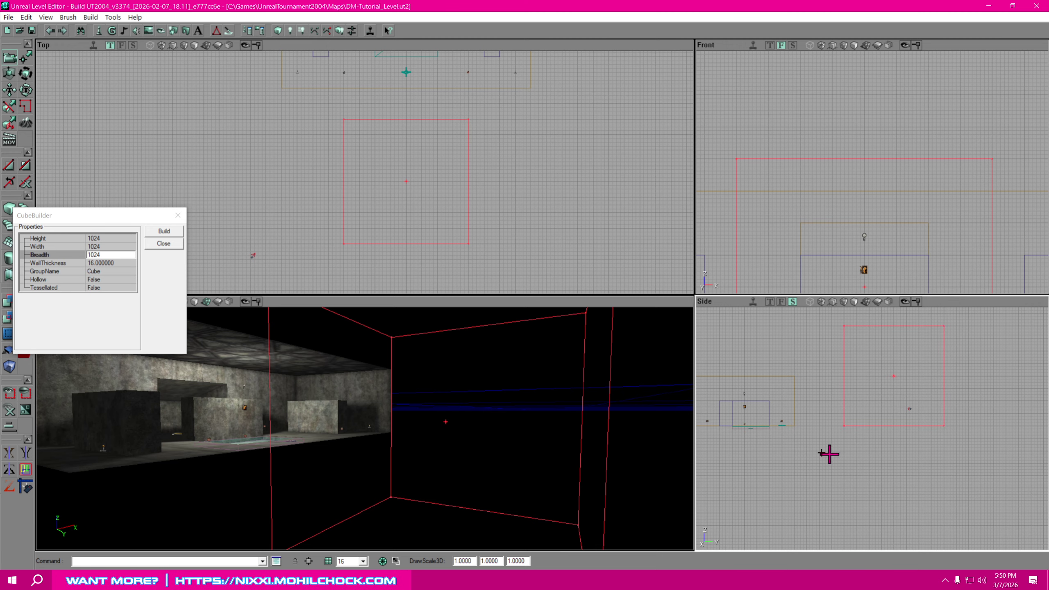
Bring the texture browser back beside the builder cube and select the halfskyroof texture from the Aborea group.
mouse_move(504, 457)
right_down()
mouse_move(483, 438)
mouse_move(351, 439)
mouse_move(454, 508)
mouse_move(504, 457)
mouse_move(562, 455)
mouse_move(579, 351)
mouse_move(587, 368)
mouse_move(504, 457)
mouse_move(484, 450)
right_up()
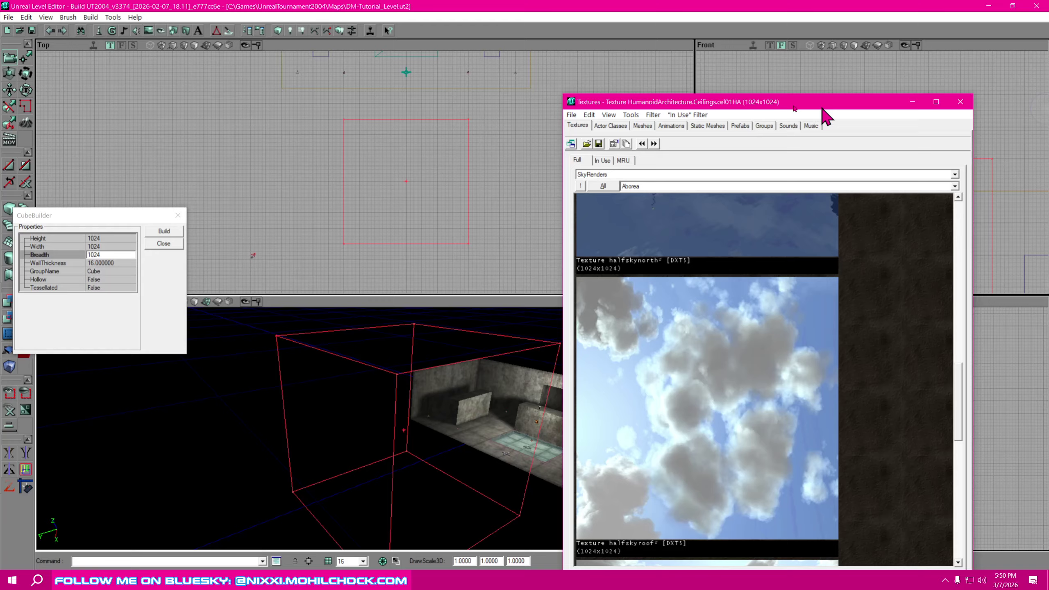
drag(824, 113, 879, 52)
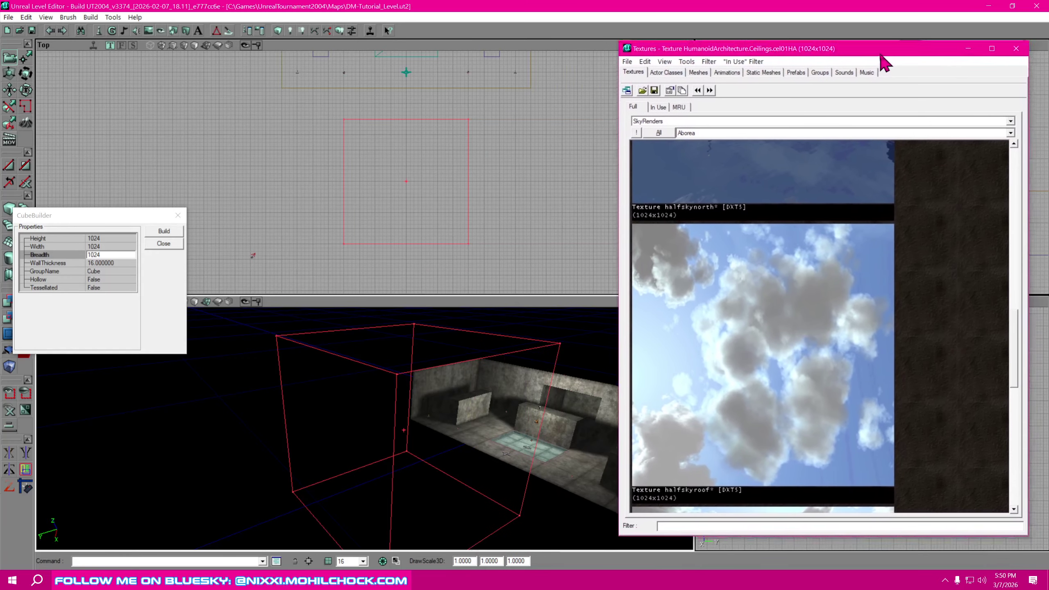
click(795, 409)
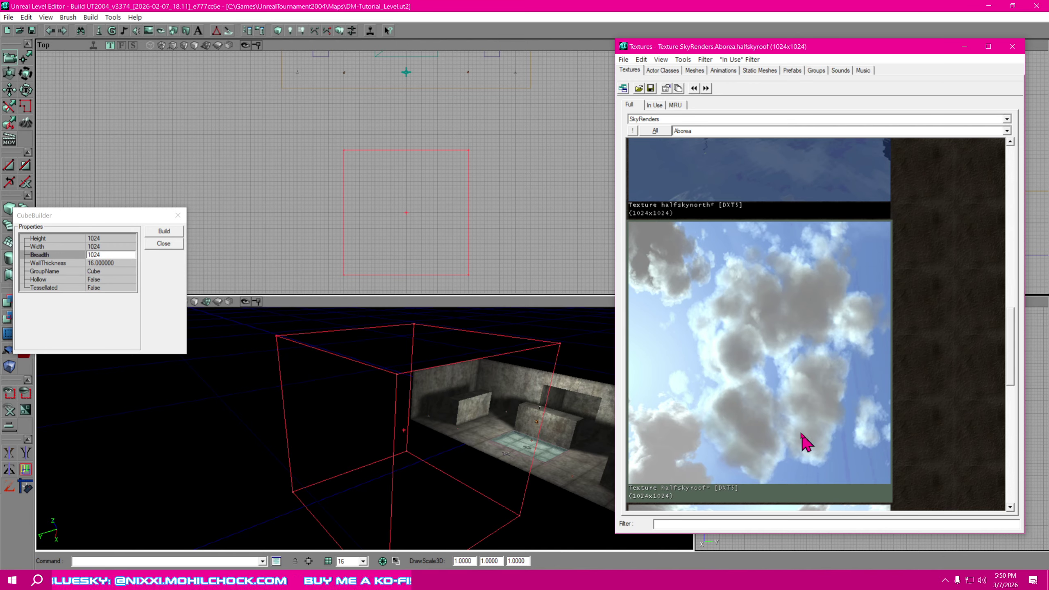
Close the cube builder settings and subtract the 1024-unit cube from the level to carve out the sky room.
click(164, 244)
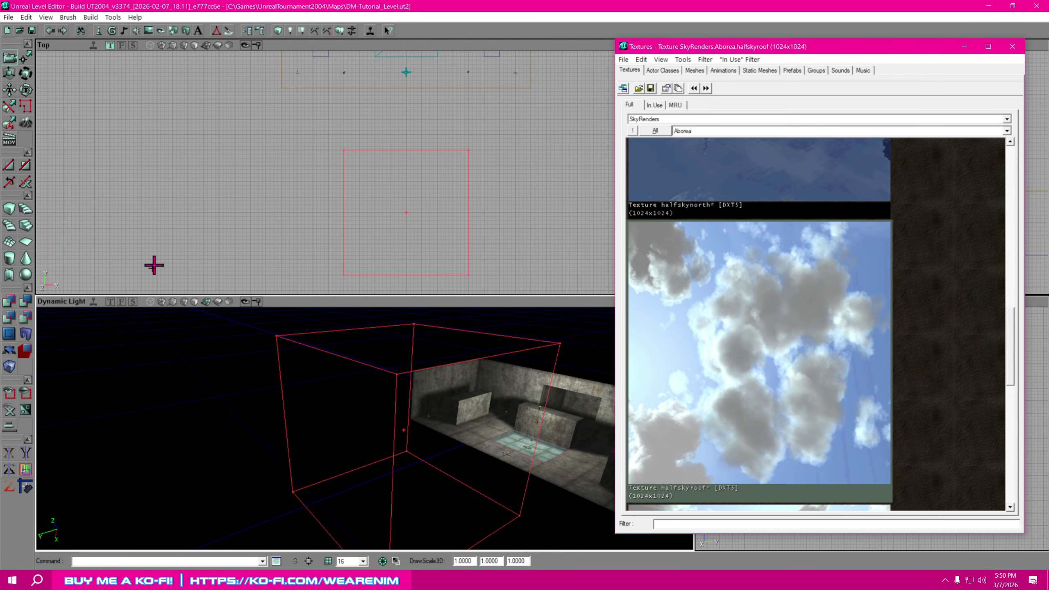
click(26, 305)
right_drag(451, 447, 380, 452)
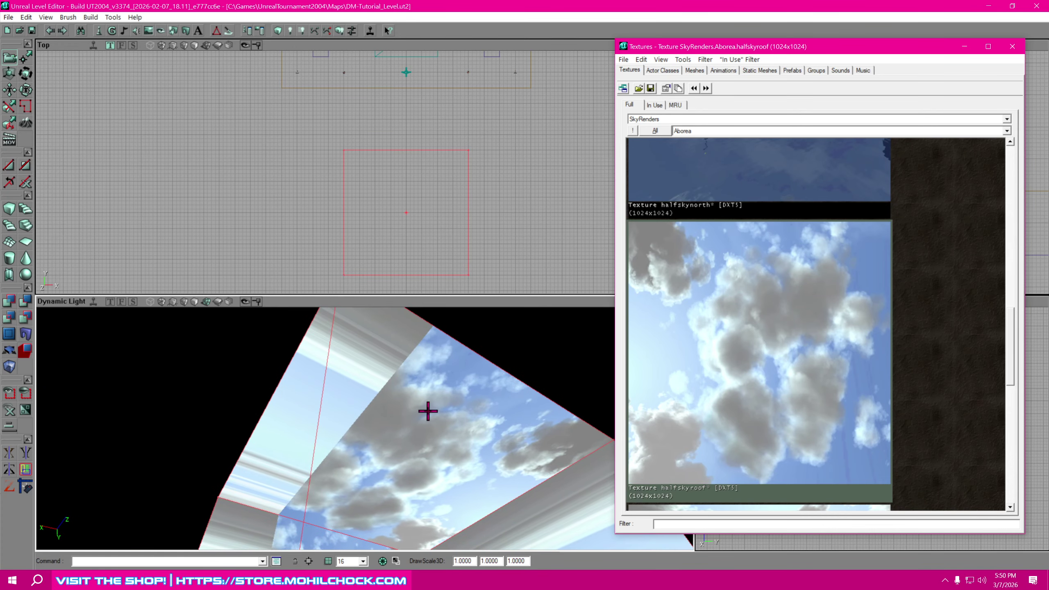
Examine how the roof texture is laid out on the new sky room's walls, floor and ceiling, and check the room's position in the top view.
right_drag(428, 411, 483, 502)
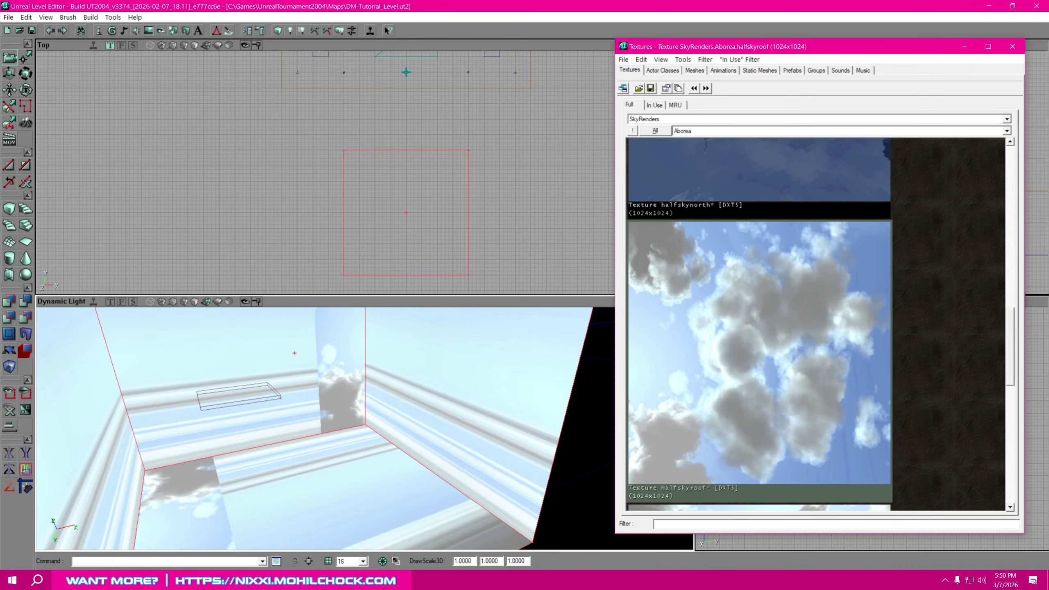
right_drag(298, 378, 281, 378)
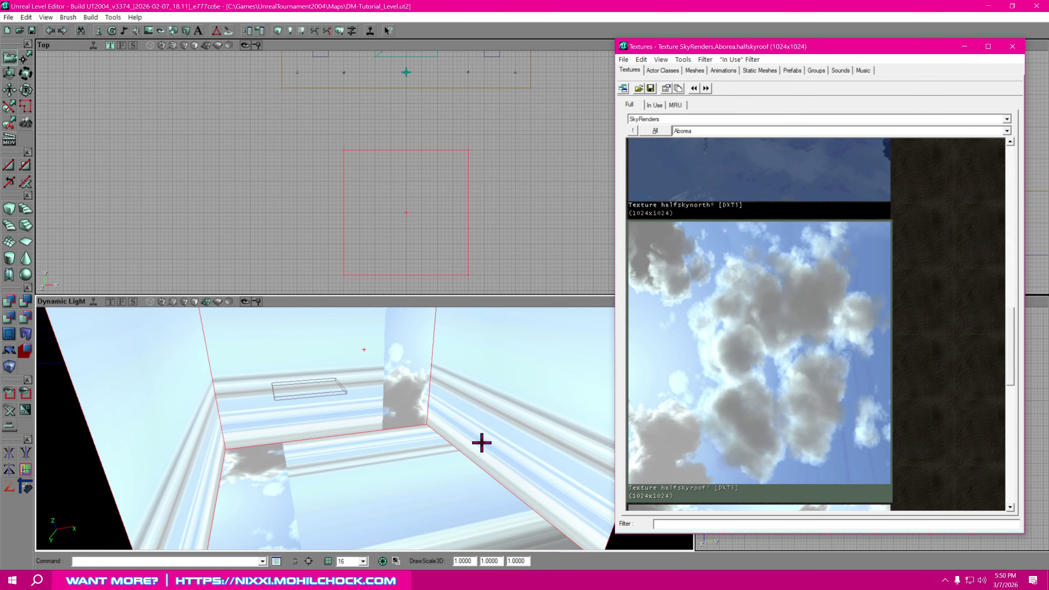
mouse_move(482, 443)
right_down()
mouse_move(399, 438)
mouse_move(467, 434)
right_up()
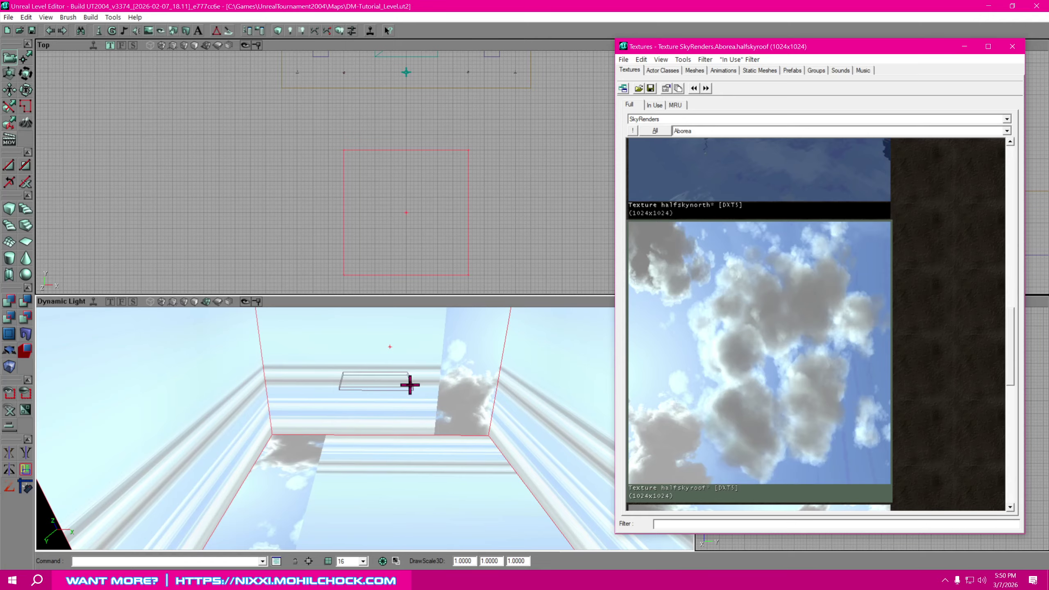
mouse_move(469, 431)
right_down()
mouse_move(463, 405)
mouse_move(495, 396)
right_up()
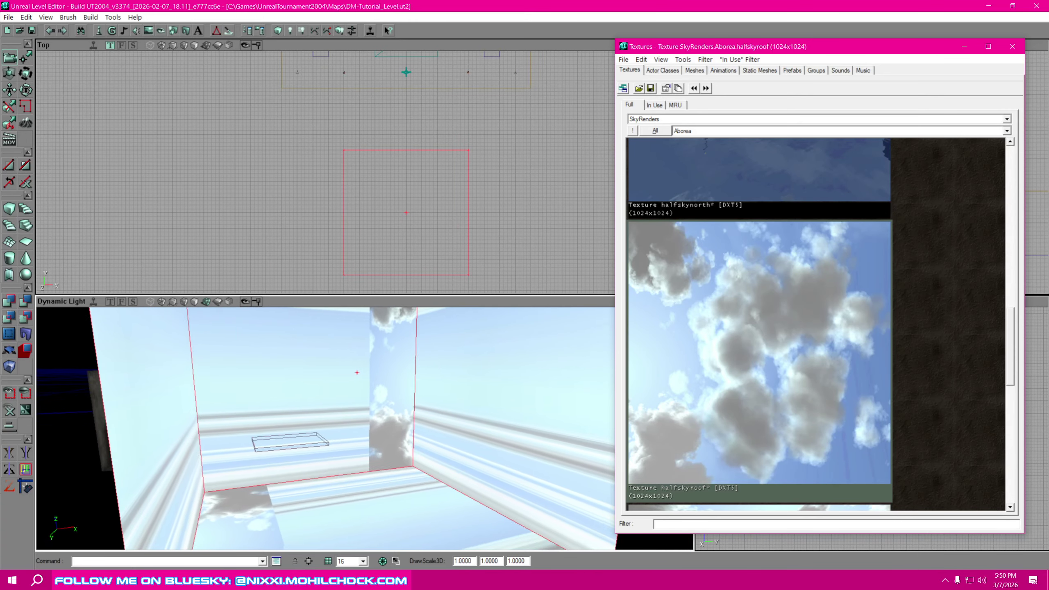
drag(495, 396, 479, 382)
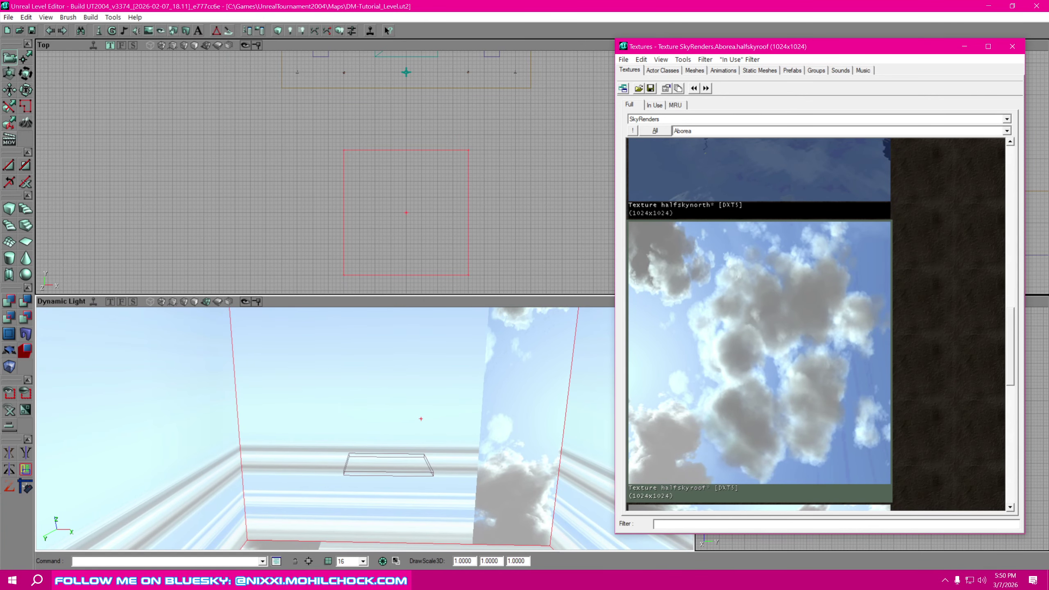
right_drag(471, 393, 477, 392)
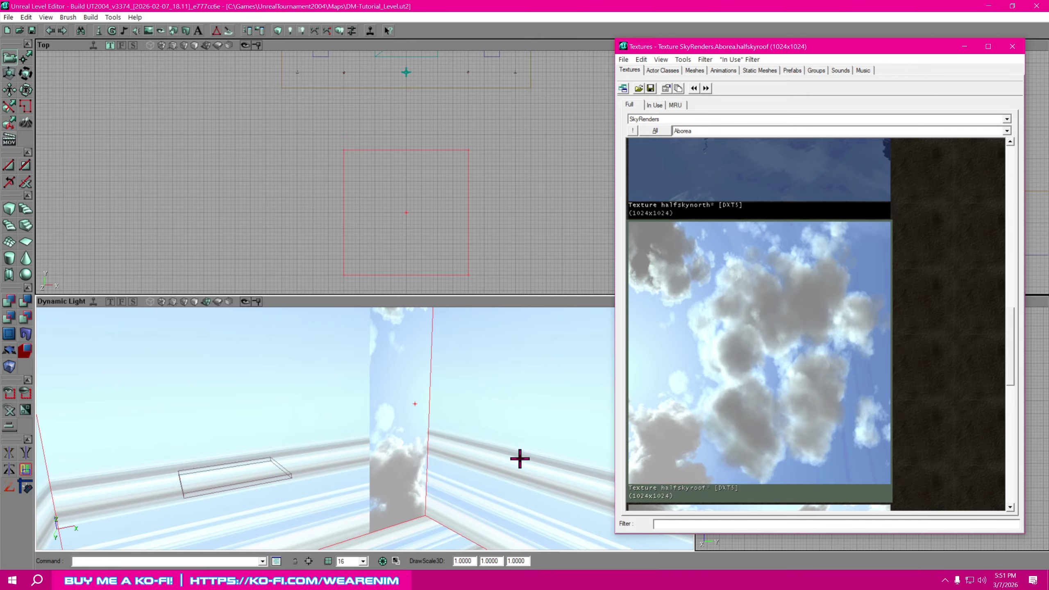
mouse_move(520, 459)
right_down()
mouse_move(487, 431)
mouse_move(548, 412)
mouse_move(509, 462)
right_up()
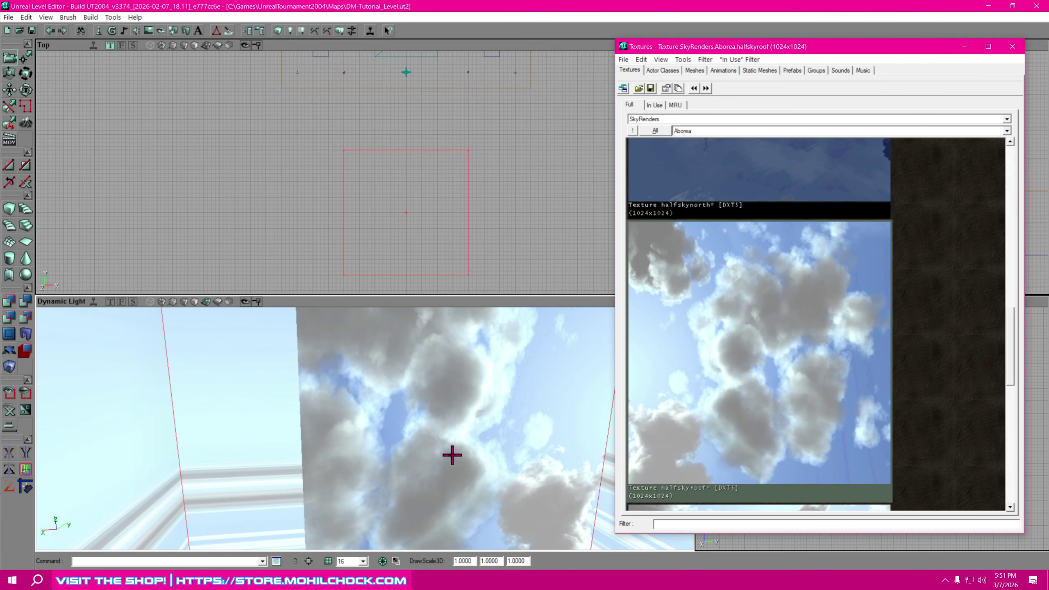
right_drag(442, 427, 437, 427)
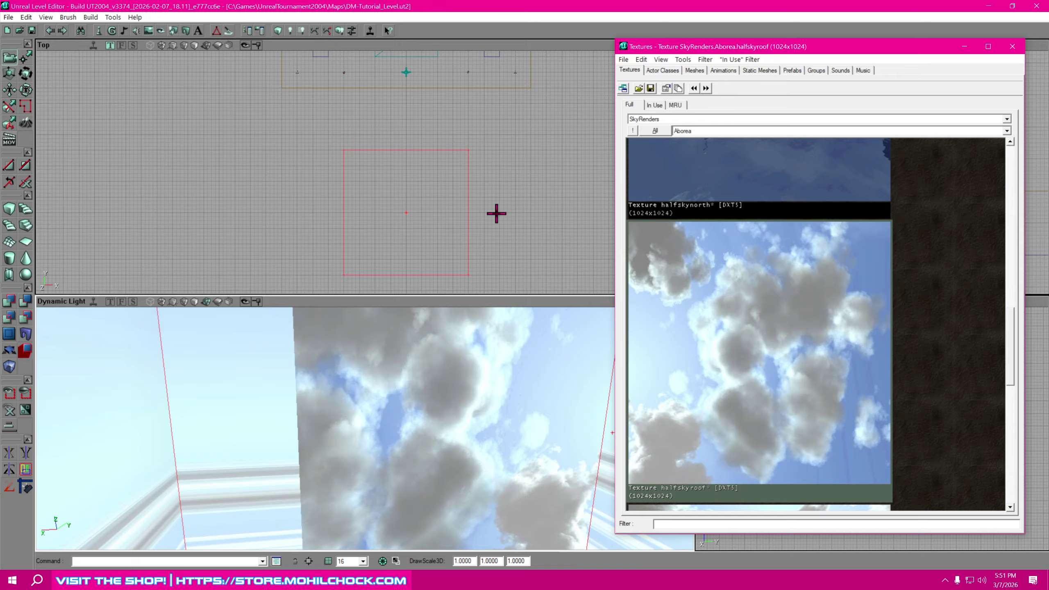
right_drag(497, 214, 514, 200)
scroll(515, 200, down, 5)
mouse_move(494, 158)
right_down()
mouse_move(442, 224)
mouse_move(299, 191)
mouse_move(324, 188)
right_up()
scroll(440, 225, up, 3)
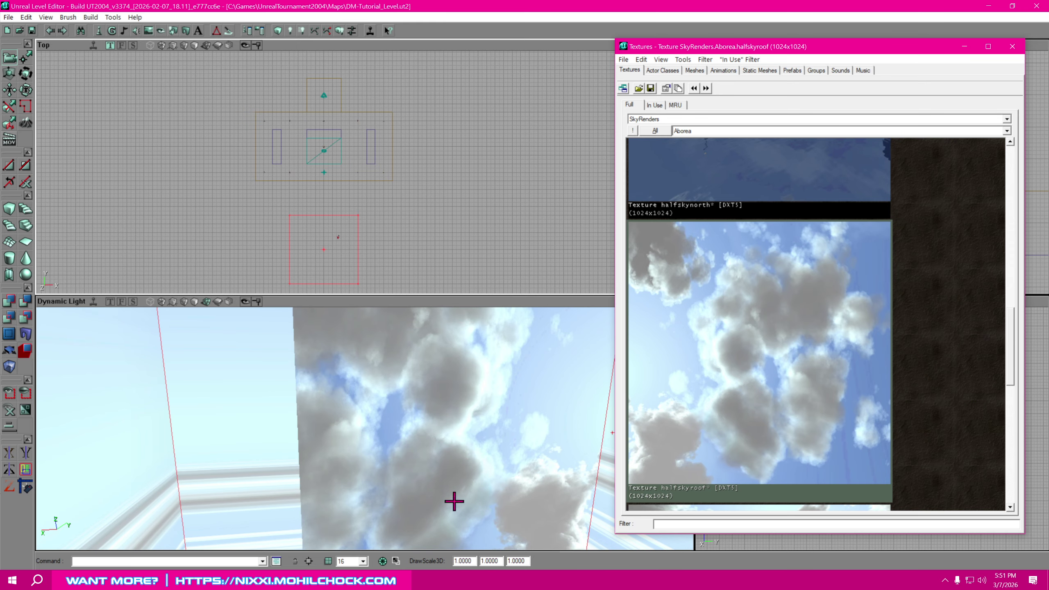
Select the sky room's wall facing the tutorial room and apply the halfskynorth texture to it.
right_drag(454, 501, 511, 467)
drag(510, 467, 438, 534)
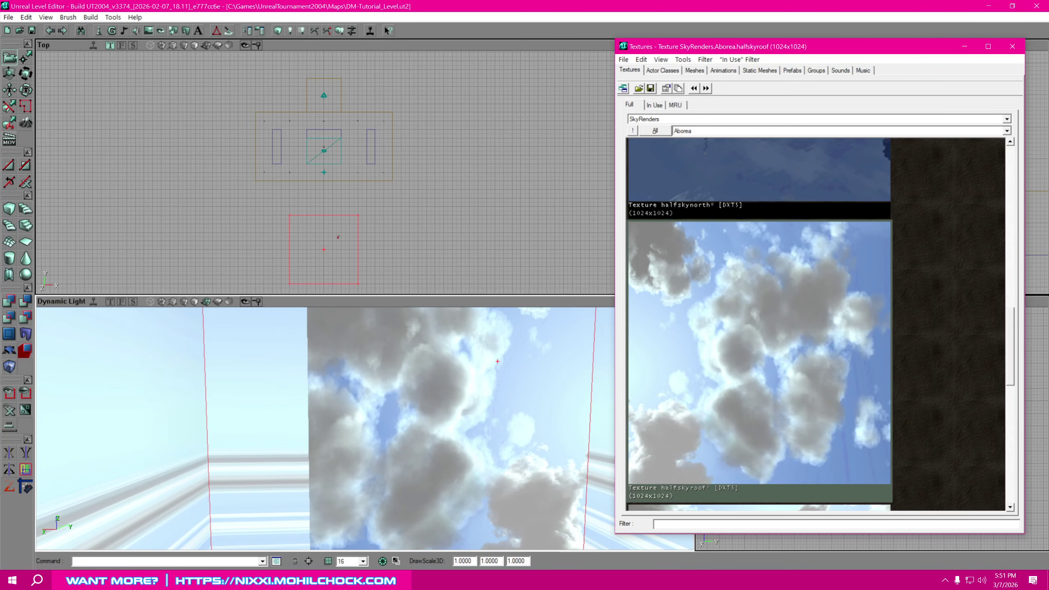
right_drag(438, 533, 425, 530)
drag(363, 428, 442, 373)
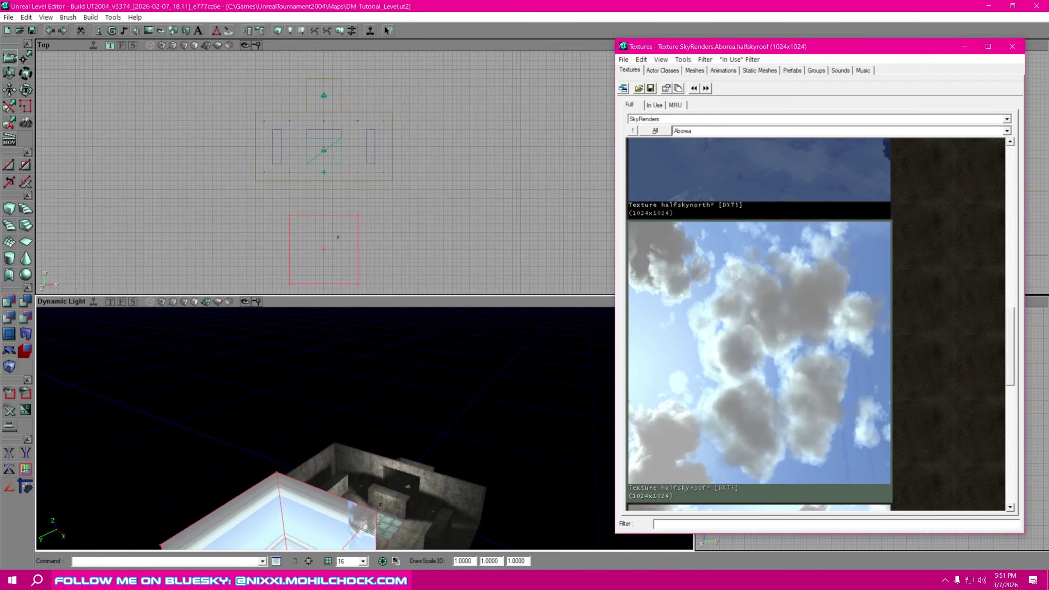
right_drag(442, 372, 512, 434)
drag(290, 496, 363, 441)
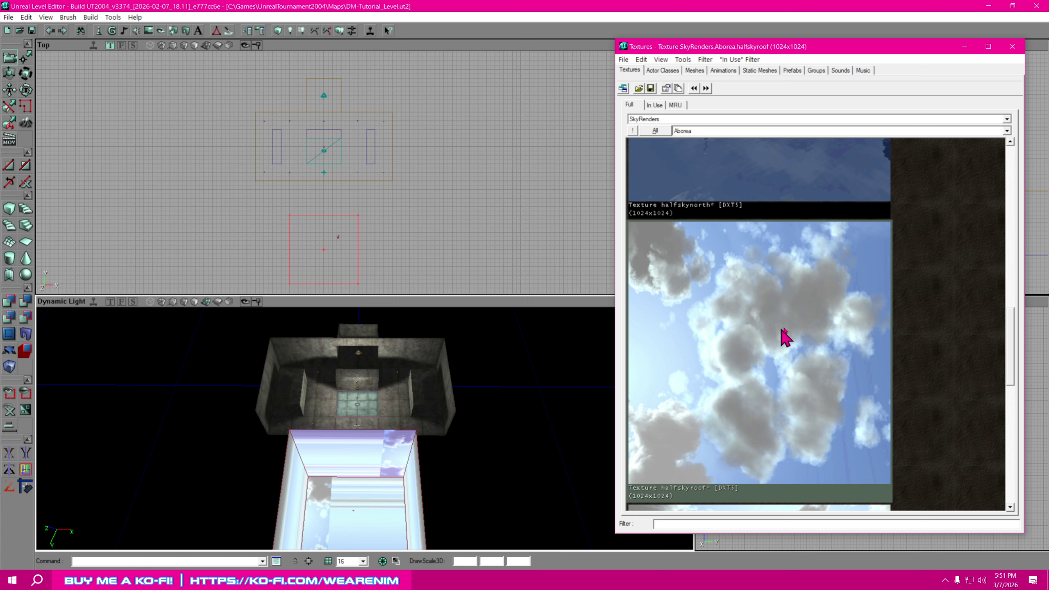
scroll(805, 313, up, 3)
click(721, 292)
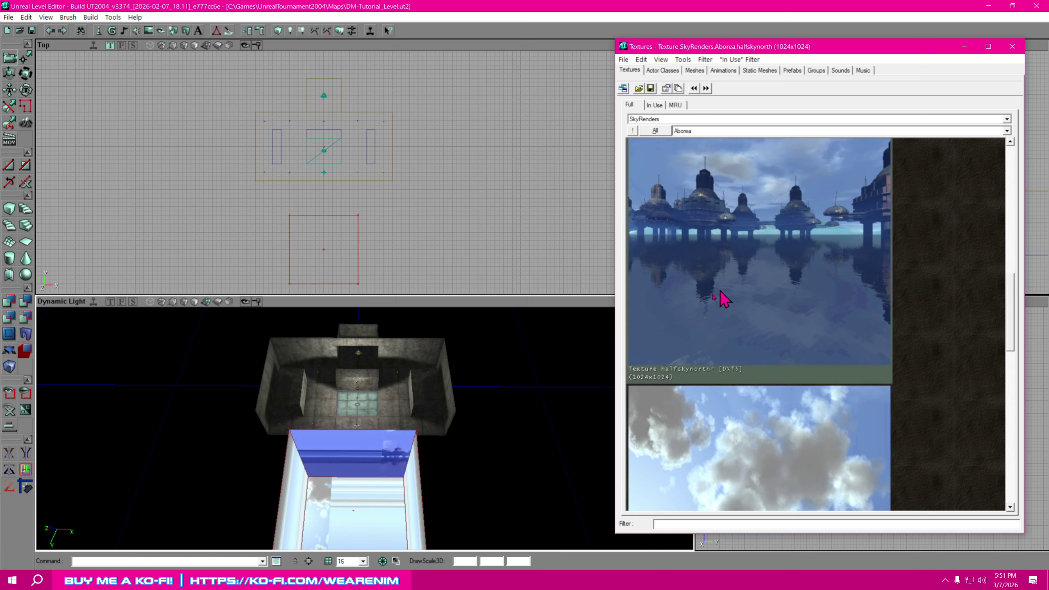
Apply the halfskyeast texture to the sky room wall on the east side, adjoining the halfskynorth wall.
right_drag(462, 478, 471, 439)
drag(471, 438, 446, 508)
right_drag(459, 496, 459, 480)
click(402, 452)
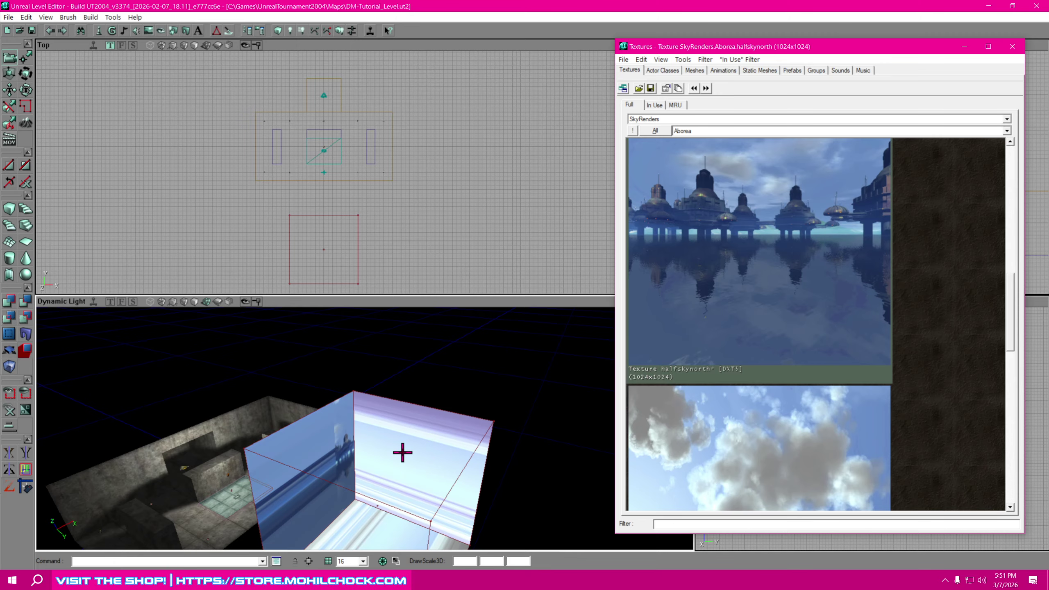
scroll(831, 328, down, 3)
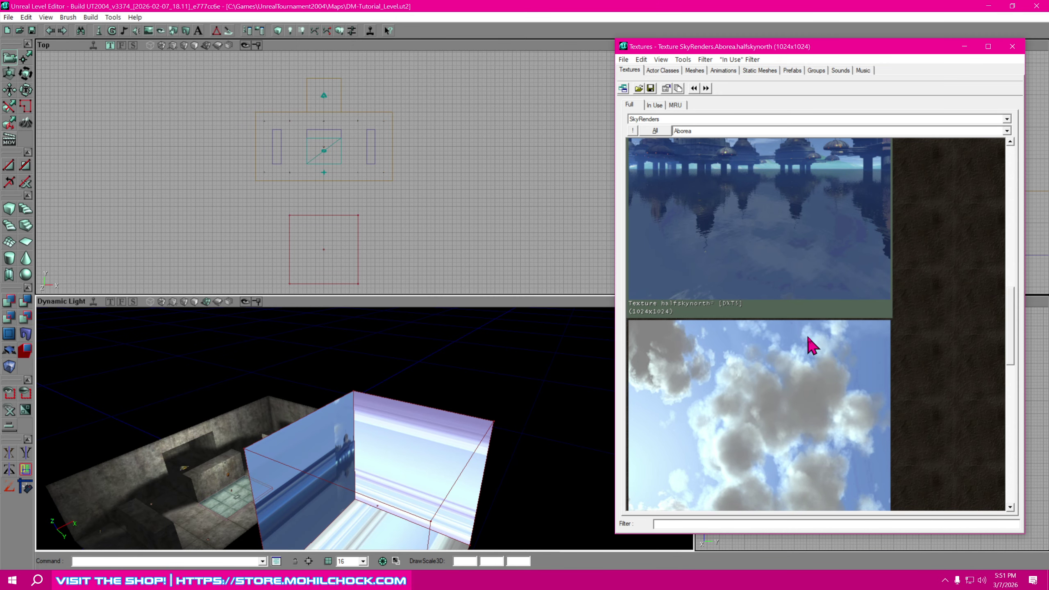
scroll(811, 347, up, 20)
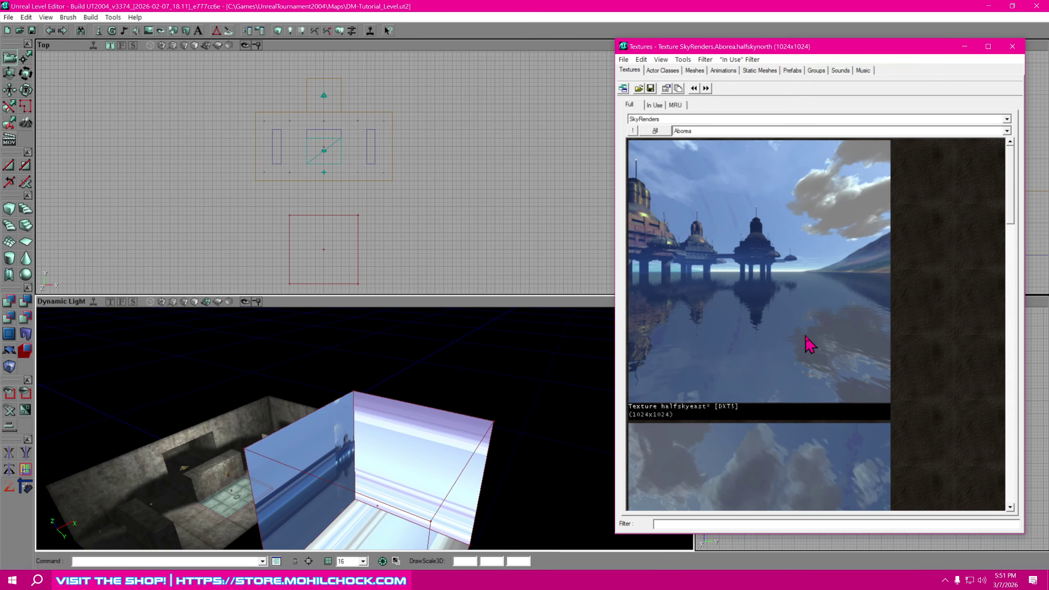
click(747, 285)
click(420, 448)
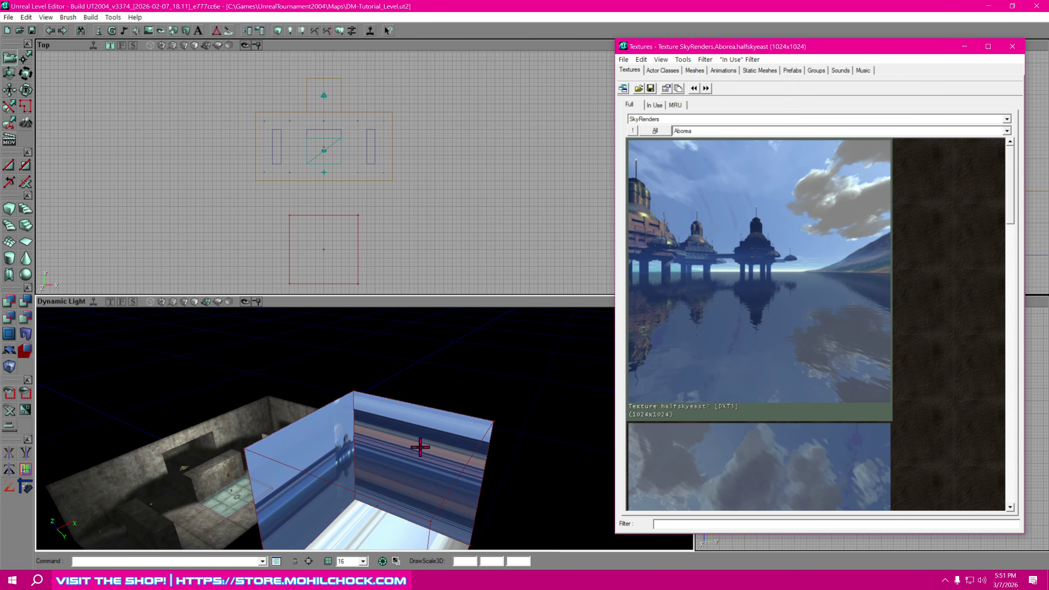
Apply the halfskysouth texture to the sky room wall opposite the halfskynorth wall.
right_drag(420, 448, 246, 428)
drag(342, 433, 239, 406)
click(367, 390)
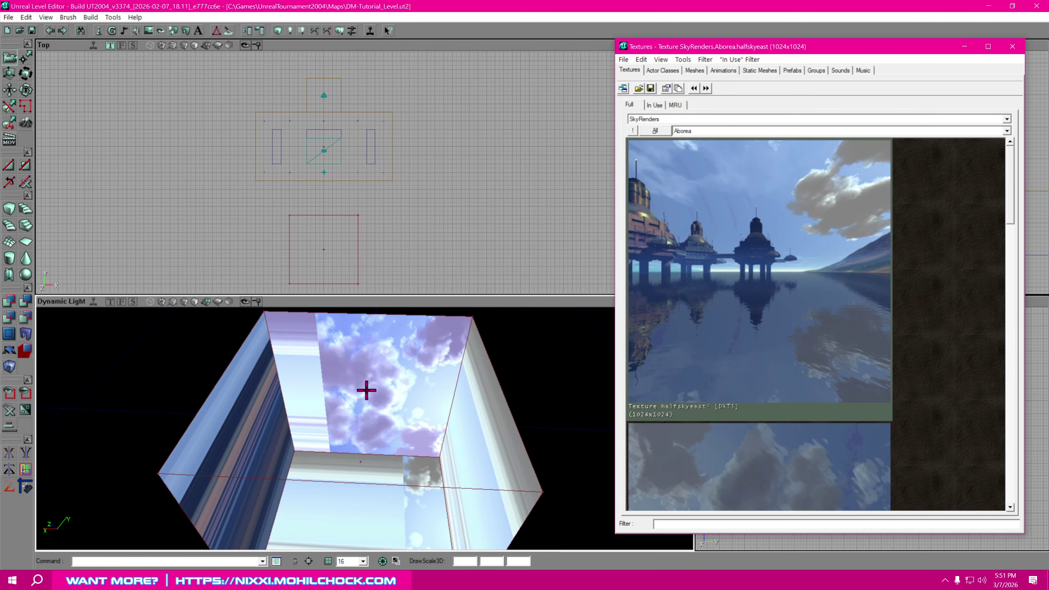
scroll(851, 432, down, 5)
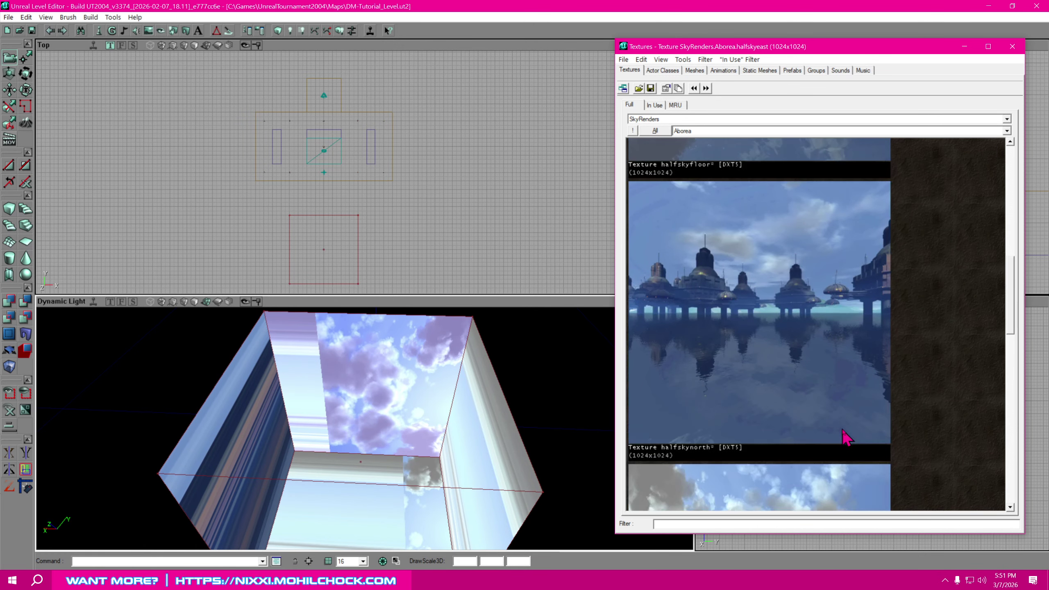
scroll(847, 438, down, 10)
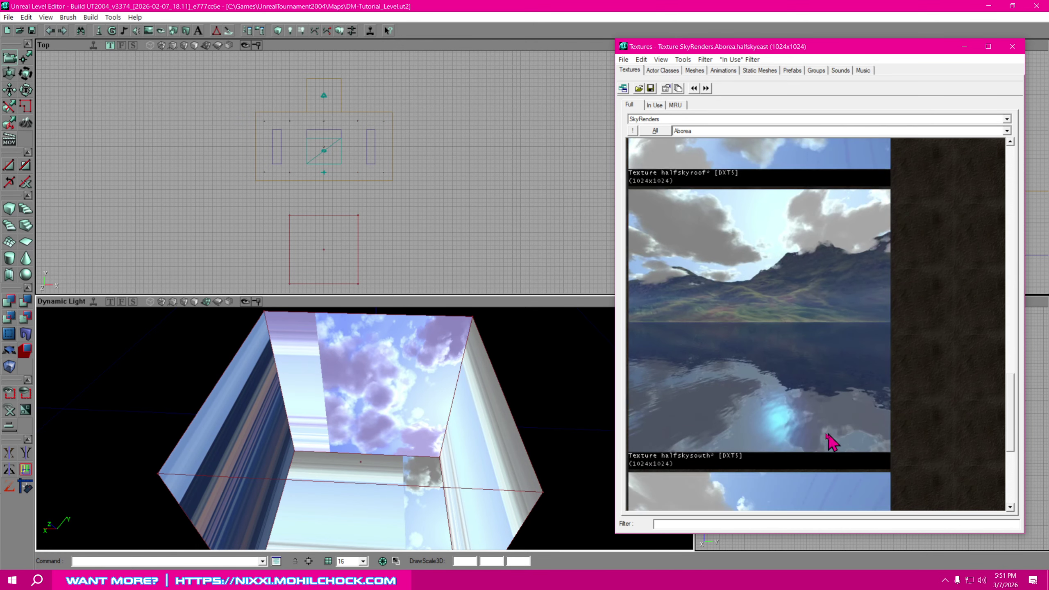
click(761, 371)
Apply the halfskywest texture to the remaining sky room wall, opposite the halfskyeast wall.
right_drag(404, 431, 299, 422)
click(400, 413)
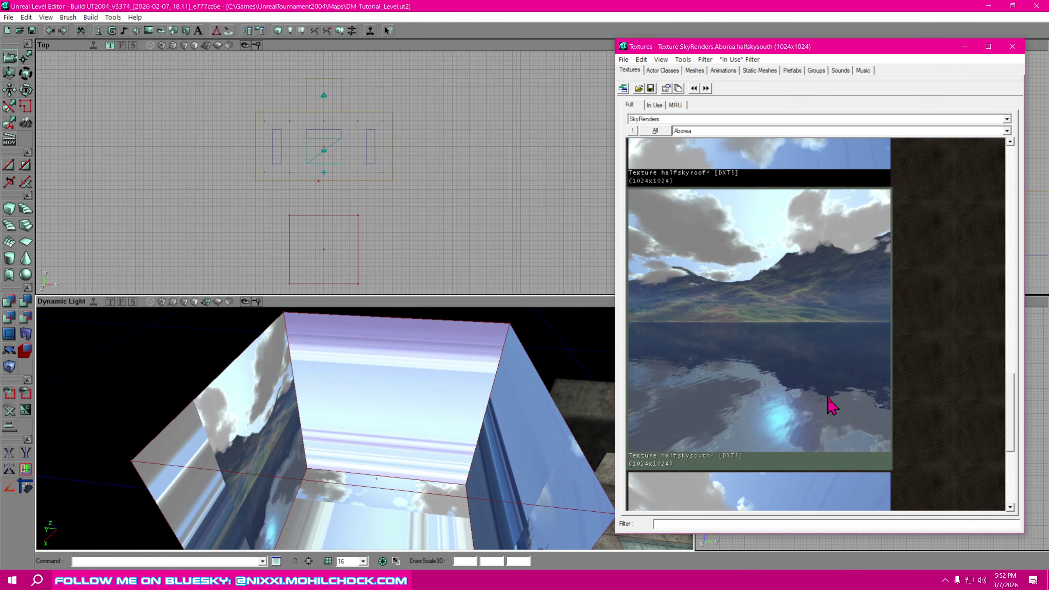
scroll(833, 407, down, 5)
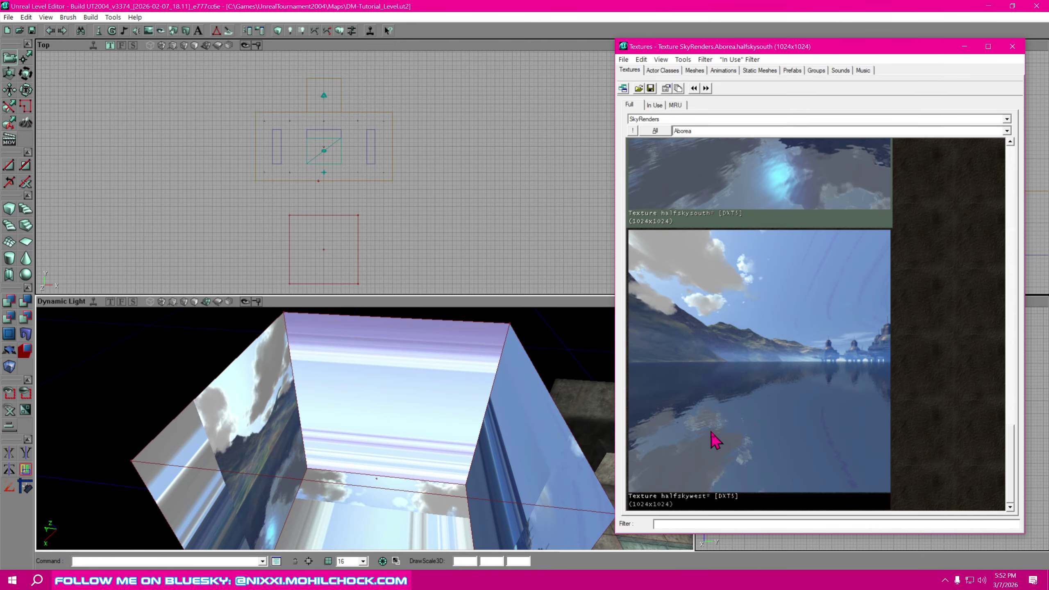
click(716, 440)
Select the sky room's floor and apply the halfskyfloor texture to it.
right_drag(377, 431, 385, 384)
click(386, 384)
scroll(726, 403, down, 8)
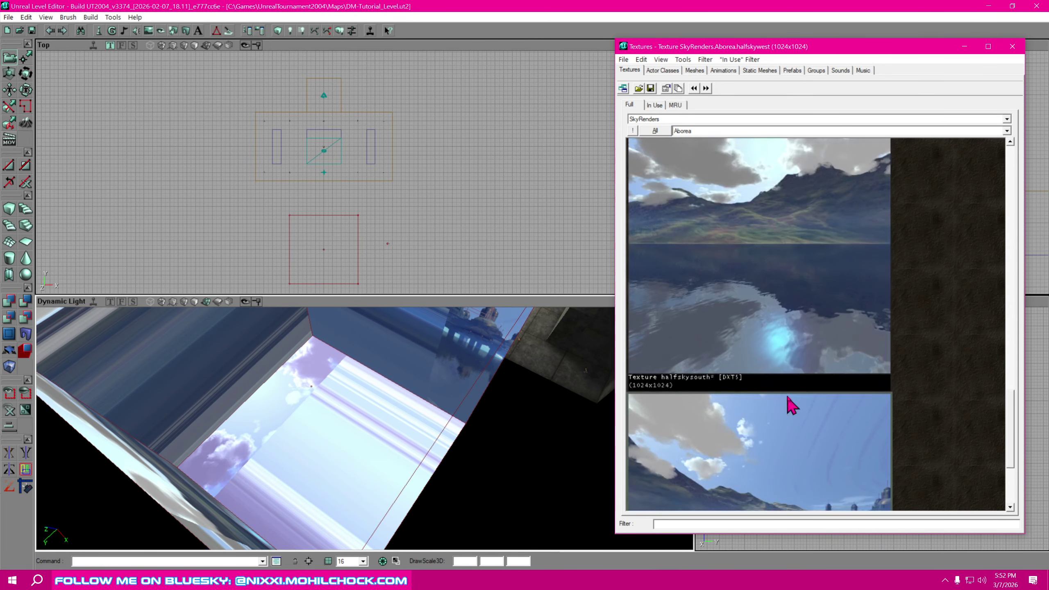
scroll(794, 408, up, 10)
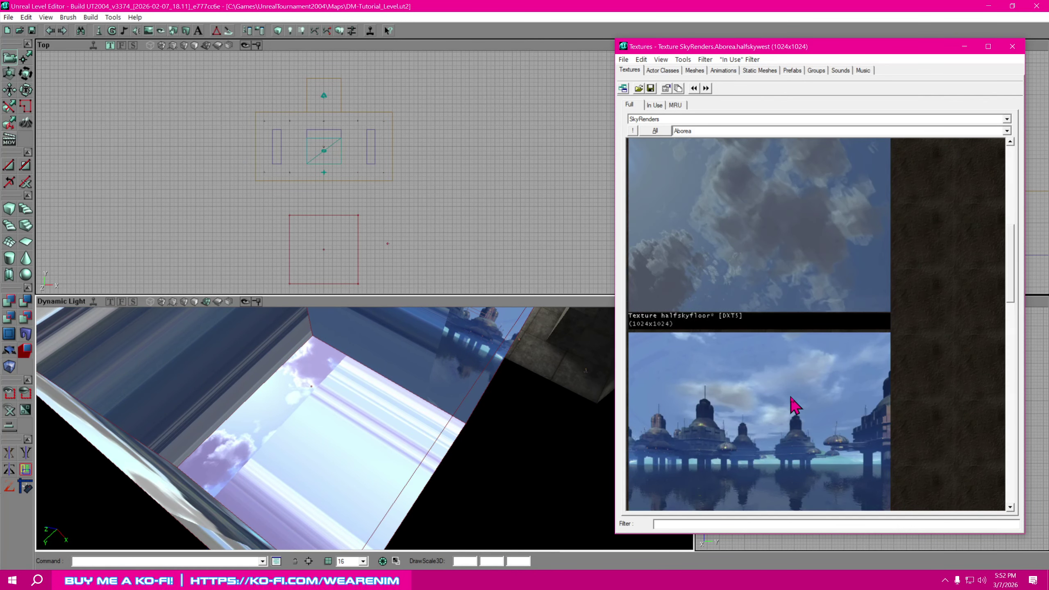
click(771, 266)
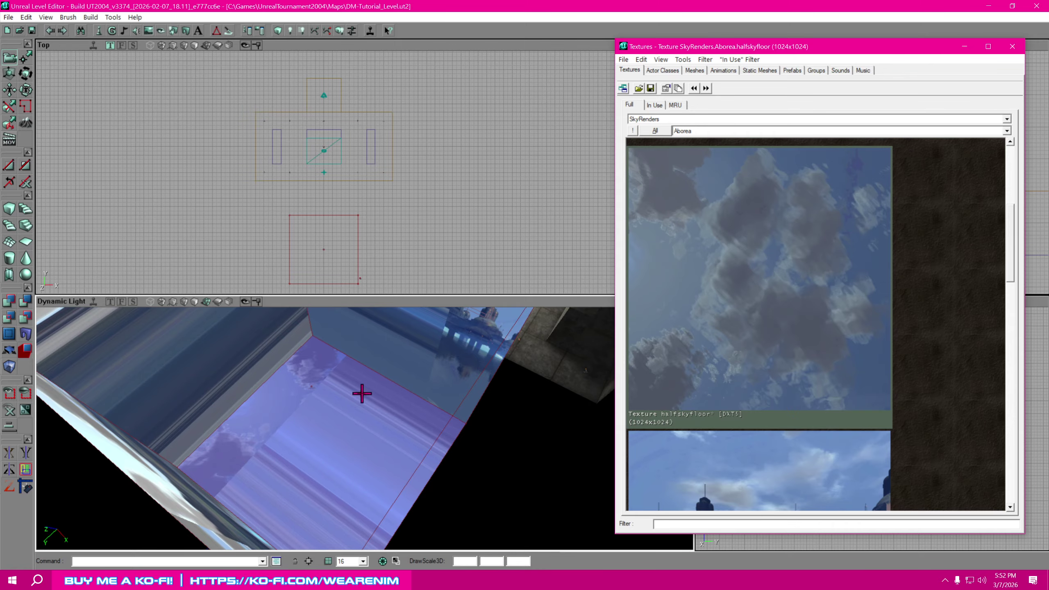
Move the texture browser out of the way and open the surface properties of the sky room's halfskynorth wall.
right_drag(336, 447, 384, 393)
drag(384, 393, 384, 368)
right_drag(384, 368, 393, 347)
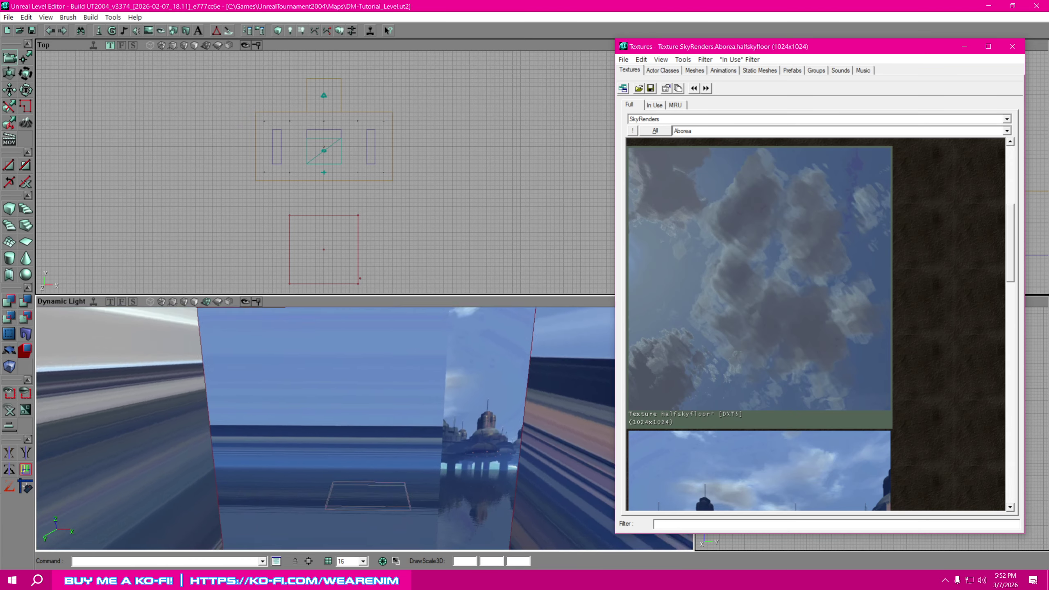
drag(393, 347, 388, 446)
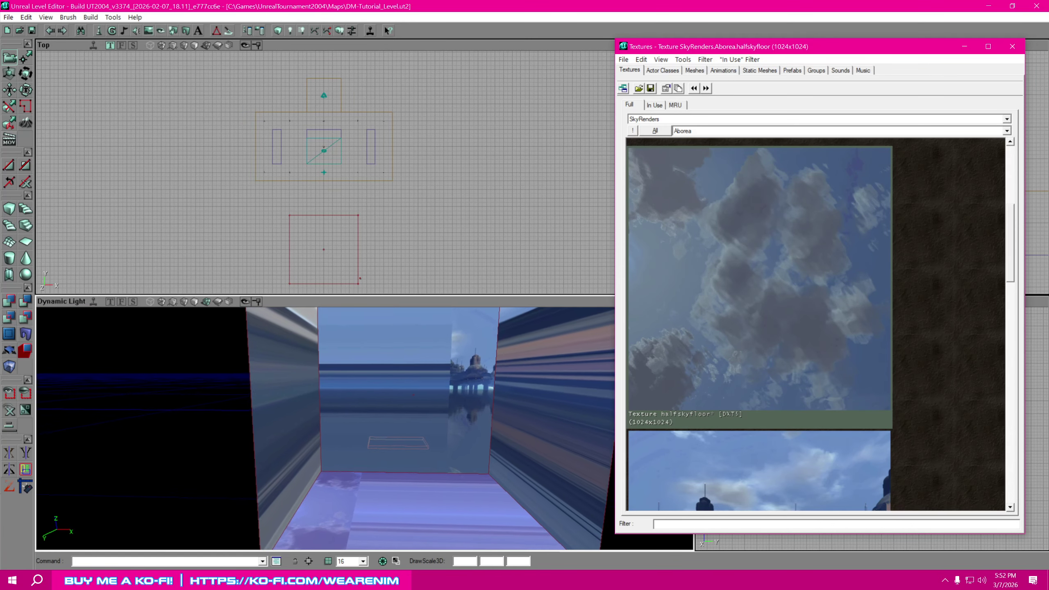
right_drag(388, 446, 374, 411)
click(414, 382)
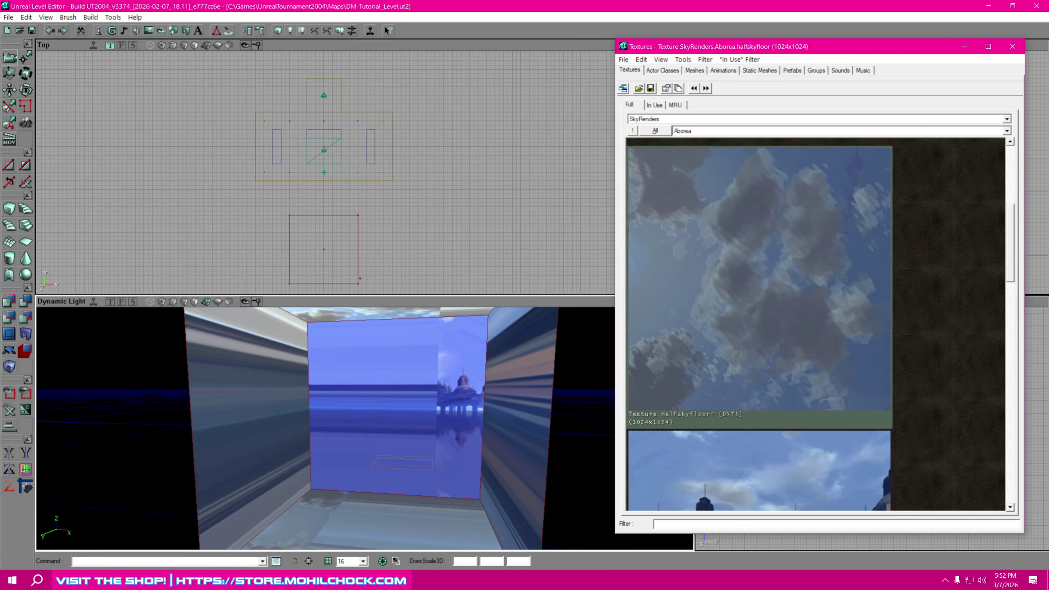
drag(374, 411, 374, 368)
right_drag(379, 380, 428, 441)
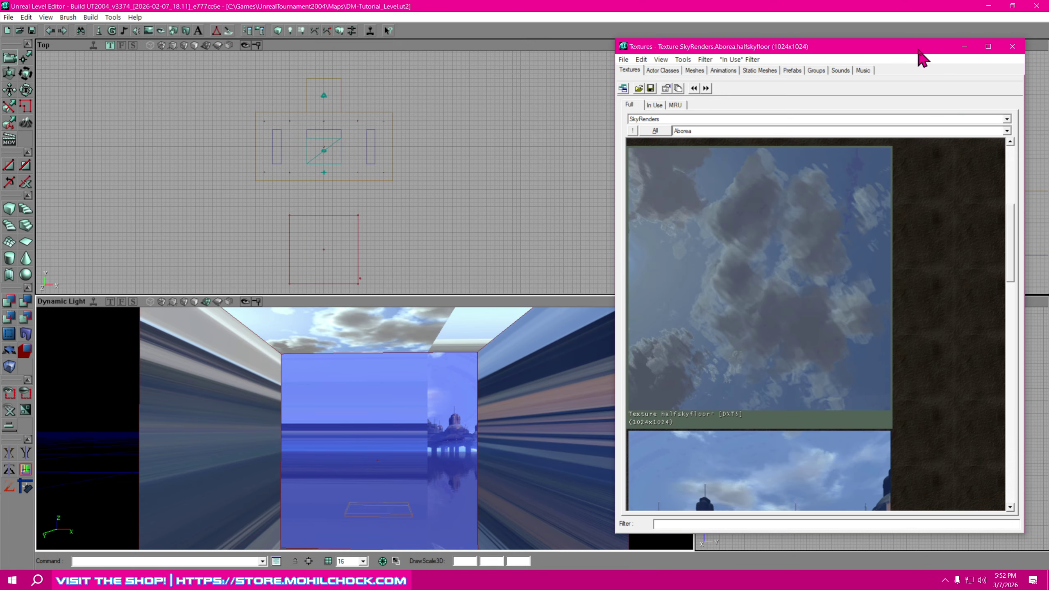
drag(919, 50, 1048, 80)
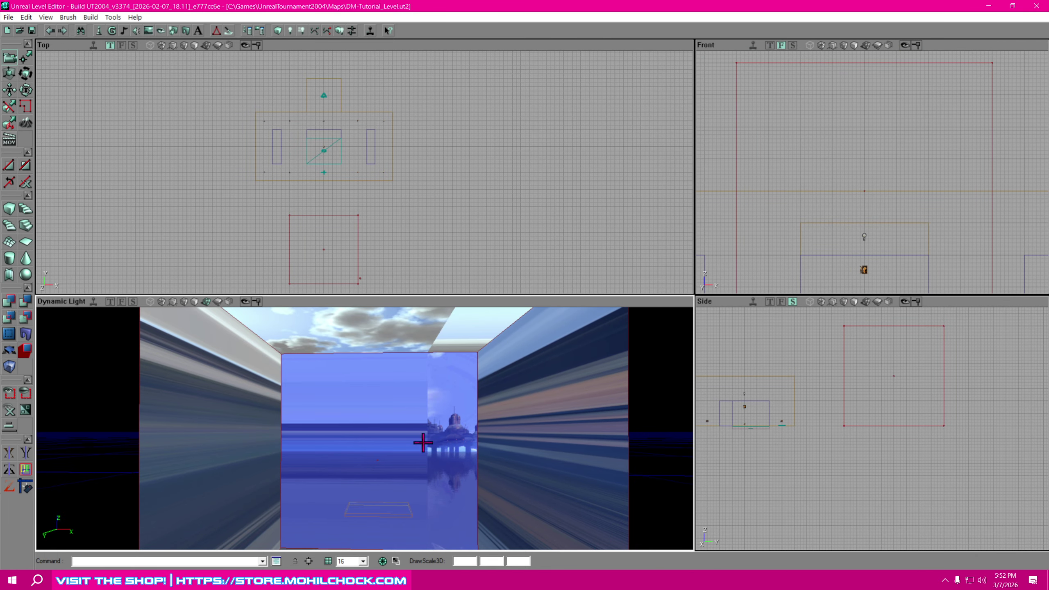
right_click(395, 423)
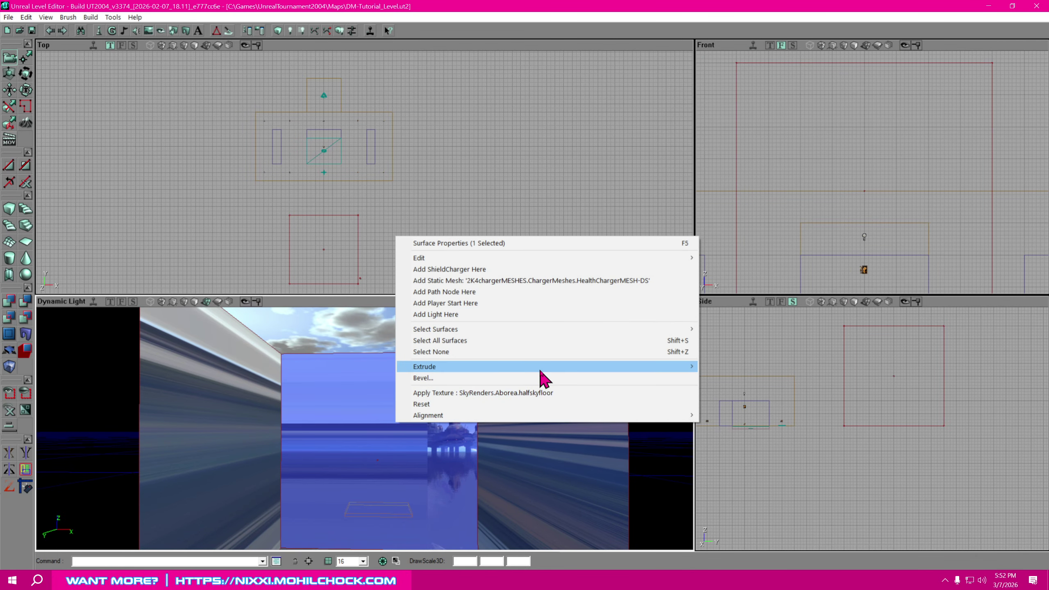
mouse_move(539, 368)
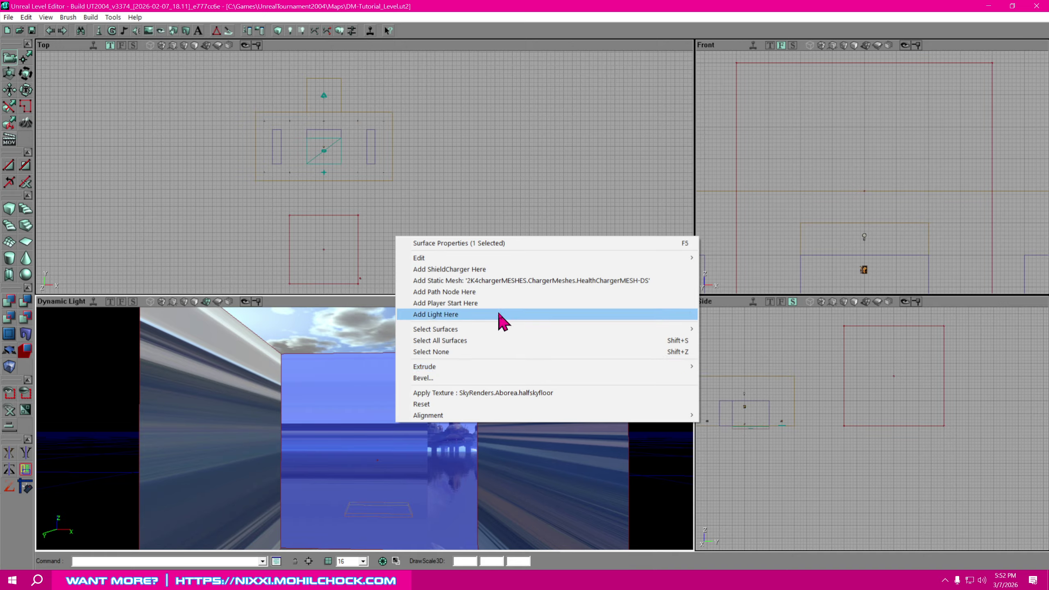
click(499, 244)
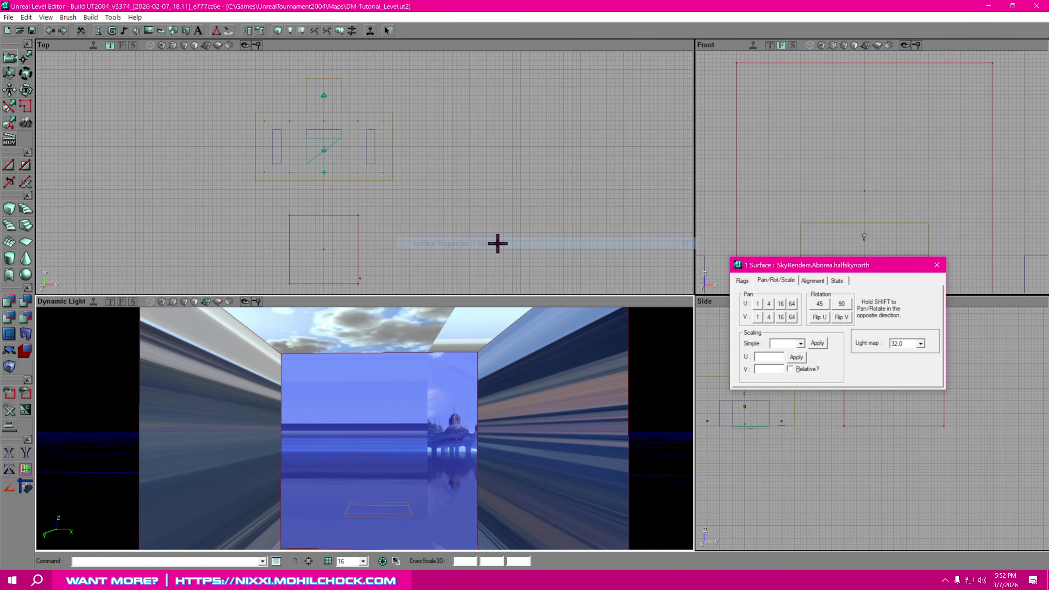
Pan the halfskynorth wall's texture along U in 64-unit increments.
click(792, 304)
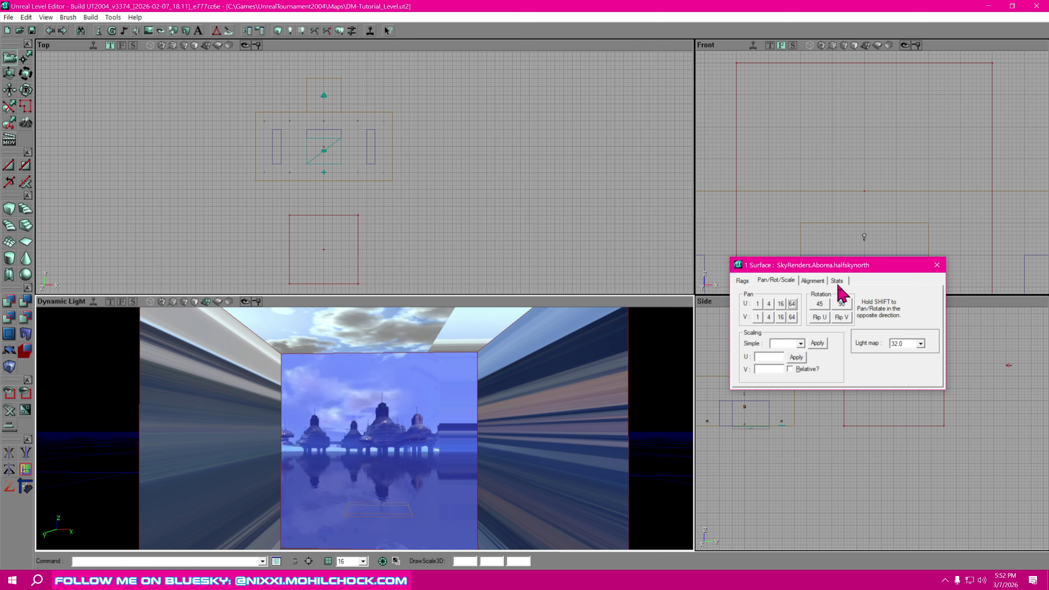
Select the remaining sky room surfaces together with the north wall and apply Box alignment to all six.
click(814, 281)
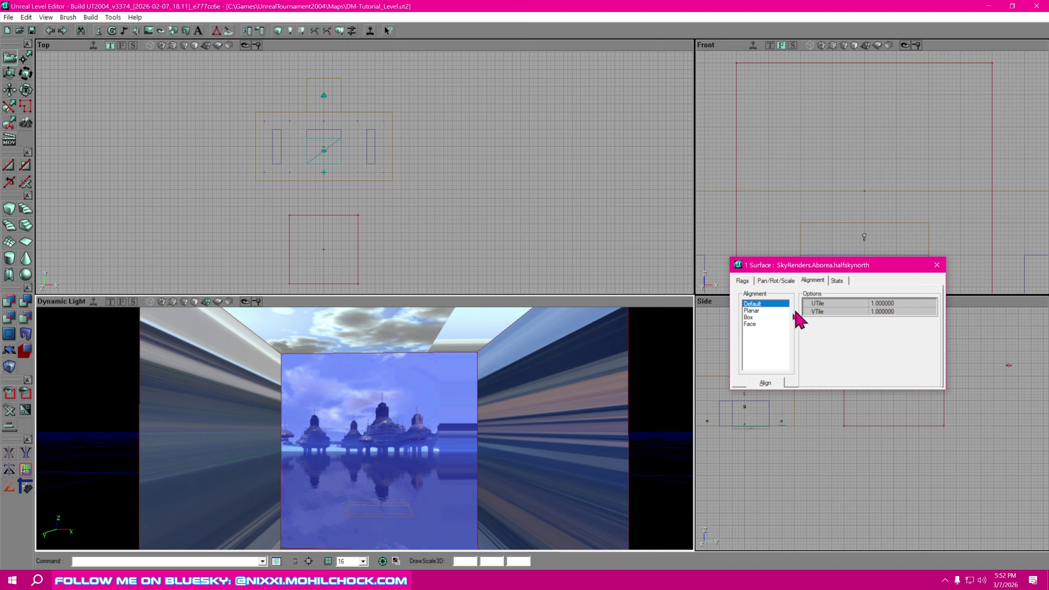
ctrl+click(536, 436)
ctrl+click(195, 414)
ctrl+click(375, 335)
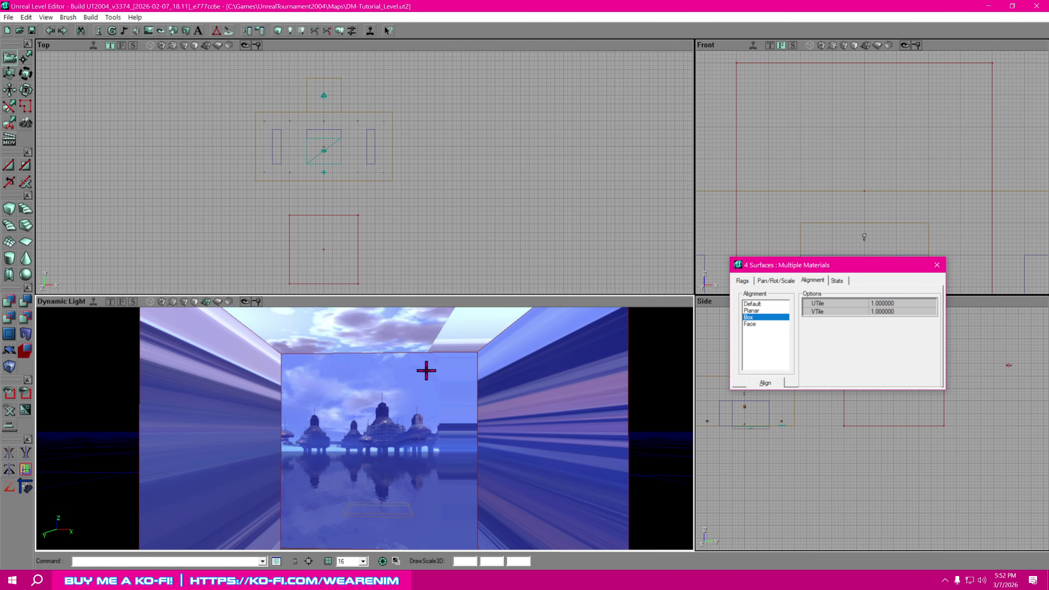
right_drag(427, 371, 425, 359)
ctrl+click(386, 393)
middle_drag(425, 359, 343, 360)
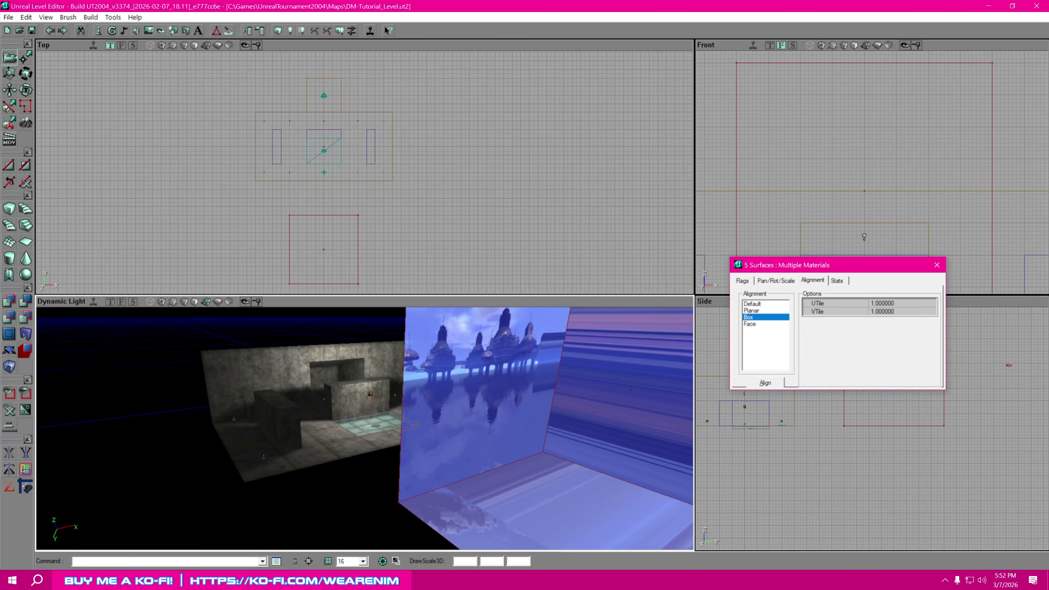
right_drag(343, 359, 338, 427)
ctrl+click(408, 413)
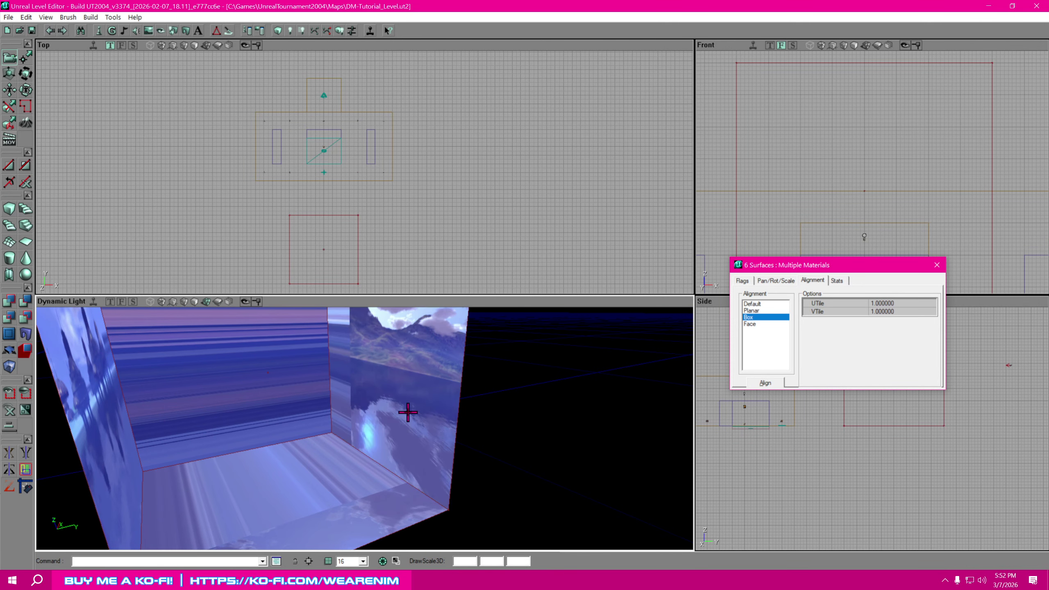
drag(408, 412, 687, 437)
click(766, 384)
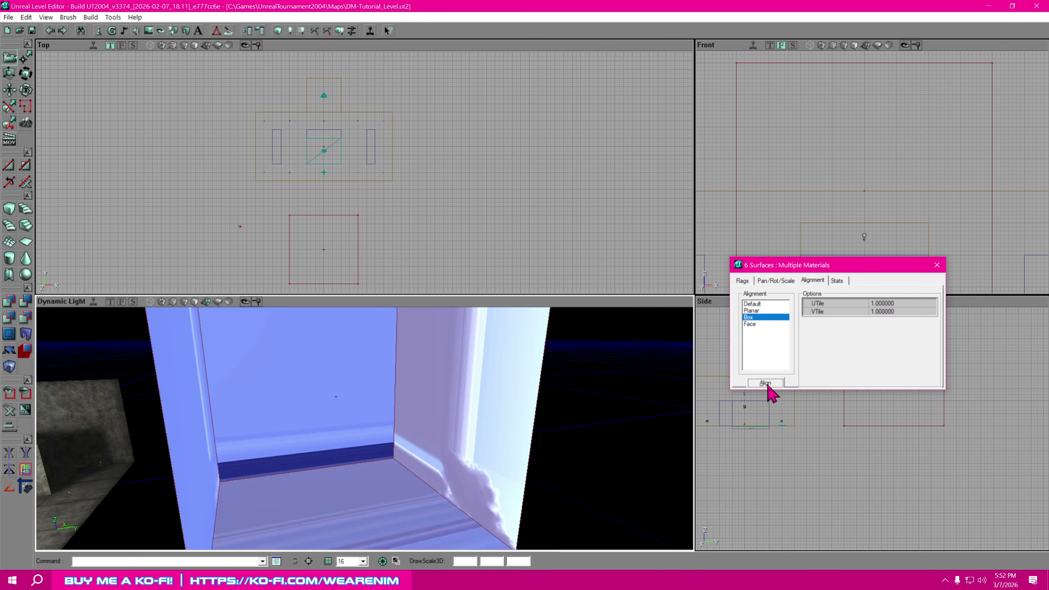
Examine how the realigned sky textures fall on the sky room's walls, floor and ceiling.
right_drag(531, 484, 388, 478)
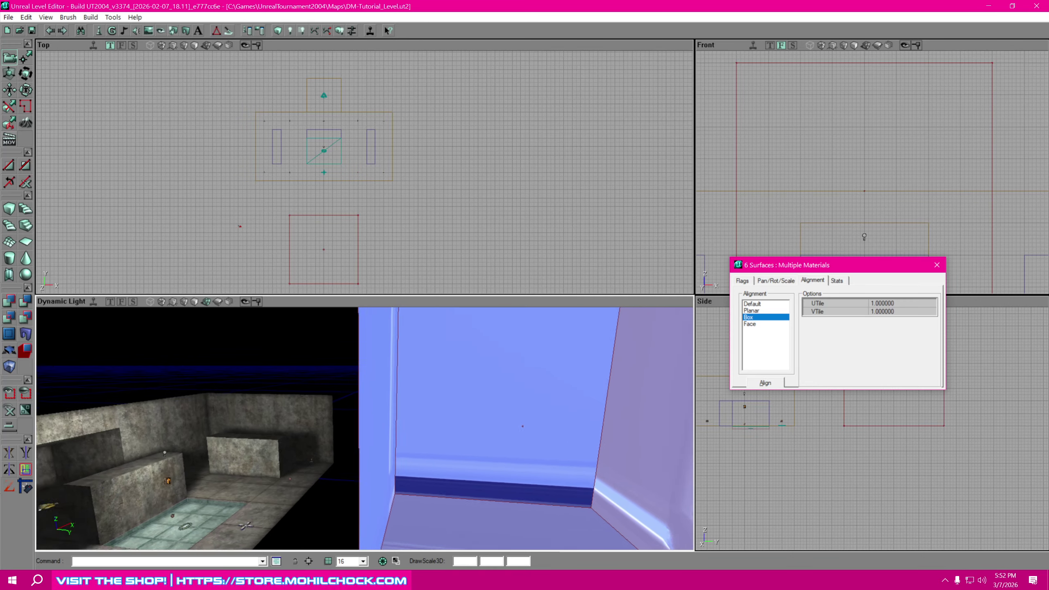
drag(388, 478, 451, 438)
right_drag(450, 438, 380, 422)
drag(380, 422, 422, 442)
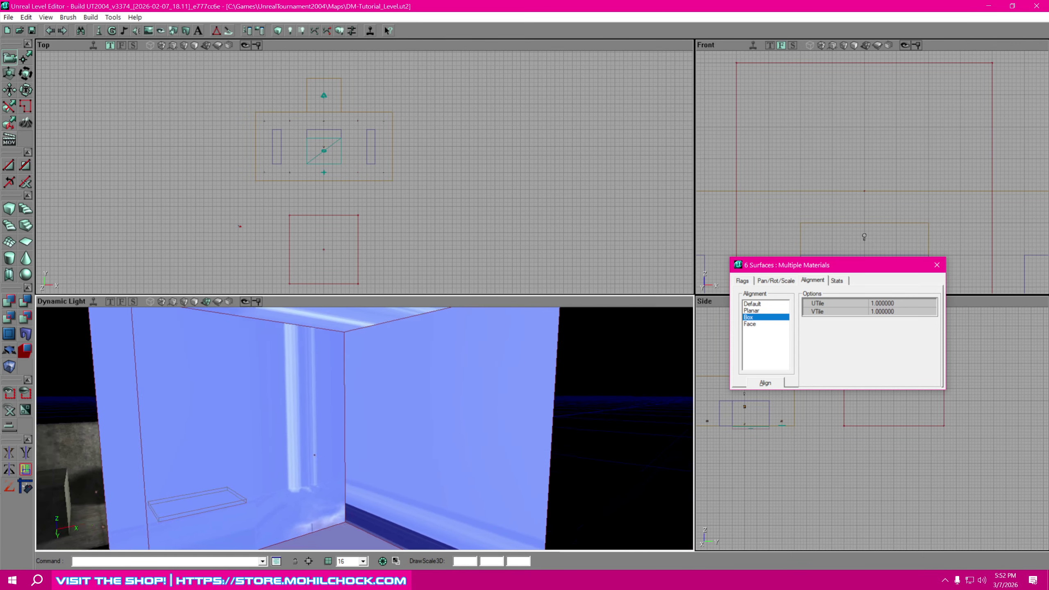
right_drag(421, 442, 314, 453)
drag(314, 452, 378, 476)
drag(416, 536, 421, 534)
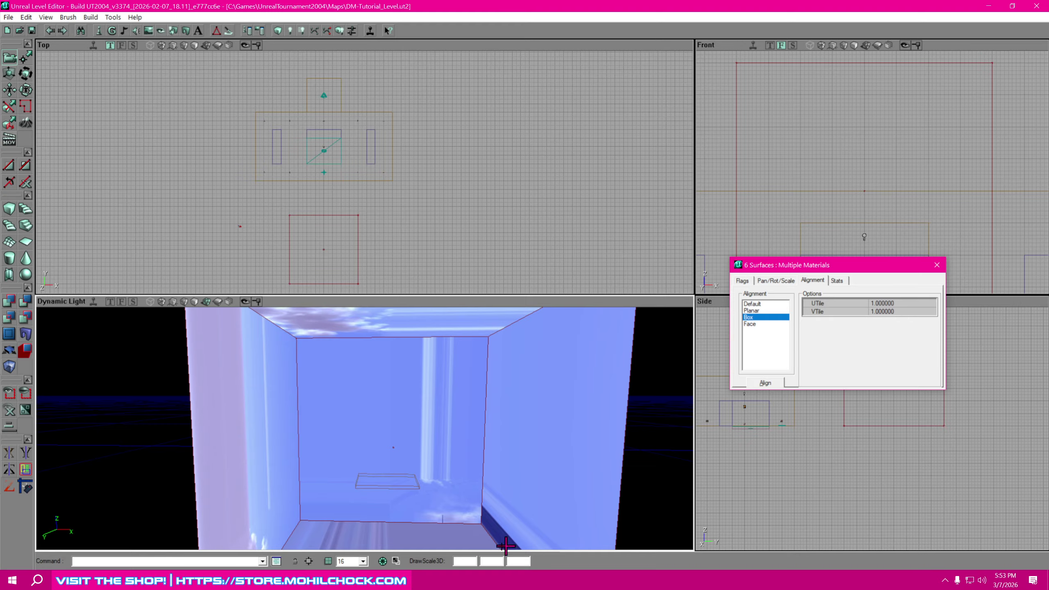
drag(436, 424, 424, 398)
Select only the halfskynorth wall and pan its texture repeatedly along U, plus along V, in 64-unit increments.
click(422, 400)
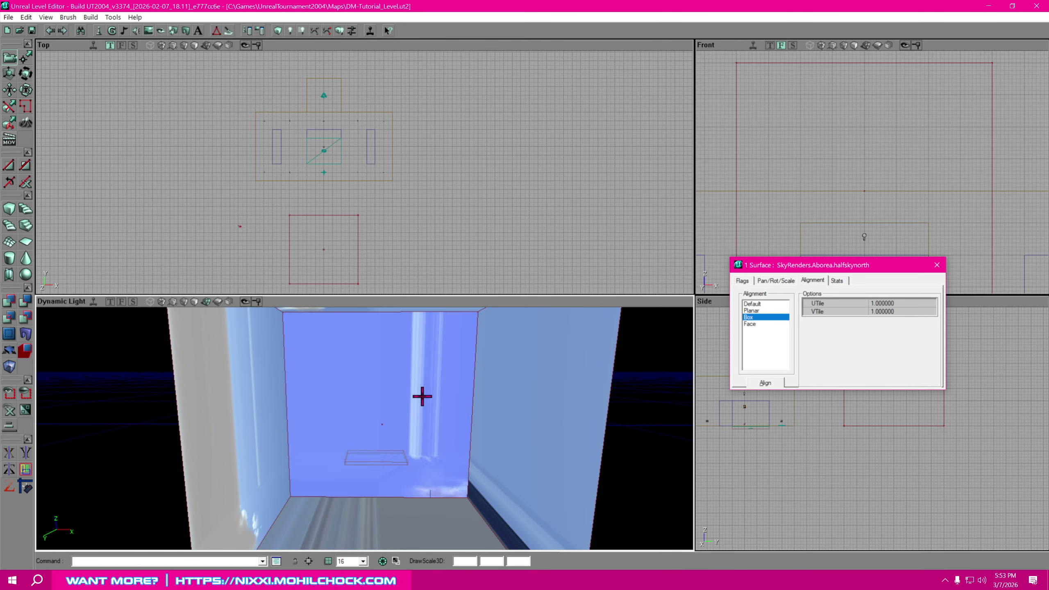
click(777, 281)
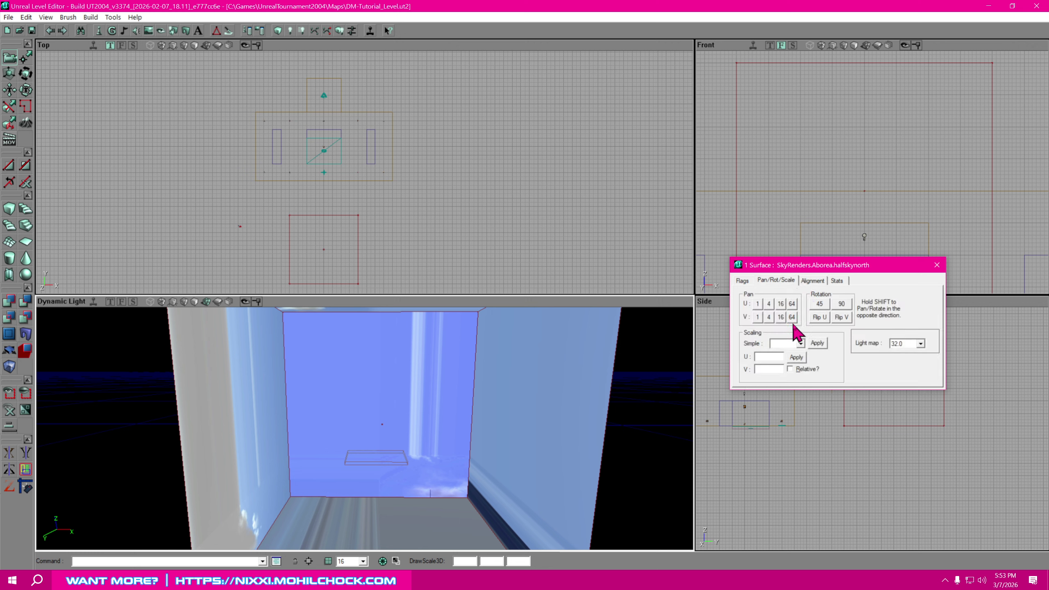
right_drag(436, 411, 424, 390)
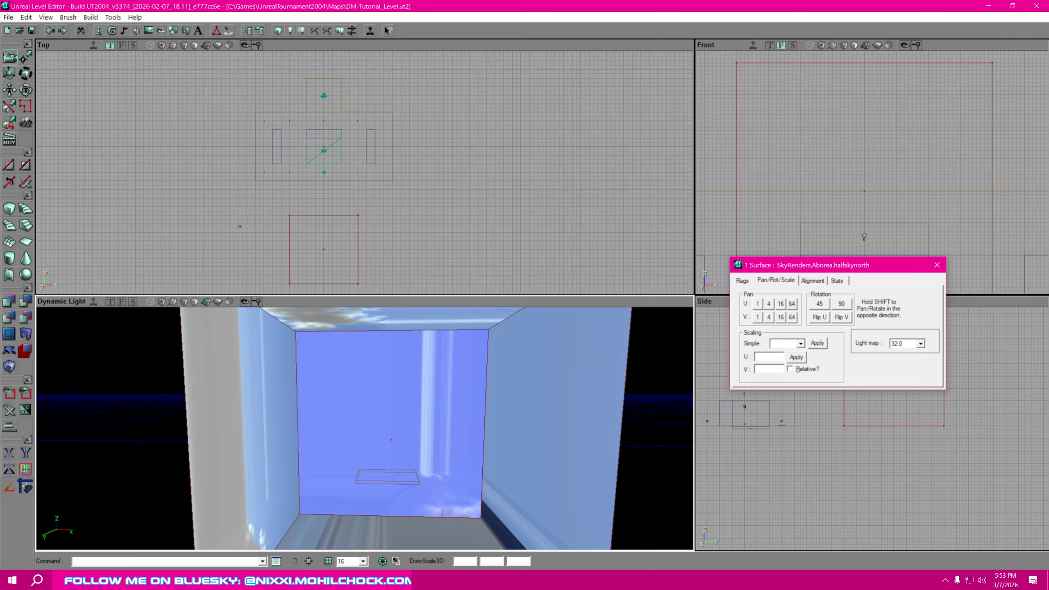
click(792, 305)
click(791, 305)
click(792, 305)
click(792, 305)
click(792, 305)
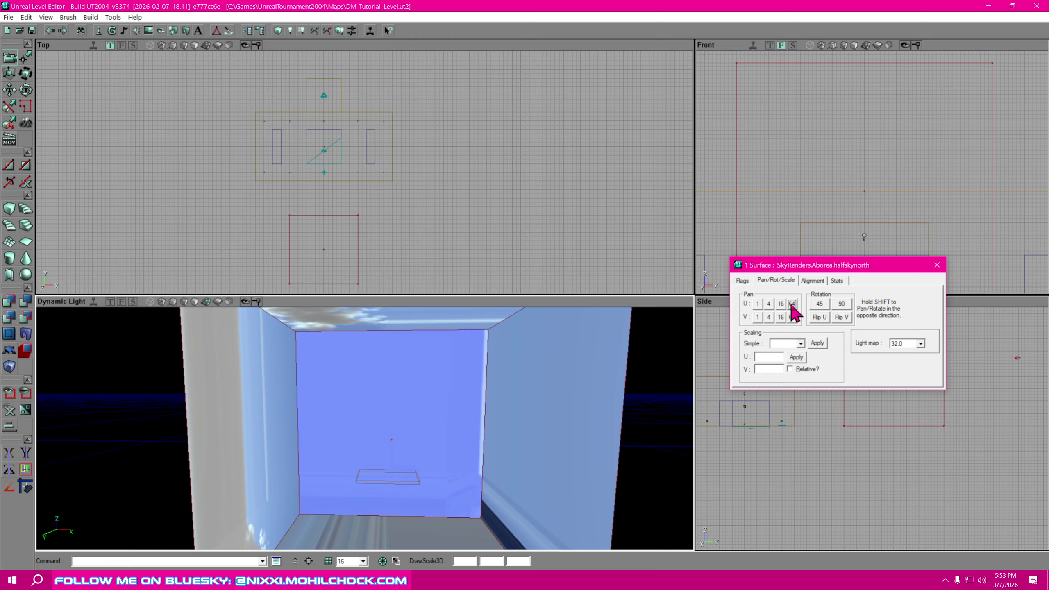
click(791, 304)
click(792, 305)
click(792, 304)
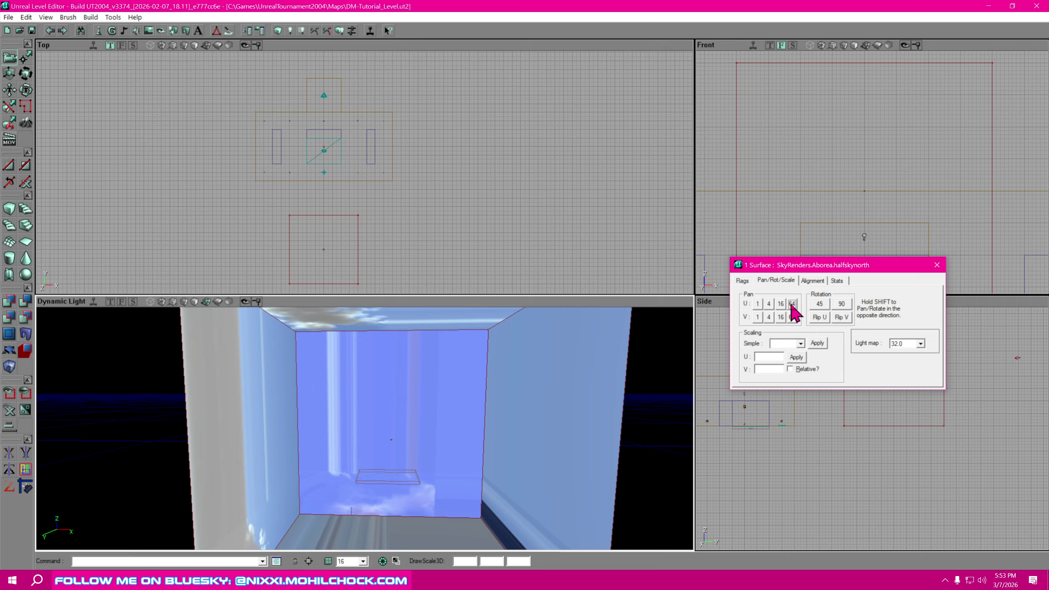
click(792, 317)
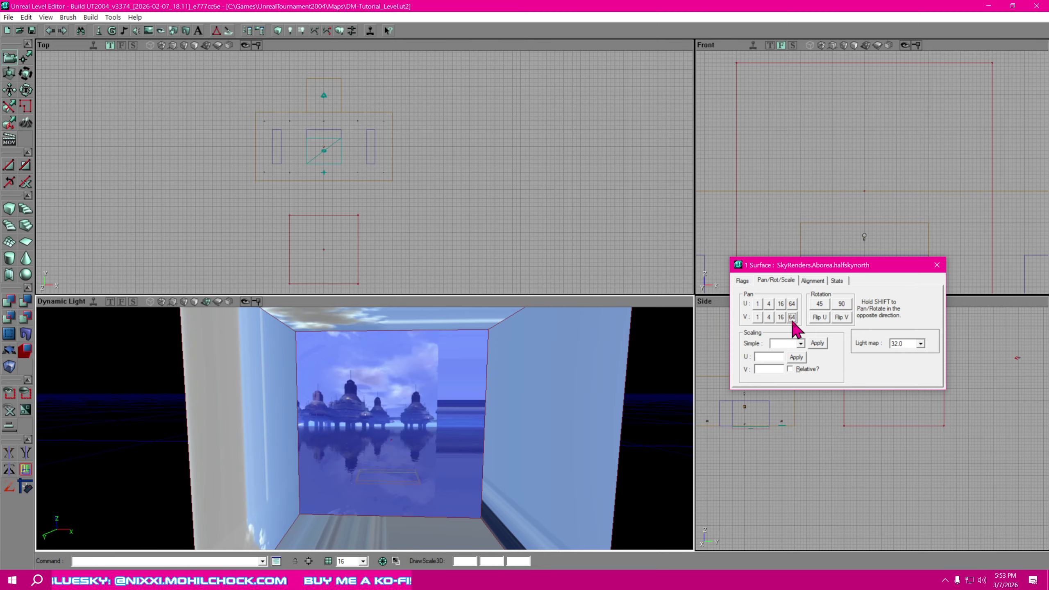
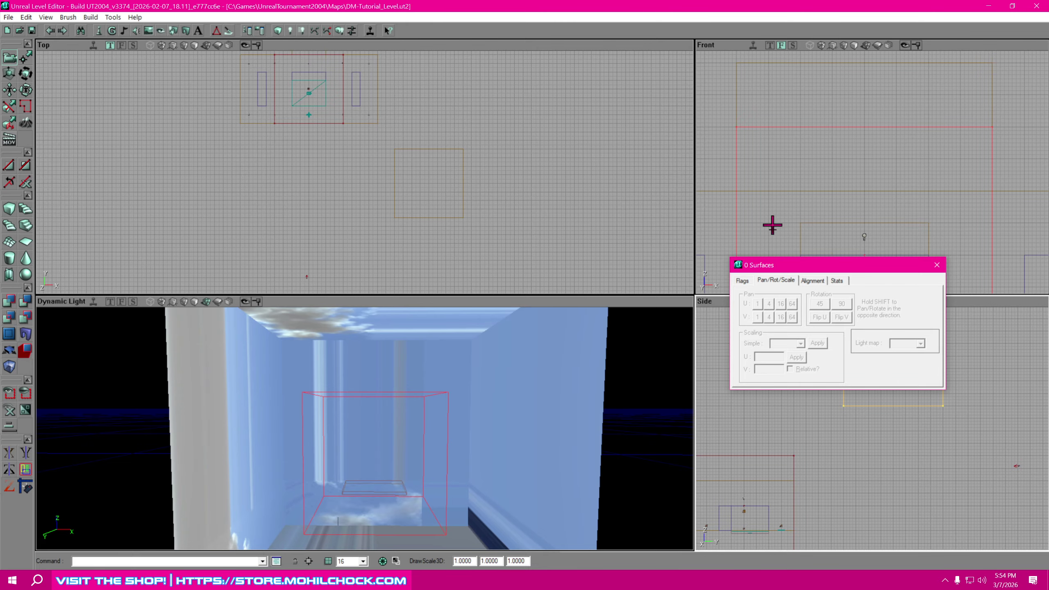
Rebuild the level and inspect the sky room from outside and inside.
mouse_move(415, 506)
mouse_down()
mouse_move(347, 529)
mouse_move(415, 506)
mouse_up()
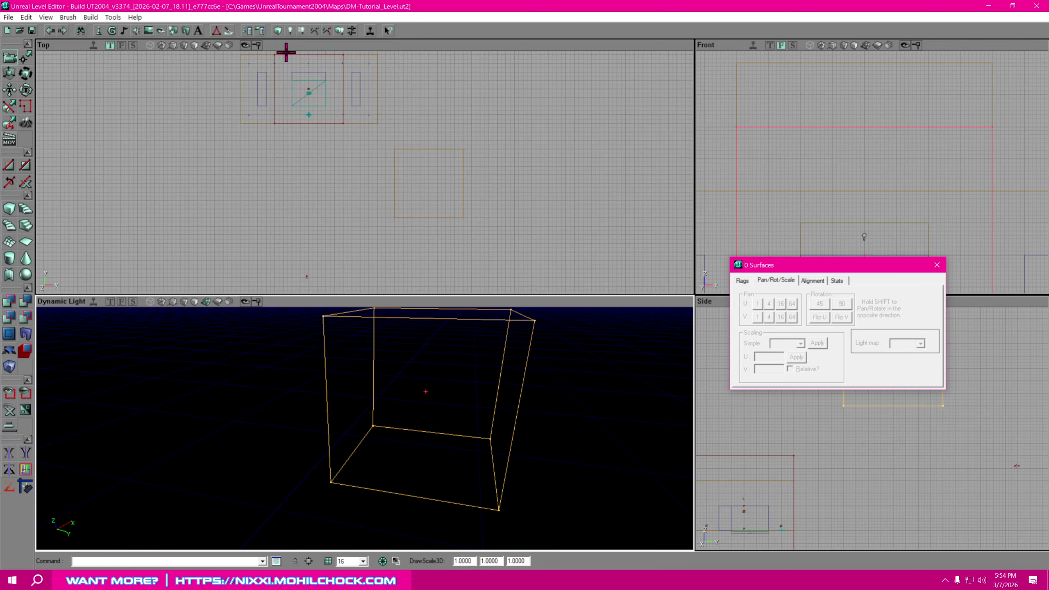
click(339, 31)
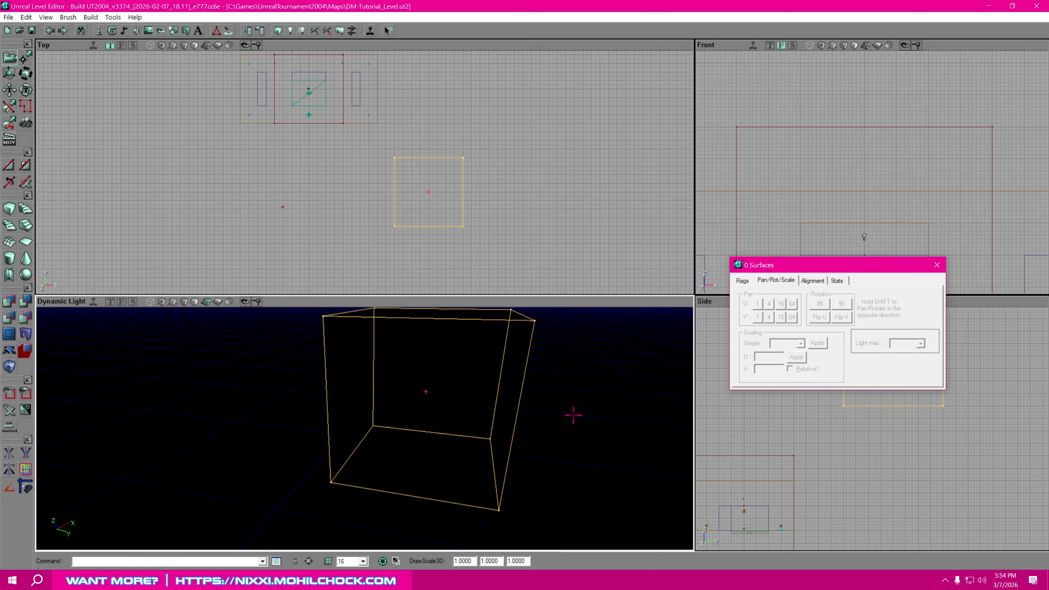
right_drag(567, 405, 487, 451)
drag(487, 451, 567, 405)
mouse_move(567, 405)
right_down()
mouse_move(516, 397)
mouse_move(541, 389)
mouse_move(566, 352)
mouse_move(546, 372)
right_up()
drag(567, 405, 573, 408)
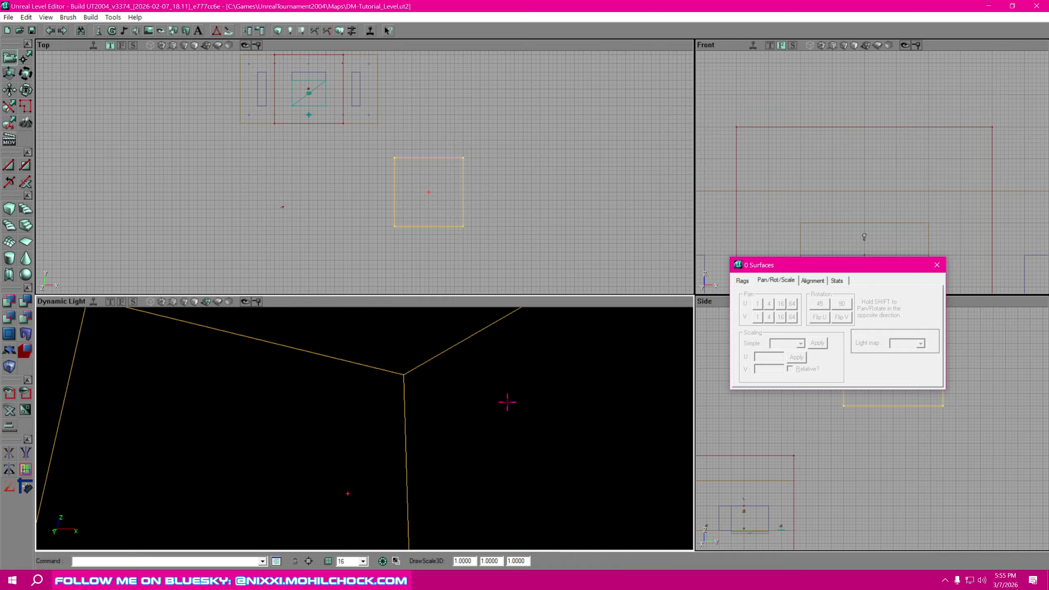
drag(484, 423, 452, 426)
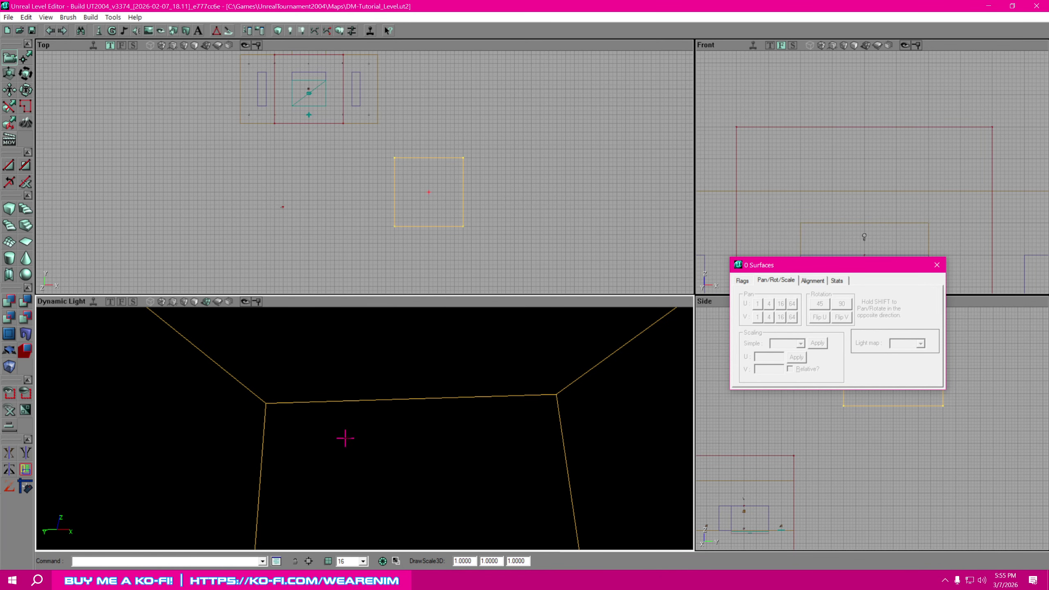
drag(346, 439, 345, 439)
Select all six surfaces of the unlit sky room, starting with the halfskynorth wall.
click(349, 455)
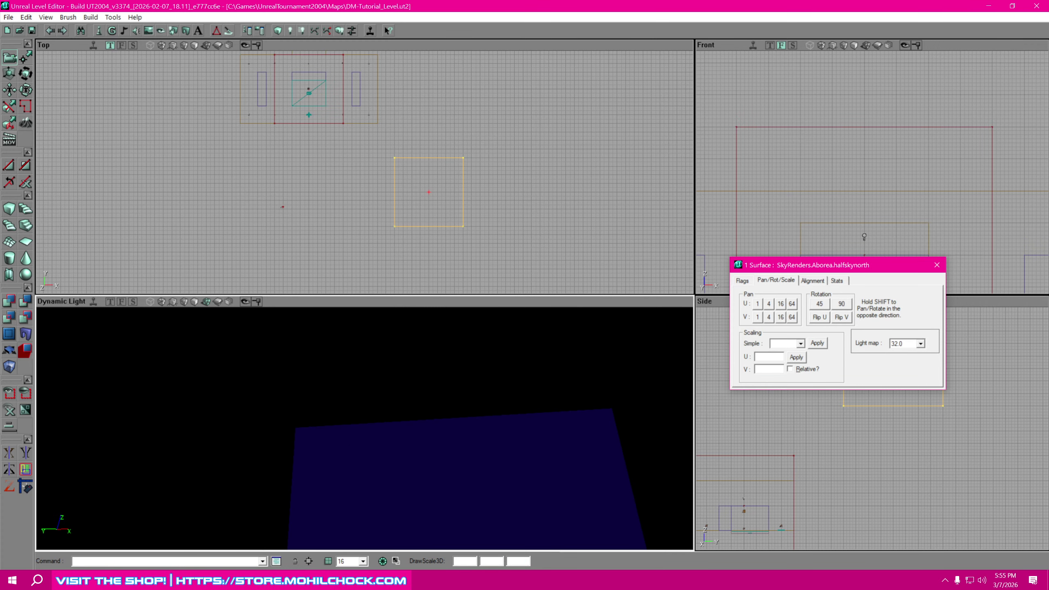
ctrl+click(256, 430)
ctrl+click(545, 380)
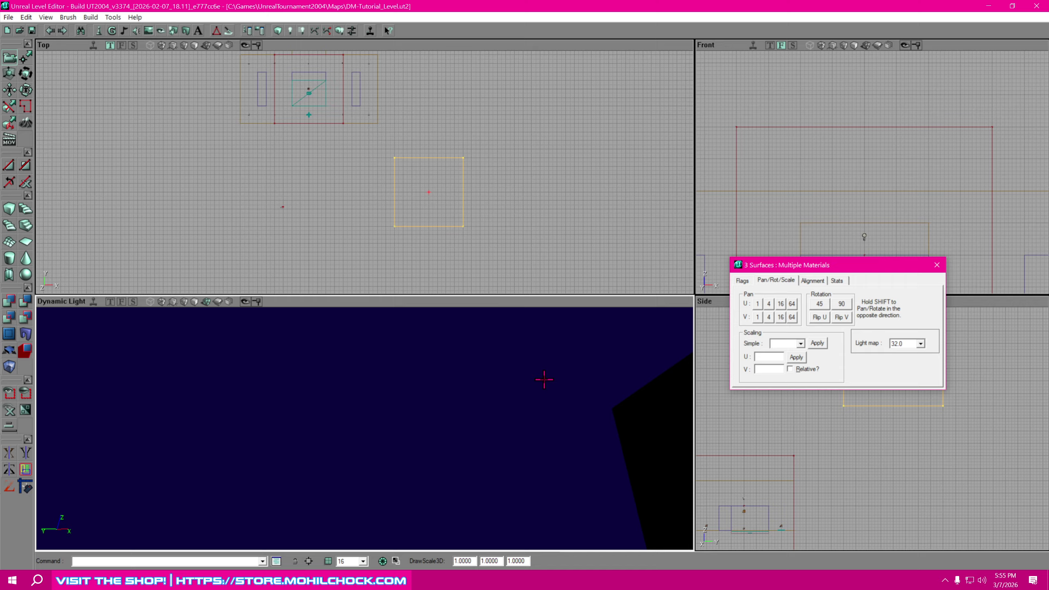
ctrl+click(650, 431)
right_drag(498, 466, 498, 467)
ctrl+click(392, 452)
right_drag(434, 445, 434, 445)
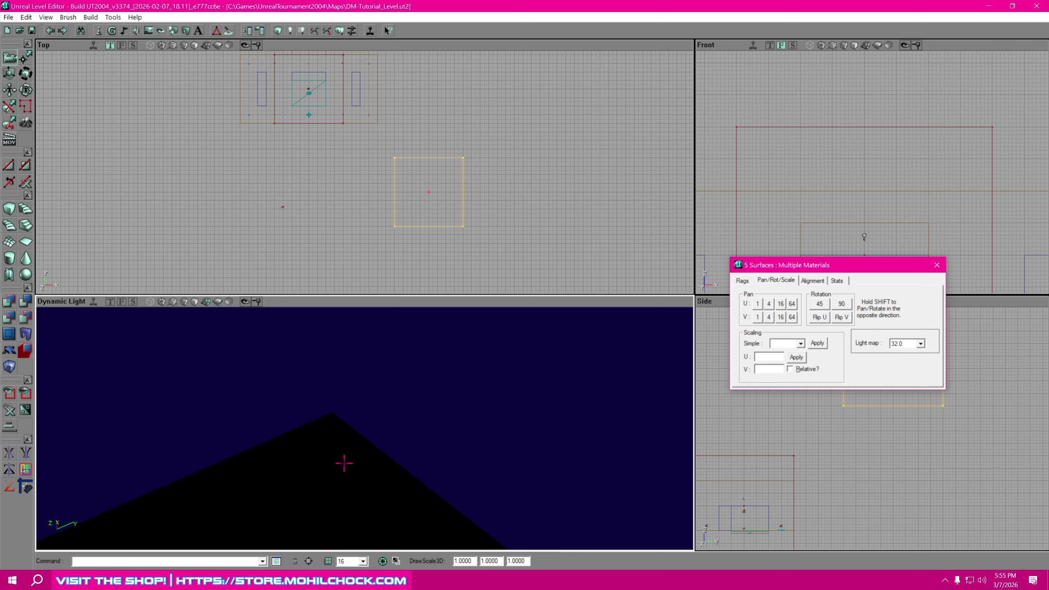
ctrl+click(344, 462)
Enable the Fake Backdrop and Unlit flags on the six selected sky room surfaces.
drag(398, 438, 398, 439)
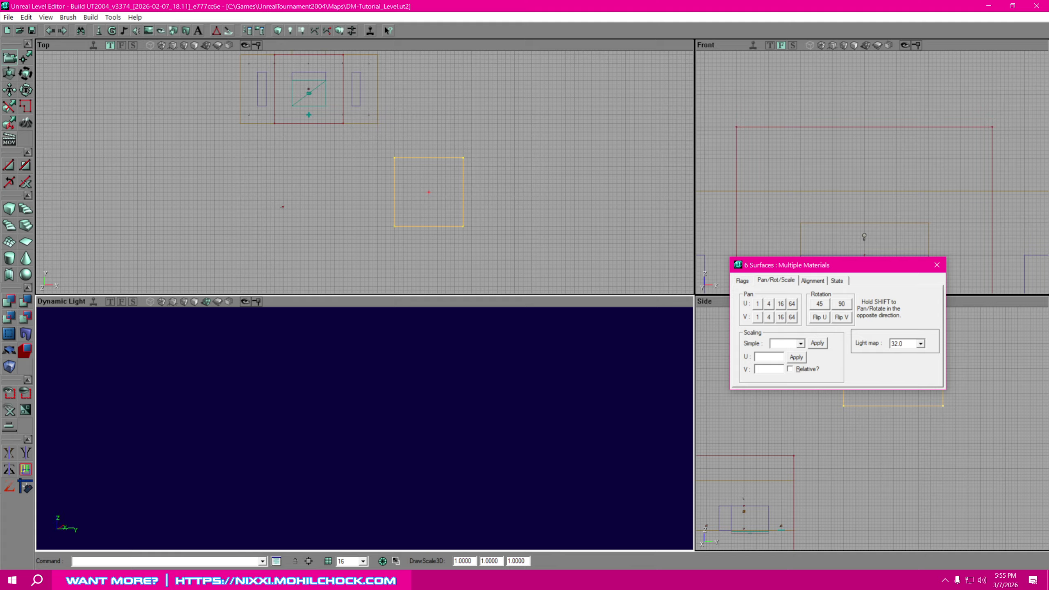
right_drag(398, 438, 485, 405)
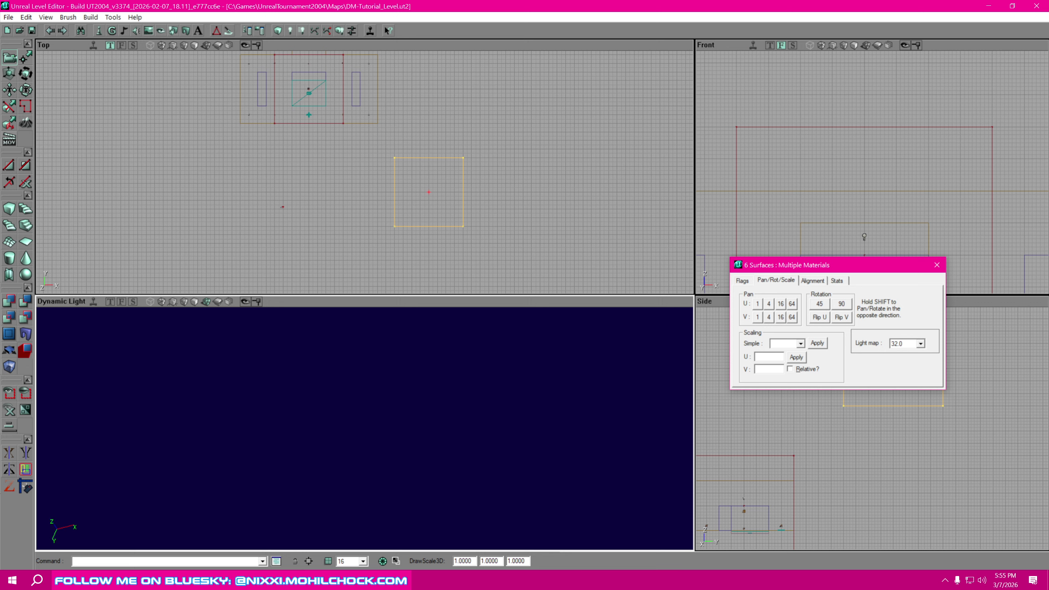
drag(398, 438, 335, 412)
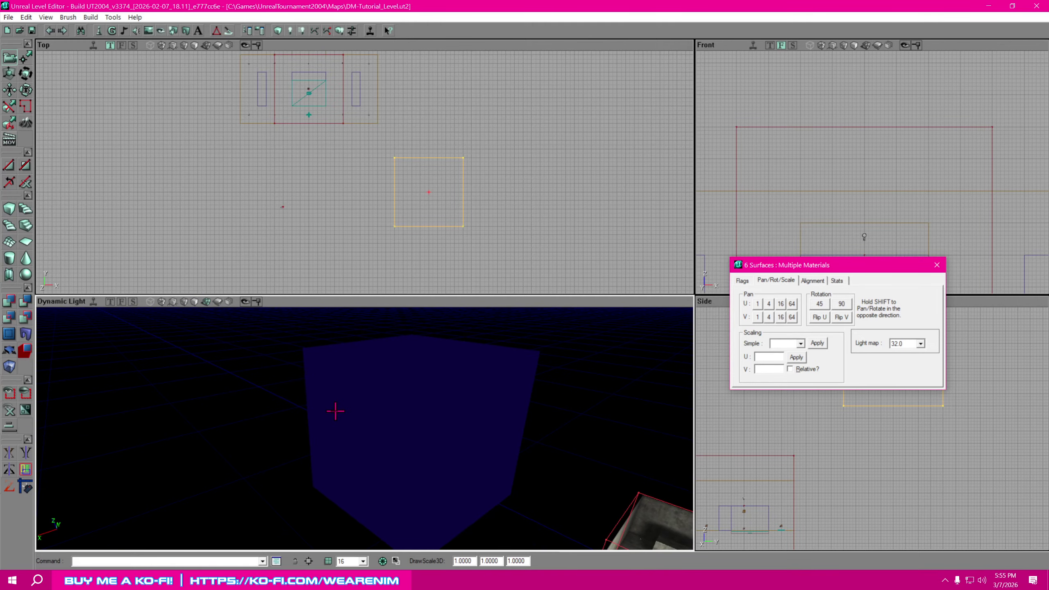
drag(819, 269, 734, 184)
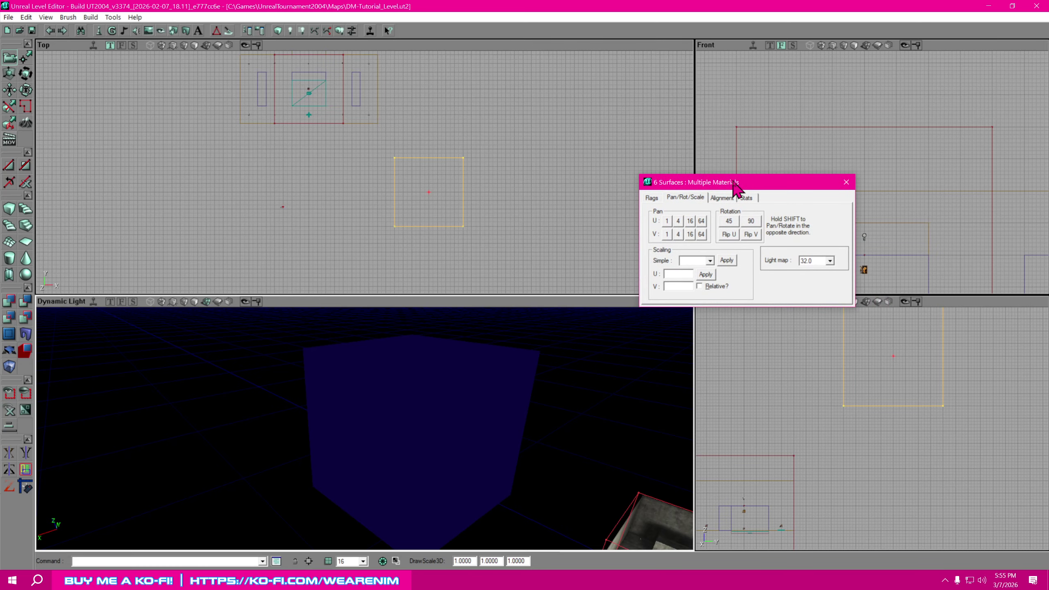
click(652, 198)
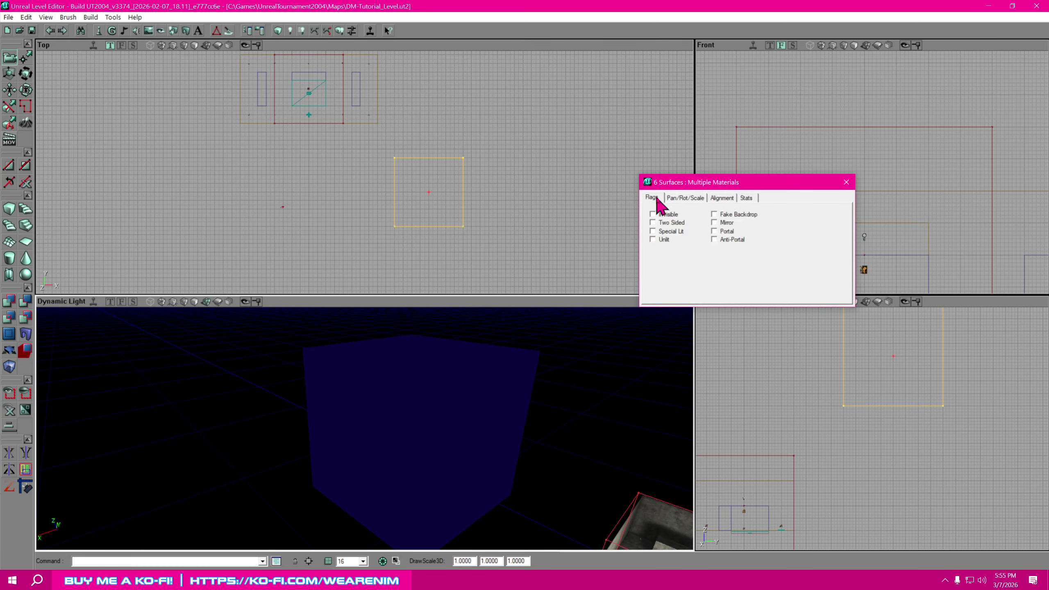
click(715, 215)
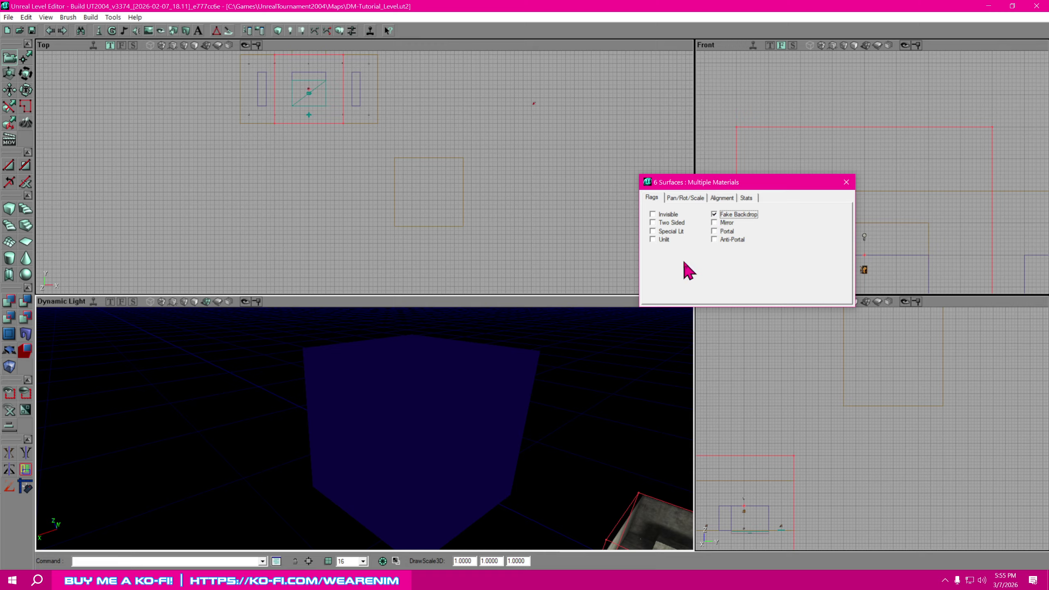
click(653, 240)
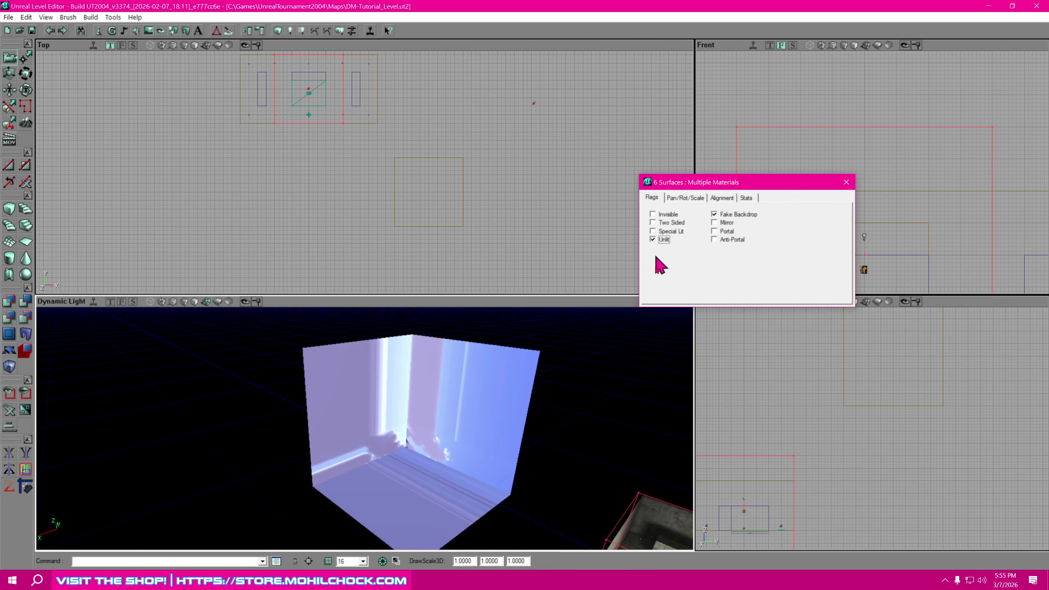
Apply Default alignment to the six selected sky room surfaces and check the textures inside the room.
right_drag(553, 408, 547, 381)
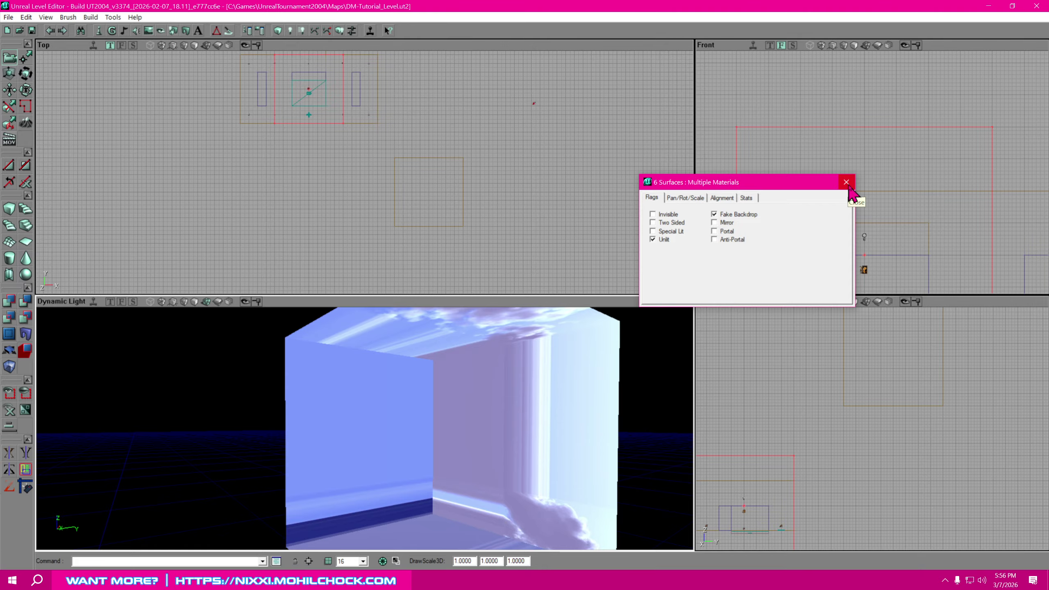
right_drag(522, 461, 529, 484)
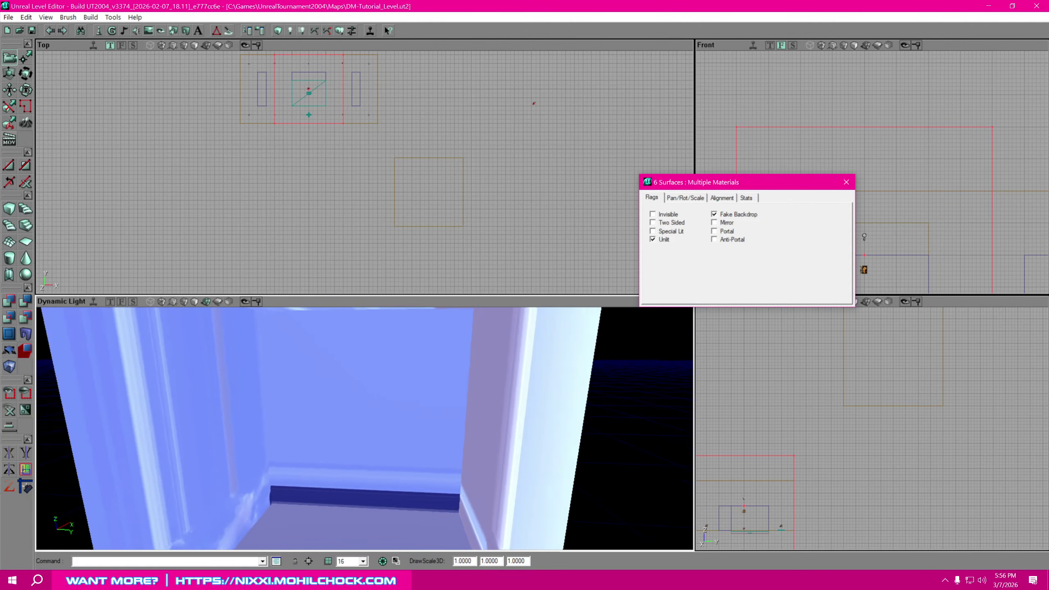
drag(529, 483, 438, 439)
click(723, 198)
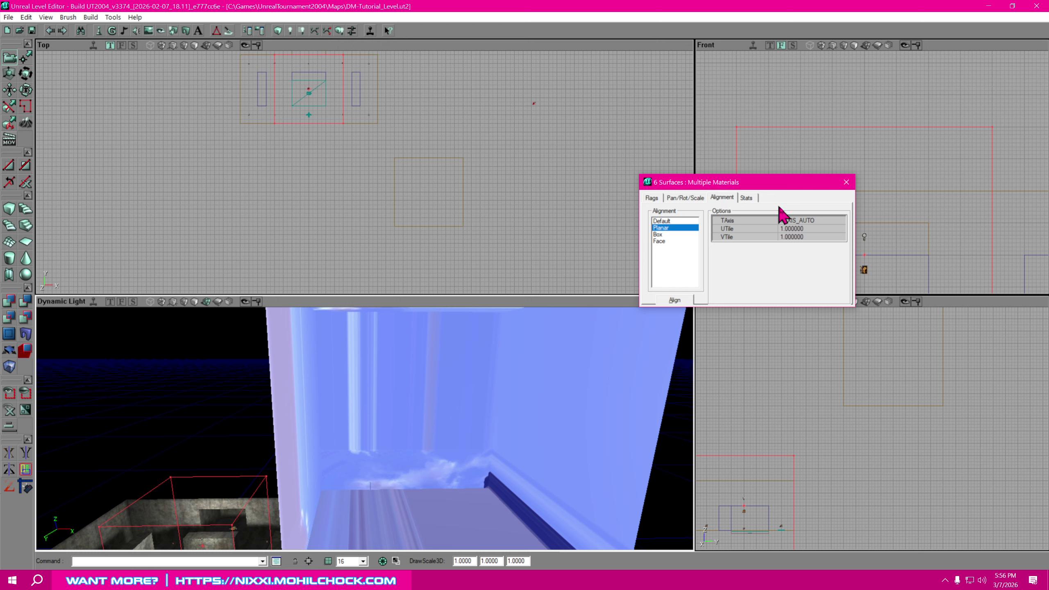
click(675, 222)
click(675, 300)
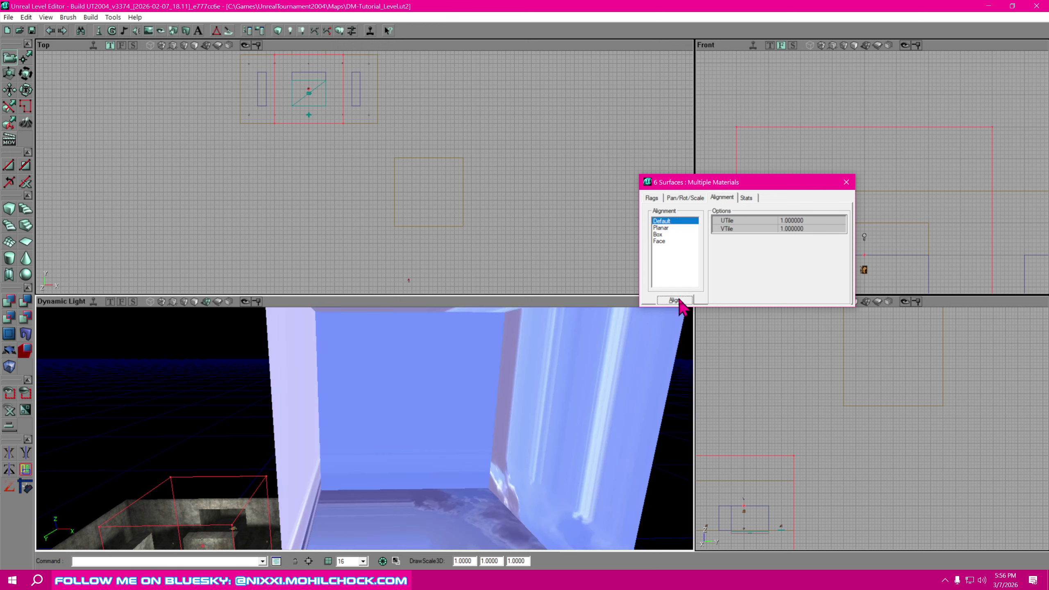
right_drag(456, 437, 456, 486)
drag(448, 470, 459, 428)
drag(418, 460, 416, 423)
right_drag(416, 424, 416, 434)
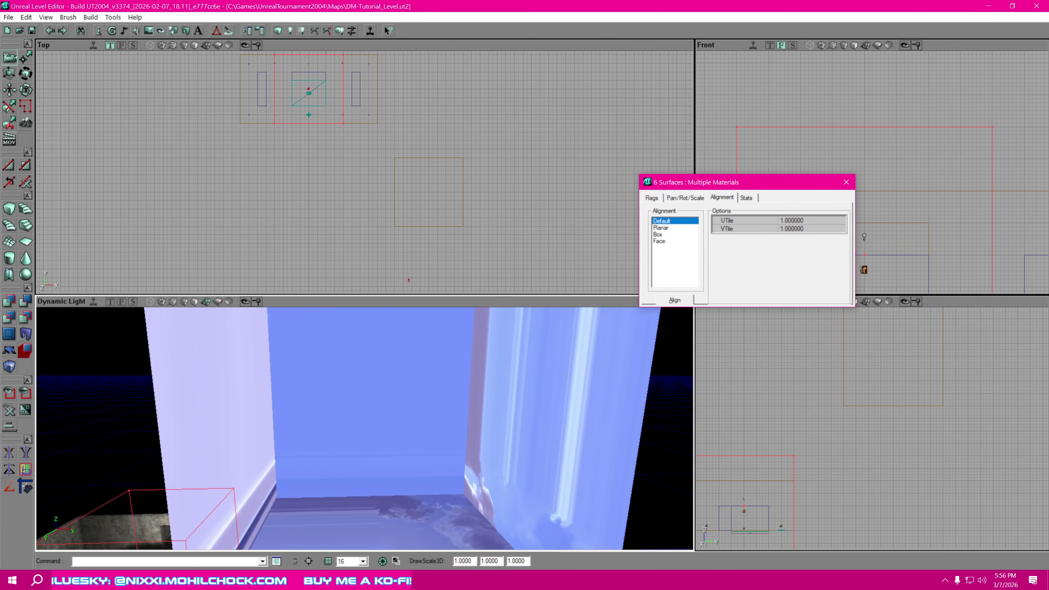
Select only the sky room's halfskynorth wall and pan its texture along U in 64-unit steps to bring the image into place.
drag(417, 434, 416, 451)
key(Escape)
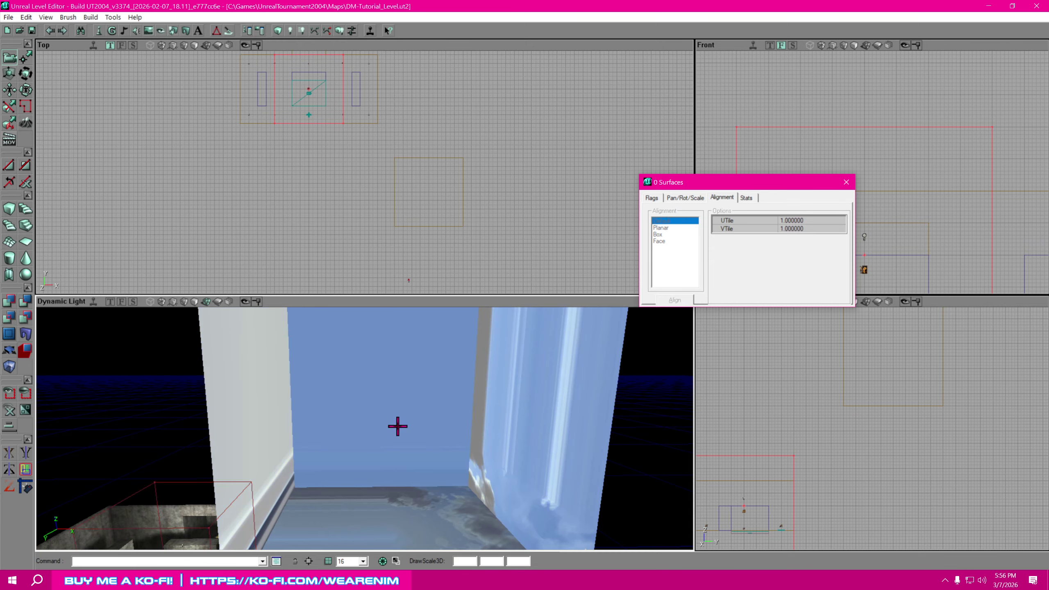
click(384, 398)
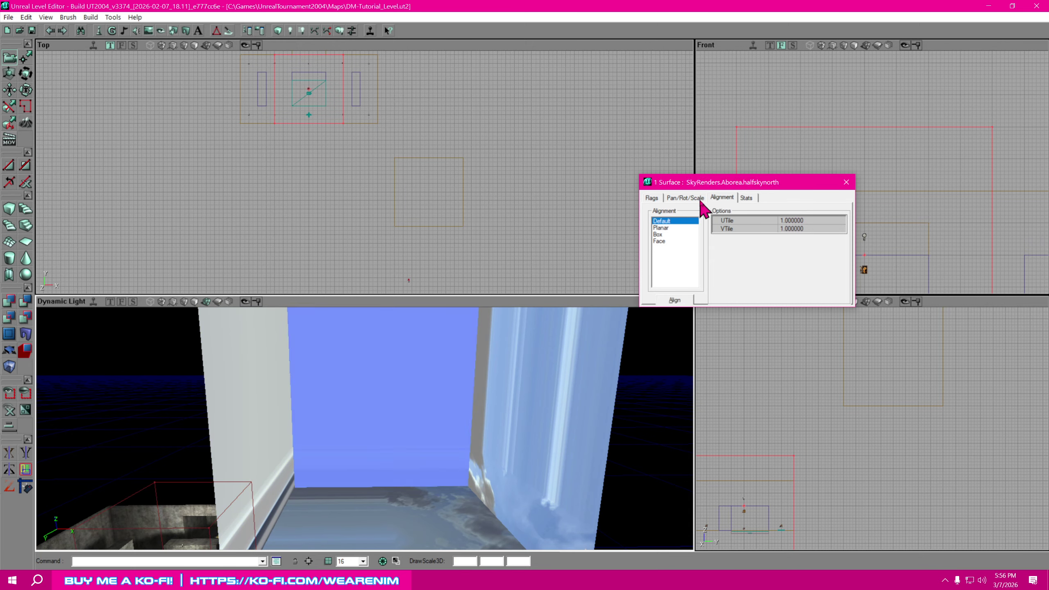
click(686, 198)
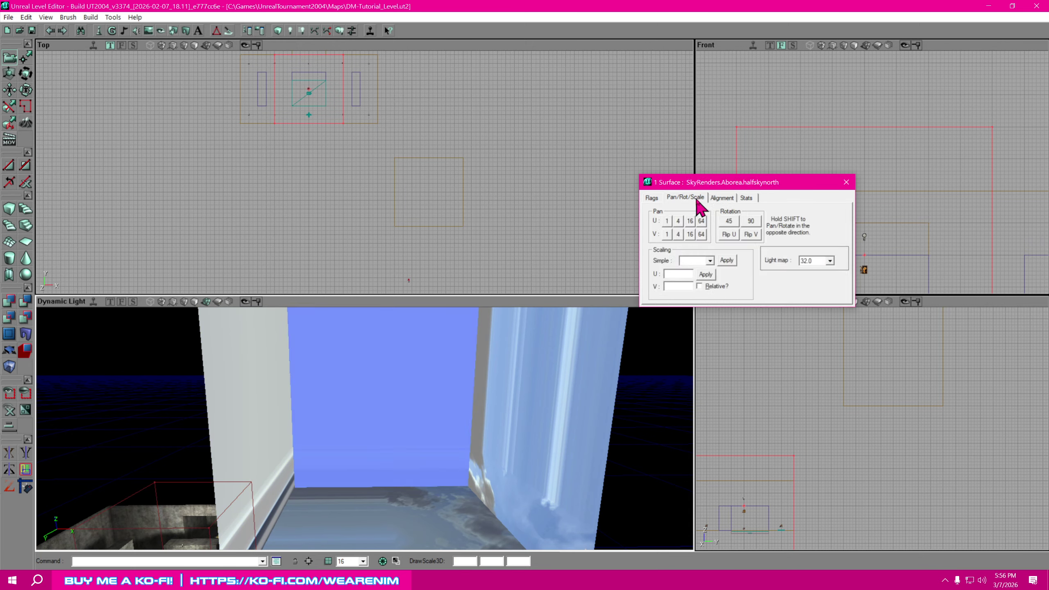
click(701, 220)
click(701, 220)
click(701, 221)
click(701, 221)
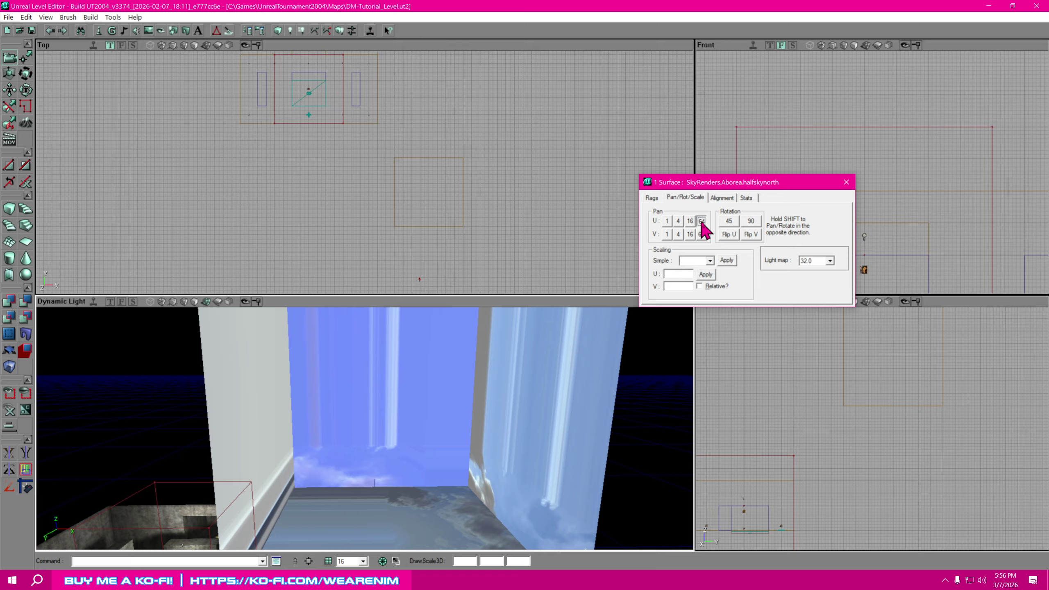
click(700, 221)
click(700, 220)
click(701, 221)
click(701, 221)
click(701, 221)
click(701, 221)
click(700, 221)
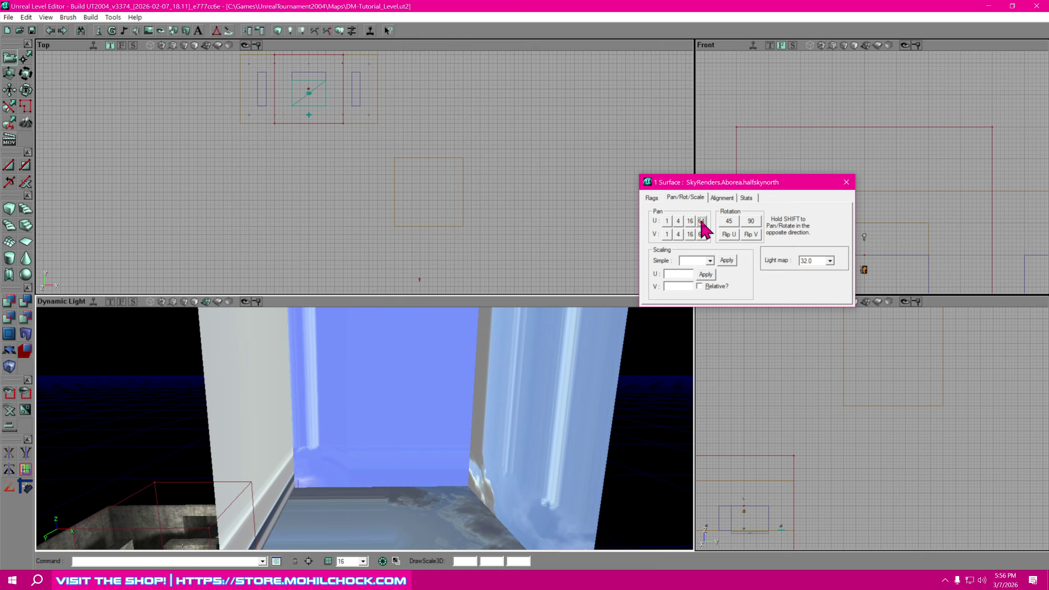
click(701, 220)
click(701, 221)
click(701, 221)
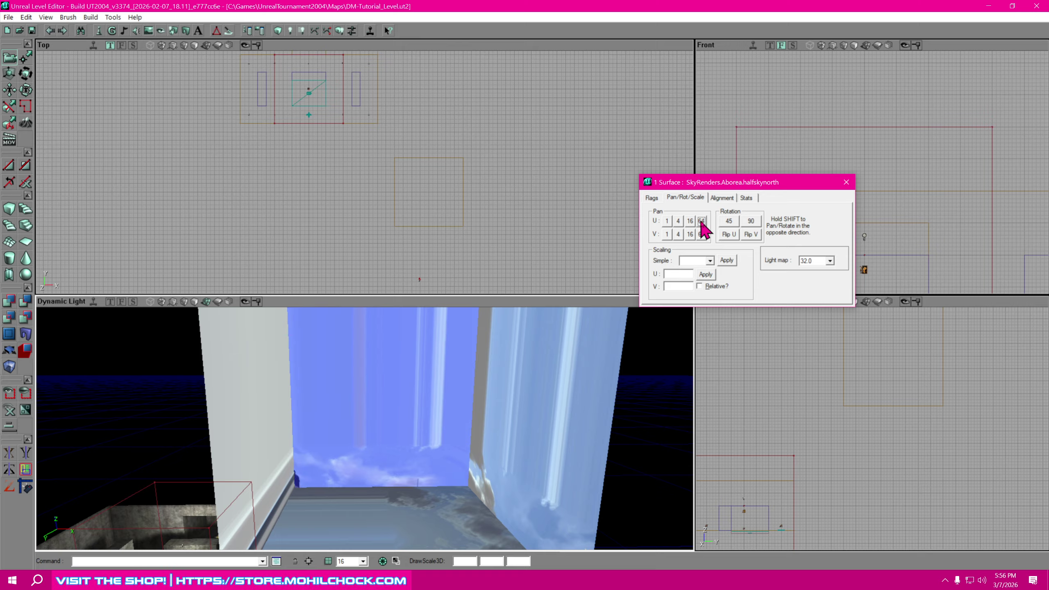
Pan the halfskynorth texture along V in 64-unit steps until the skyline and its reflection fill the wall.
click(701, 234)
click(701, 234)
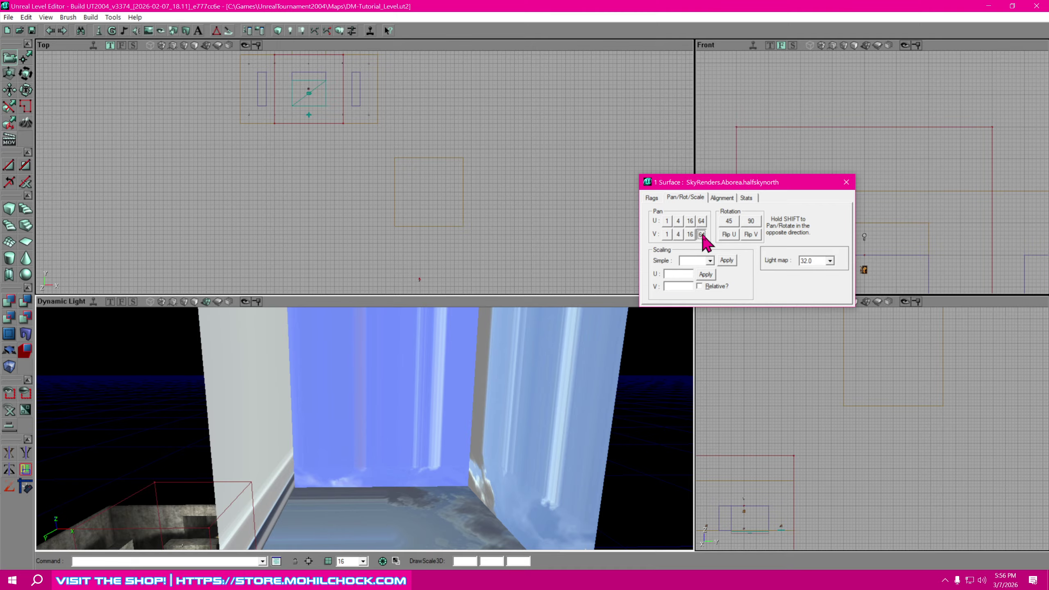
click(701, 235)
click(701, 234)
right_drag(518, 432, 510, 360)
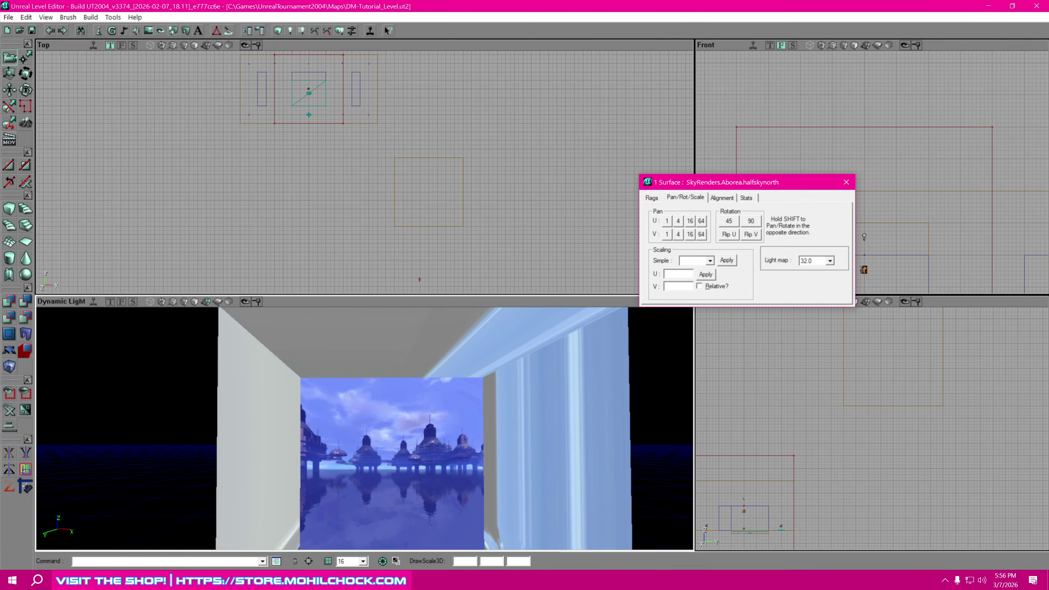
Select the halfskyeast wall and pan its texture along V in 64-unit steps until its horizon lines up with the north wall.
click(423, 449)
right_drag(452, 447, 554, 517)
click(405, 425)
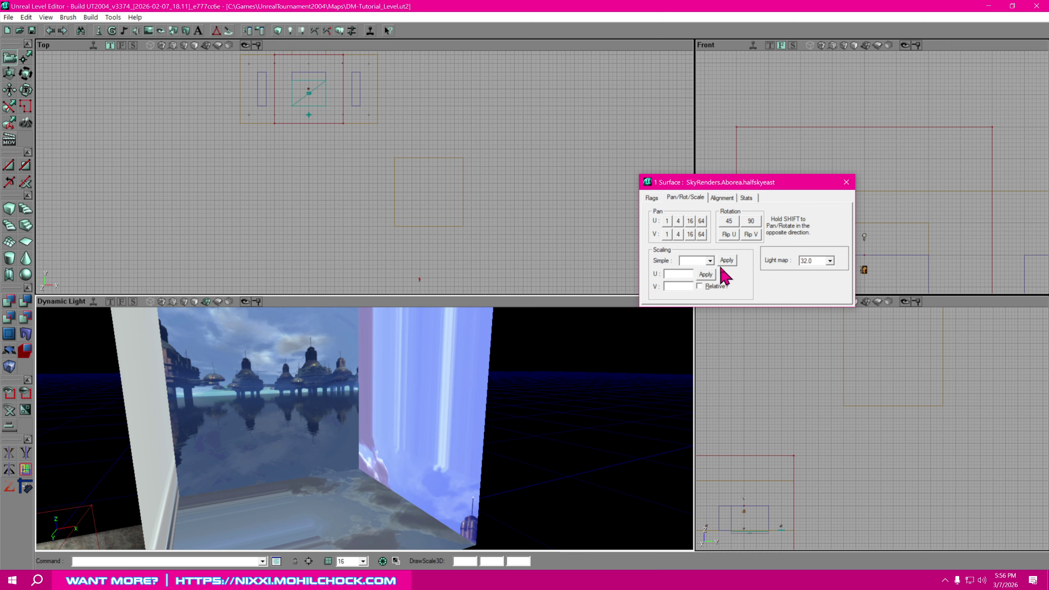
click(702, 235)
click(703, 236)
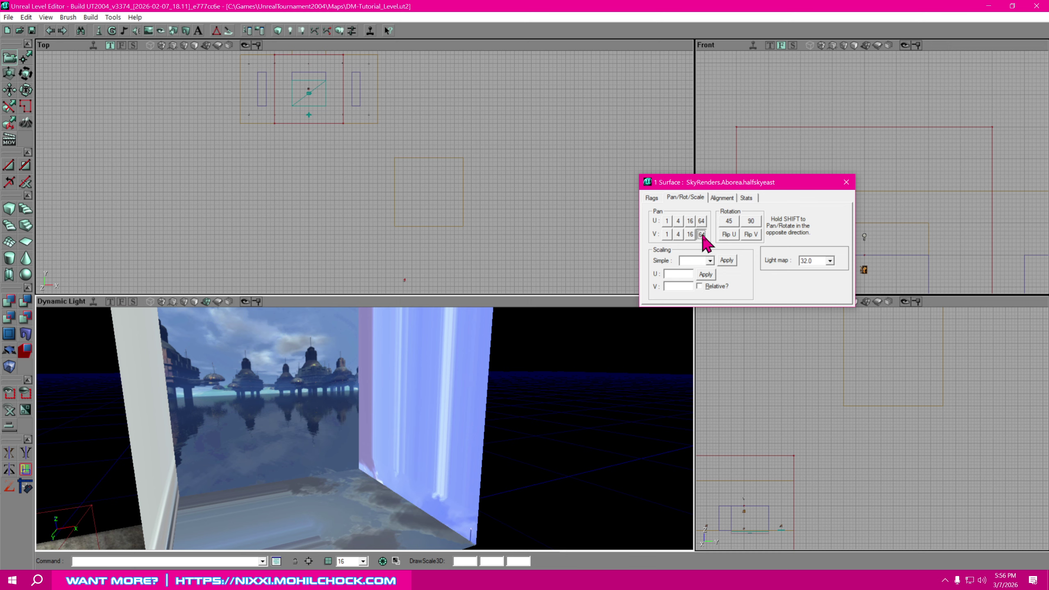
click(703, 235)
click(702, 235)
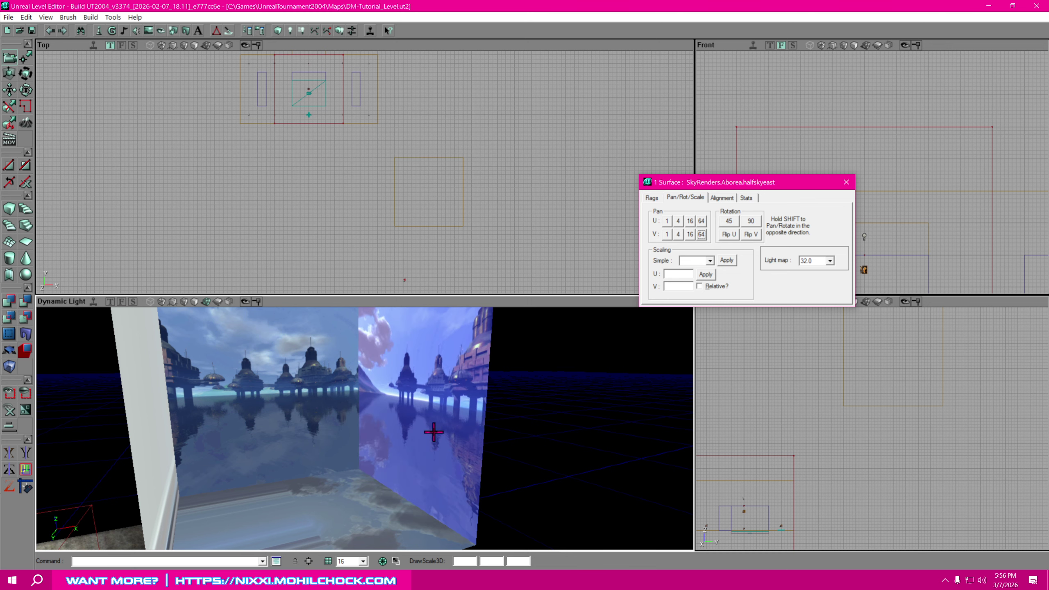
Select the halfskywest wall and pan its texture along V and U in 64-unit steps to match the adjoining north wall.
mouse_move(405, 426)
right_down()
mouse_move(365, 440)
mouse_move(408, 489)
right_up()
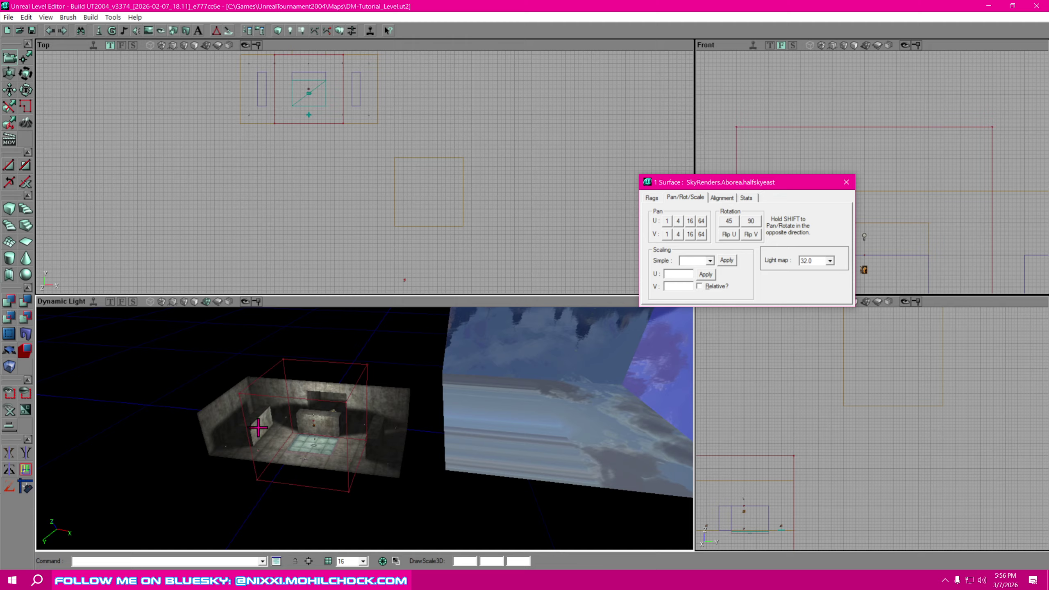
drag(811, 511, 971, 522)
scroll(976, 520, down, 6)
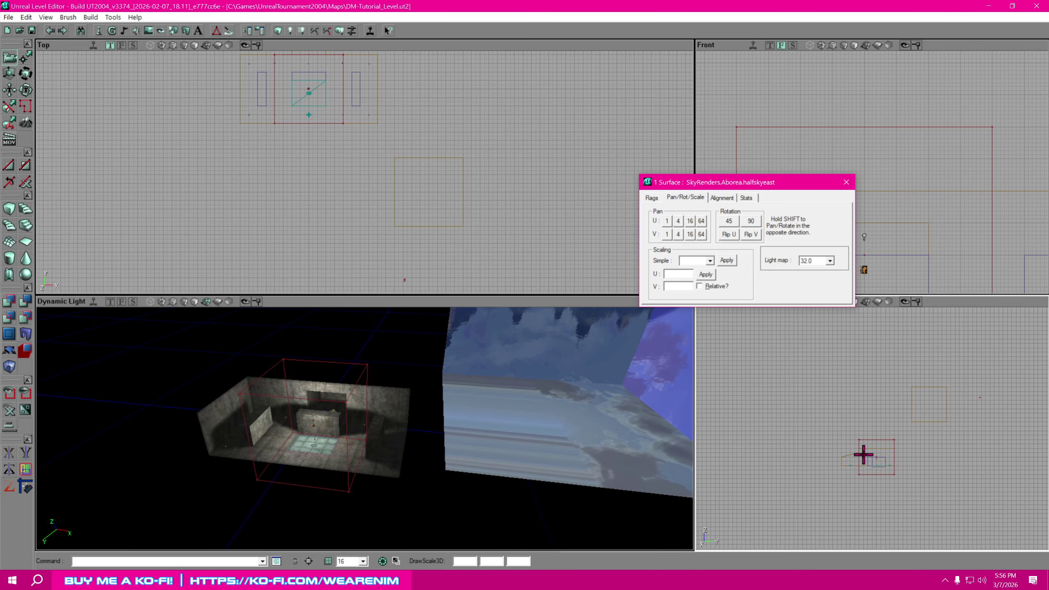
scroll(920, 239, down, 4)
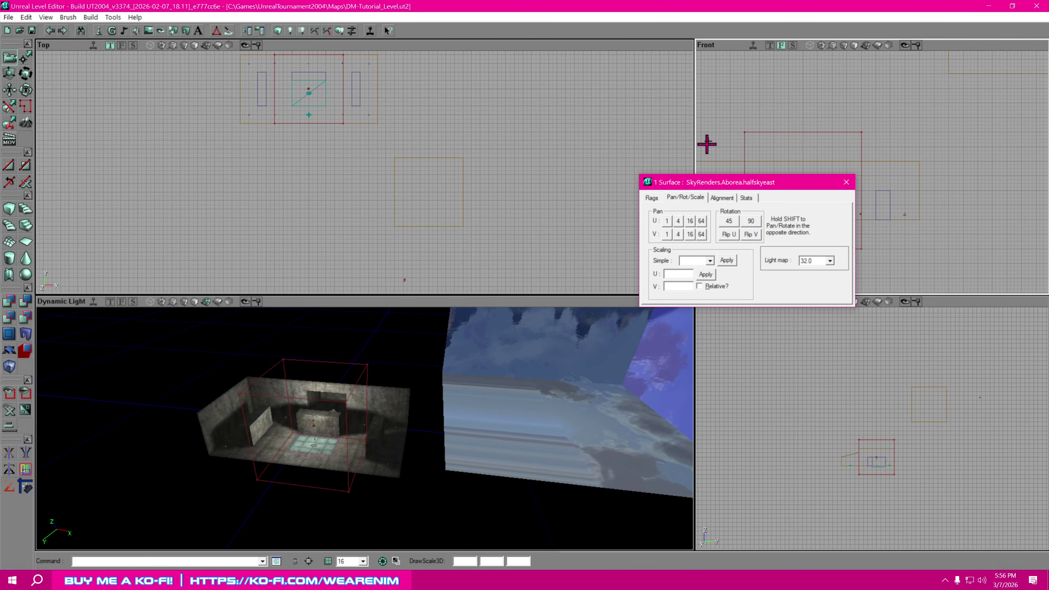
right_drag(580, 449, 581, 389)
drag(580, 389, 620, 403)
drag(554, 403, 311, 414)
click(306, 408)
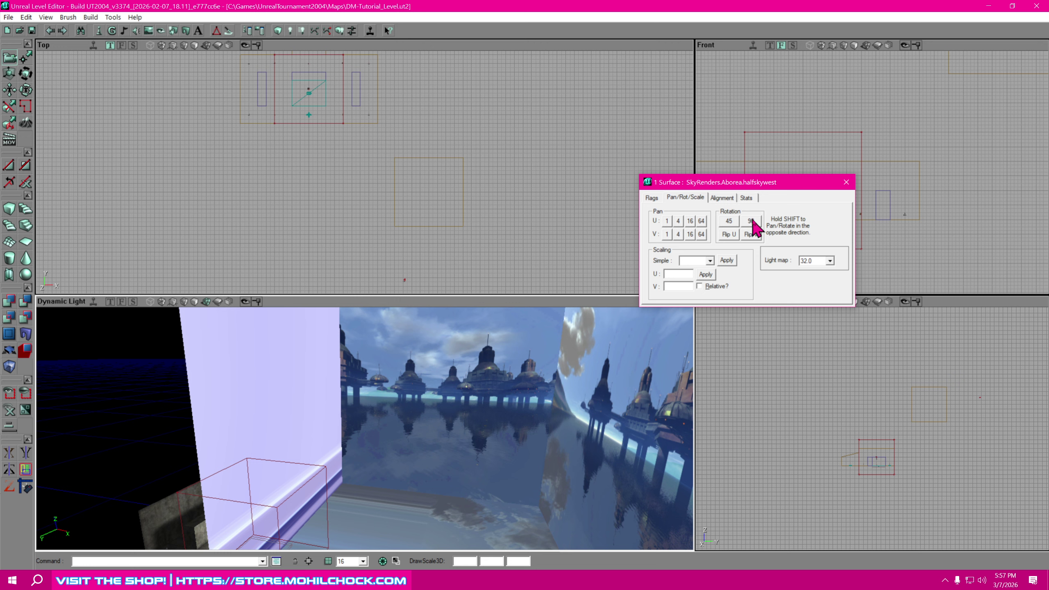
click(701, 234)
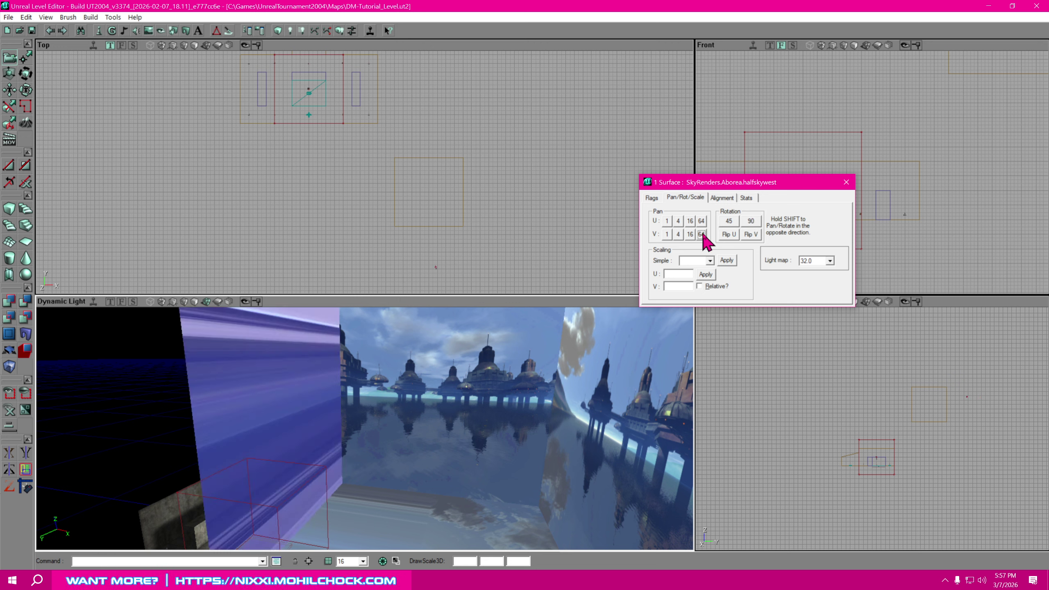
click(702, 221)
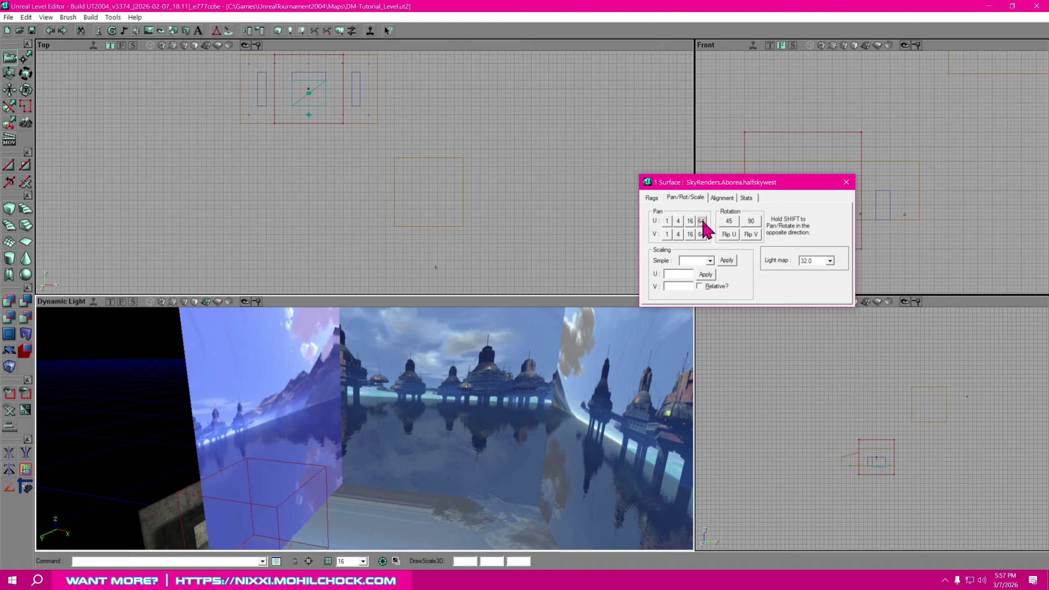
Select the halfskysouth wall and pan its texture along V in 64-unit steps to align the horizon with the side walls.
right_drag(444, 418, 599, 446)
drag(455, 407, 455, 407)
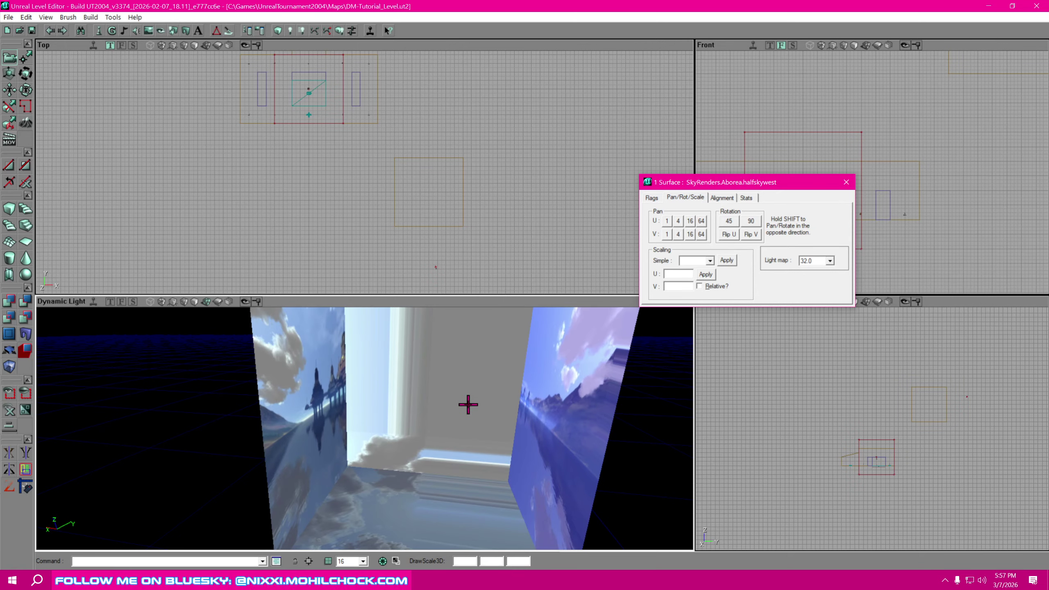
click(468, 404)
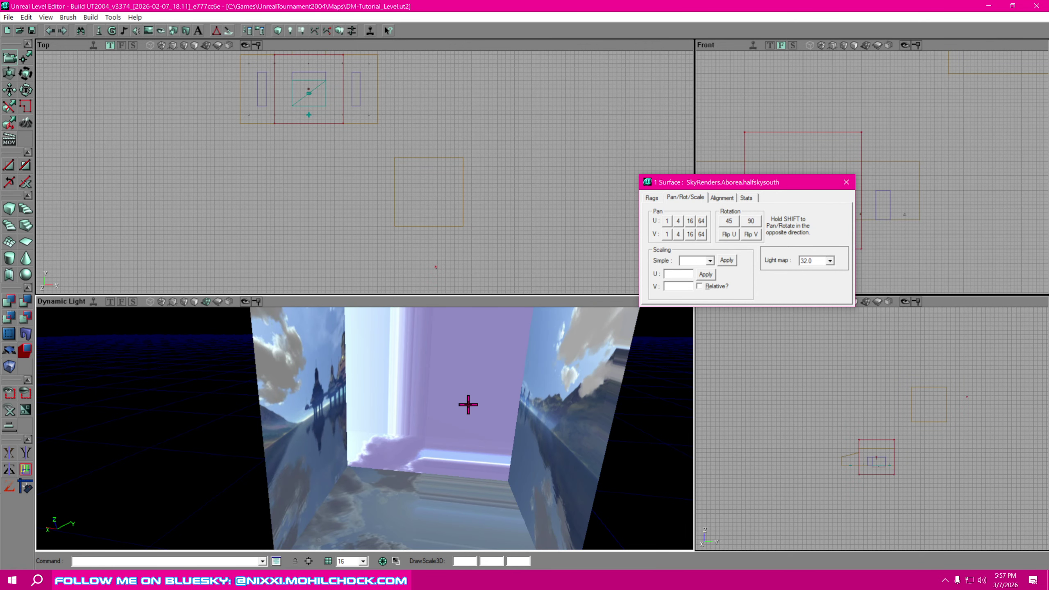
click(702, 234)
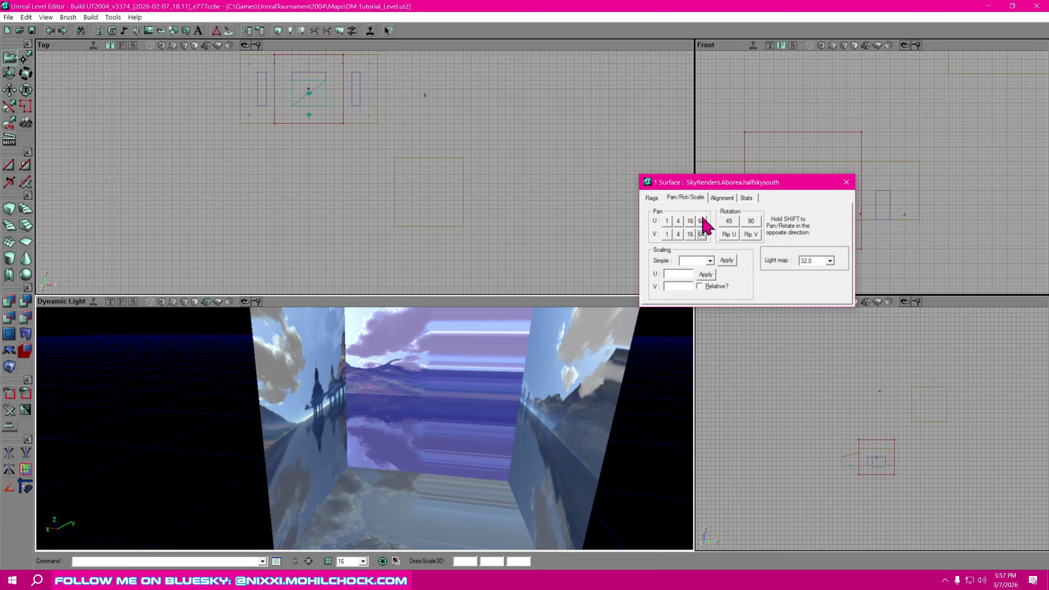
Pan the halfskysouth texture along U in 64-unit steps until the mountain view spans the wall.
click(702, 221)
click(702, 221)
click(701, 221)
click(701, 221)
click(702, 221)
click(702, 221)
click(702, 221)
click(702, 221)
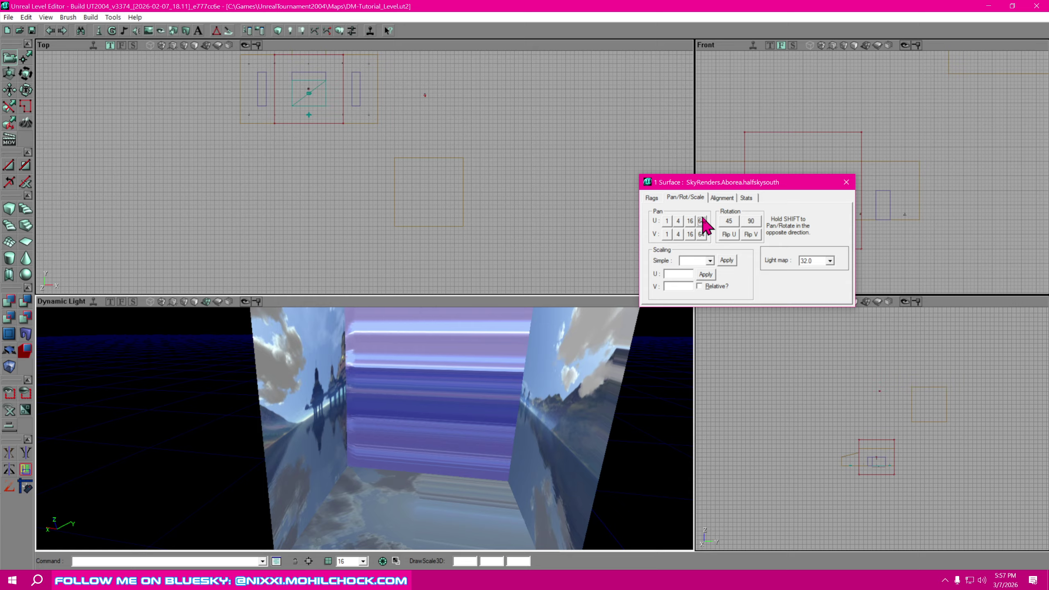
click(702, 221)
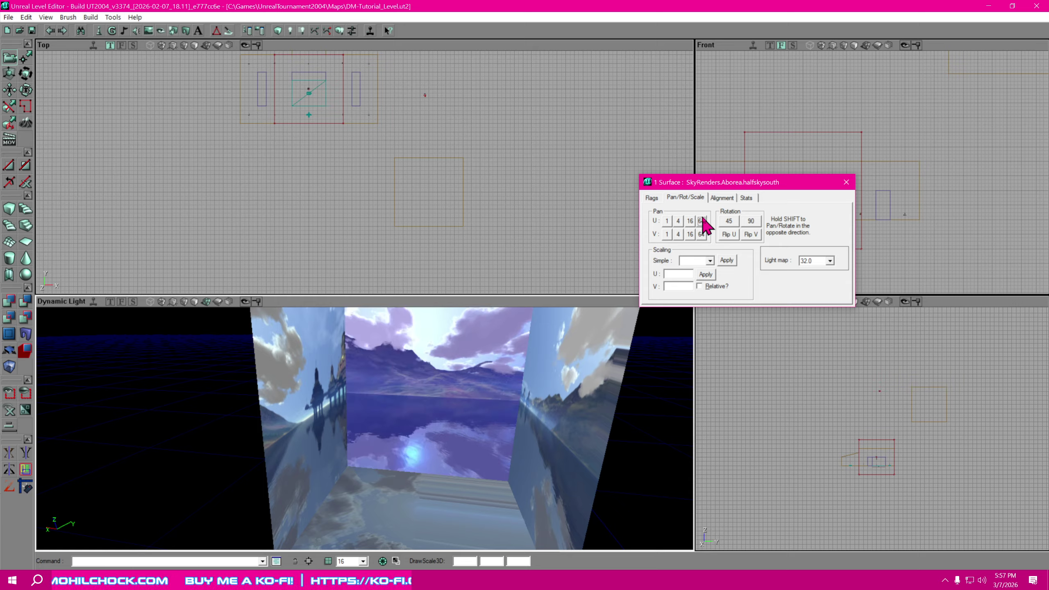
Select the sky room's halfskyroof ceiling and pan its texture along V in 64-unit steps.
ctrl+click(464, 410)
mouse_move(464, 410)
right_down()
mouse_move(462, 444)
mouse_move(460, 421)
right_up()
click(460, 421)
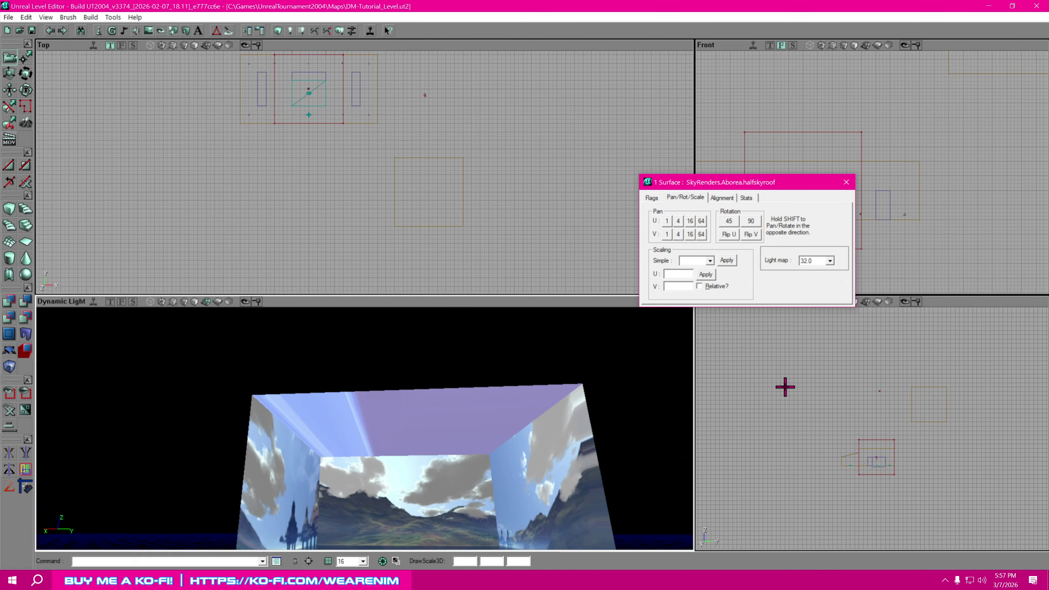
click(701, 235)
click(701, 235)
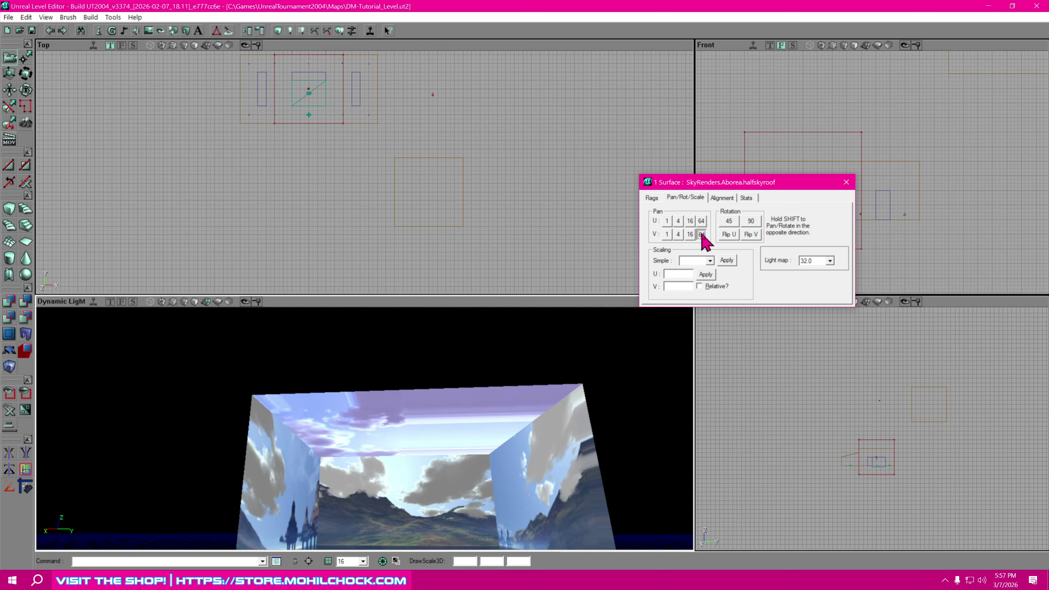
click(702, 234)
click(701, 234)
click(701, 235)
click(702, 234)
click(701, 235)
click(701, 234)
click(701, 235)
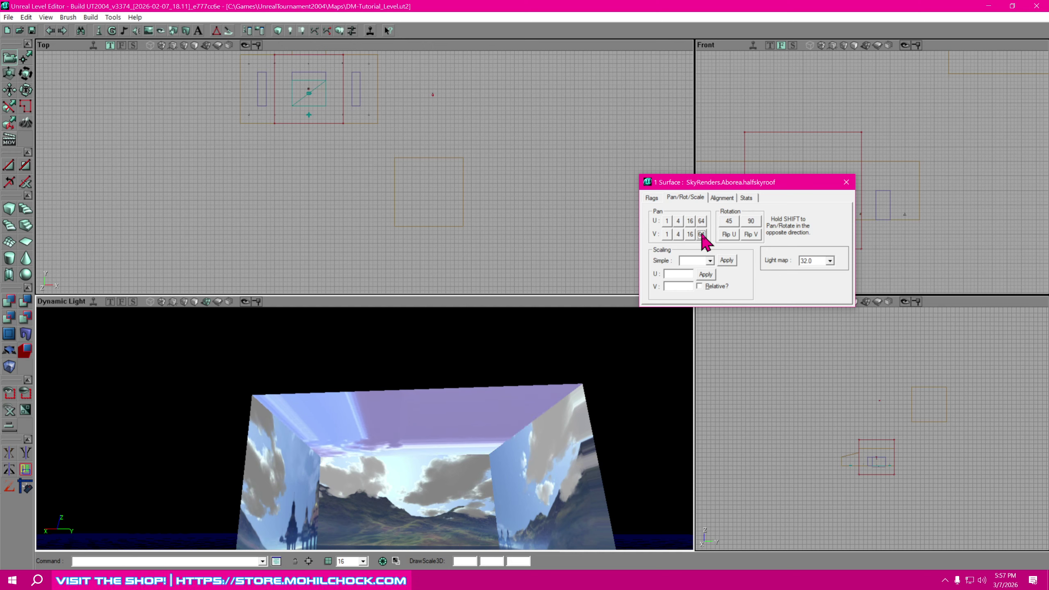
click(702, 235)
click(701, 235)
click(701, 234)
click(702, 235)
click(702, 234)
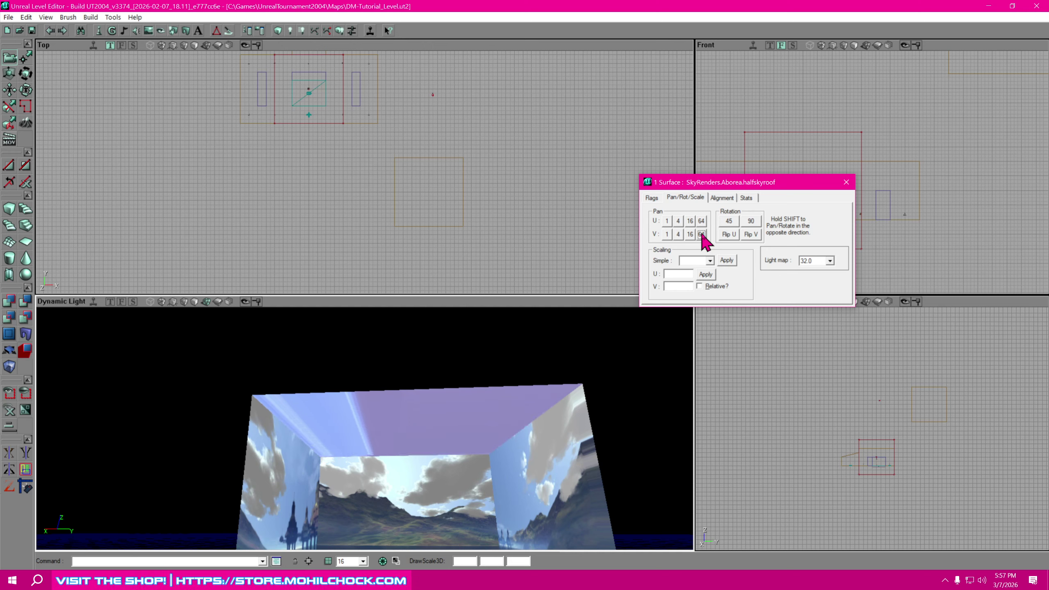
Pan the halfskyroof texture along U in 64-unit steps and adjust V, finishing in 1-unit steps, until clouds cover the ceiling.
click(702, 221)
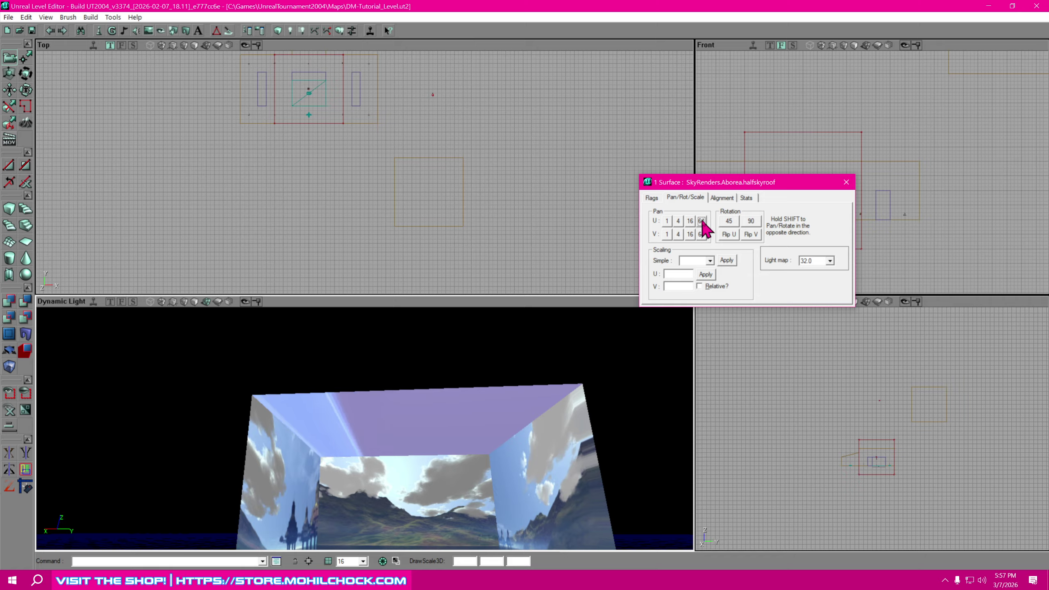
click(702, 221)
click(701, 220)
click(701, 221)
click(702, 221)
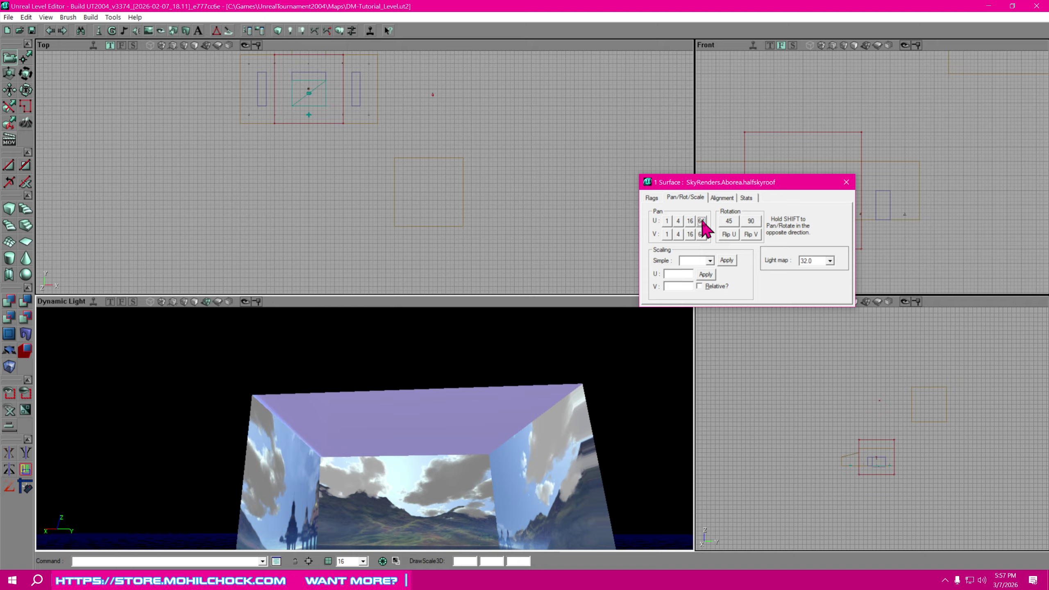
click(702, 220)
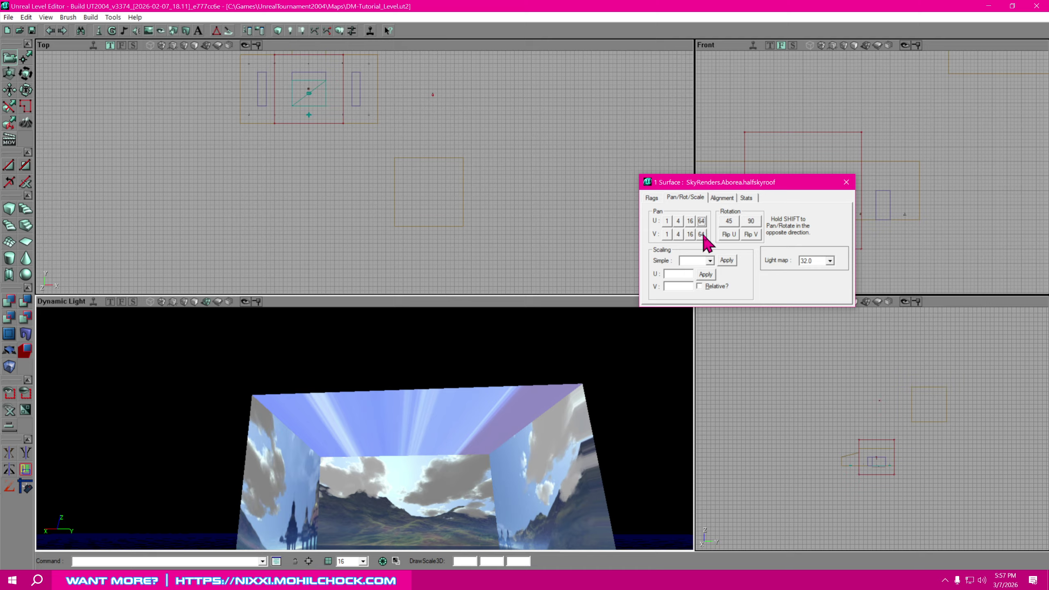
click(666, 234)
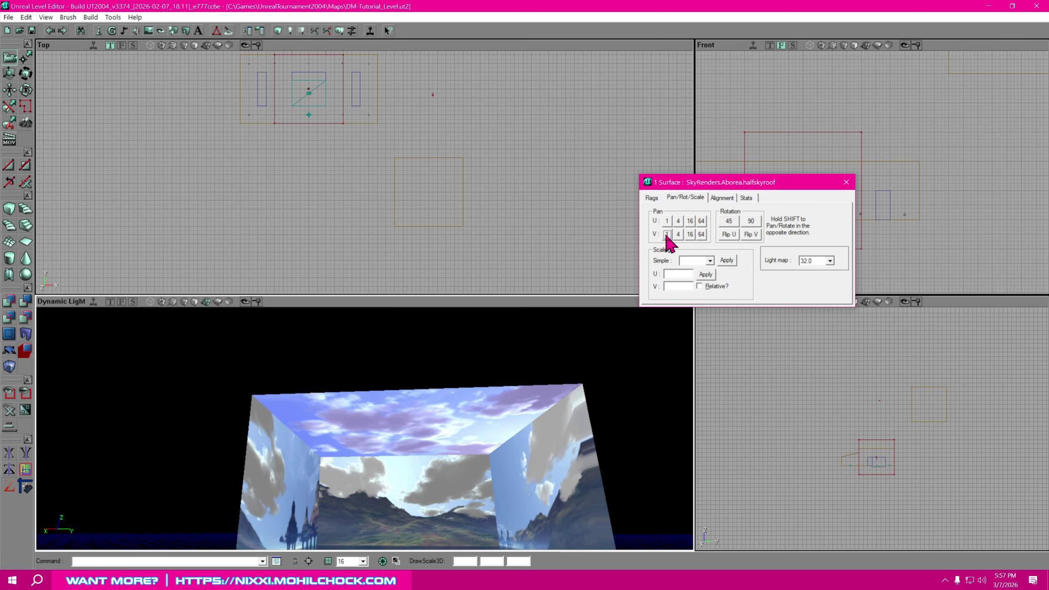
Select the sky room's halfskyfloor surface and pan its texture along V and U in 64-unit steps to fit the floor.
right_drag(468, 488, 512, 500)
mouse_move(363, 428)
right_down()
mouse_move(437, 447)
mouse_move(372, 372)
mouse_move(378, 364)
mouse_move(368, 365)
mouse_move(409, 436)
right_up()
click(403, 418)
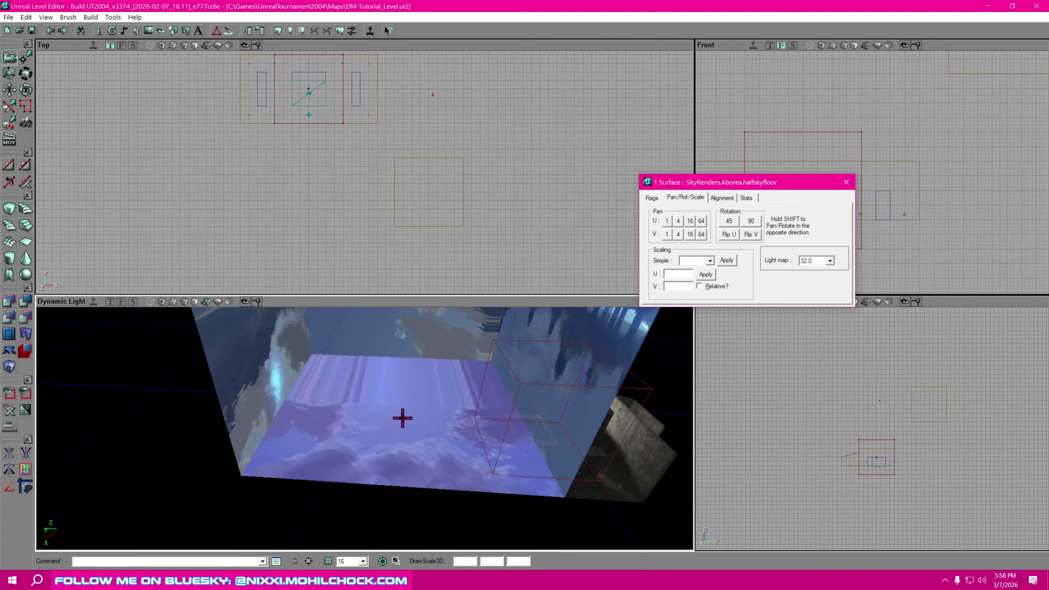
click(702, 234)
click(702, 234)
click(704, 234)
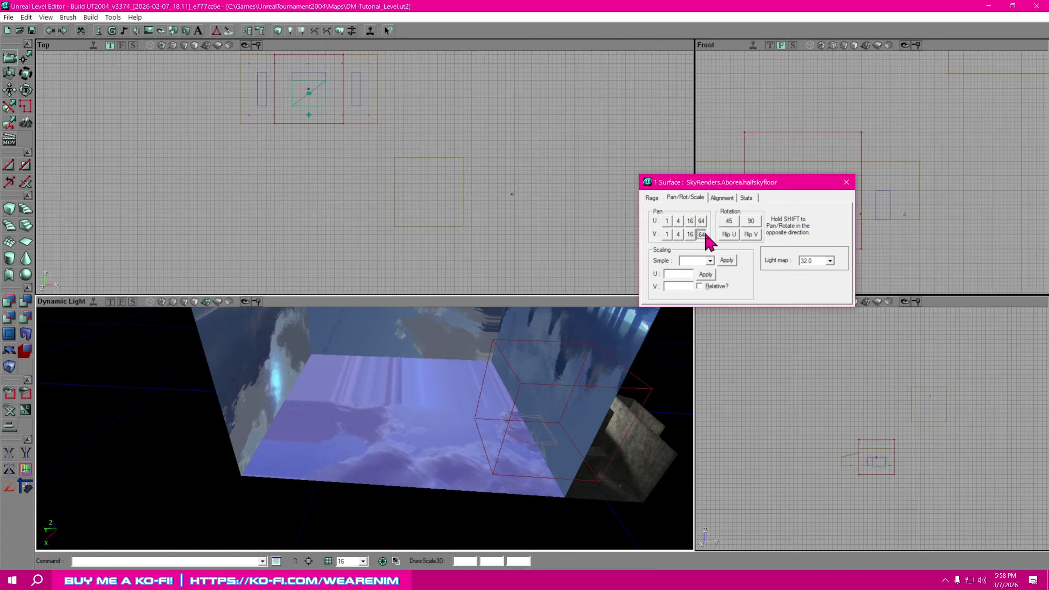
click(704, 234)
click(704, 234)
click(704, 234)
click(703, 234)
click(704, 234)
click(704, 234)
click(704, 234)
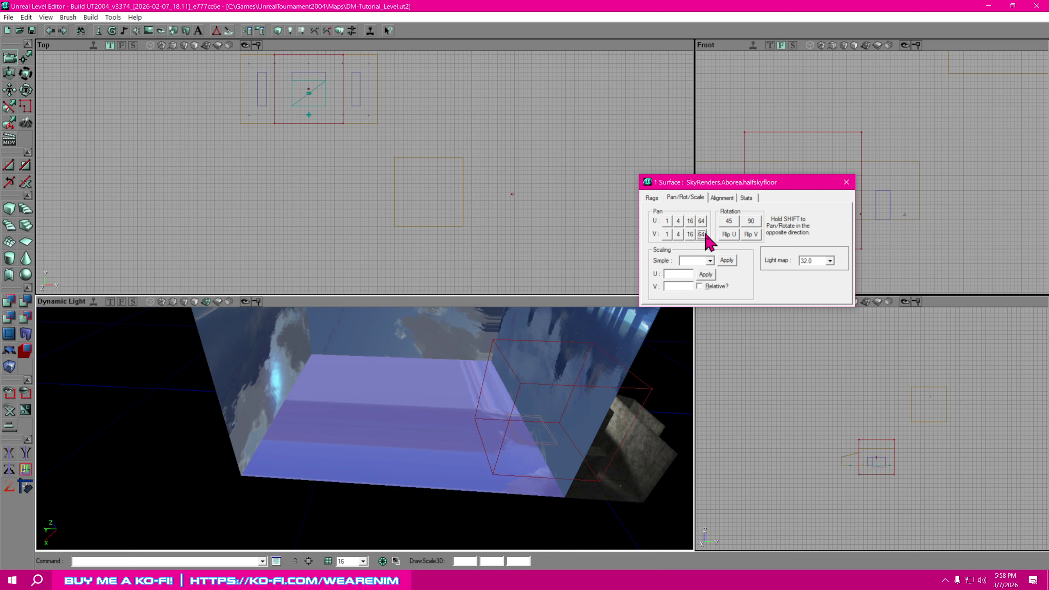
click(702, 235)
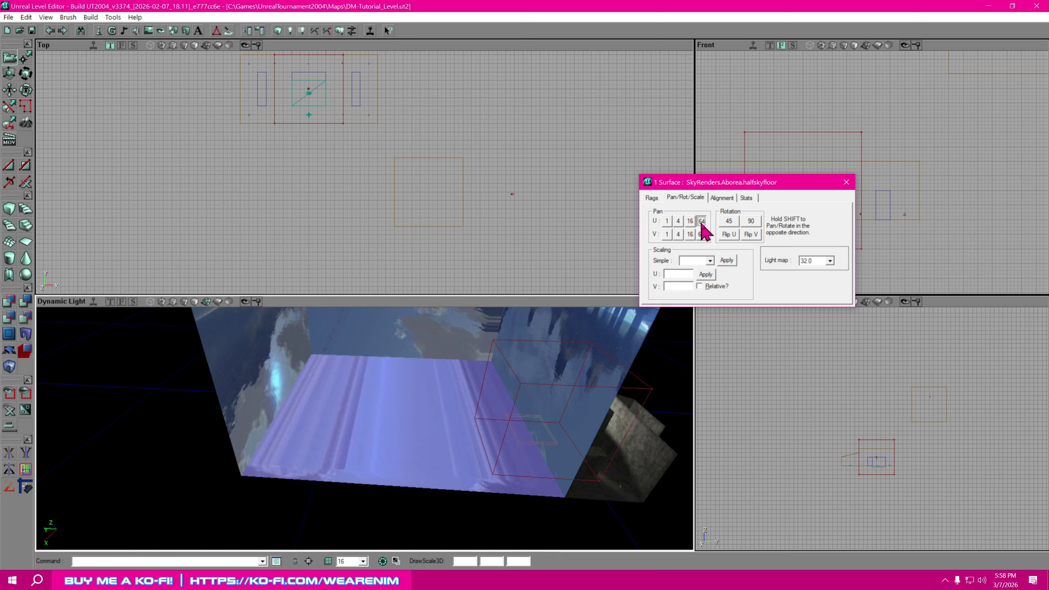
click(702, 222)
Inspect the aligned surfaces from inside the sky room and select the halfskywest wall.
click(422, 461)
right_drag(428, 436, 429, 310)
right_drag(357, 432, 358, 537)
drag(358, 432, 349, 391)
click(374, 398)
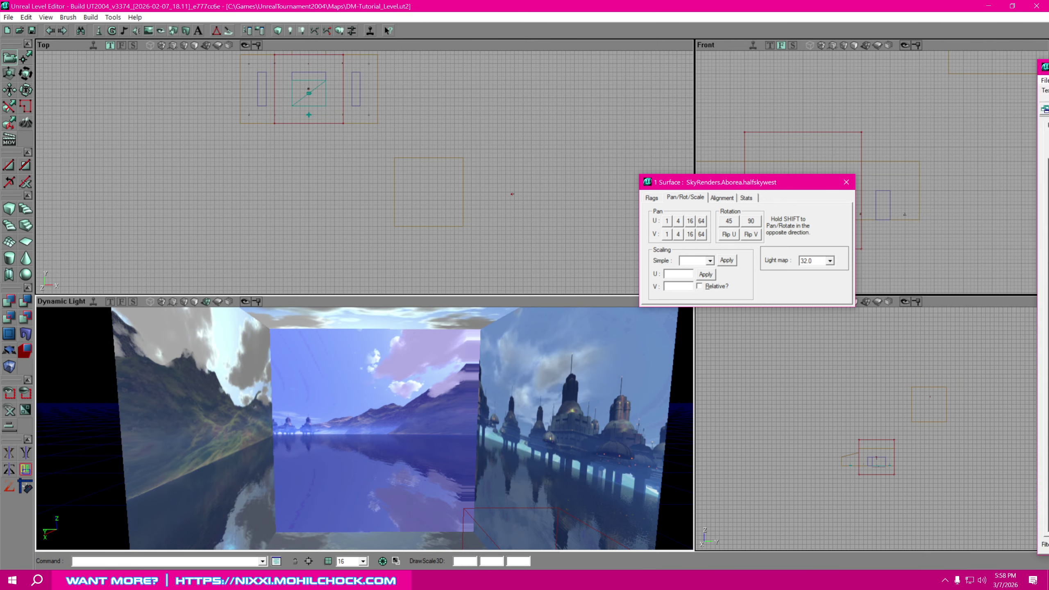
Replace the texture on the selected halfskywest wall of the sky room with halfskysouth from the SkyRenders Aborea group.
drag(1048, 66, 921, 61)
scroll(838, 290, down, 3)
scroll(842, 300, down, 9)
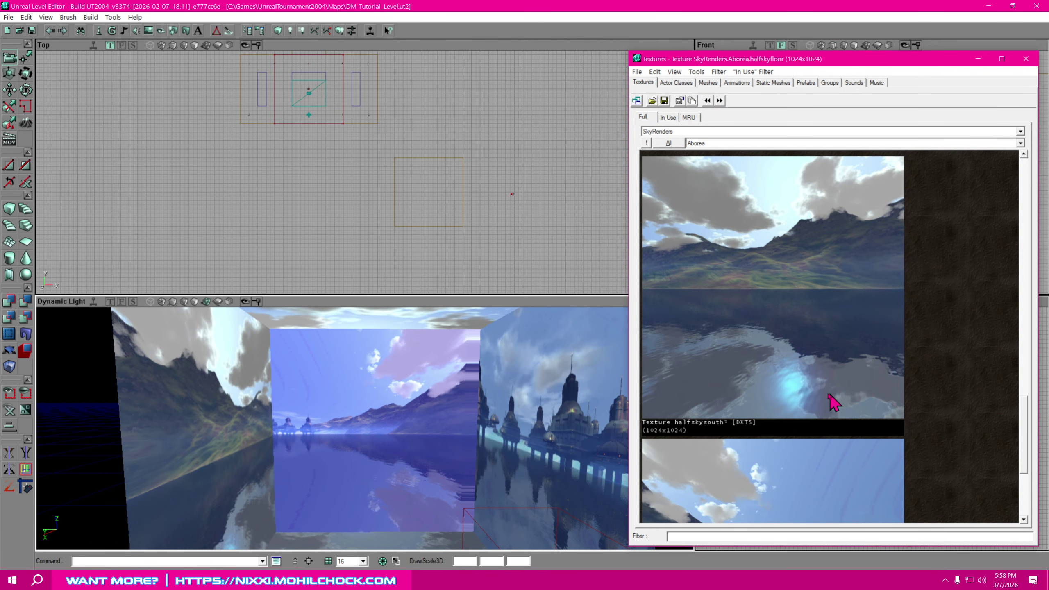
click(771, 299)
right_drag(399, 447, 398, 364)
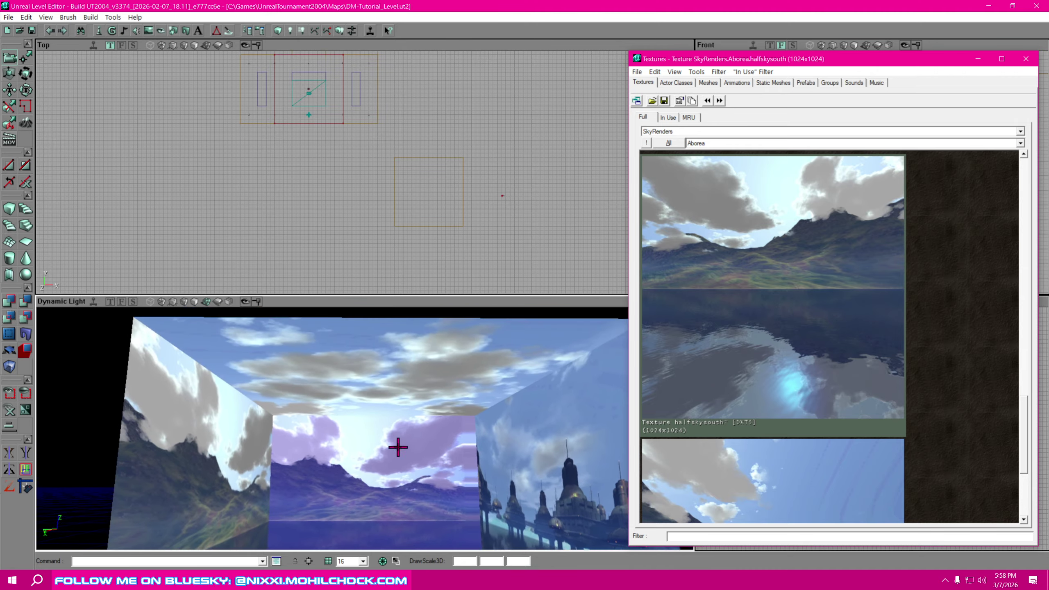
Retexture the sky room wall showing halfskynorth, trying halfskywest first and settling on halfskyeast.
right_drag(344, 406, 586, 412)
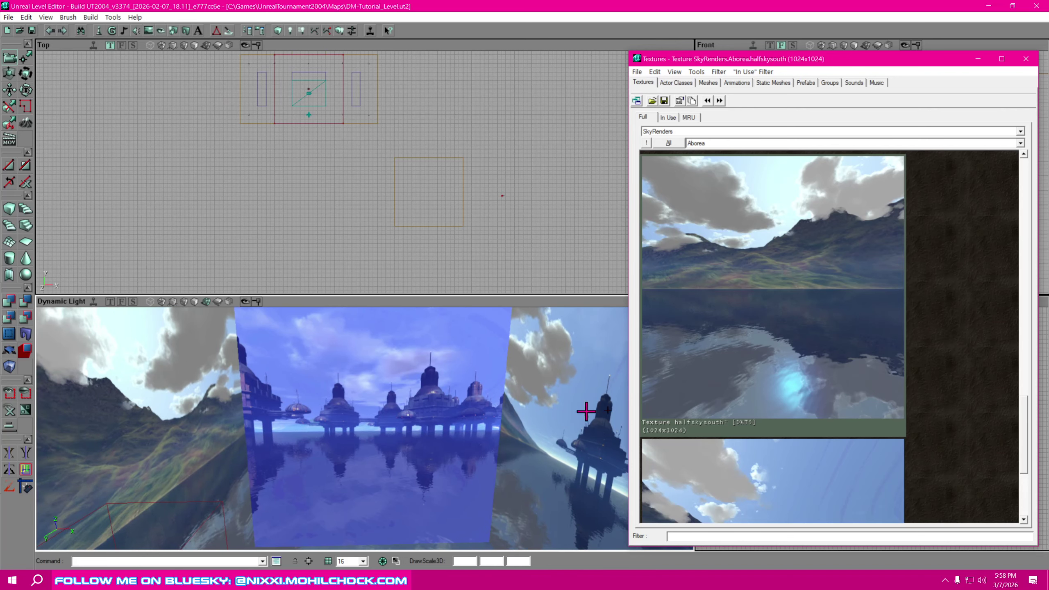
scroll(755, 457, down, 2)
scroll(759, 464, down, 2)
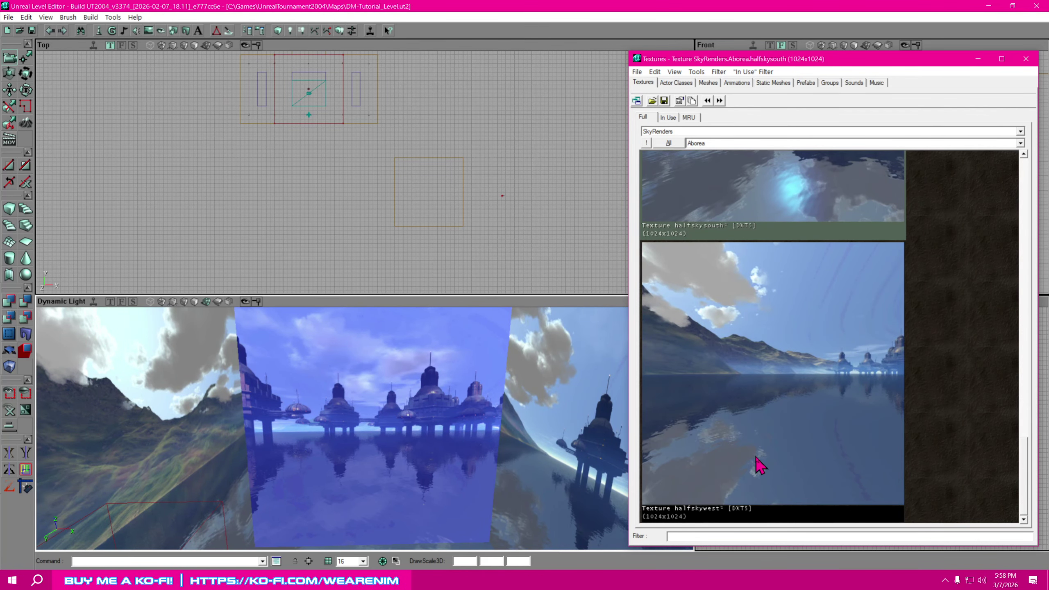
click(785, 413)
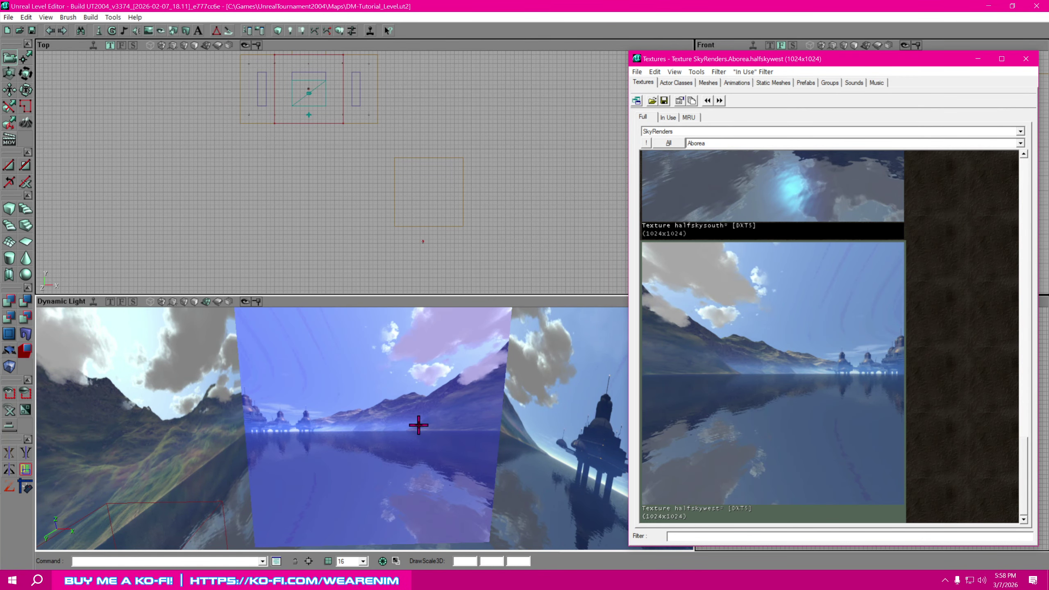
scroll(785, 410, up, 8)
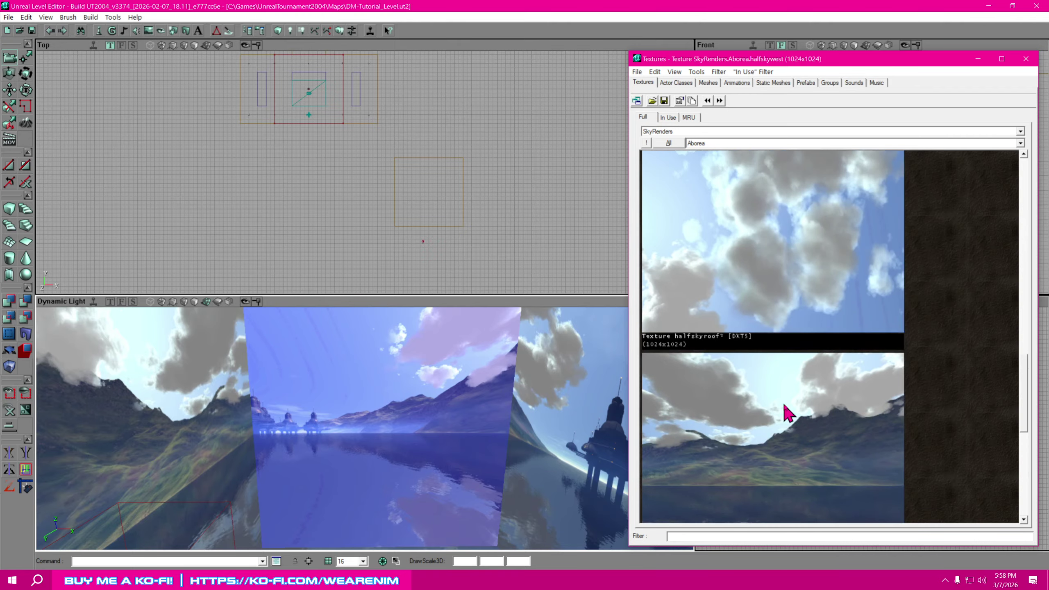
scroll(786, 413, up, 10)
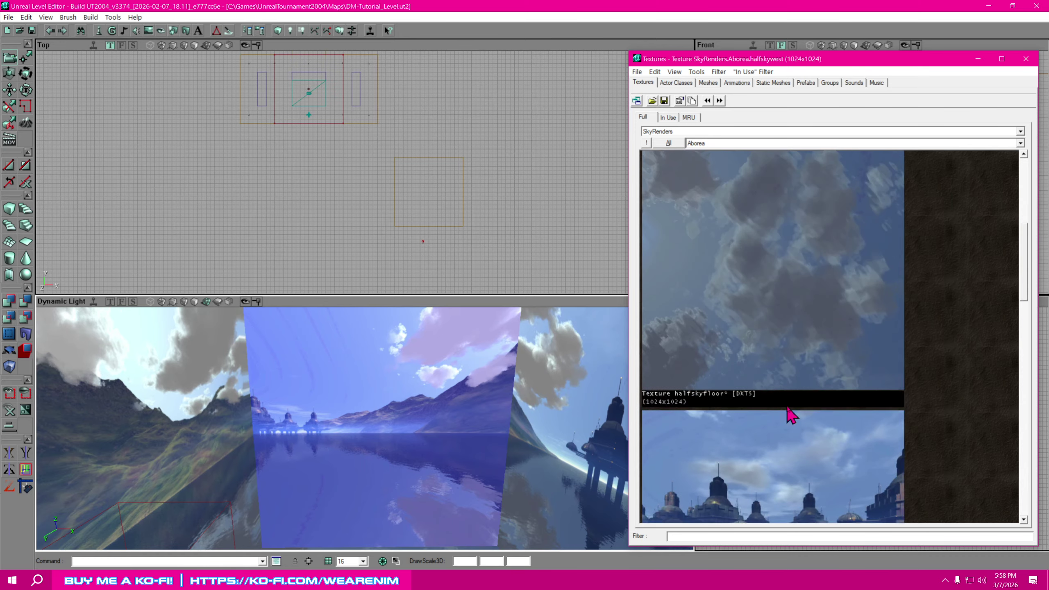
scroll(786, 413, up, 6)
click(781, 276)
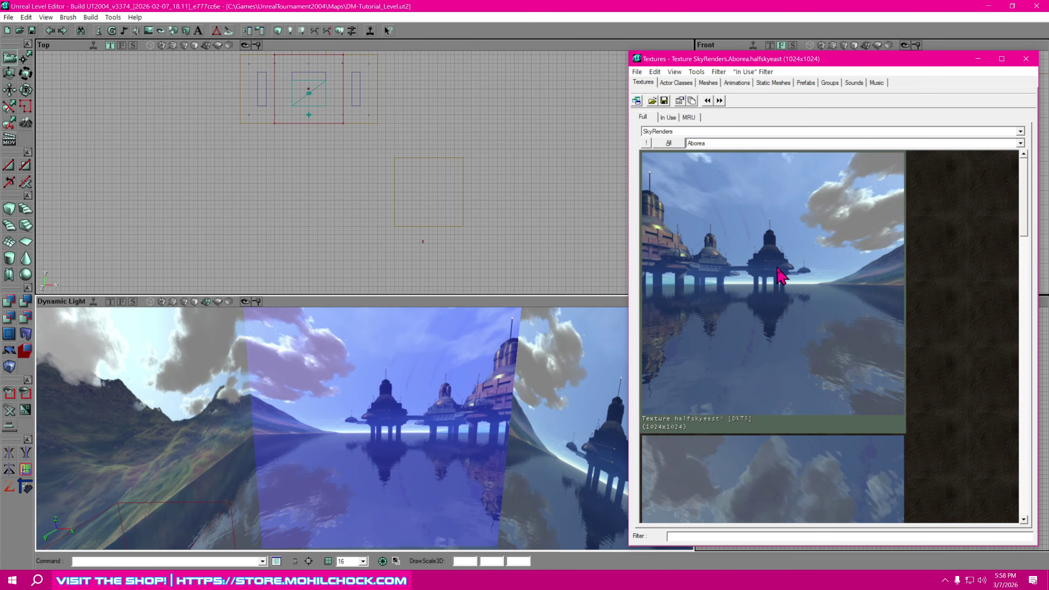
click(404, 396)
Select the original halfskysouth wall beside the newly applied halfskyeast wall and replace its texture with halfskywest.
drag(404, 396, 446, 438)
drag(363, 394, 399, 401)
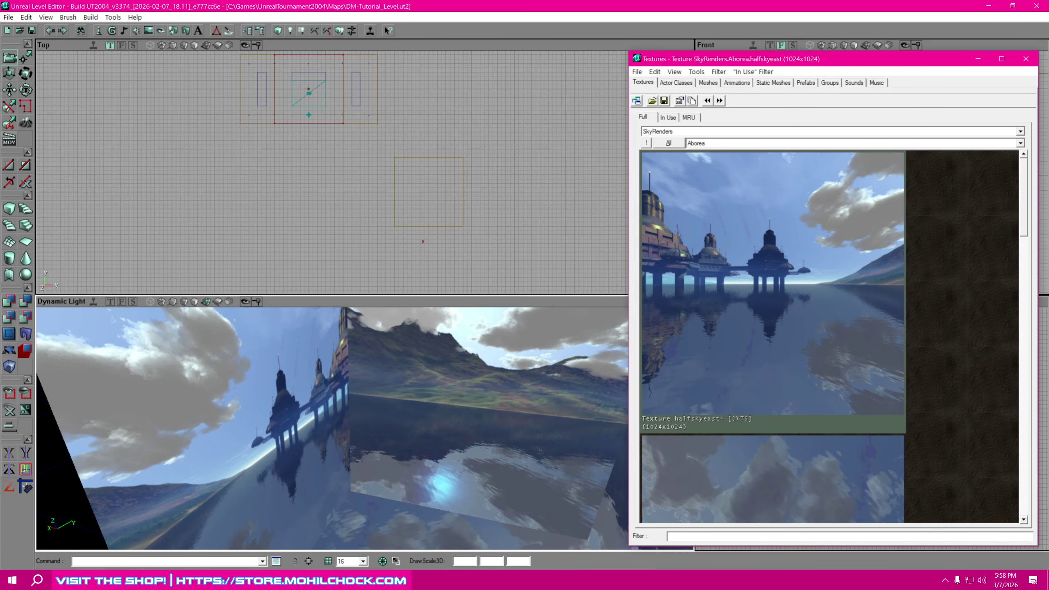
click(586, 368)
scroll(770, 413, down, 10)
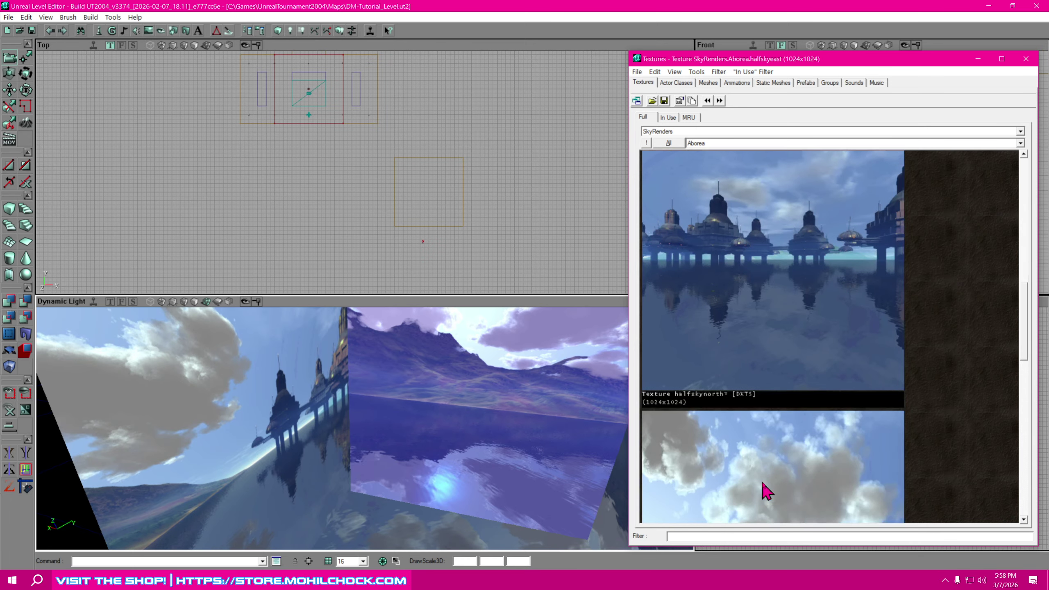
scroll(767, 491, down, 10)
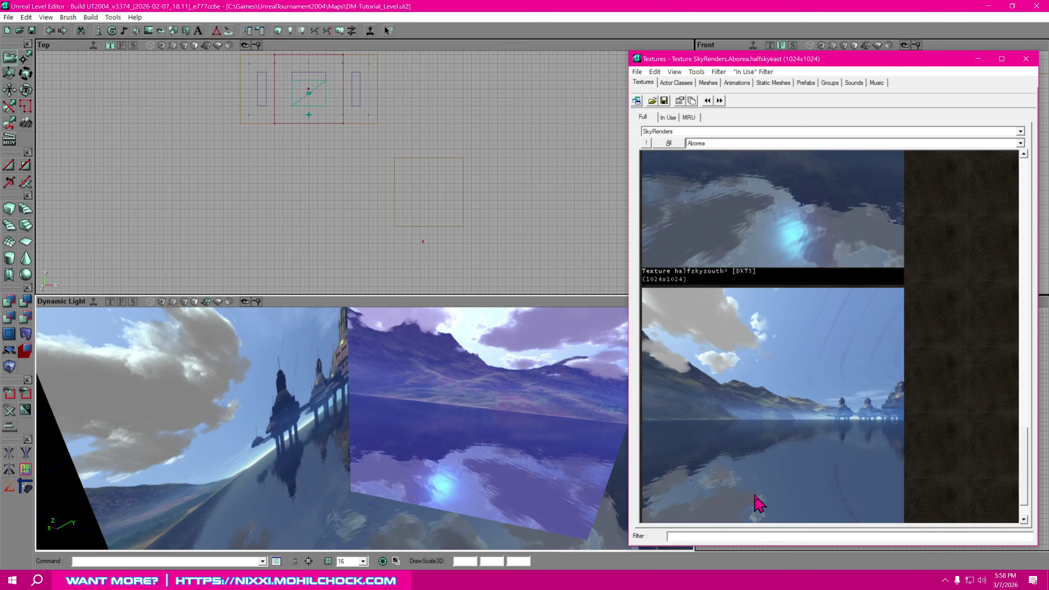
scroll(754, 495, down, 1)
click(786, 407)
click(496, 417)
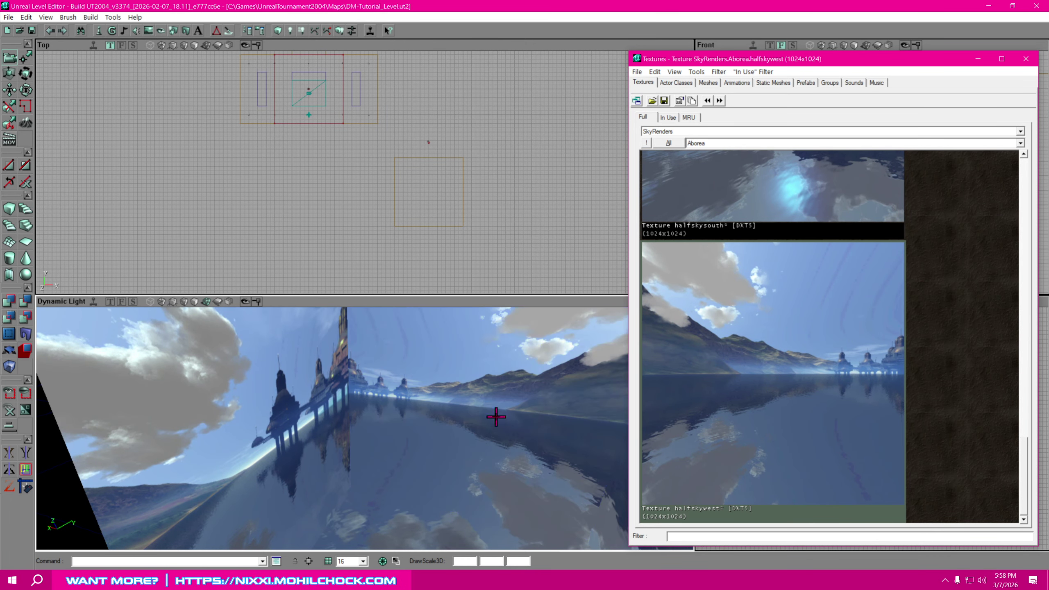
Select the remaining original halfskyeast wall and replace its texture with halfskynorth to continue the city skyline.
right_drag(500, 431, 525, 440)
drag(525, 440, 496, 422)
right_drag(525, 409, 500, 411)
scroll(857, 411, up, 4)
scroll(857, 411, up, 5)
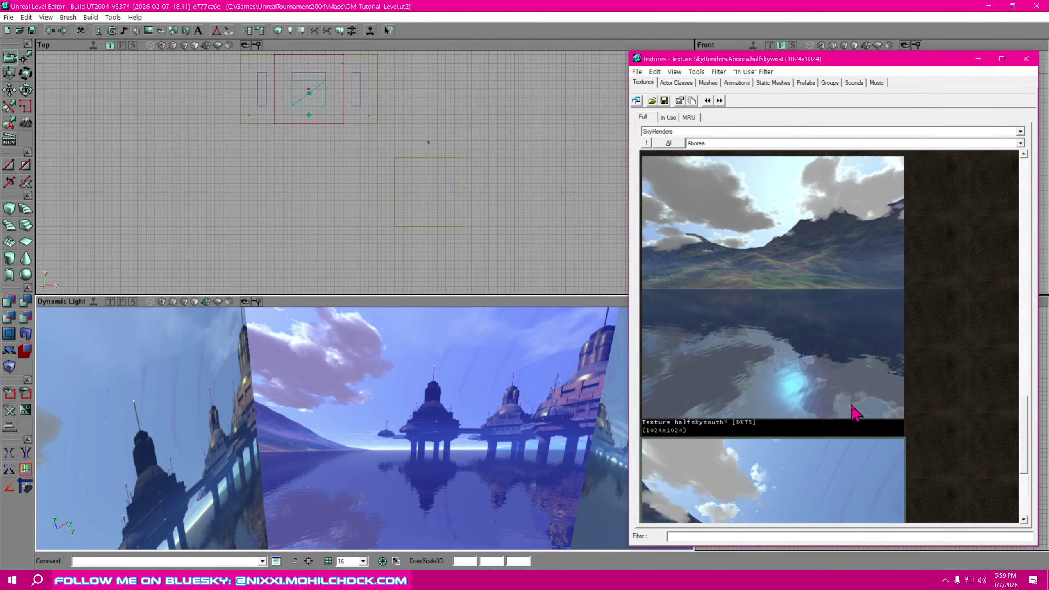
scroll(851, 408, up, 3)
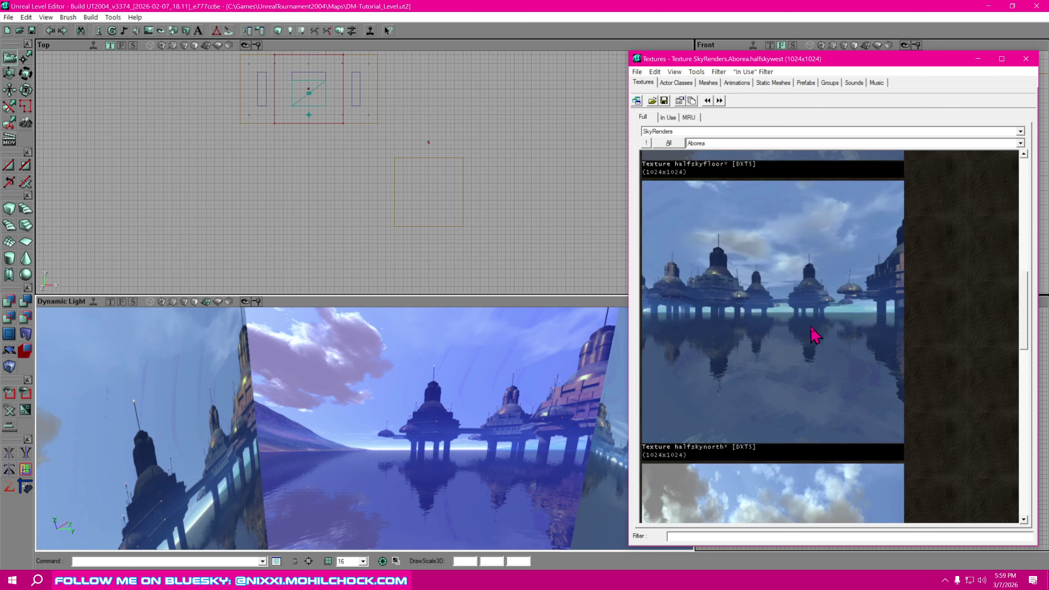
click(810, 325)
click(445, 397)
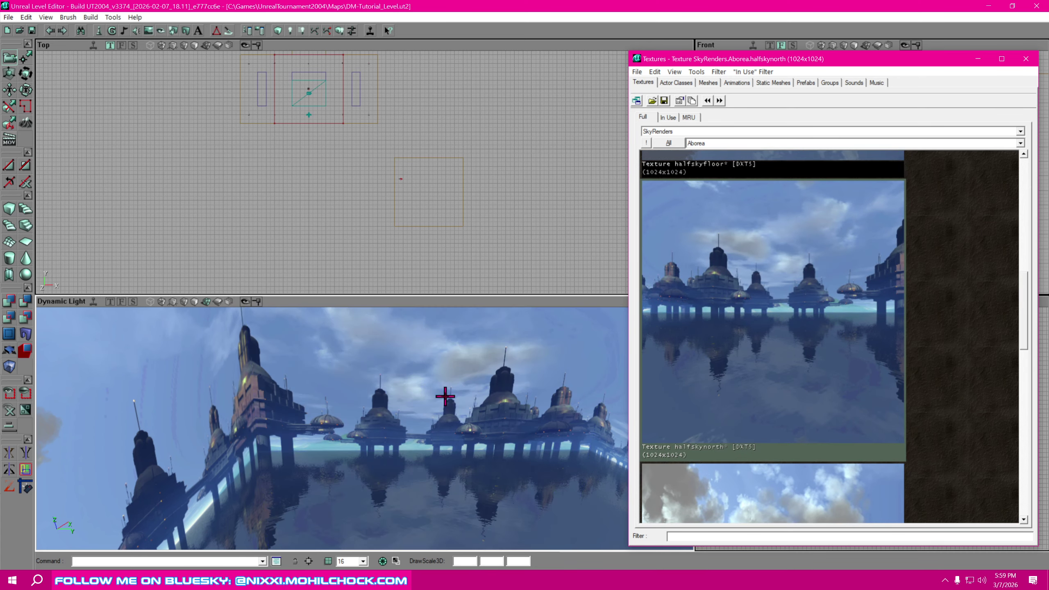
Pan the halfskysouth wall's texture along U in 64-unit steps, fine-tune it by 1 unit, and close the surface properties.
right_drag(445, 397, 414, 394)
drag(413, 395, 413, 446)
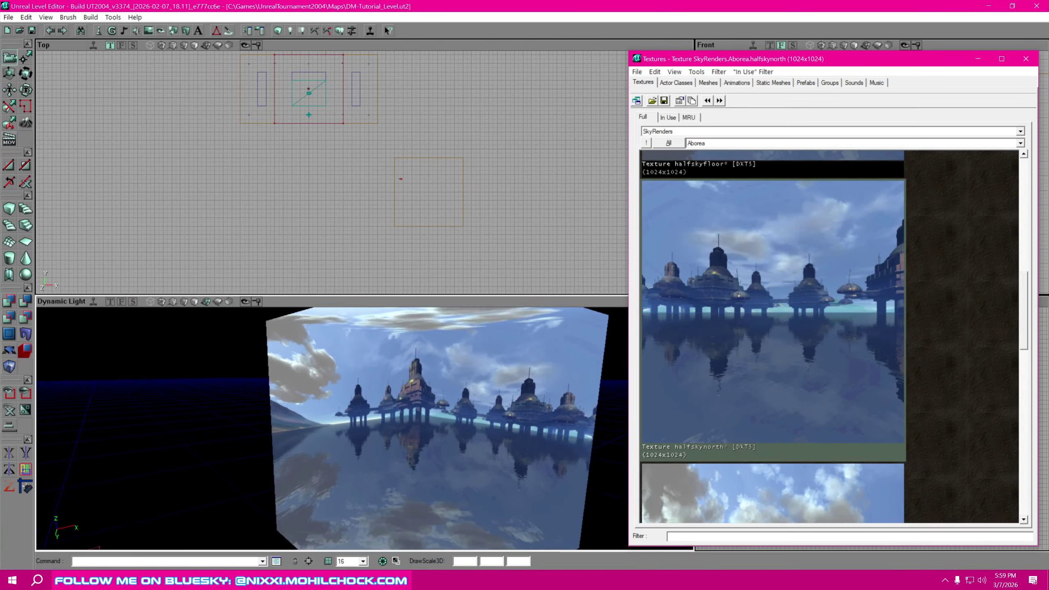
right_drag(413, 446, 434, 467)
drag(379, 403, 409, 432)
click(409, 432)
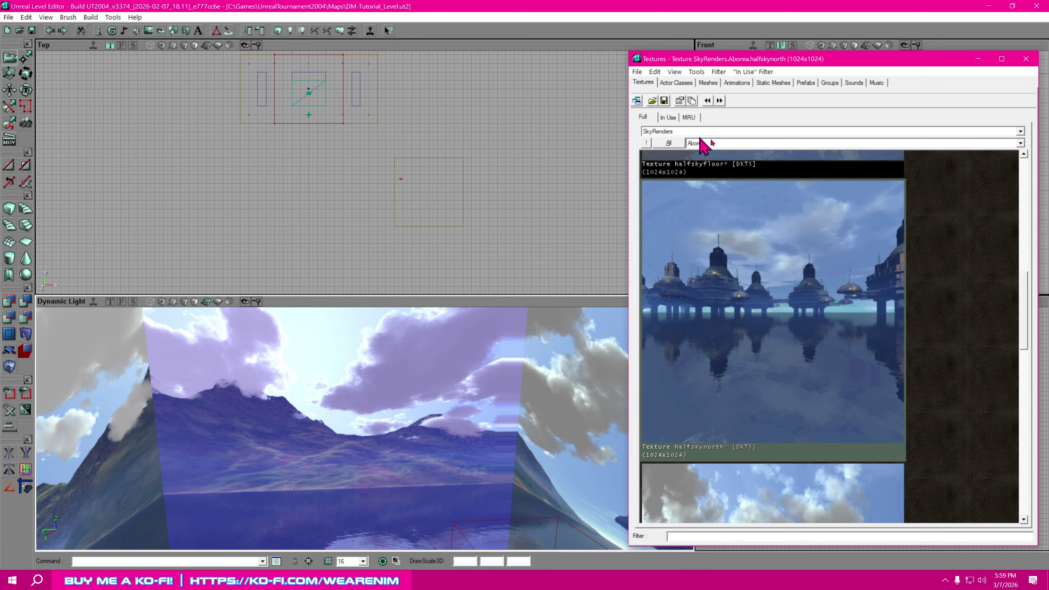
drag(870, 62, 239, 52)
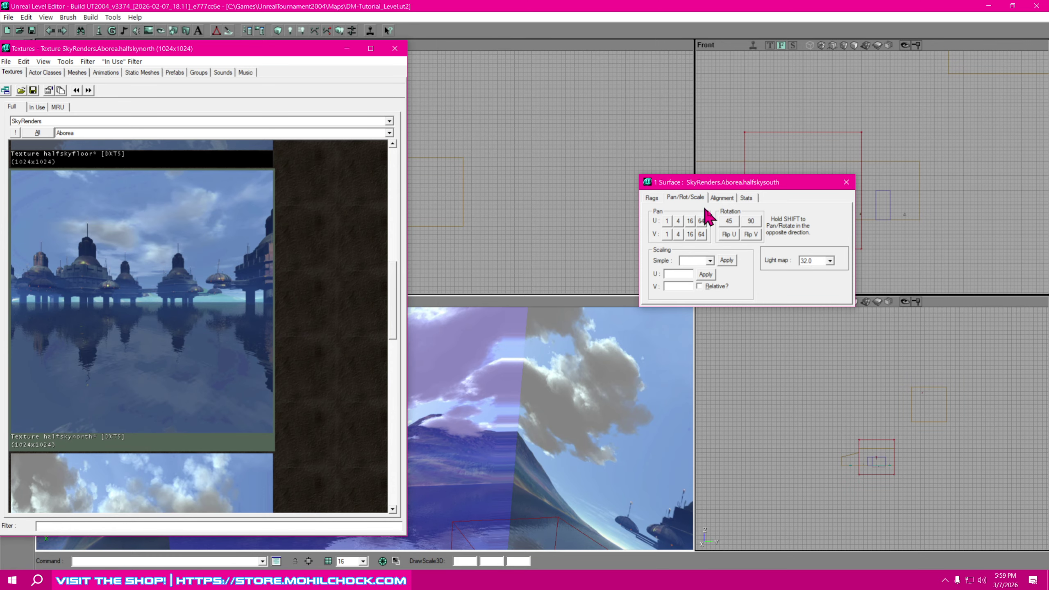
click(701, 222)
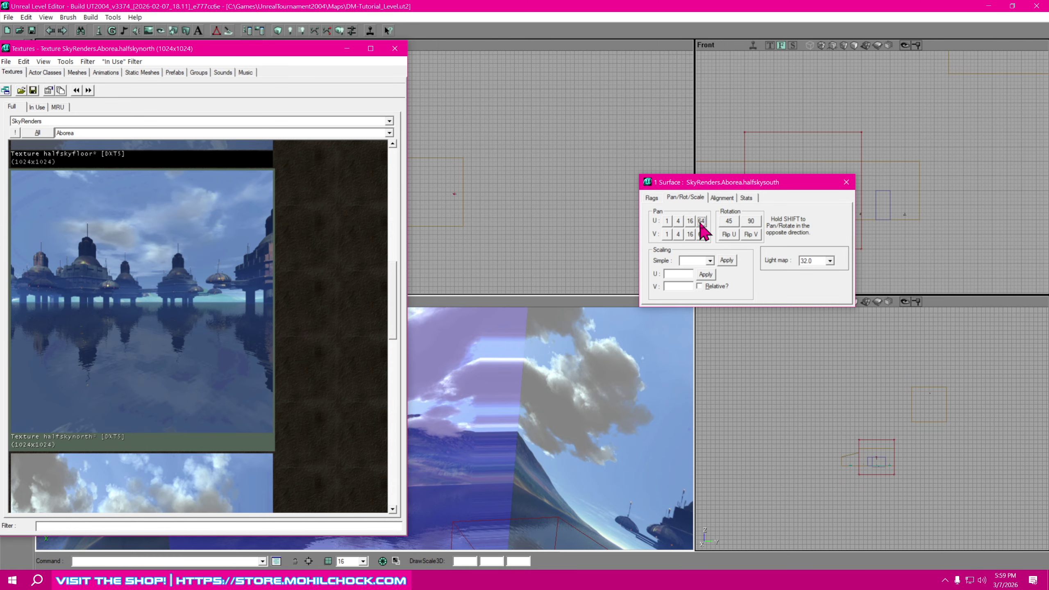
click(701, 222)
click(700, 223)
click(701, 222)
click(701, 223)
click(701, 222)
click(701, 222)
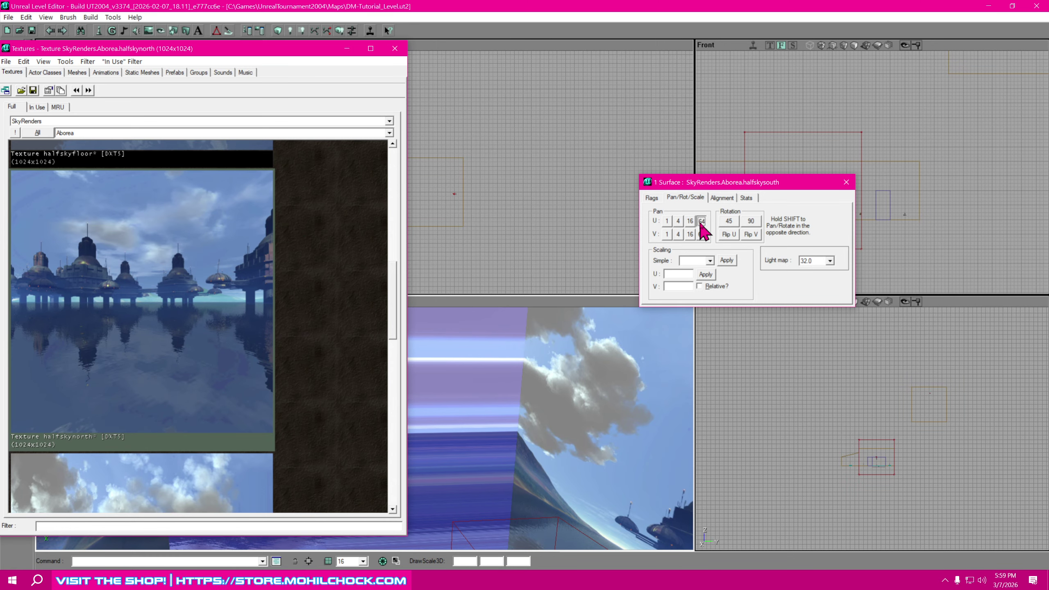
click(701, 222)
click(701, 222)
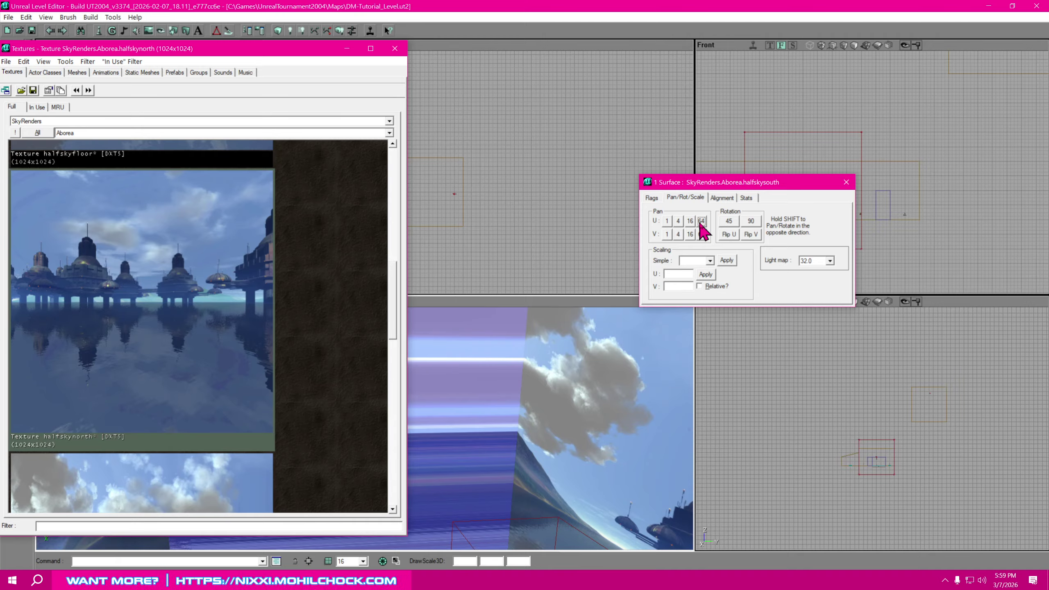
click(667, 222)
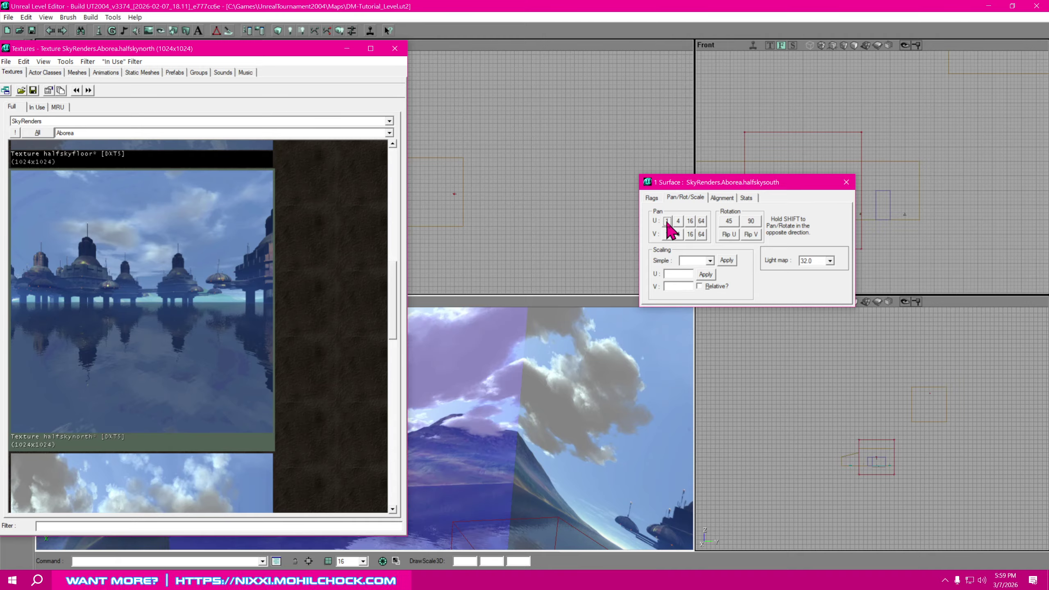
click(501, 436)
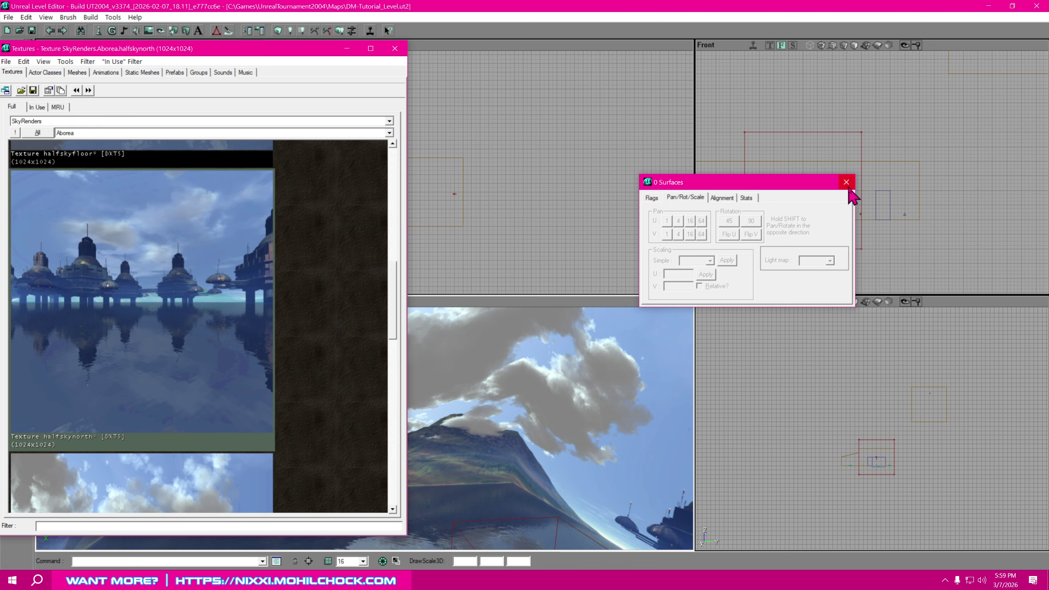
click(847, 182)
Clear the texture browser out of the way and examine the seams between the walls, ceiling and floor from inside the sky room.
drag(276, 50, 867, 50)
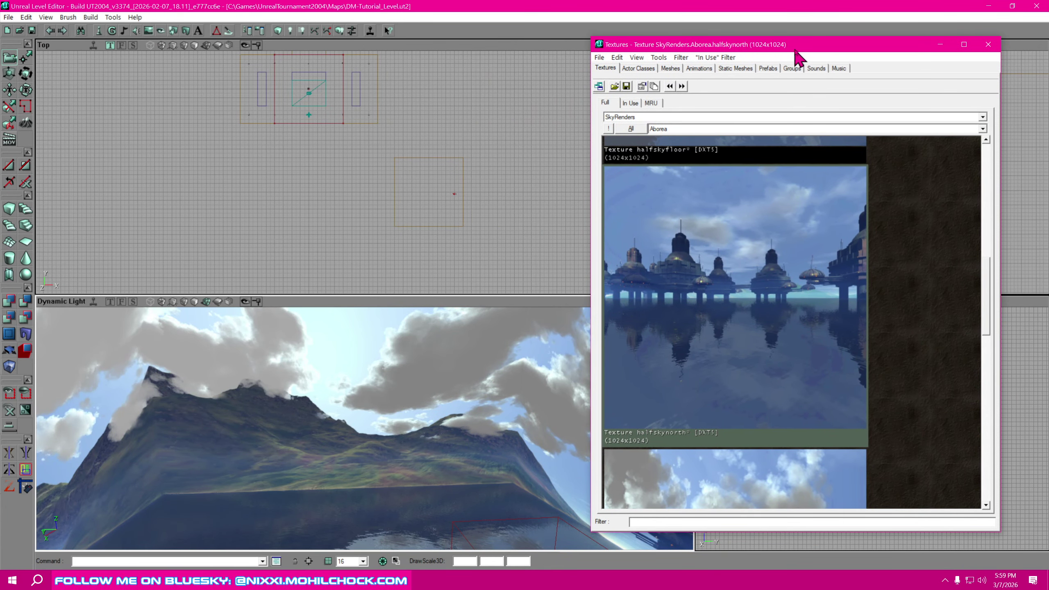
drag(792, 49, 1048, 87)
right_drag(529, 406, 516, 432)
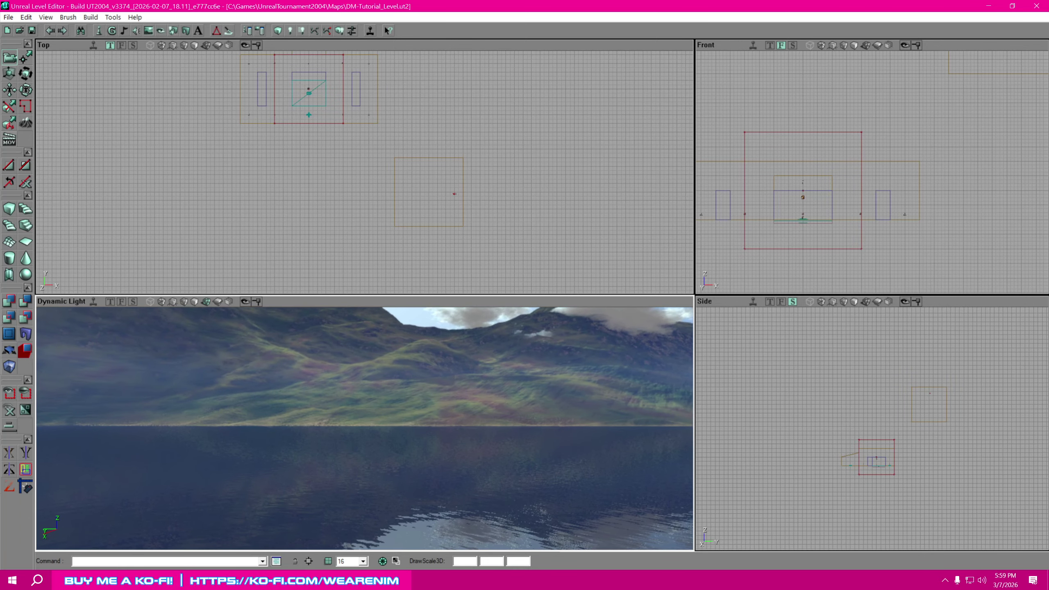
right_drag(587, 233, 625, 231)
scroll(554, 229, up, 3)
scroll(554, 229, up, 3)
right_drag(554, 229, 178, 95)
scroll(529, 229, down, 1)
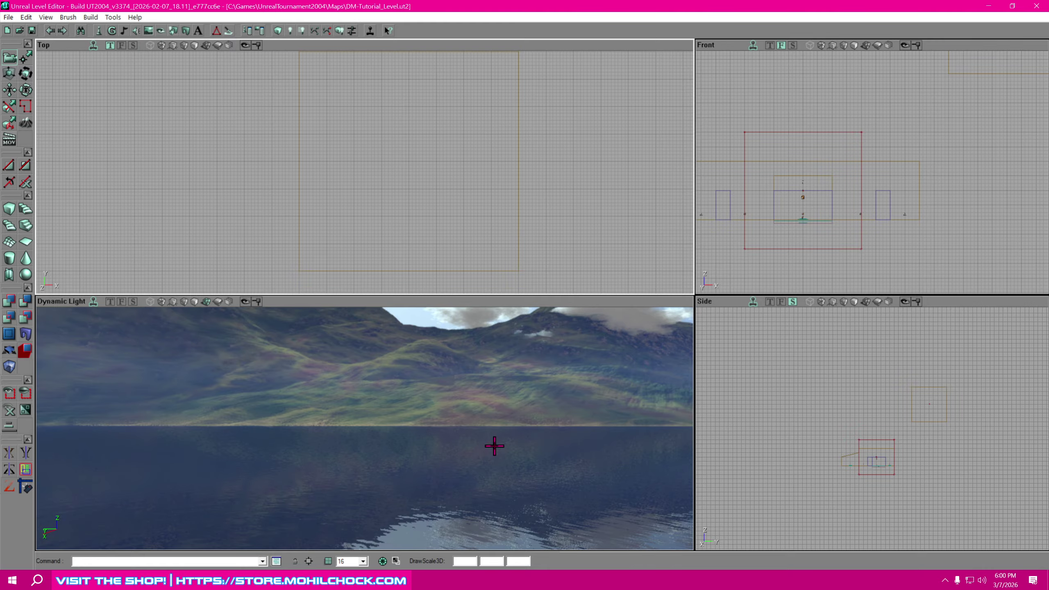
right_drag(494, 446, 355, 441)
drag(452, 446, 411, 442)
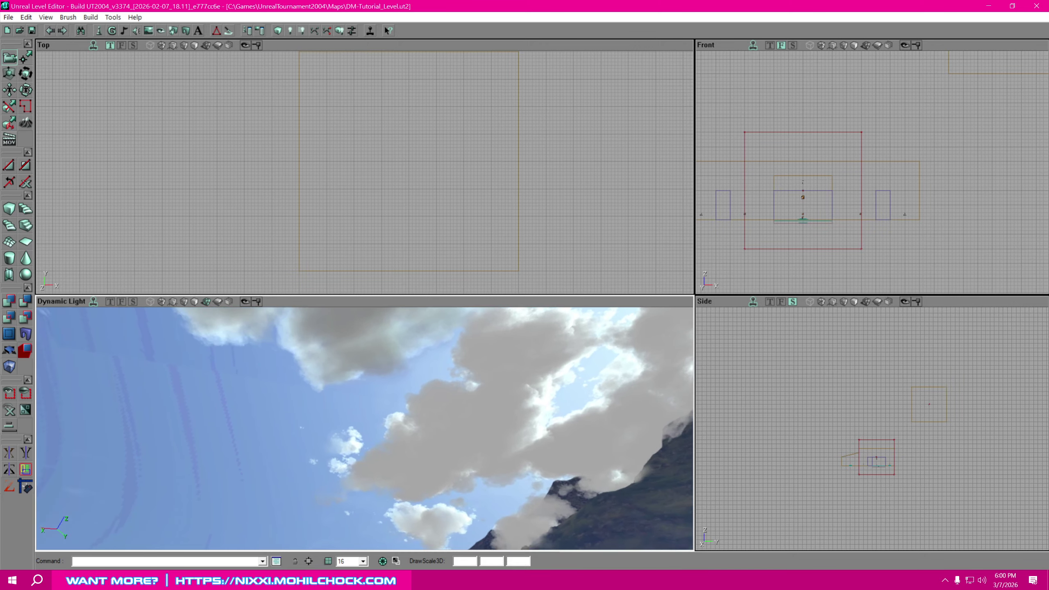
right_drag(365, 428, 303, 404)
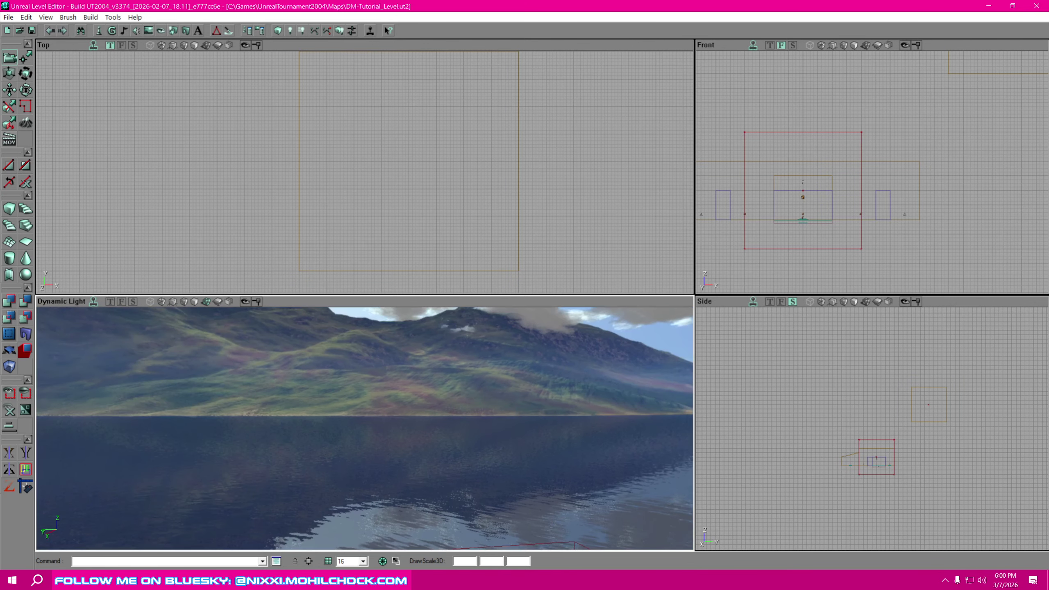
right_drag(365, 428, 281, 443)
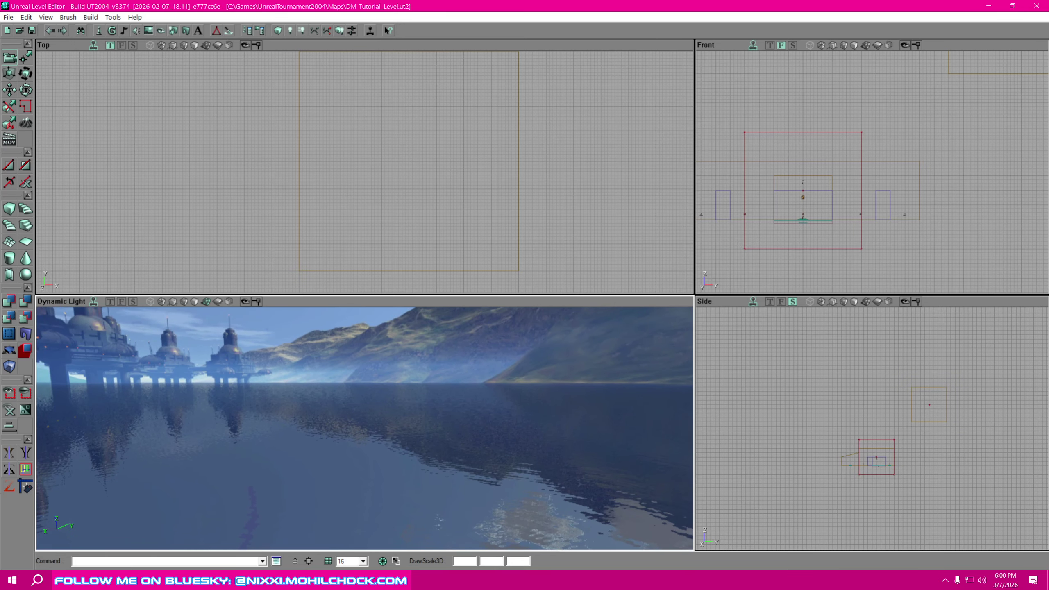
drag(382, 436, 370, 436)
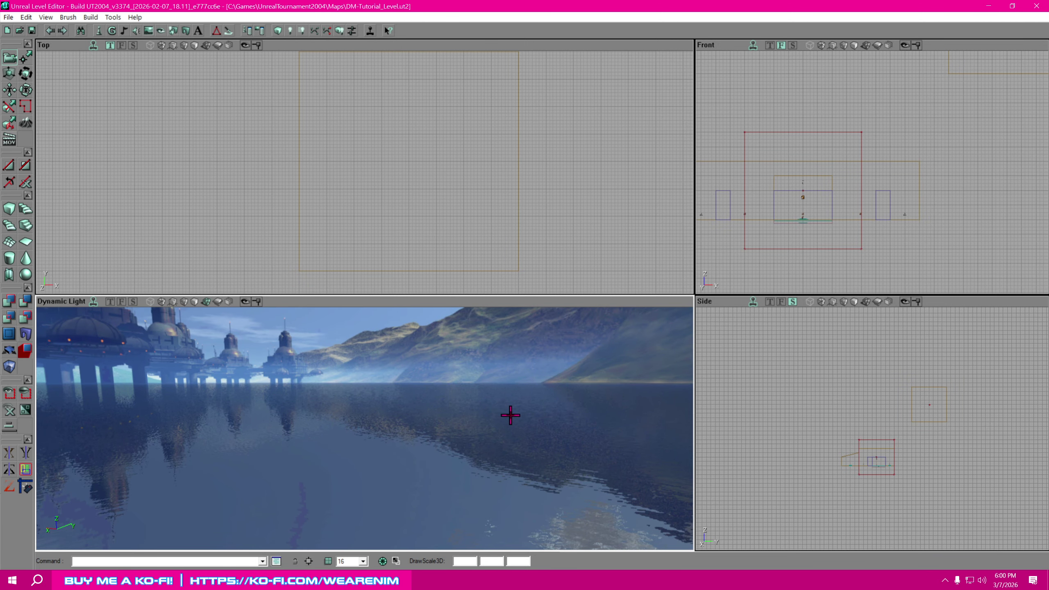
right_drag(496, 434, 551, 503)
right_drag(507, 386, 492, 422)
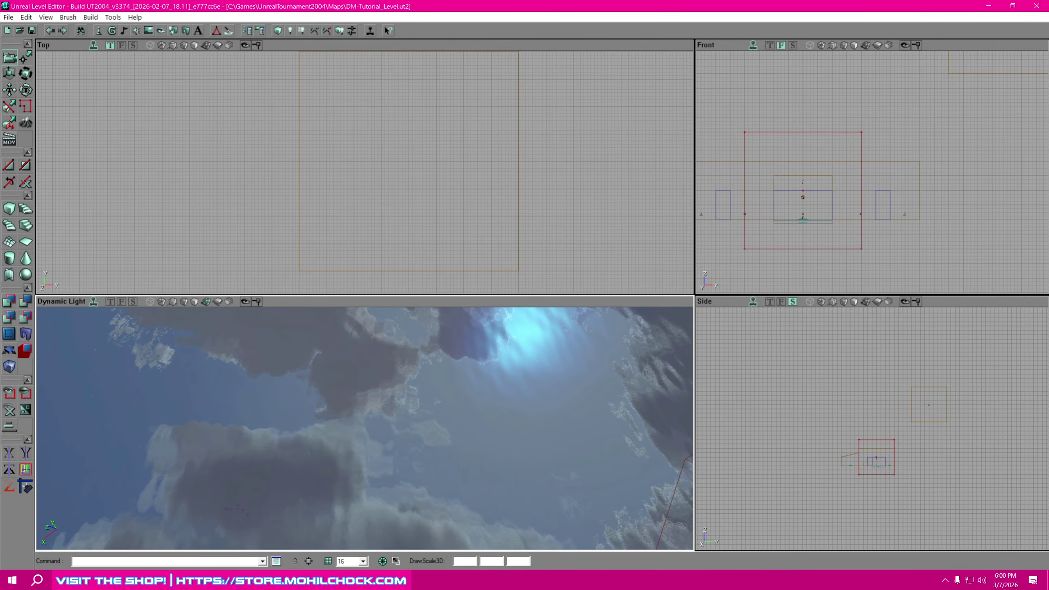
Bring back the browser, show the actor classes, expand Info and ZoneInfo, and choose the SkyZoneInfo class.
drag(809, 0, 886, 43)
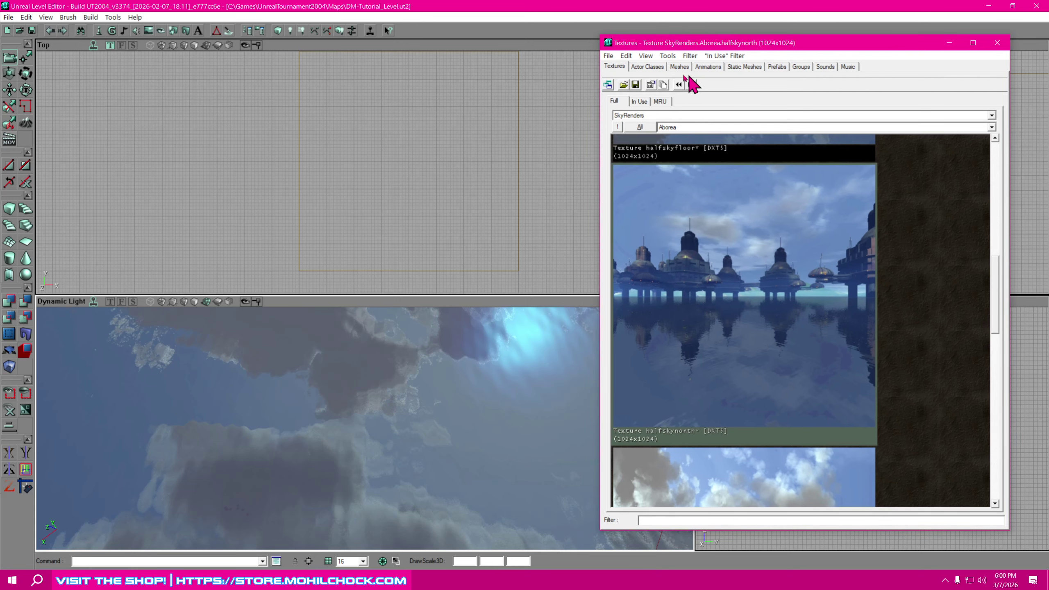
click(647, 66)
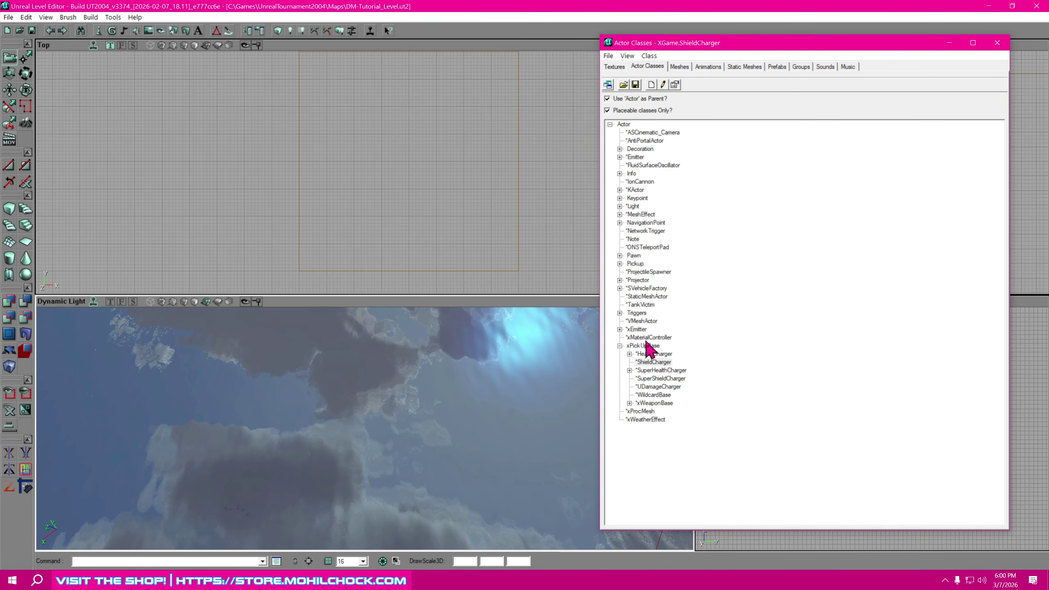
click(620, 346)
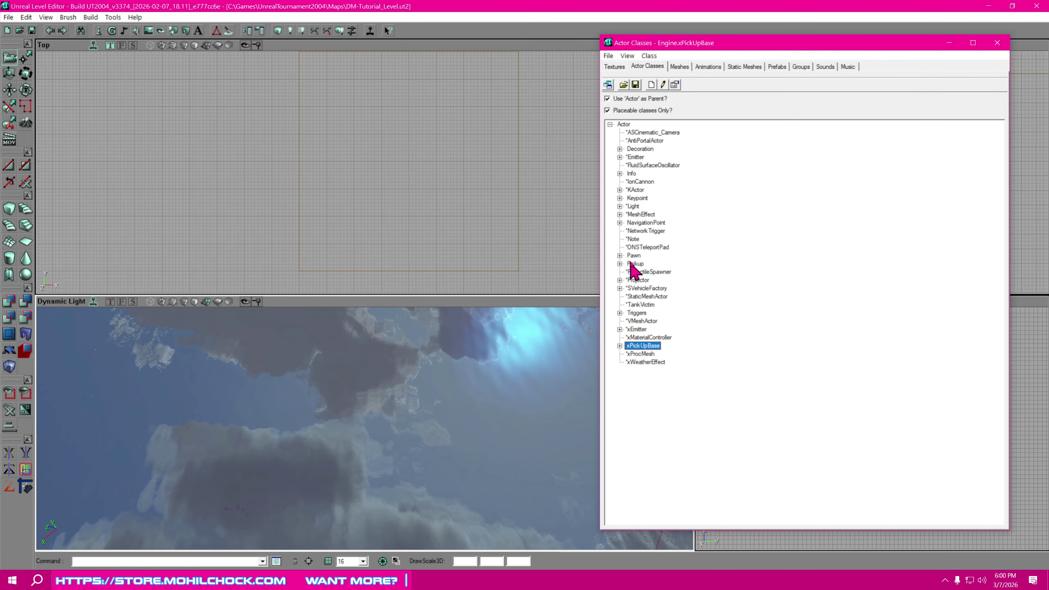
click(619, 174)
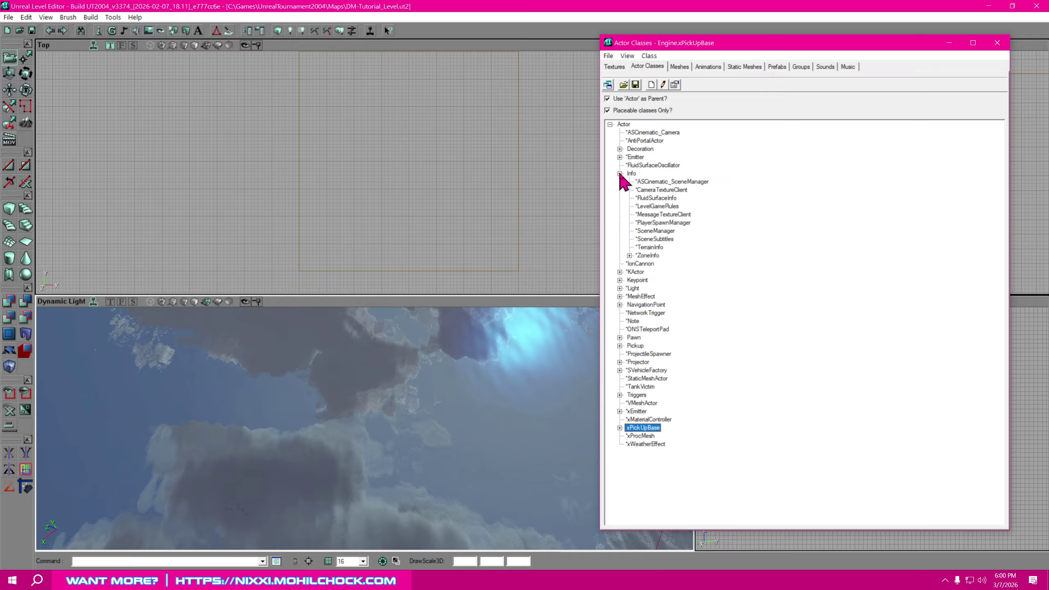
click(629, 256)
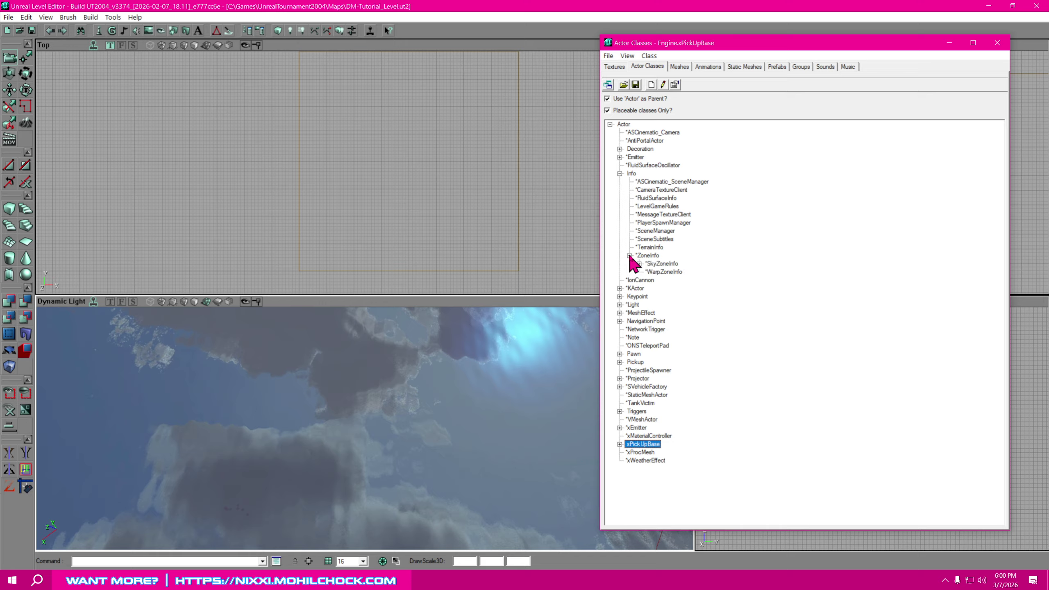
click(668, 264)
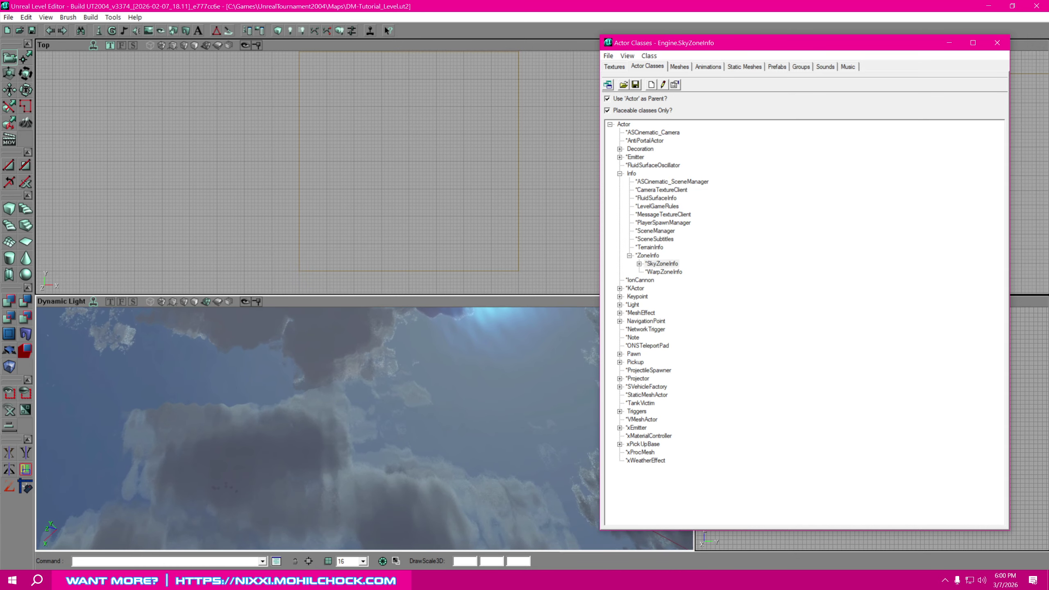
Add a SkyZoneInfo actor on a sky room surface and clear the actor browser out of the way.
right_click(400, 450)
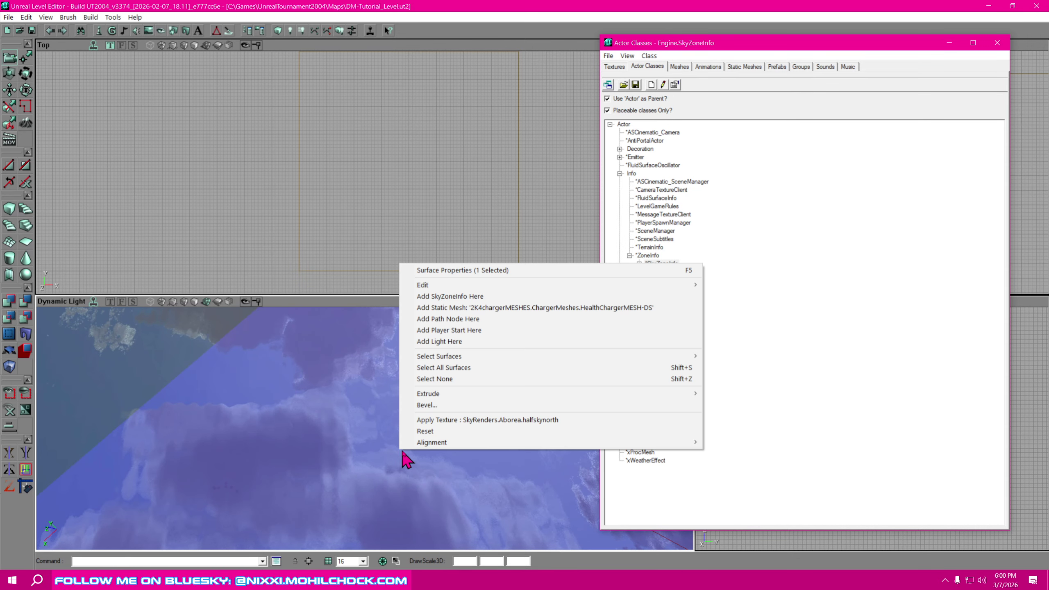
click(471, 299)
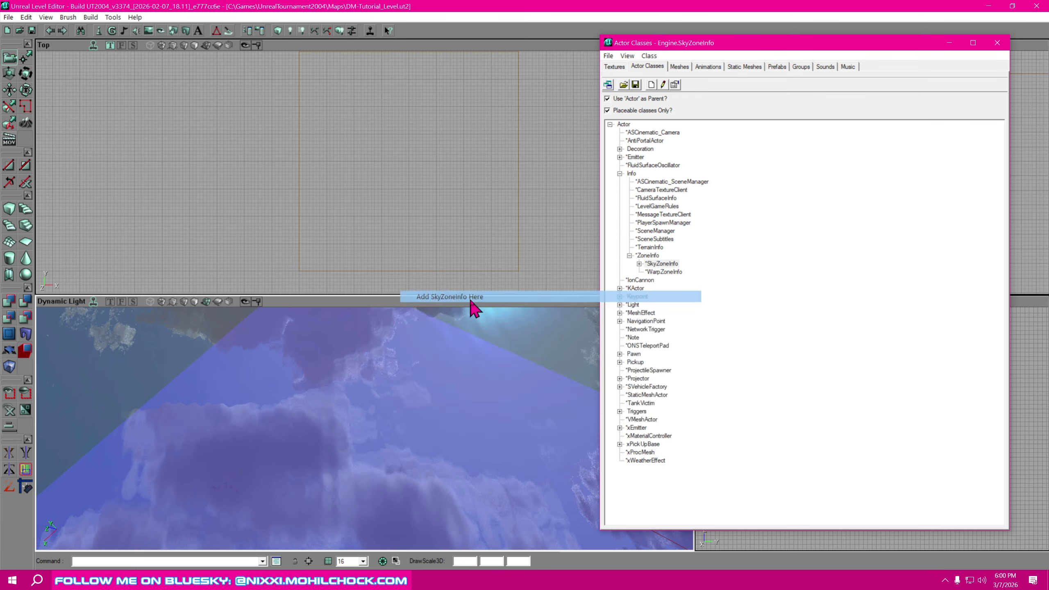
drag(793, 49, 1048, 79)
right_drag(503, 451, 485, 430)
drag(503, 451, 503, 451)
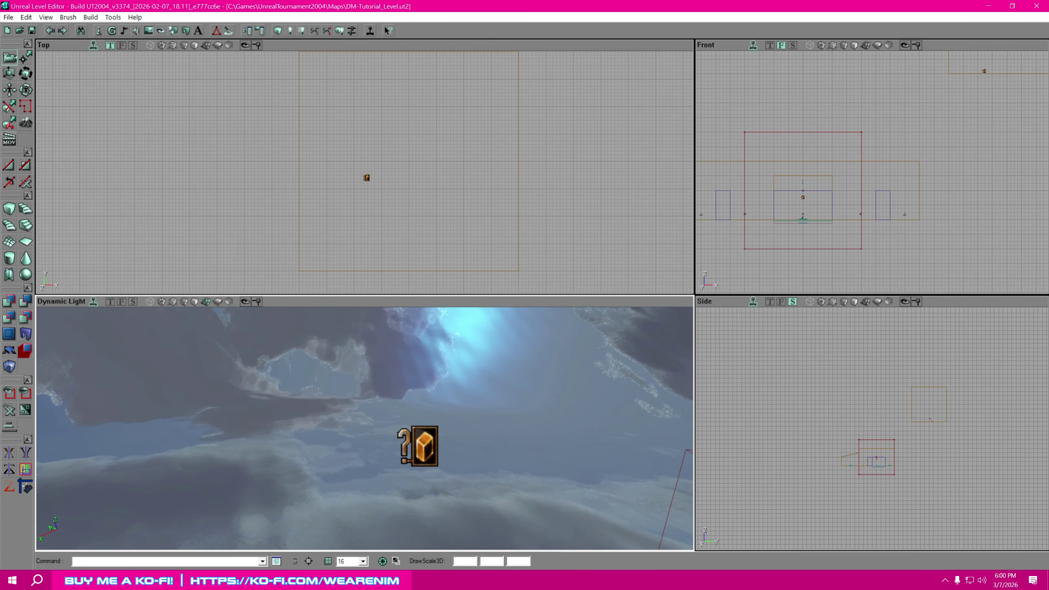
Select the SkyZoneInfo actor and move it to the centre of the sky room, both horizontally and in height.
click(424, 446)
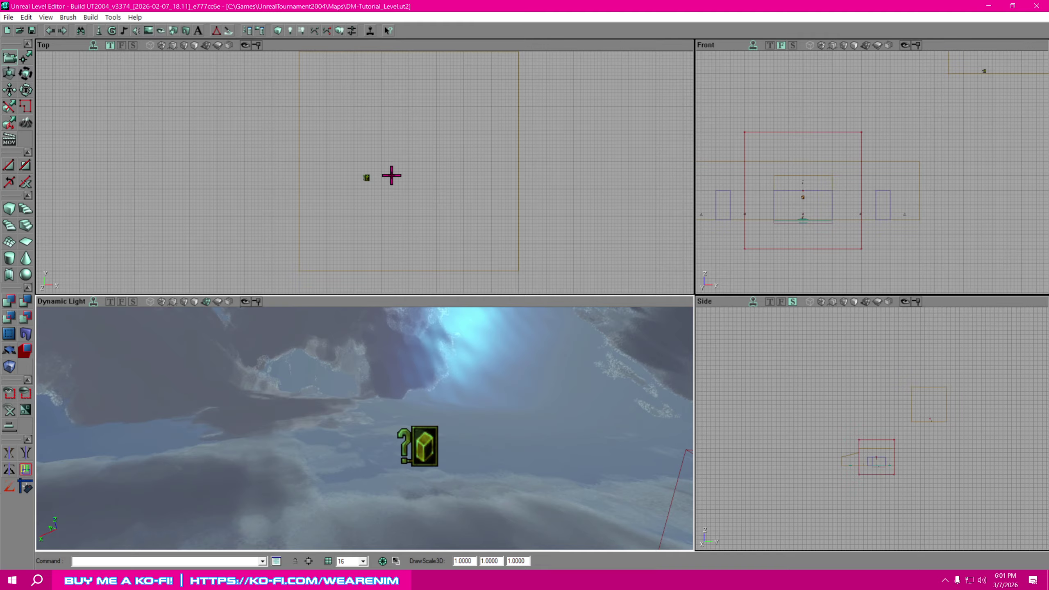
ctrl+drag(367, 177, 410, 162)
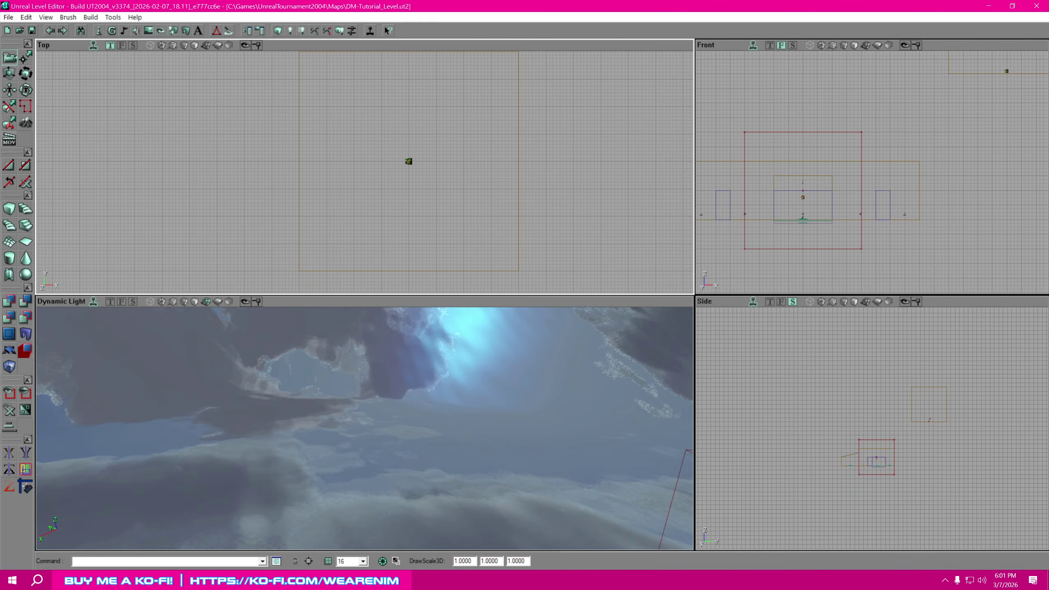
right_drag(853, 471, 764, 471)
scroll(854, 470, up, 3)
right_drag(855, 466, 937, 520)
right_drag(887, 485, 955, 473)
scroll(888, 478, up, 3)
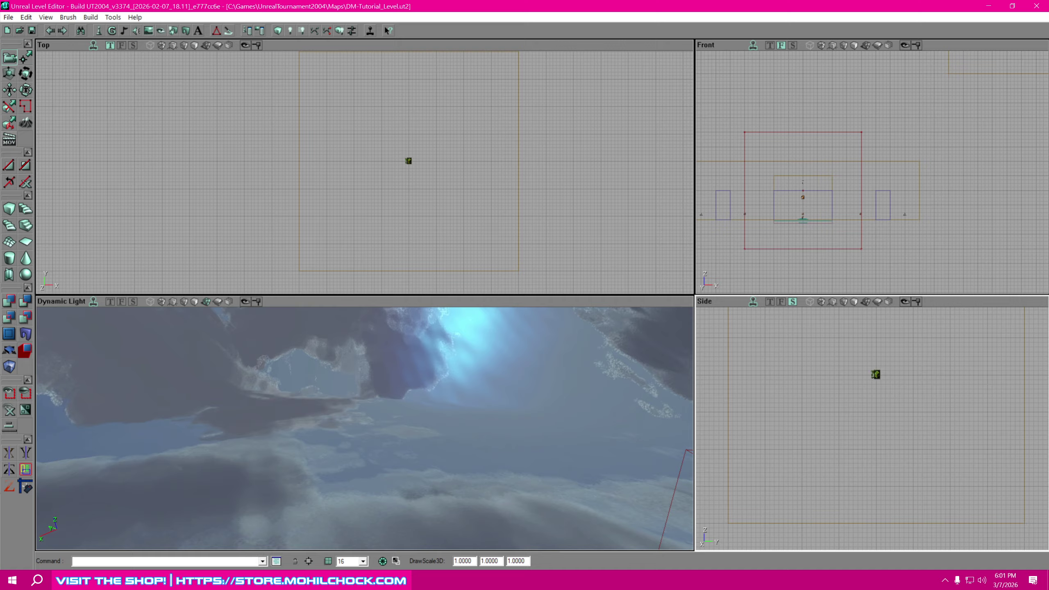
right_drag(903, 511, 908, 589)
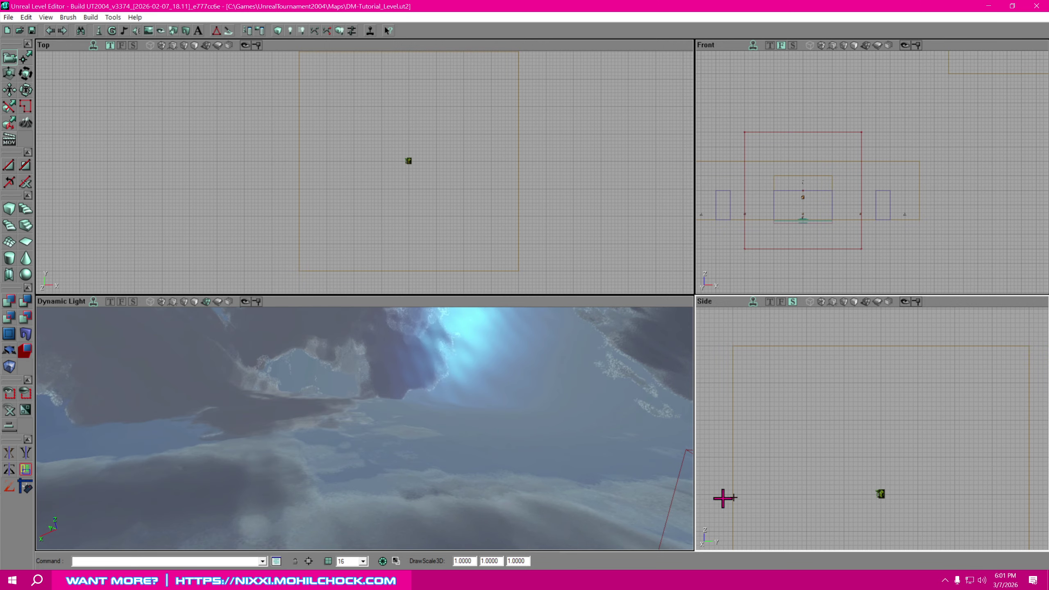
Examine the sky room from outside, then the main room's interior and ceiling, and compare both rooms' placement in the side view.
right_drag(504, 481, 522, 459)
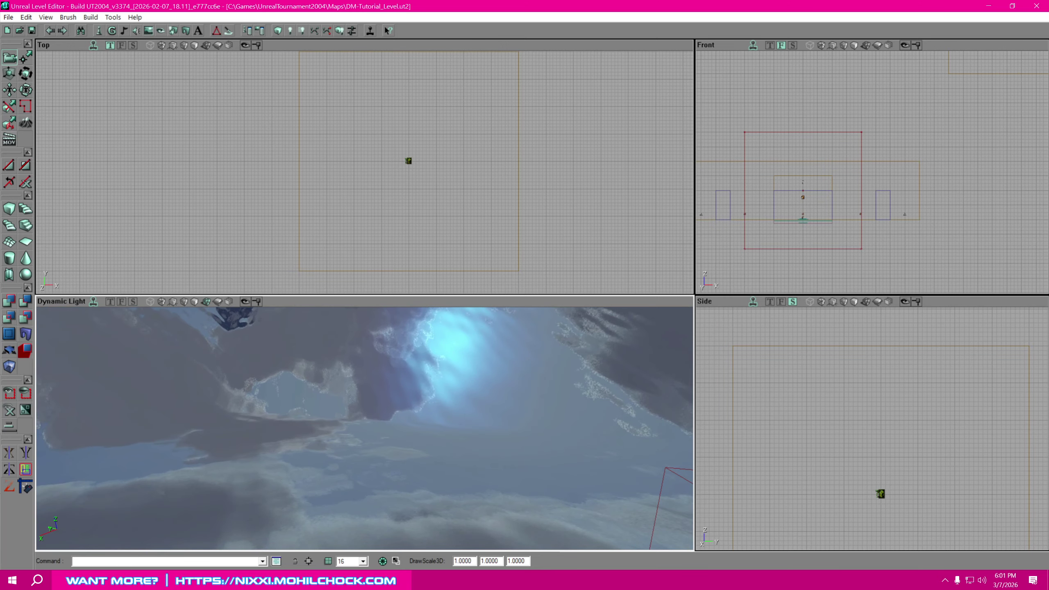
right_drag(674, 505, 674, 464)
mouse_move(673, 464)
mouse_down()
mouse_move(674, 549)
mouse_move(690, 545)
mouse_up()
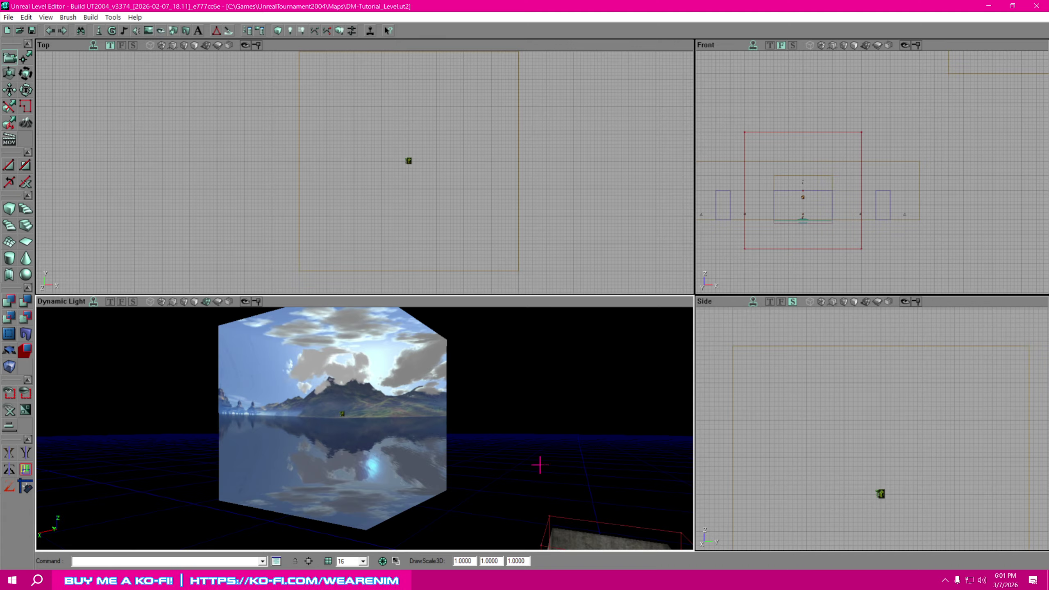
mouse_move(545, 445)
mouse_down()
mouse_move(545, 388)
mouse_move(528, 355)
mouse_up()
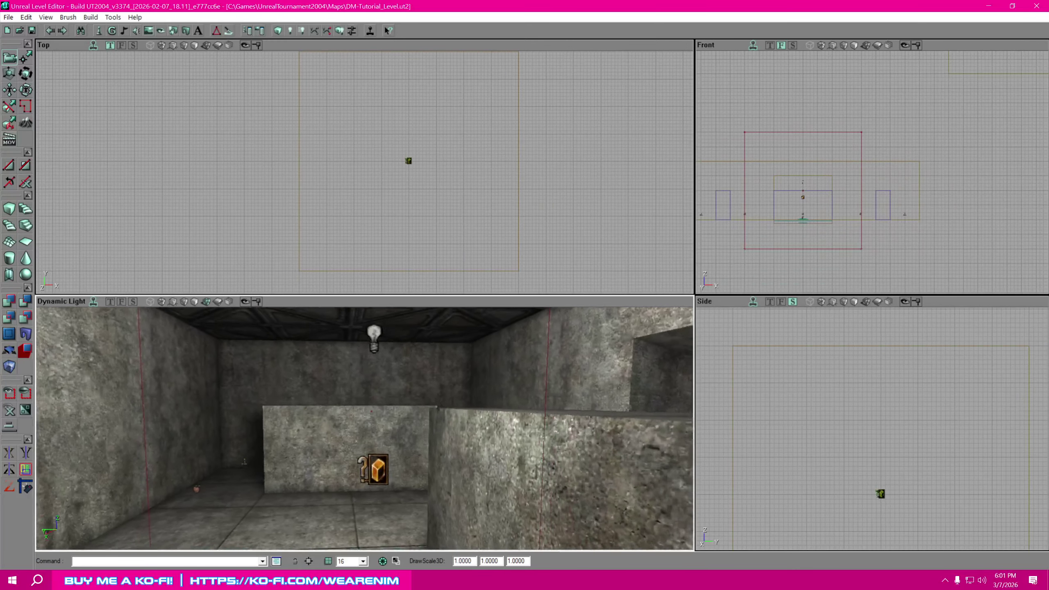
right_drag(529, 355, 545, 310)
drag(545, 446, 545, 445)
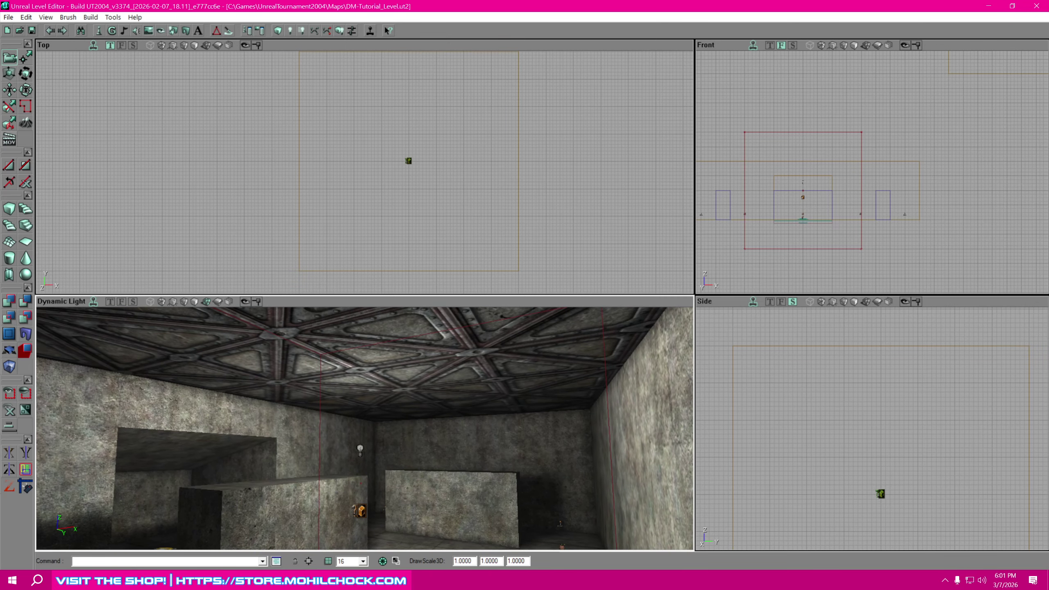
drag(550, 227, 510, 253)
drag(802, 393, 945, 284)
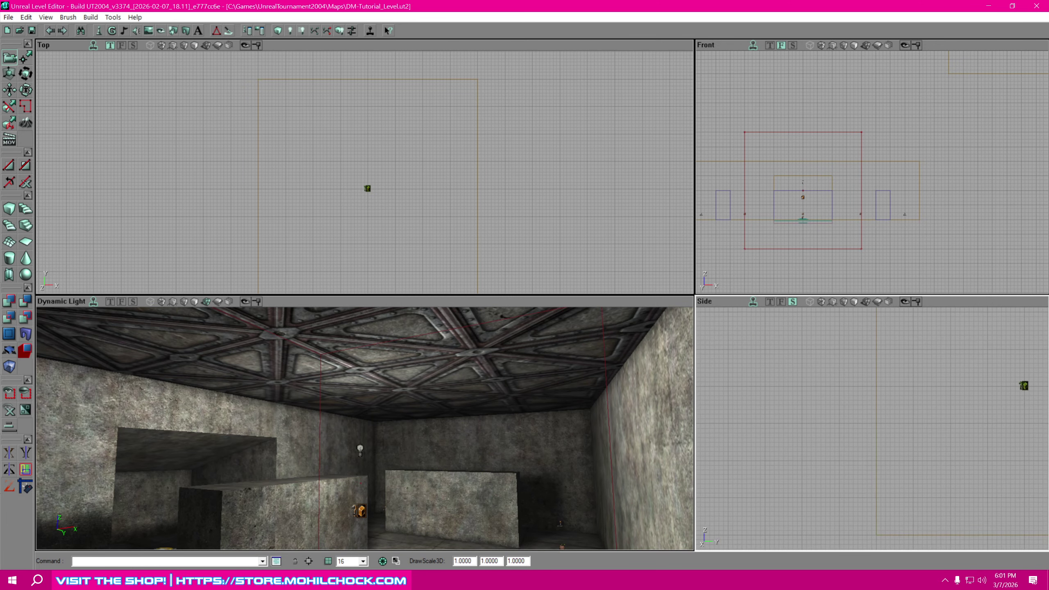
scroll(789, 440, down, 5)
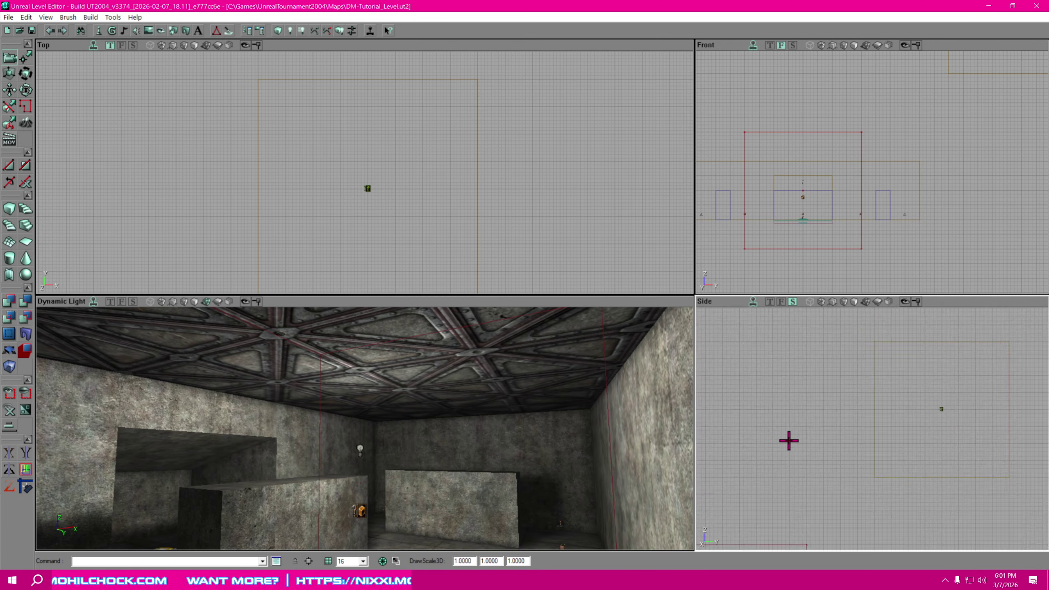
Open the surface properties of the main room's ceiling, view its flags, and close the properties.
click(442, 374)
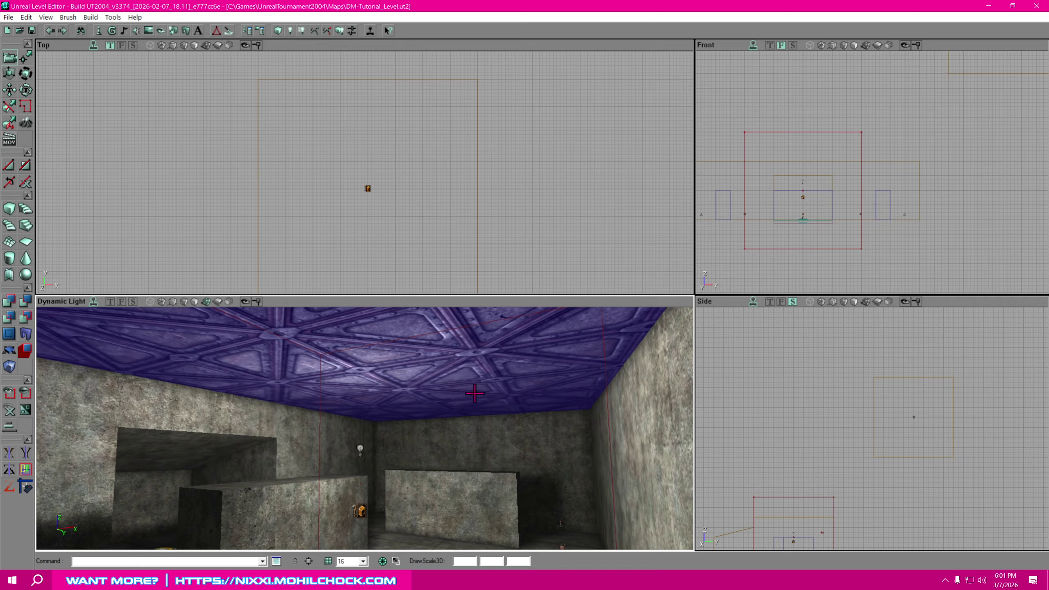
right_click(459, 394)
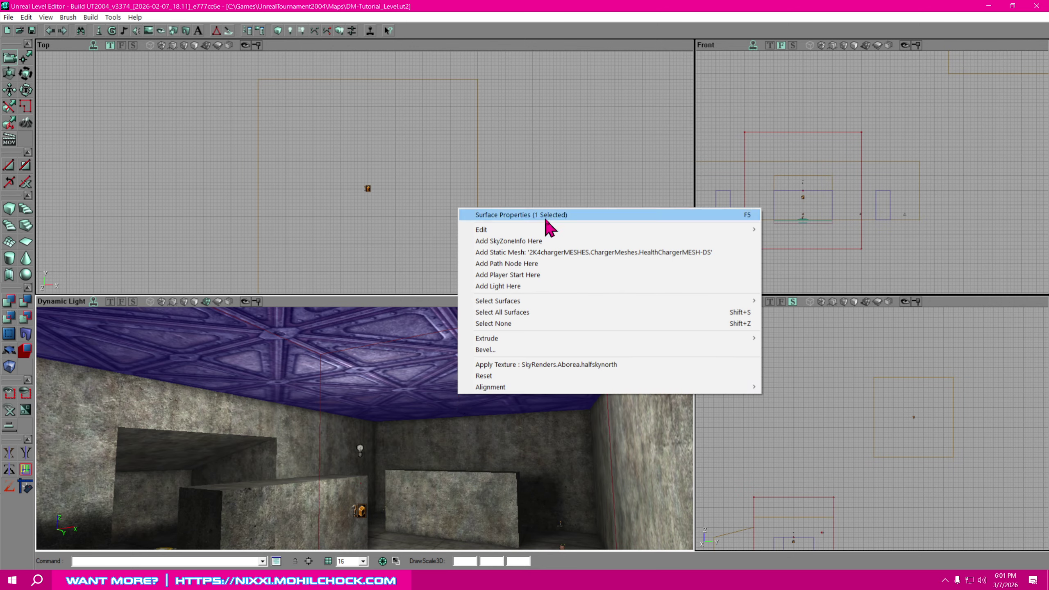
click(549, 225)
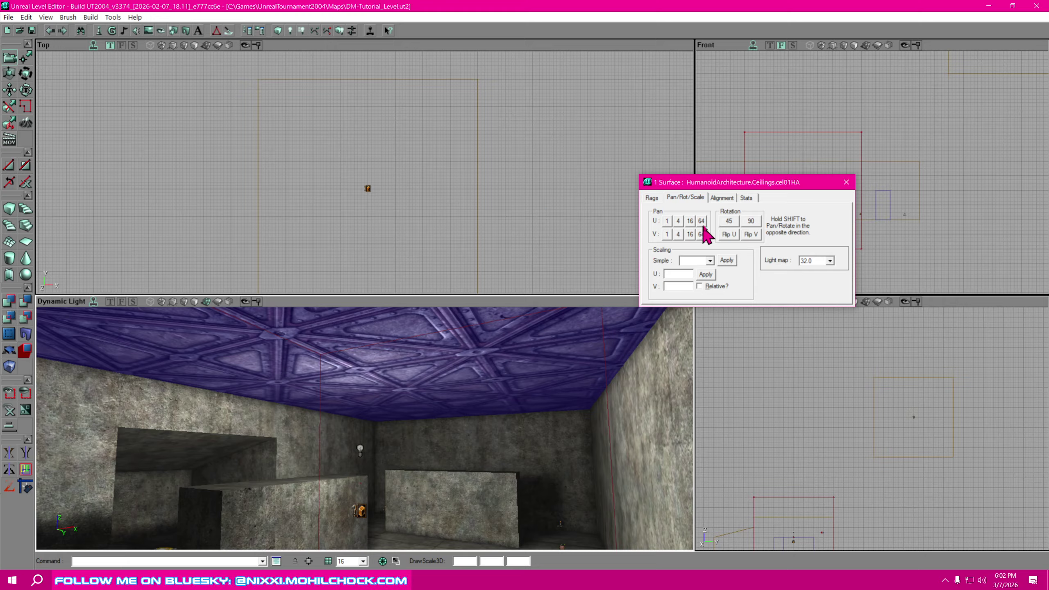
click(655, 200)
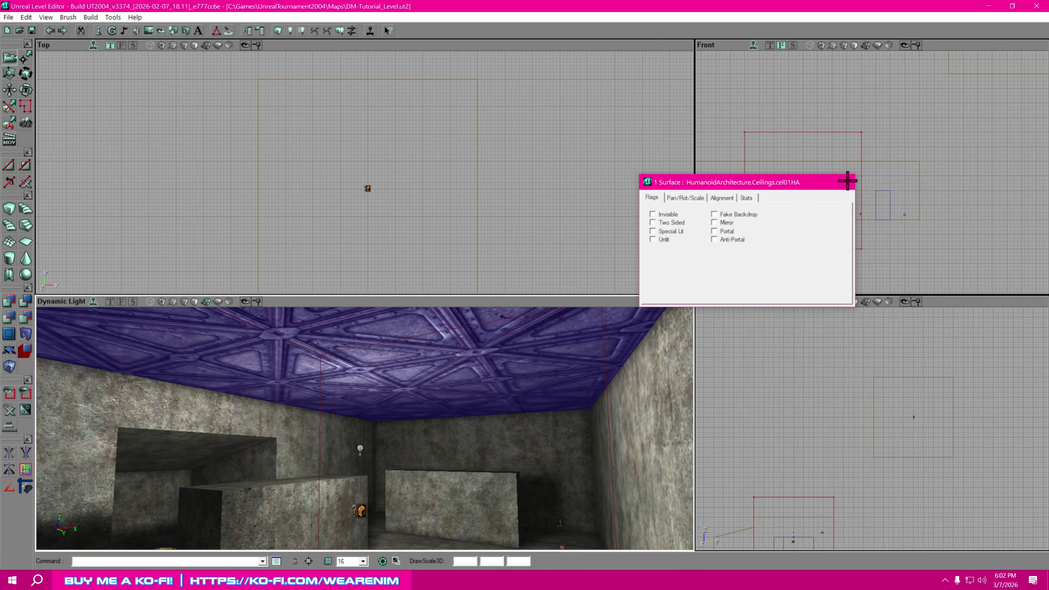
click(846, 182)
Select the builder brush and rebuild it as a cube with height 128, width 256 and breadth 128.
drag(625, 227, 634, 210)
click(815, 248)
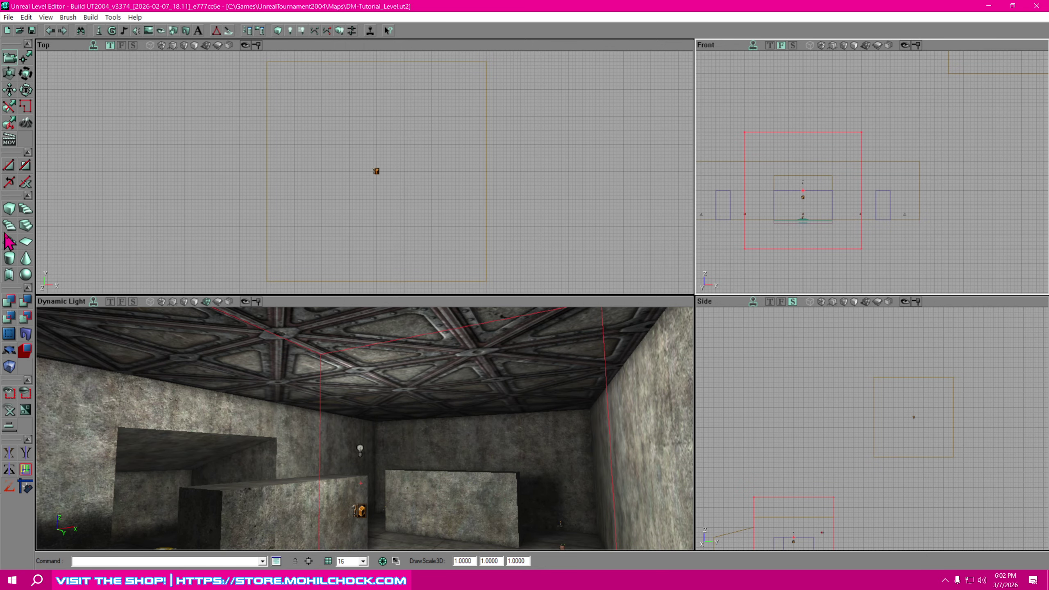
right_click(9, 209)
click(110, 239)
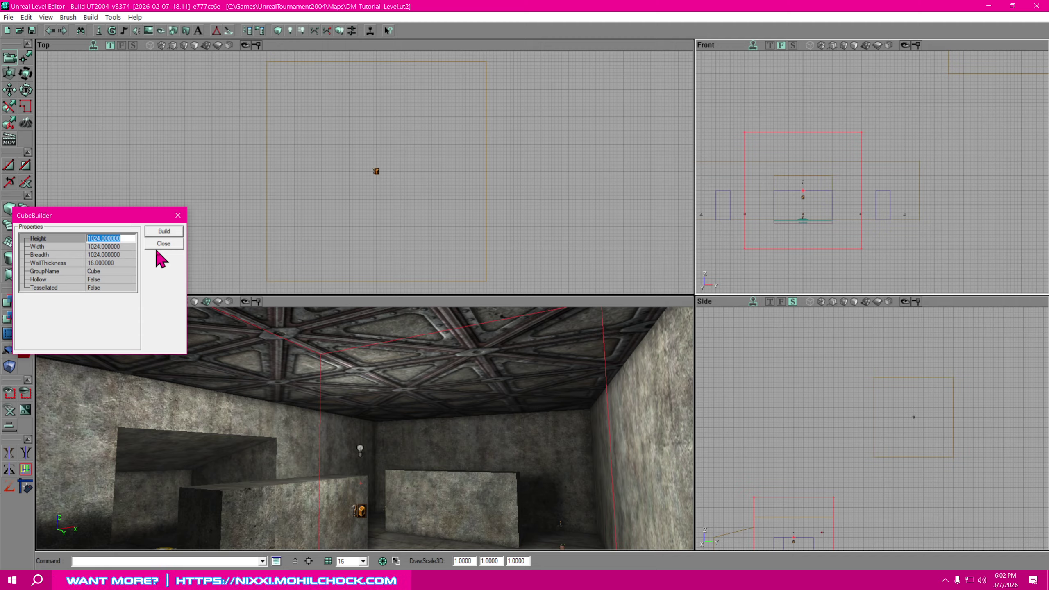
text(128)
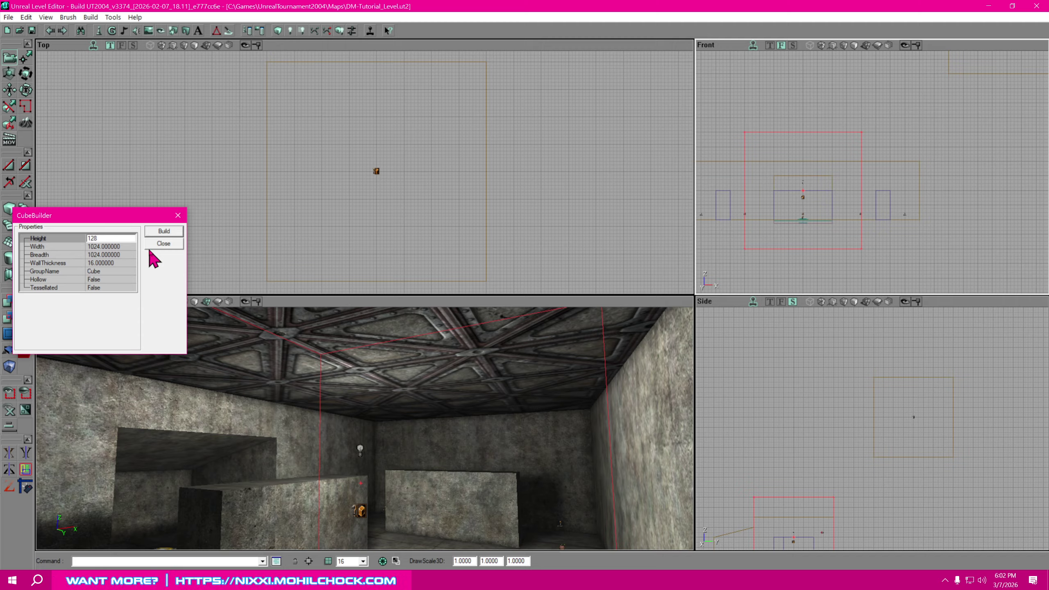
click(125, 246)
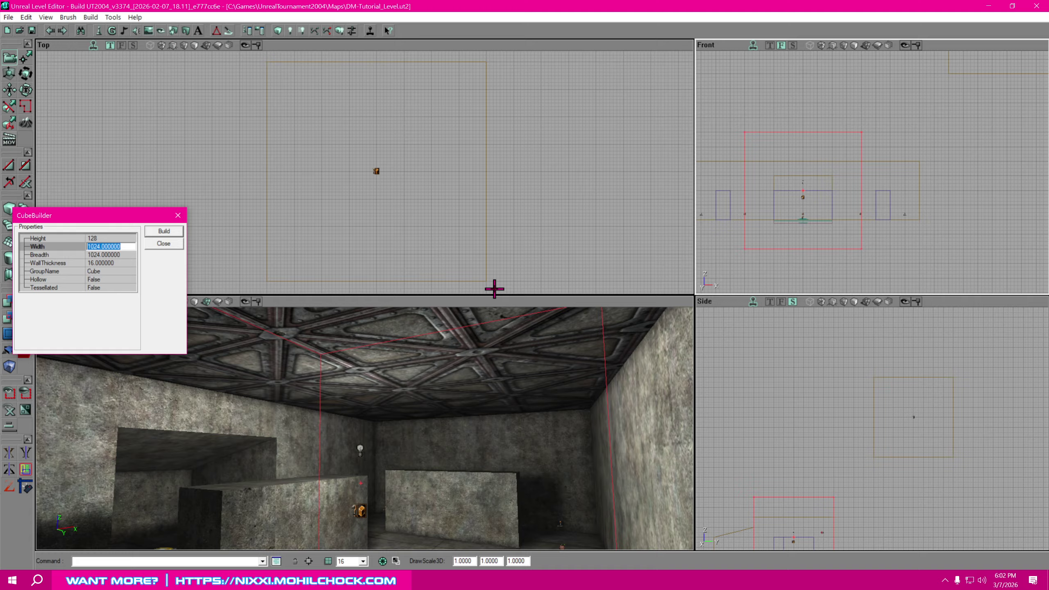
text(256)
click(122, 254)
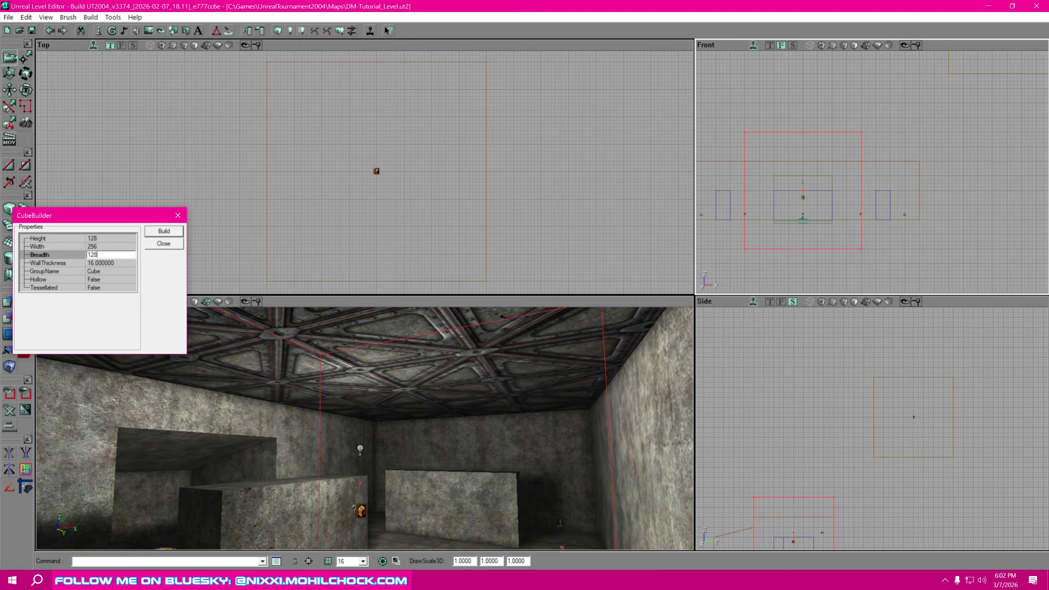
click(161, 232)
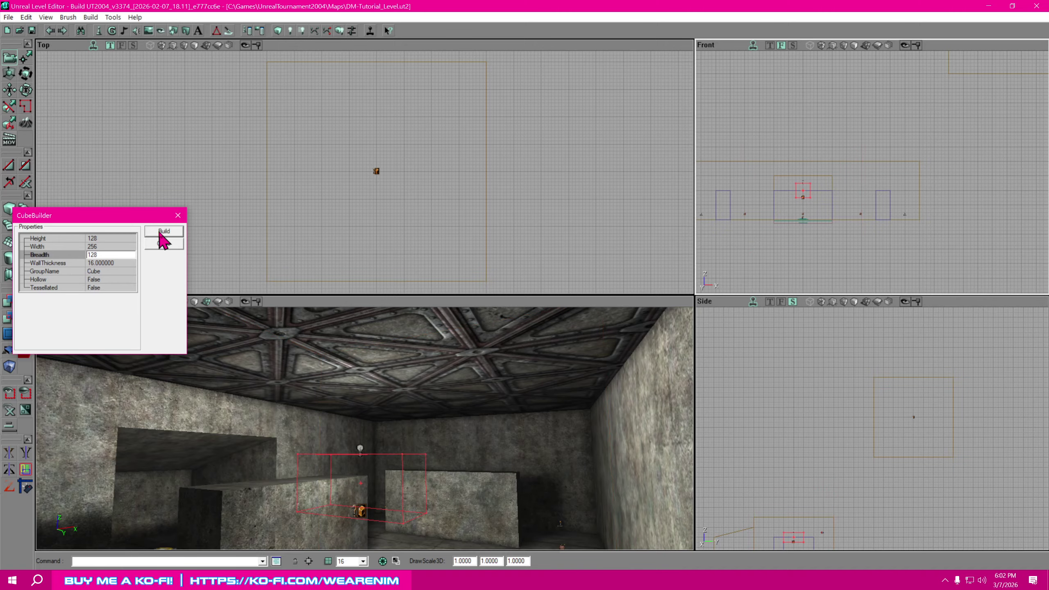
Move the builder brush between the central block and a side pillar, and raise it to rest on the main room's ceiling.
mouse_move(413, 184)
mouse_down()
mouse_move(686, 62)
mouse_move(742, 297)
mouse_move(437, 422)
mouse_move(543, 438)
mouse_move(613, 394)
mouse_up()
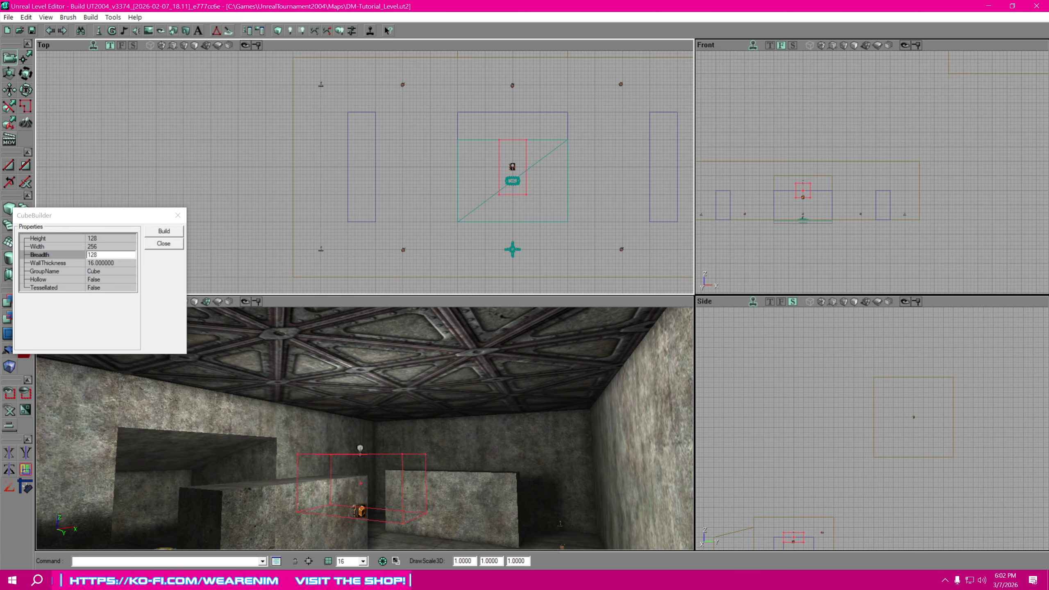
ctrl+drag(513, 193, 417, 193)
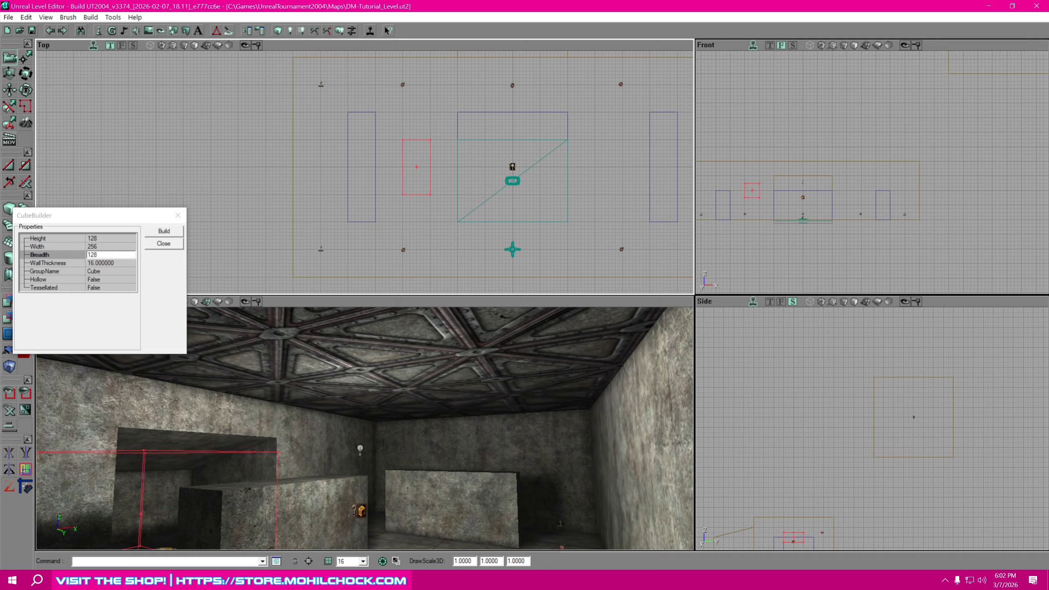
mouse_move(918, 397)
mouse_down()
mouse_move(871, 497)
mouse_move(796, 550)
mouse_up()
scroll(871, 498, up, 4)
mouse_move(839, 487)
mouse_down()
mouse_move(864, 469)
mouse_move(849, 386)
mouse_up()
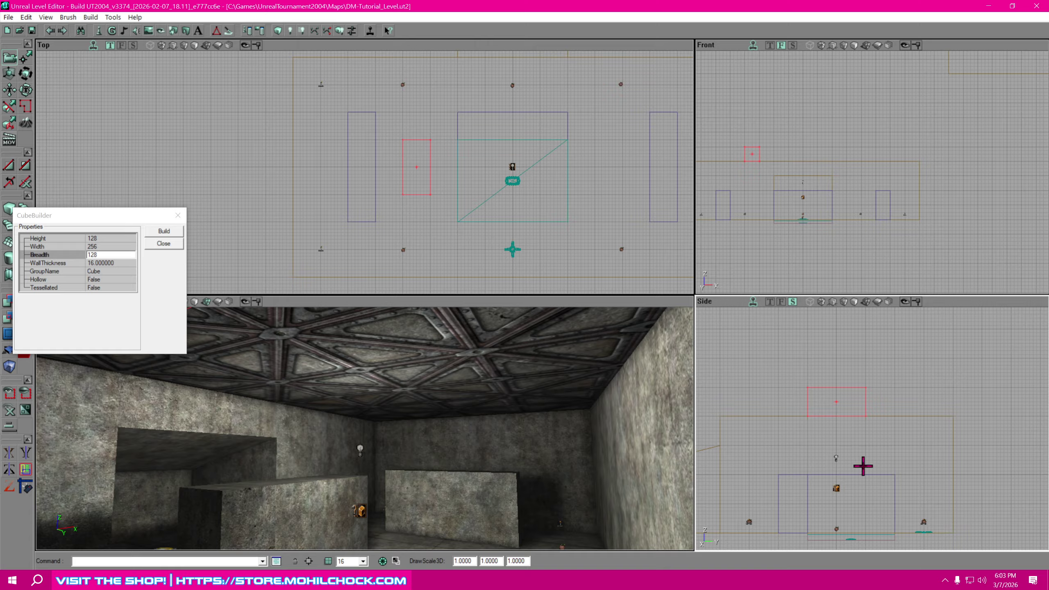
drag(861, 466, 880, 479)
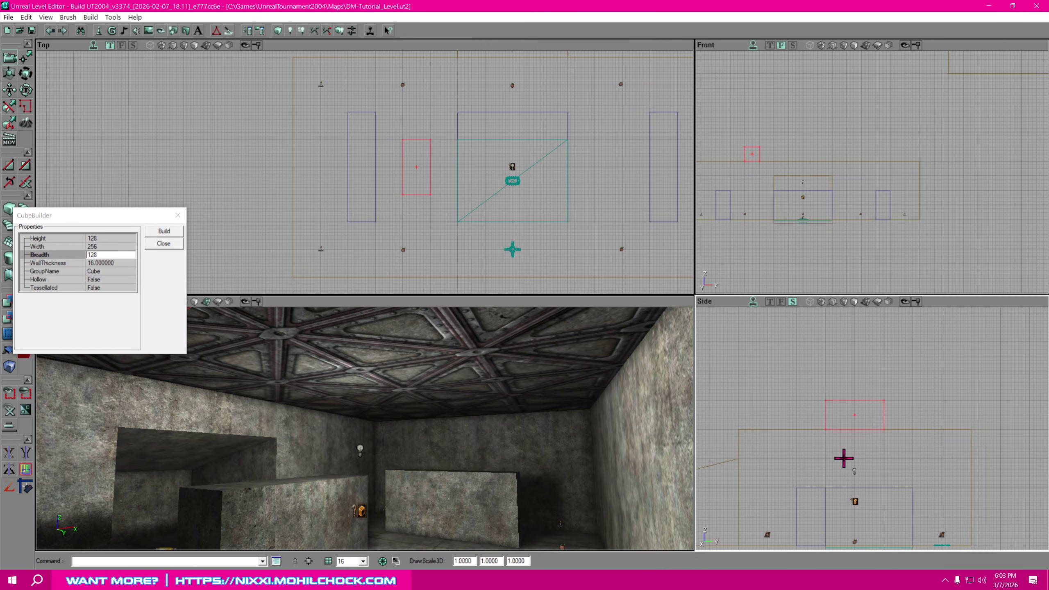
Rebuild the builder brush as a cube with width 512 and breadth 256, keeping the height at 128.
click(109, 247)
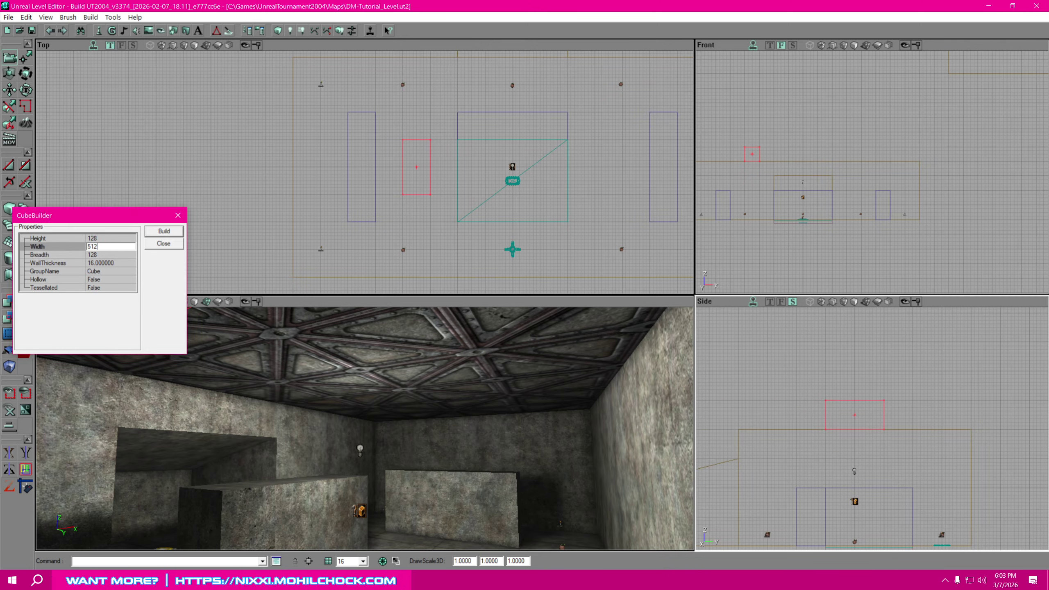
click(104, 254)
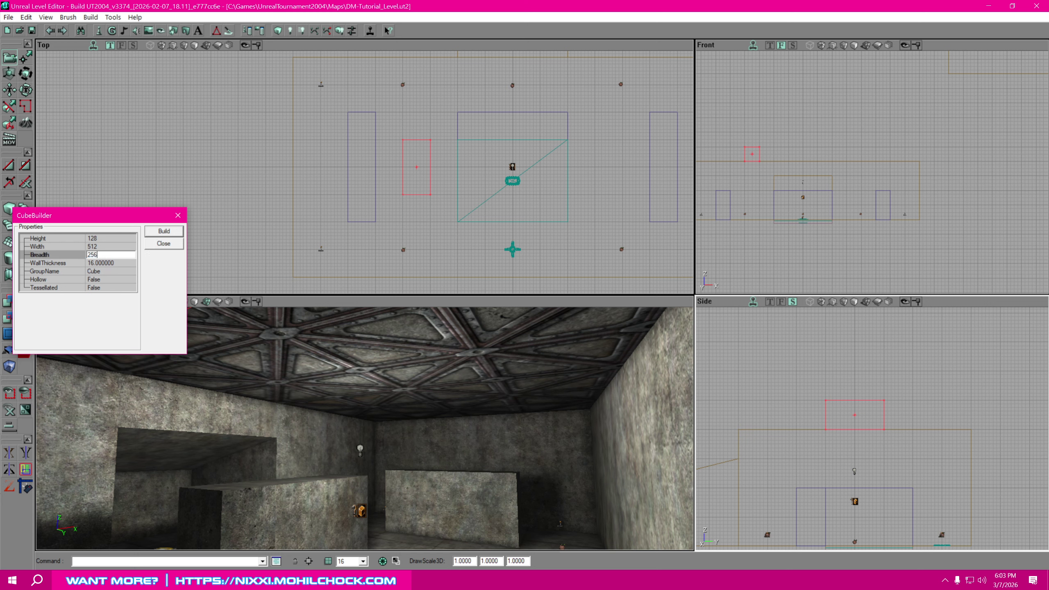
click(164, 231)
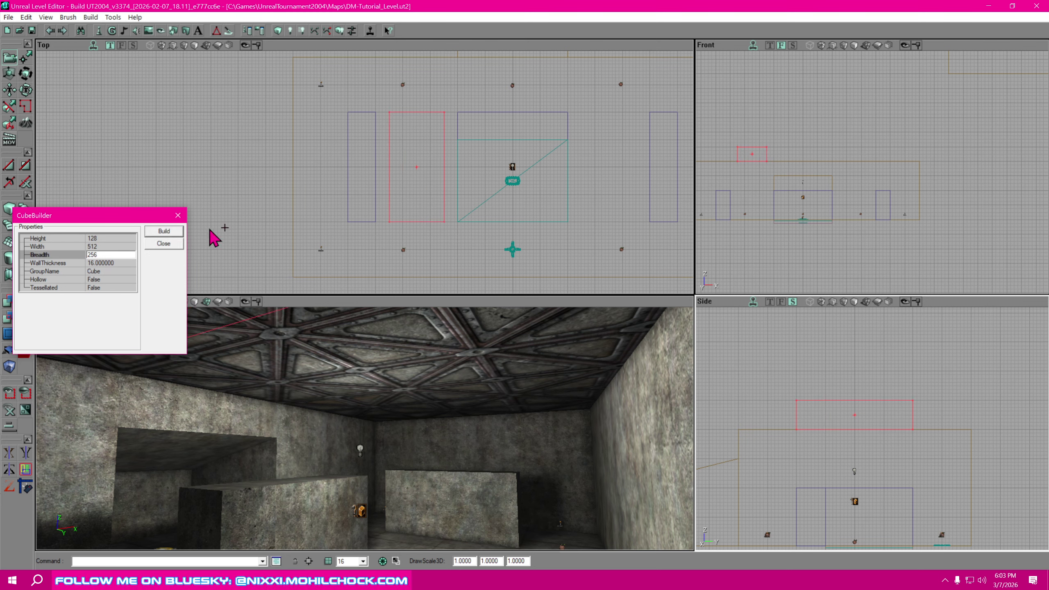
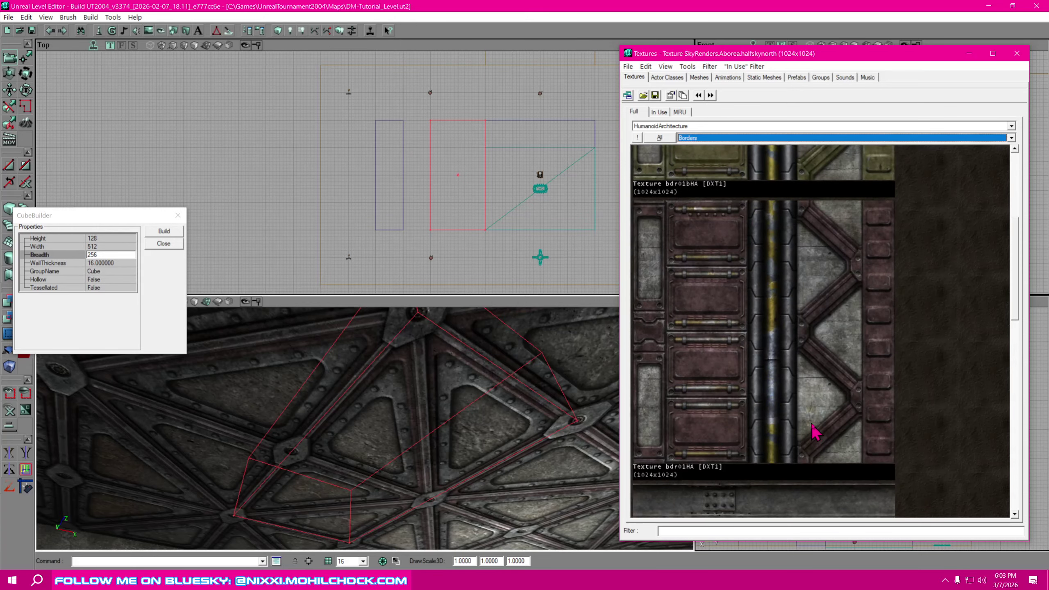
Choose the bdr02HA texture from the Borders group of HumanoidArchitecture and move the texture browser out of the way.
scroll(812, 422, down, 3)
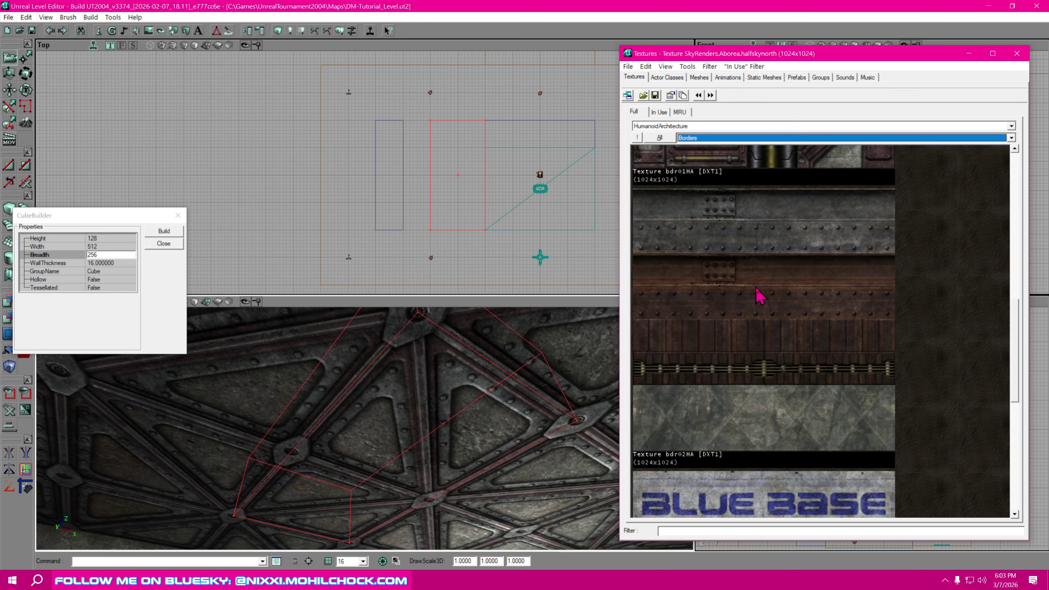
click(760, 296)
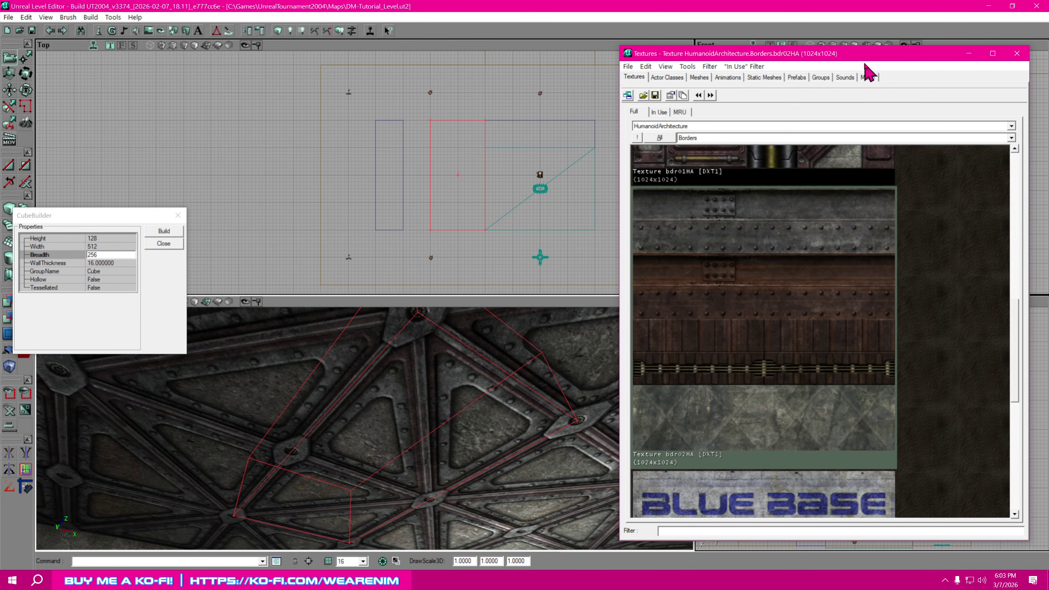
drag(861, 58, 1048, 93)
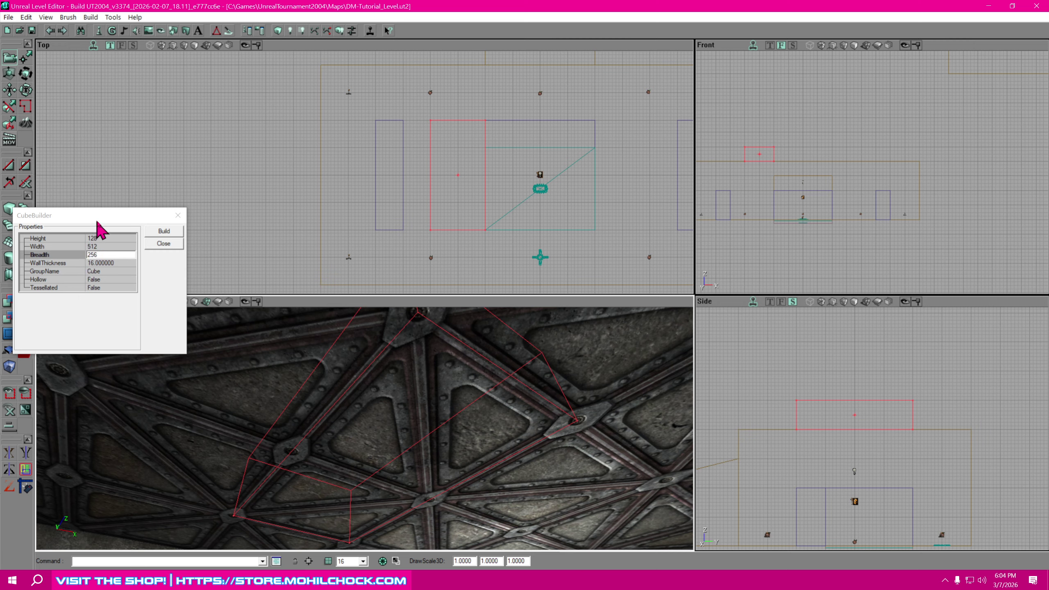
Close the cube builder properties and subtract the builder brush to cut an opening above the main room's ceiling.
click(163, 244)
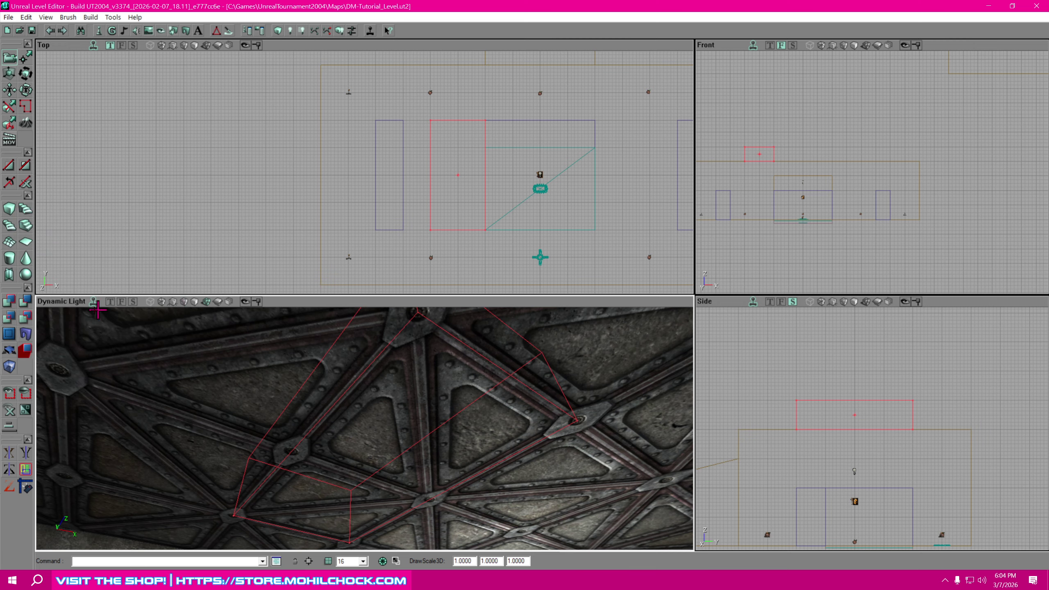
click(26, 304)
drag(444, 449, 388, 452)
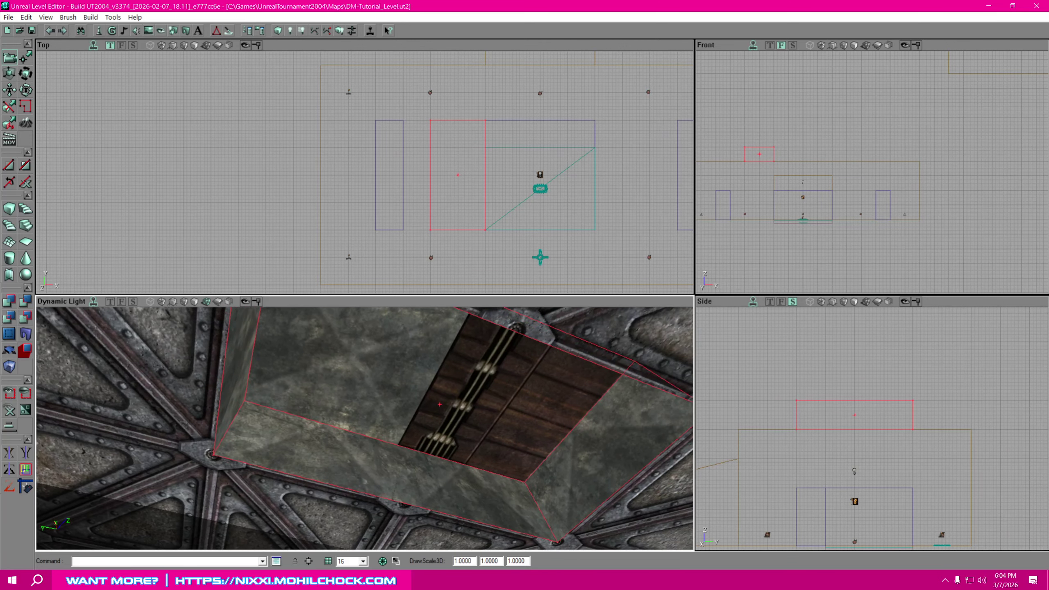
Select all four side walls of the new ceiling opening, leaving its top face unselected.
click(484, 497)
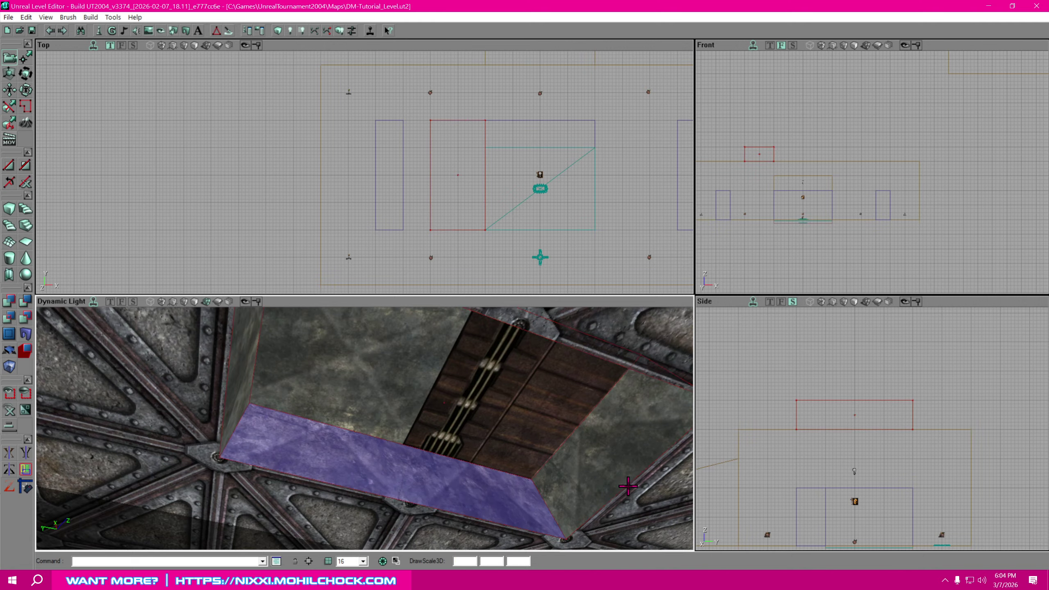
drag(484, 455, 413, 444)
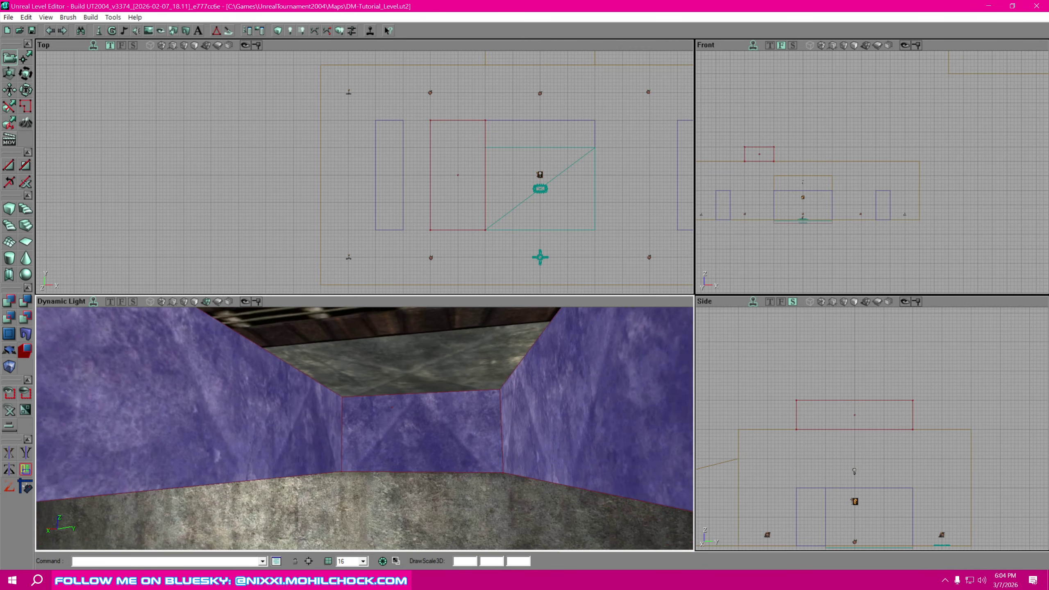
mouse_move(517, 460)
mouse_down()
mouse_move(475, 442)
mouse_move(438, 451)
mouse_move(413, 467)
mouse_move(409, 520)
mouse_up()
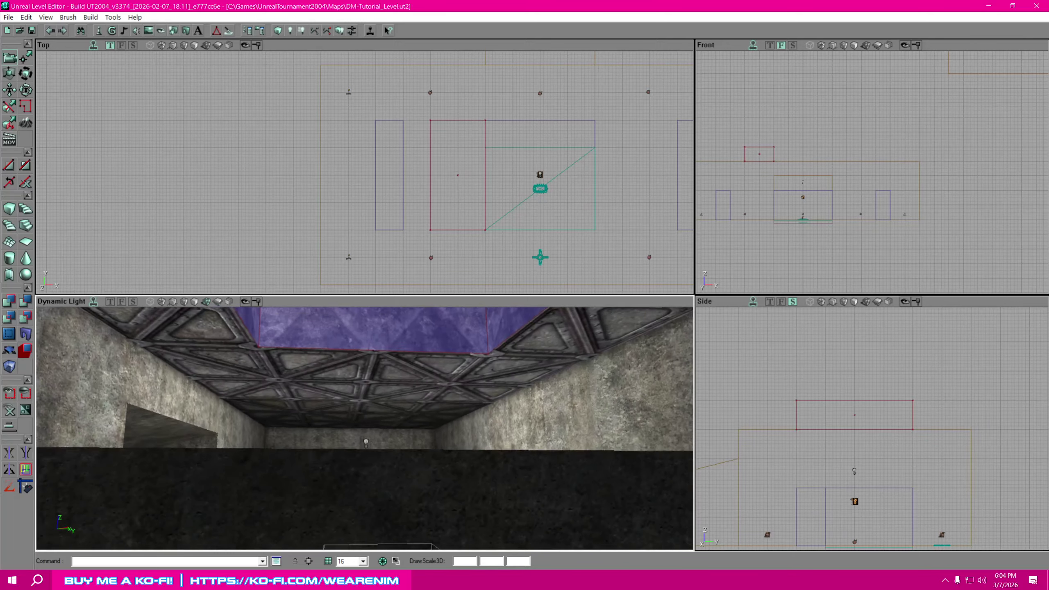
right_drag(409, 521, 413, 454)
drag(413, 454, 446, 426)
right_drag(486, 403, 479, 387)
Open the surface properties of the four side walls and pan their texture along V in steps of 64 to its plain grey metal band.
right_click(453, 457)
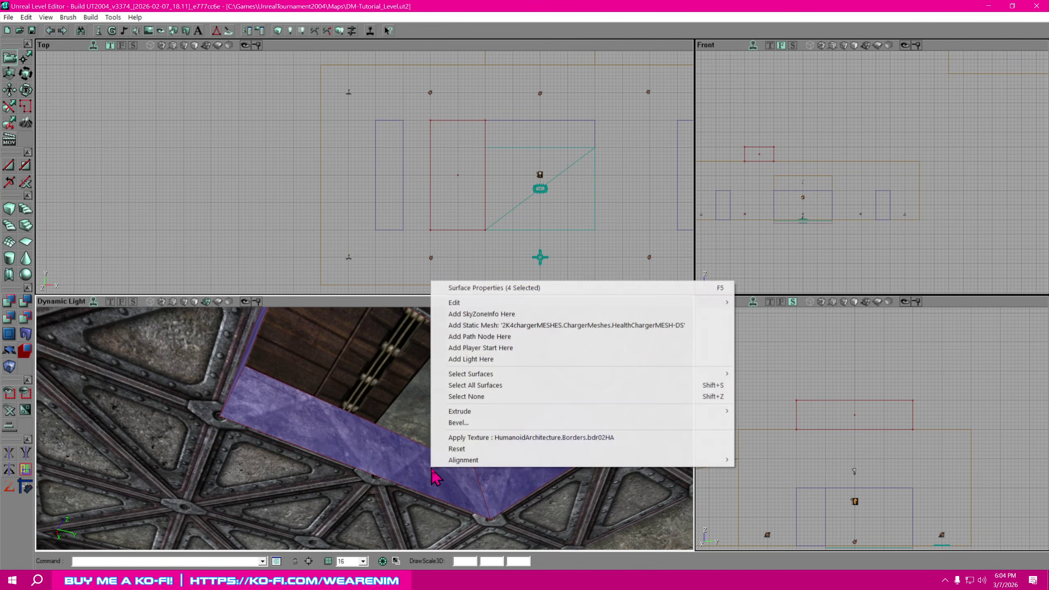
click(535, 286)
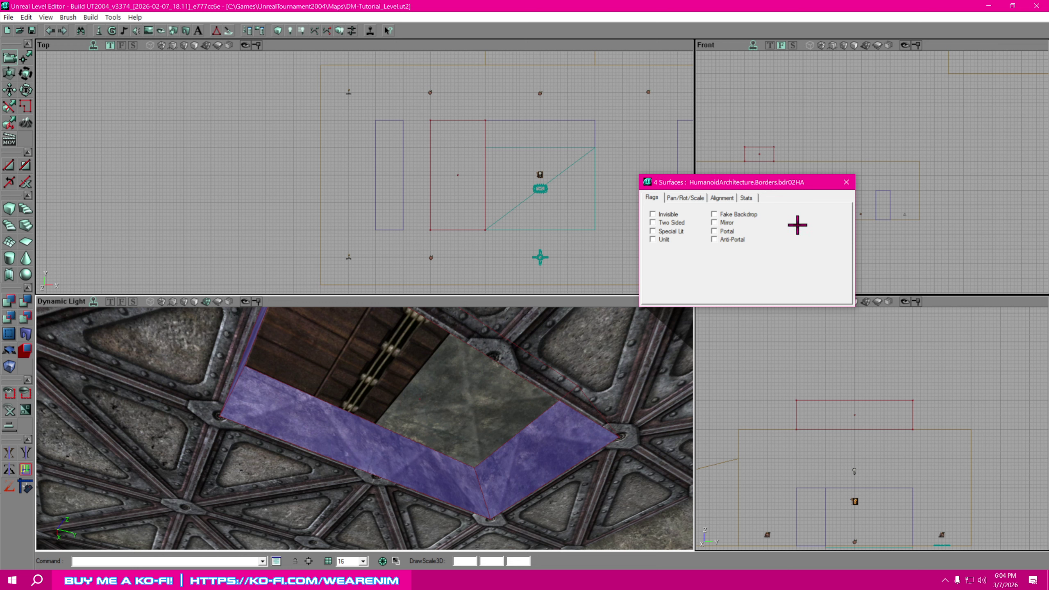
click(693, 198)
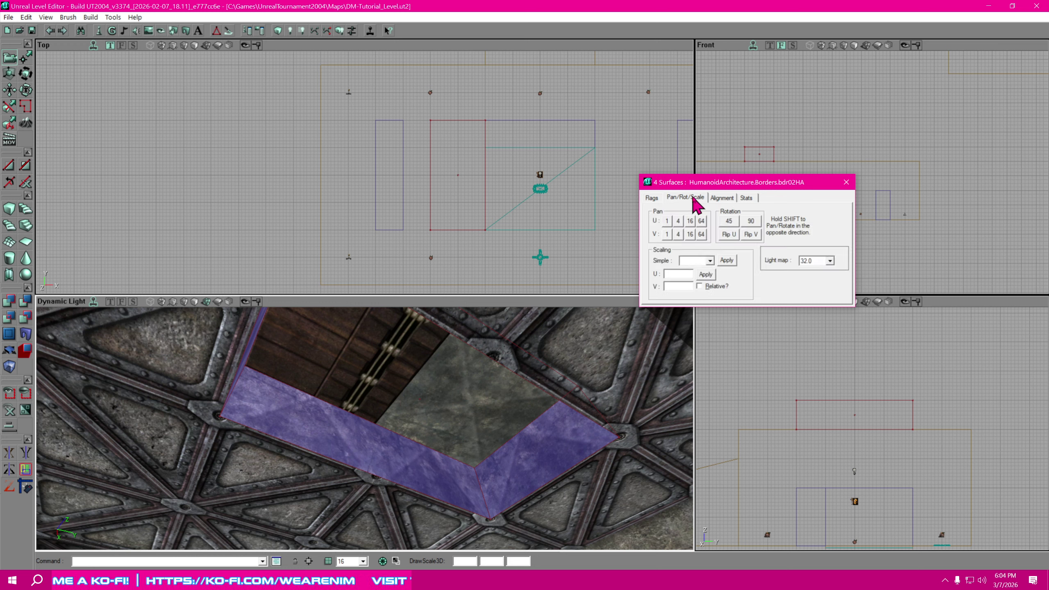
click(702, 235)
click(702, 235)
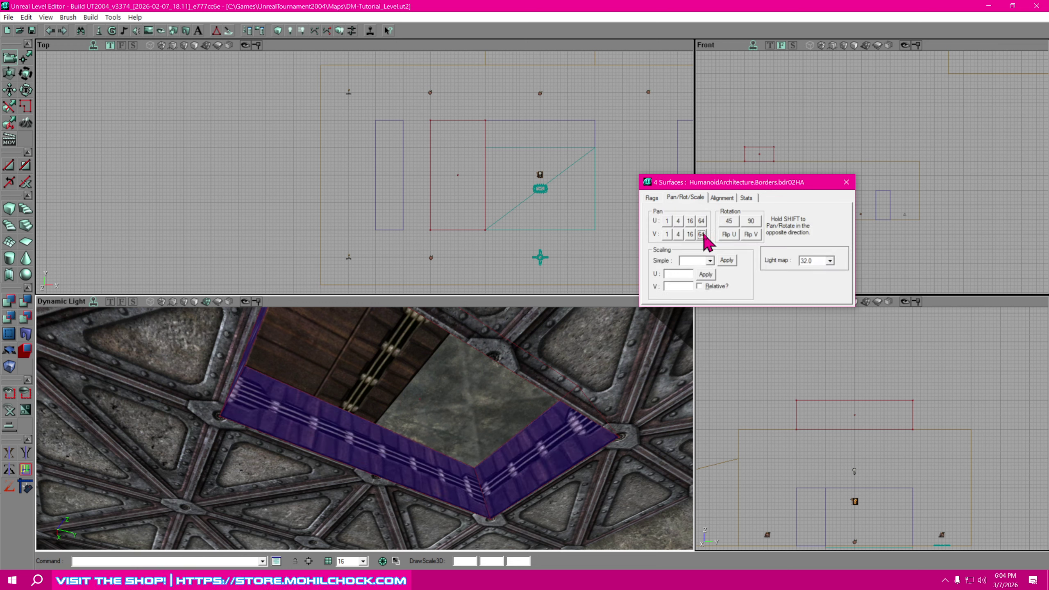
click(702, 234)
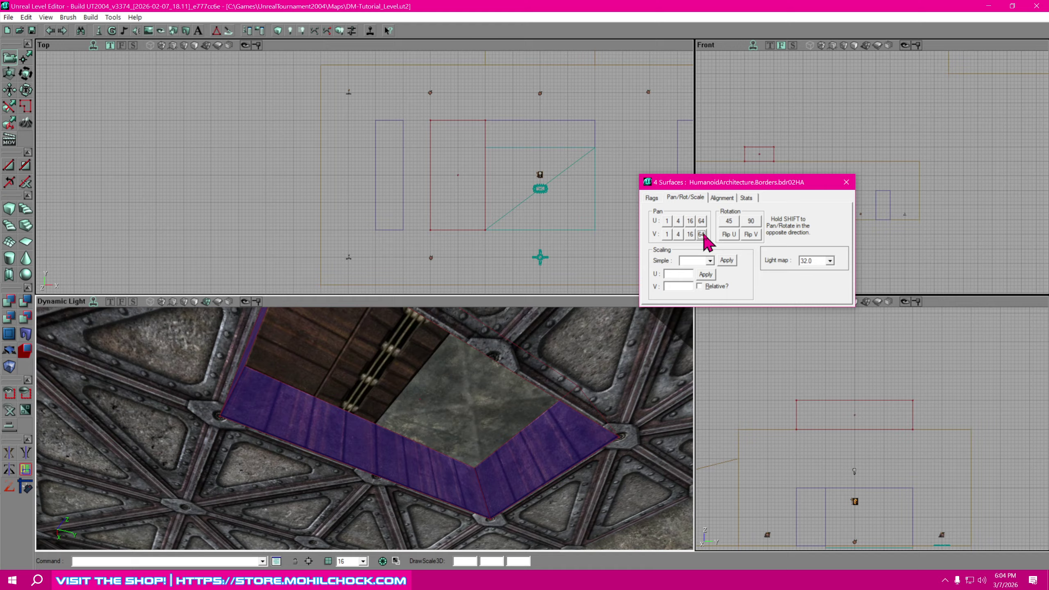
click(702, 234)
click(702, 235)
click(702, 234)
click(702, 234)
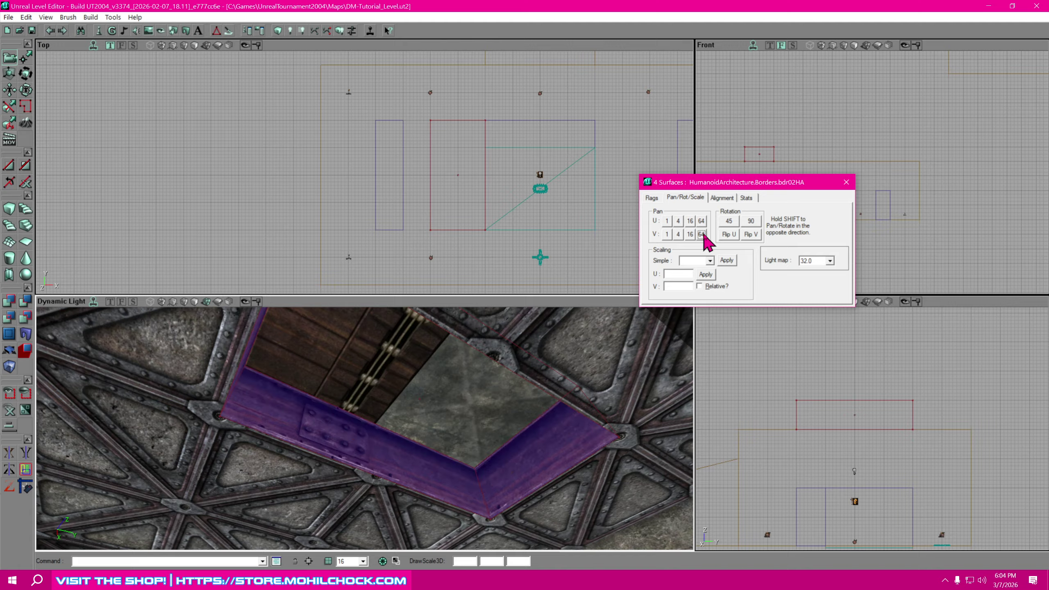
click(702, 234)
click(702, 234)
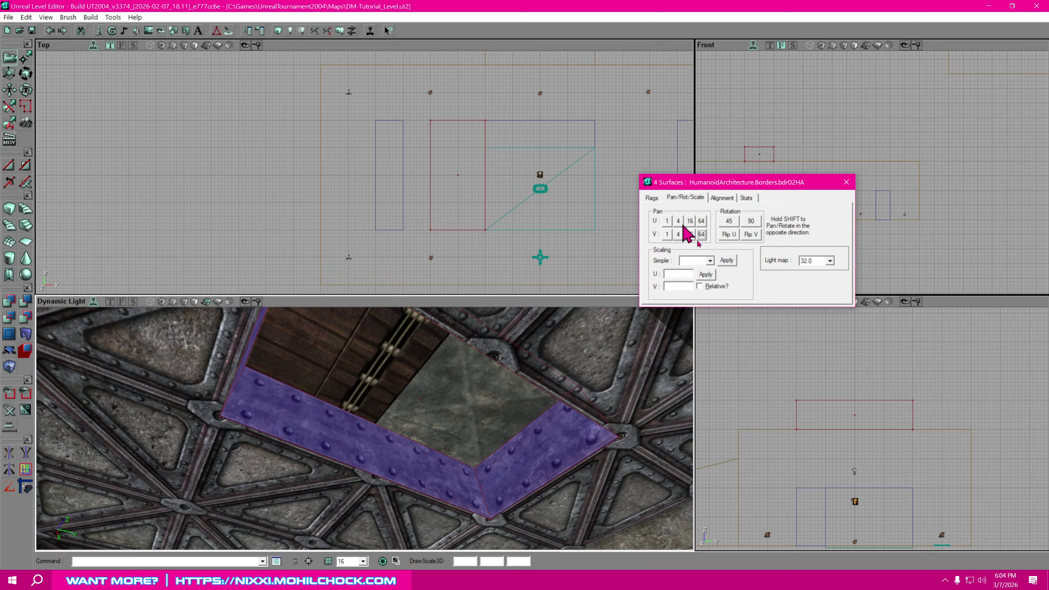
click(702, 234)
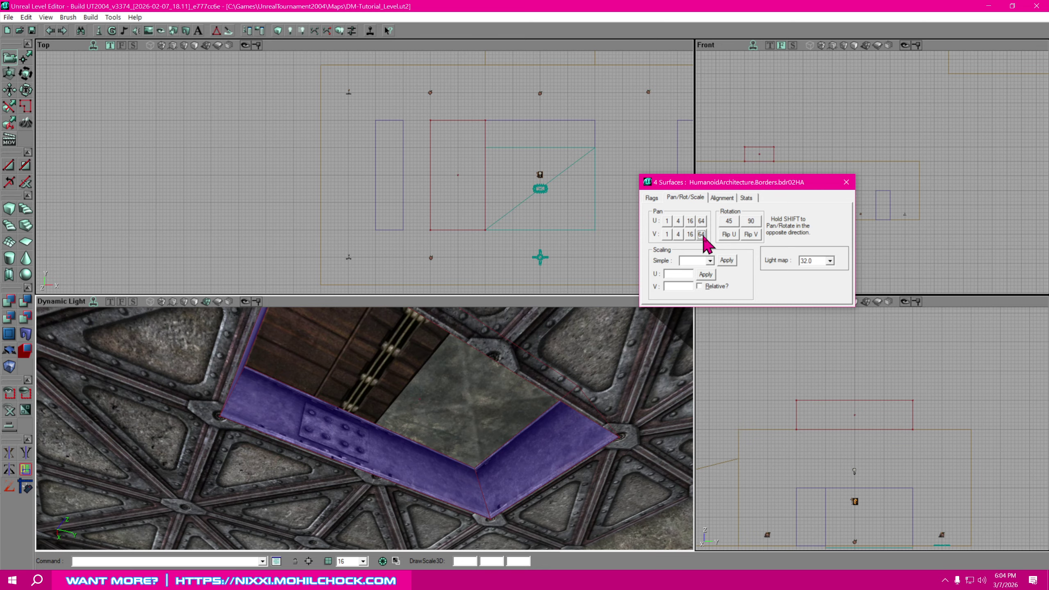
Pan the side walls' texture along U in steps of 64 to move the bolted plate off them, and inspect the opening.
click(702, 222)
click(702, 223)
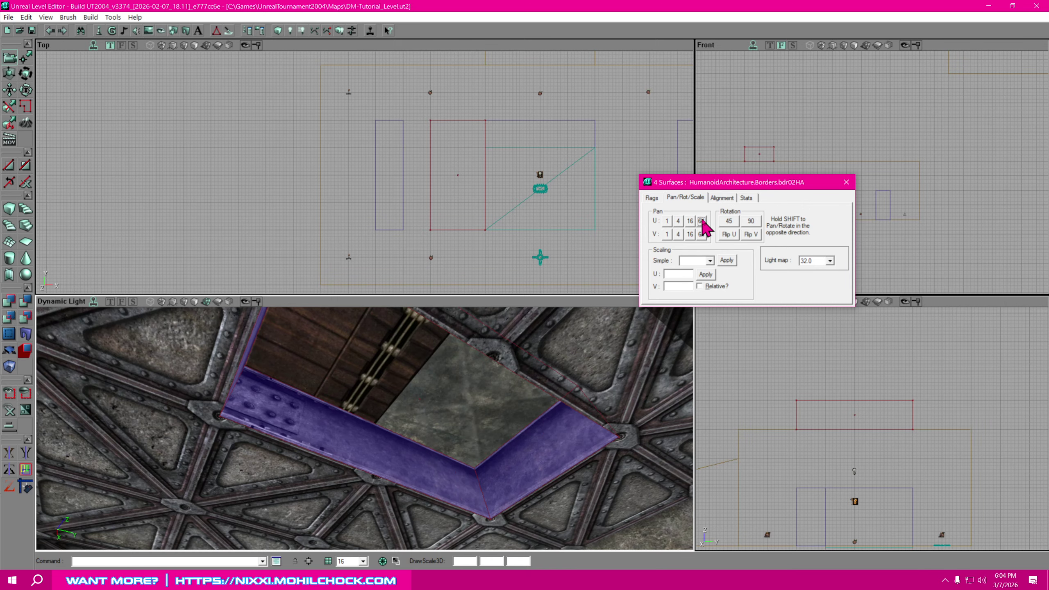
click(701, 222)
click(702, 222)
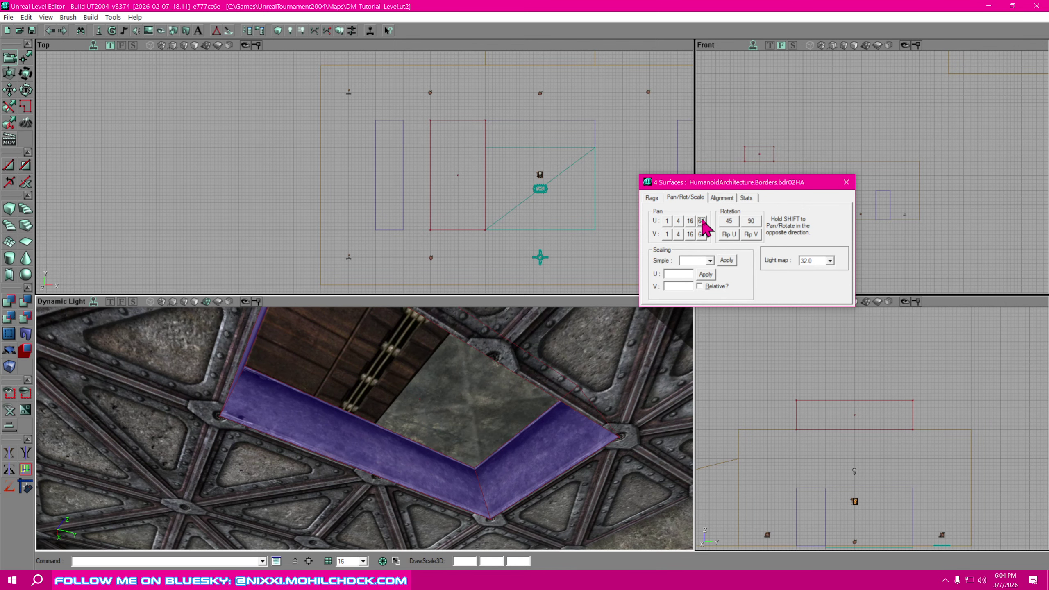
click(701, 222)
drag(523, 420, 669, 409)
drag(424, 453, 499, 430)
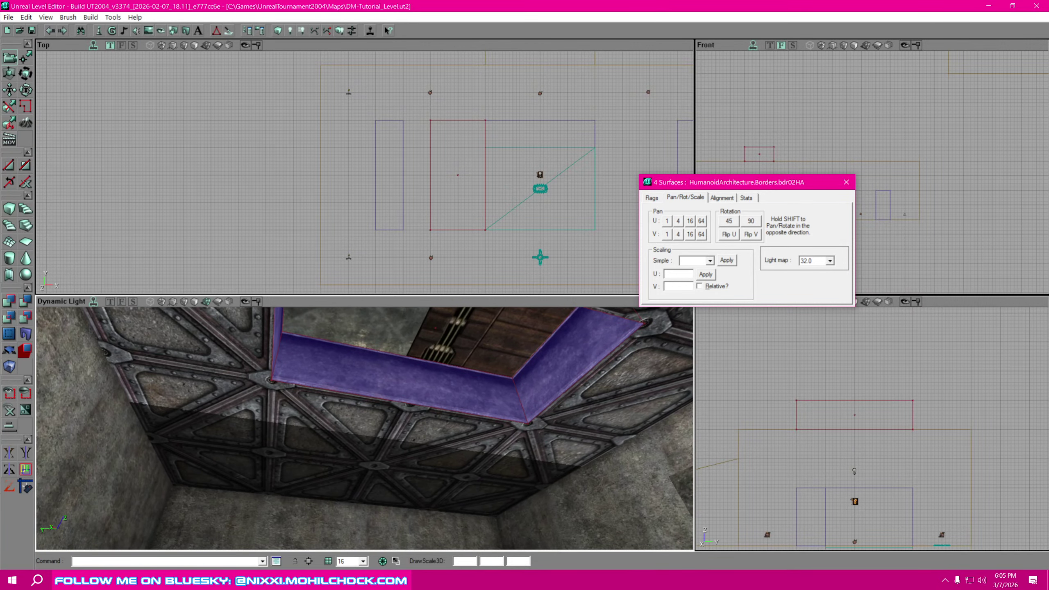
Clear the surface selection, select only the top face of the ceiling opening, and bring up the texture browser.
key(shift+n)
drag(415, 399, 533, 407)
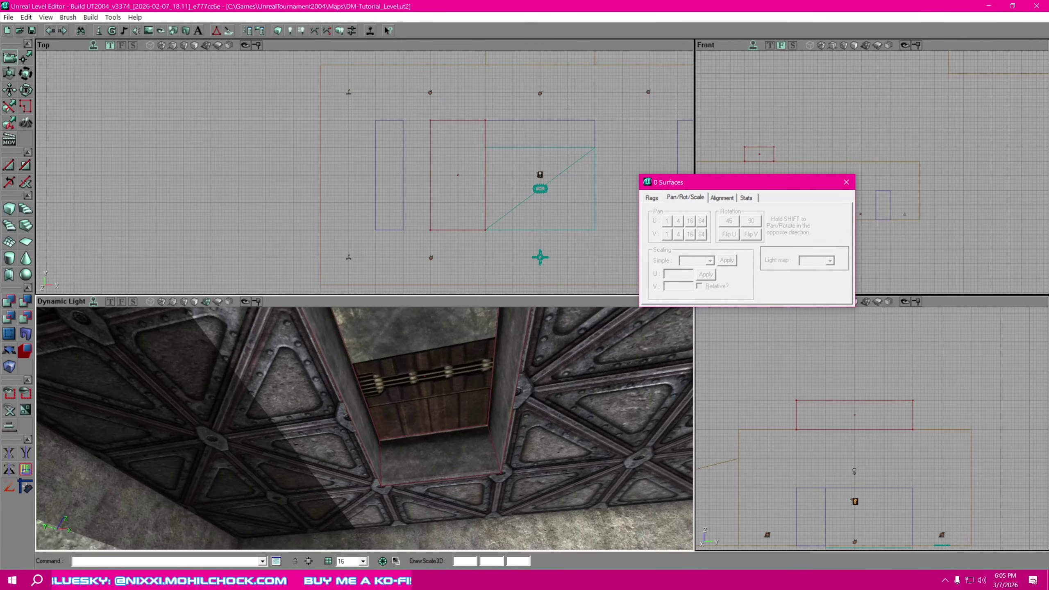
drag(390, 424, 385, 432)
click(449, 389)
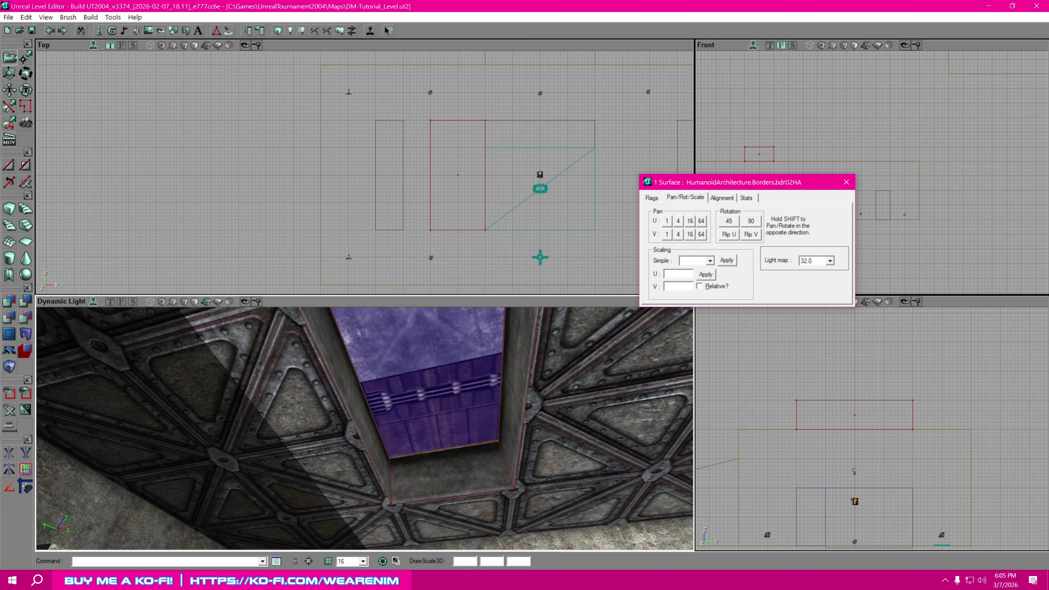
drag(799, 73, 889, 52)
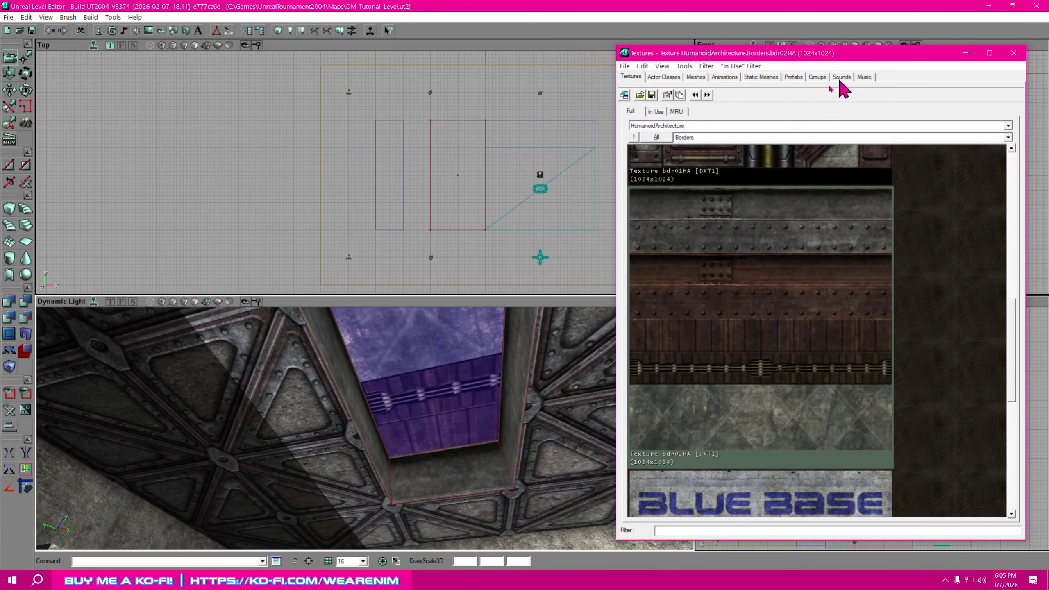
Apply the black bas31HA texture from HumanoidArchitecture's Bases group to the top surface of the ceiling recess and dismiss the texture browser.
click(707, 139)
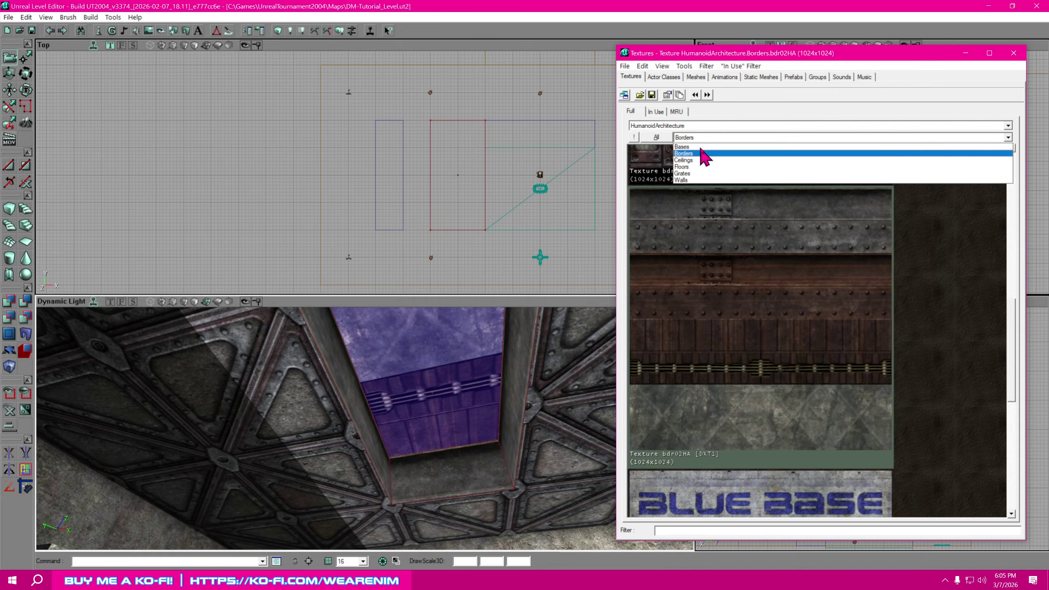
click(702, 149)
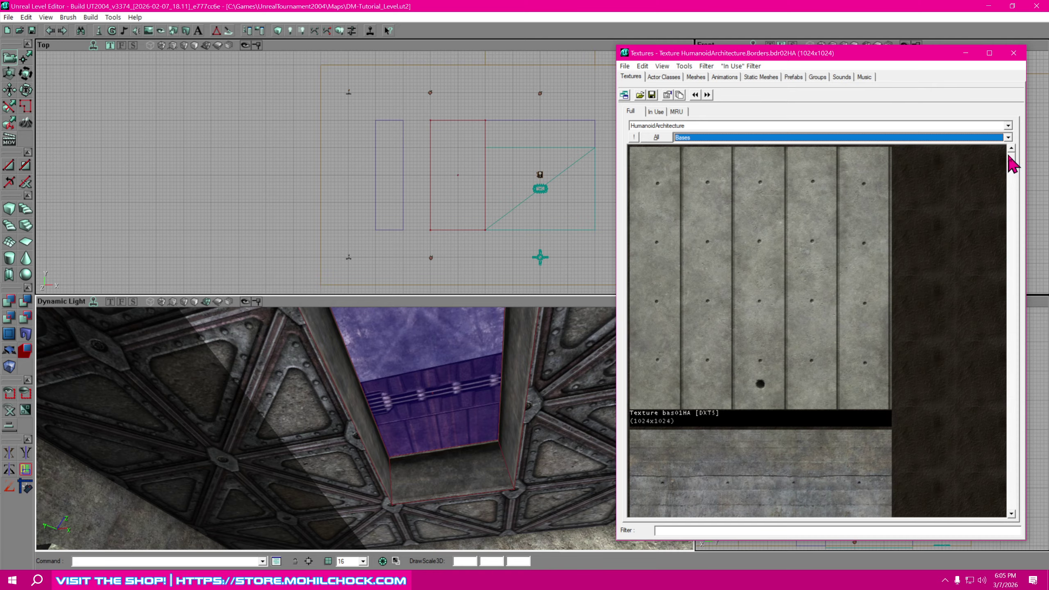
drag(1011, 163, 921, 416)
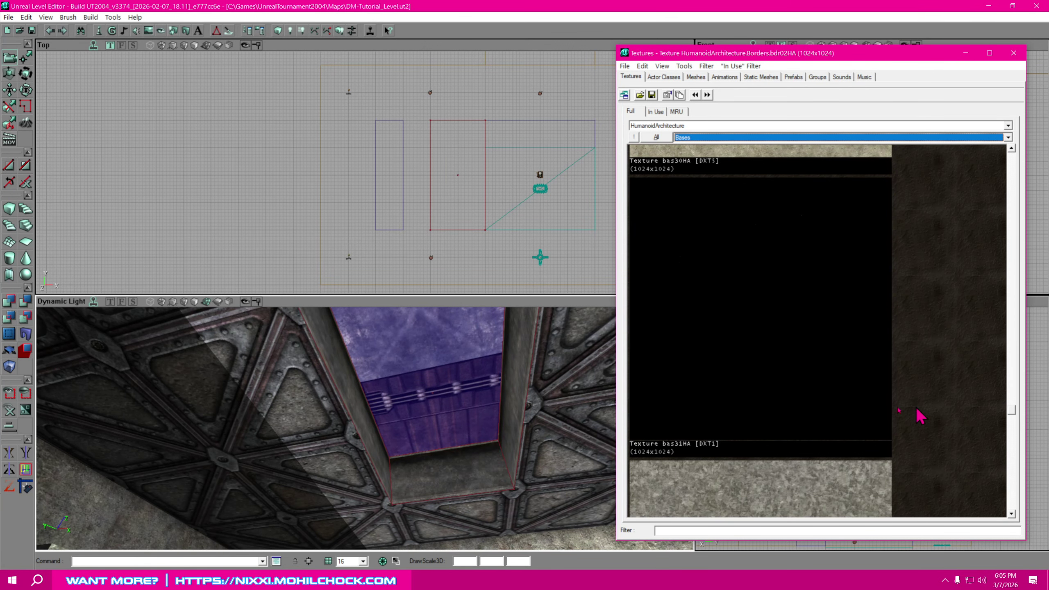
click(785, 345)
click(433, 437)
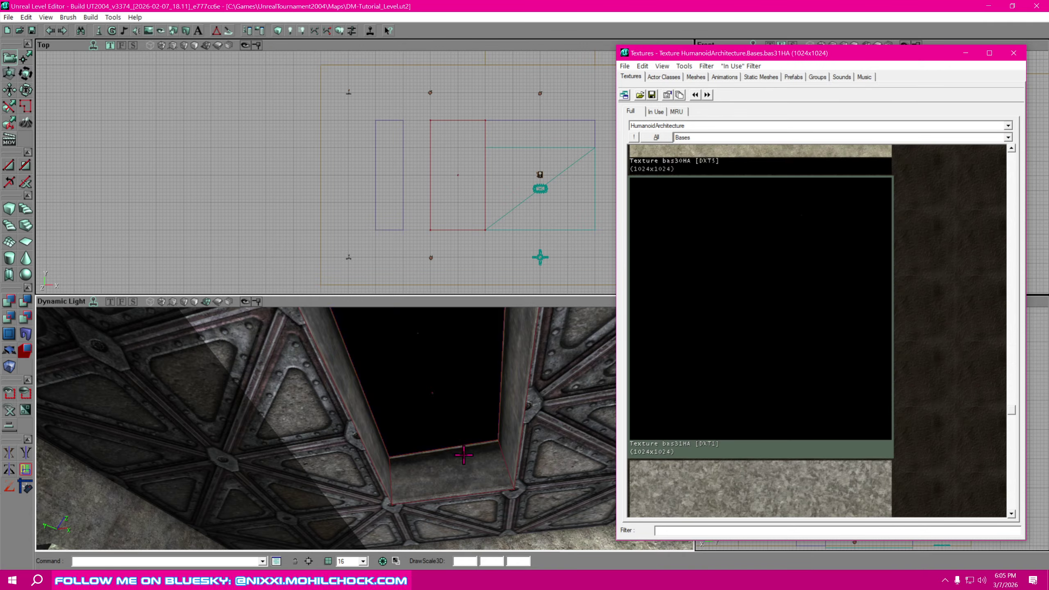
right_drag(464, 459, 530, 381)
right_drag(384, 441, 465, 455)
click(1014, 53)
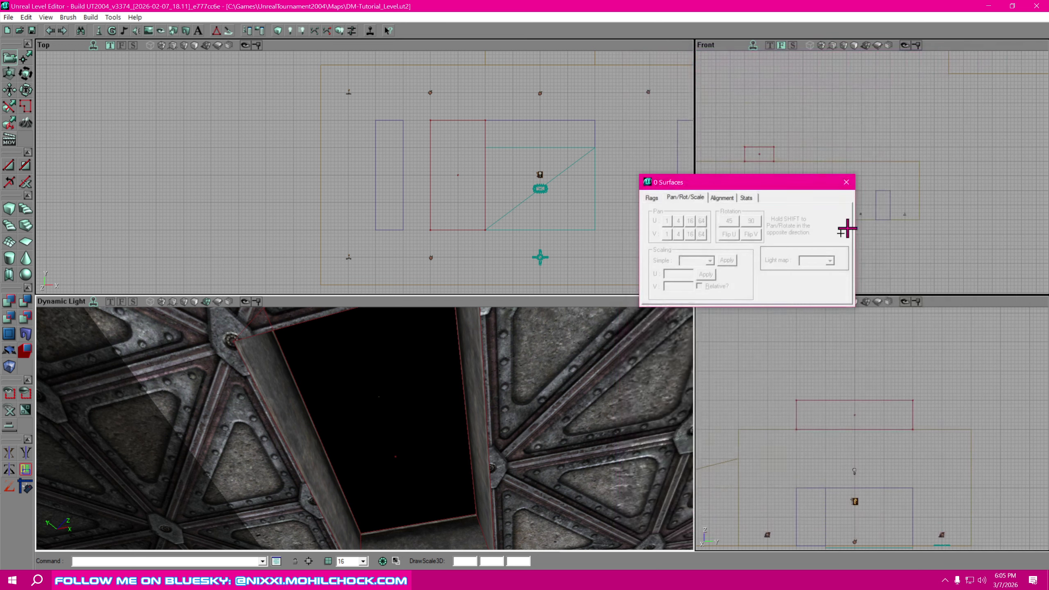
Set the Fake Backdrop and Unlit flags on the recess's black top surface.
right_drag(364, 428, 356, 452)
click(375, 393)
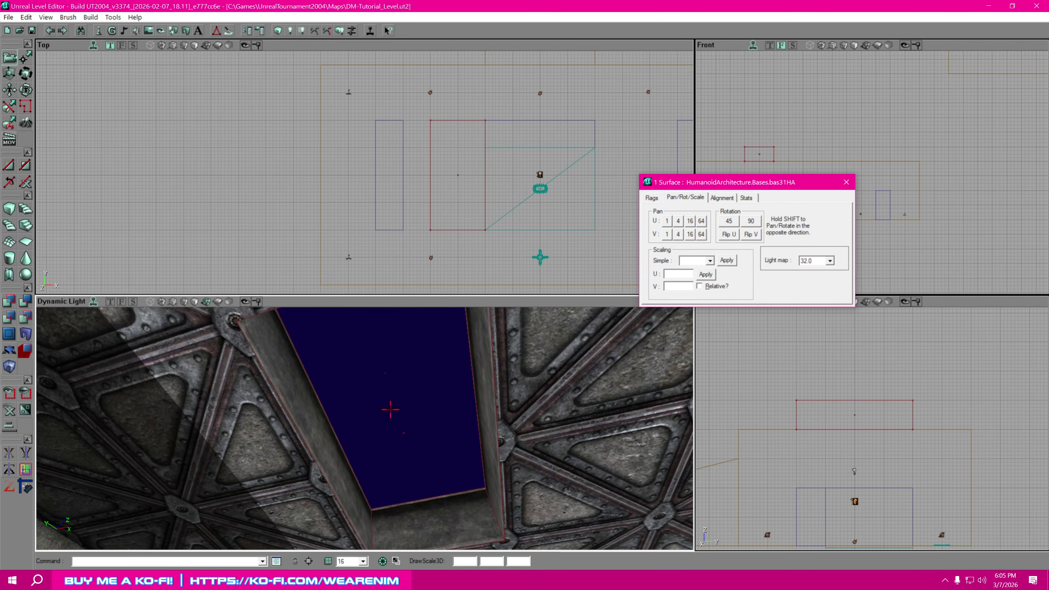
right_click(407, 383)
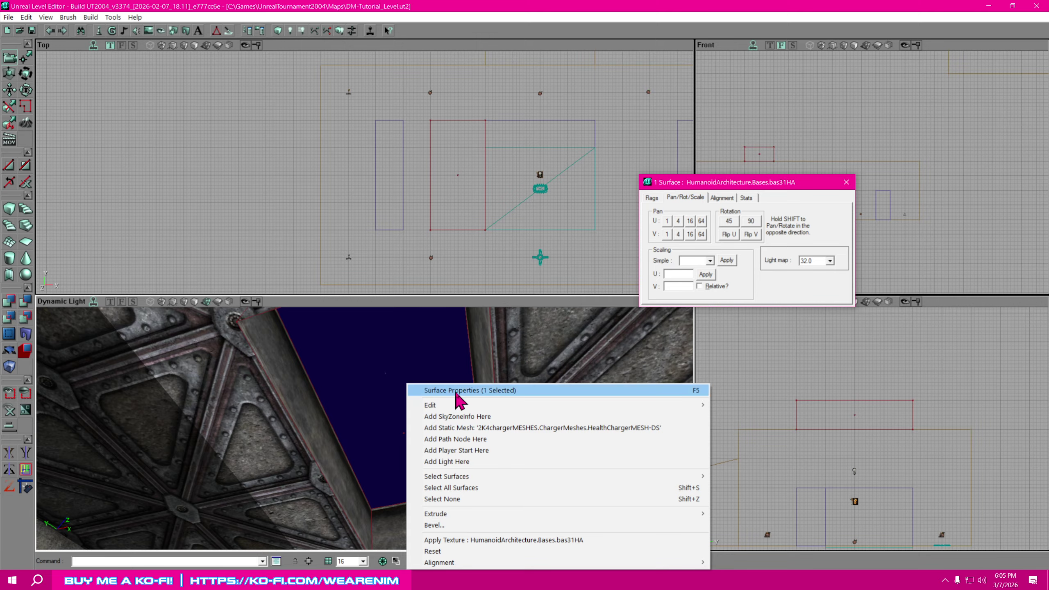
click(743, 183)
drag(761, 191, 740, 249)
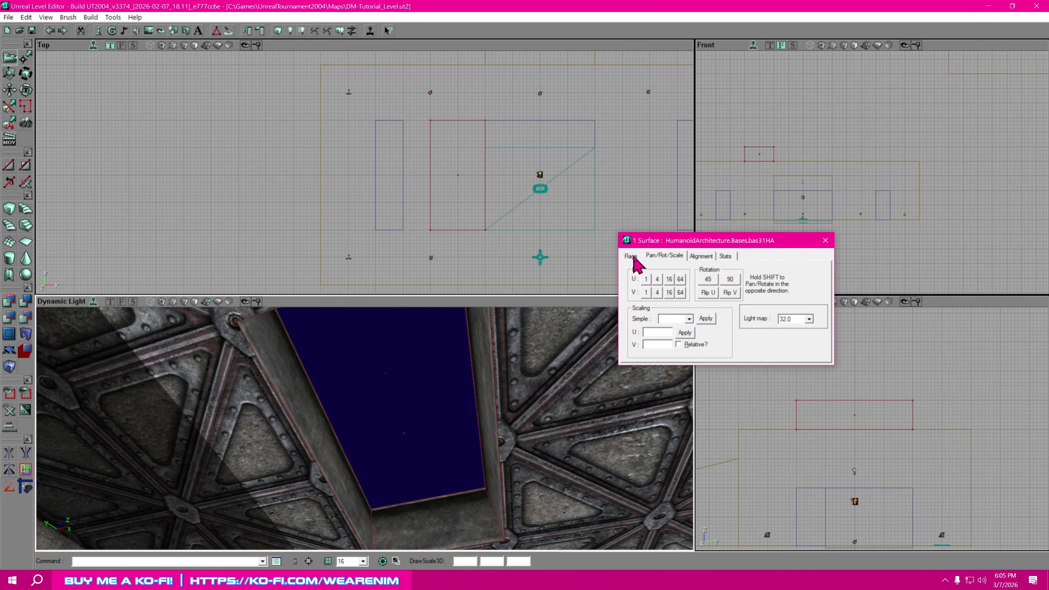
click(632, 256)
click(693, 274)
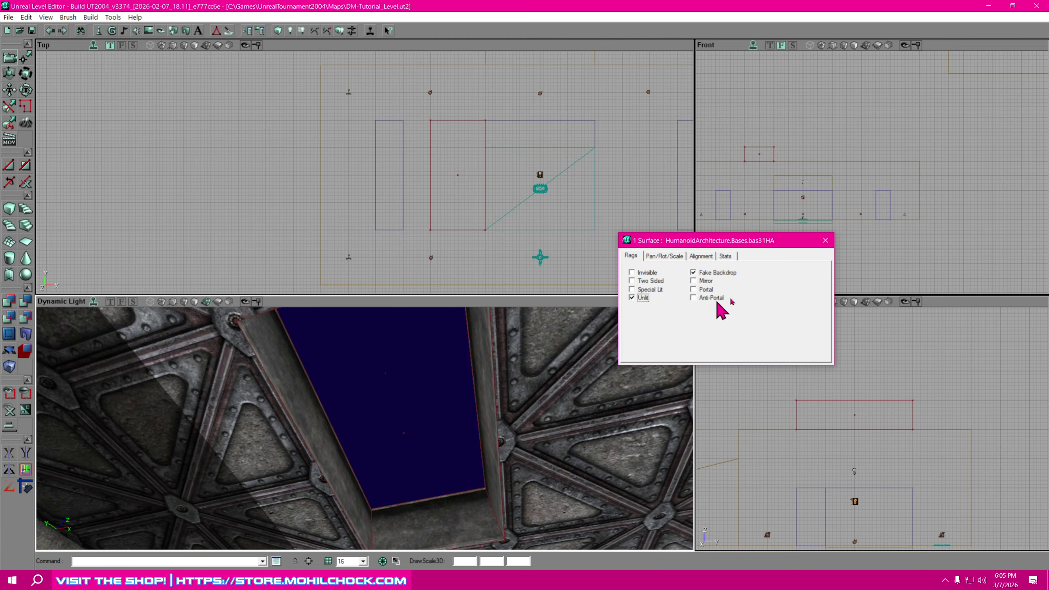
click(828, 242)
Build a cube builder brush with height 256 and width 256, keeping the other properties.
drag(564, 232, 540, 239)
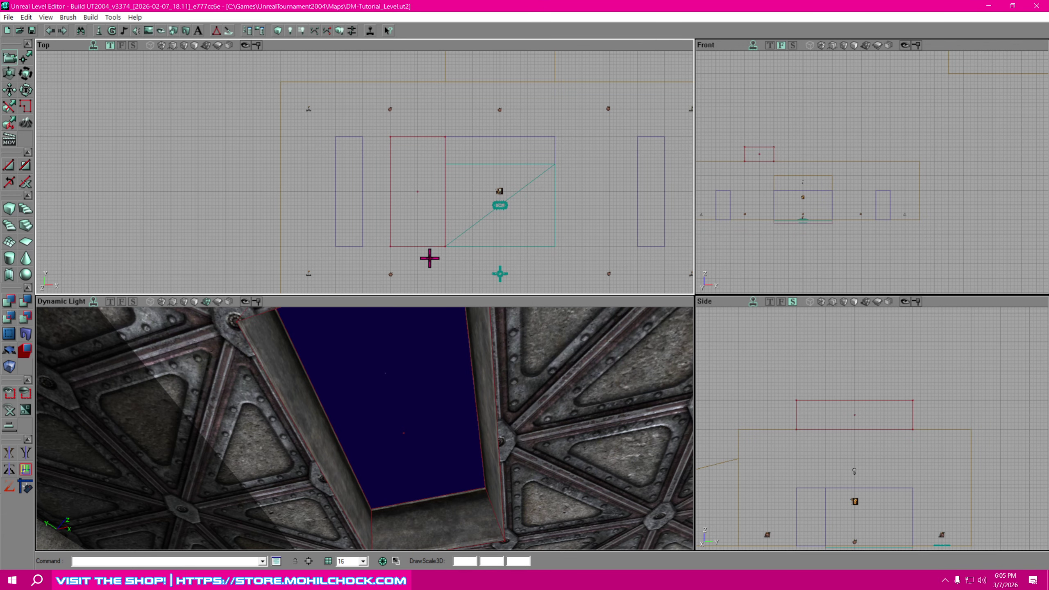
right_click(9, 211)
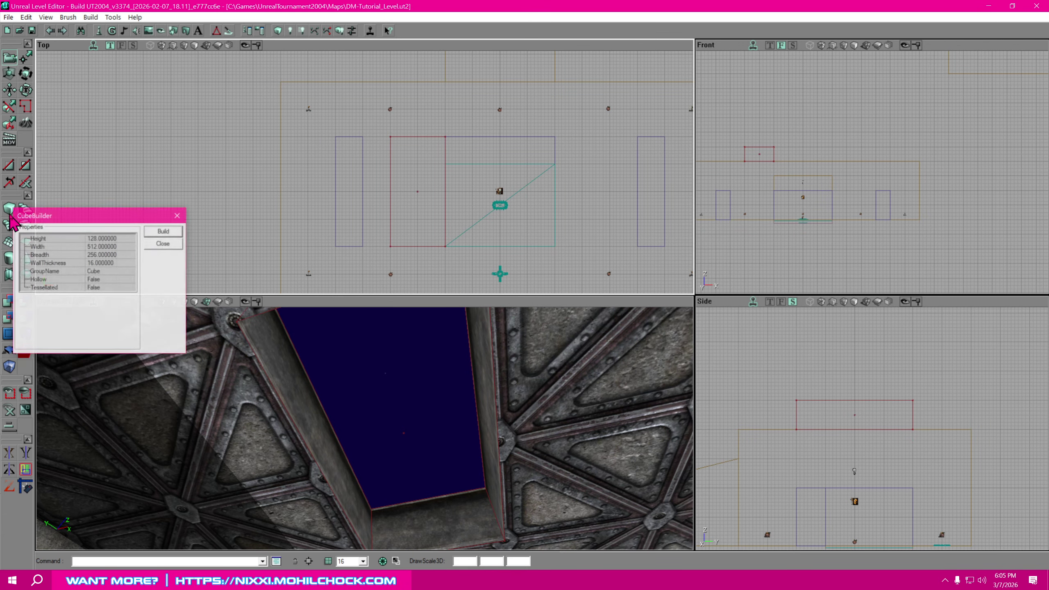
click(118, 238)
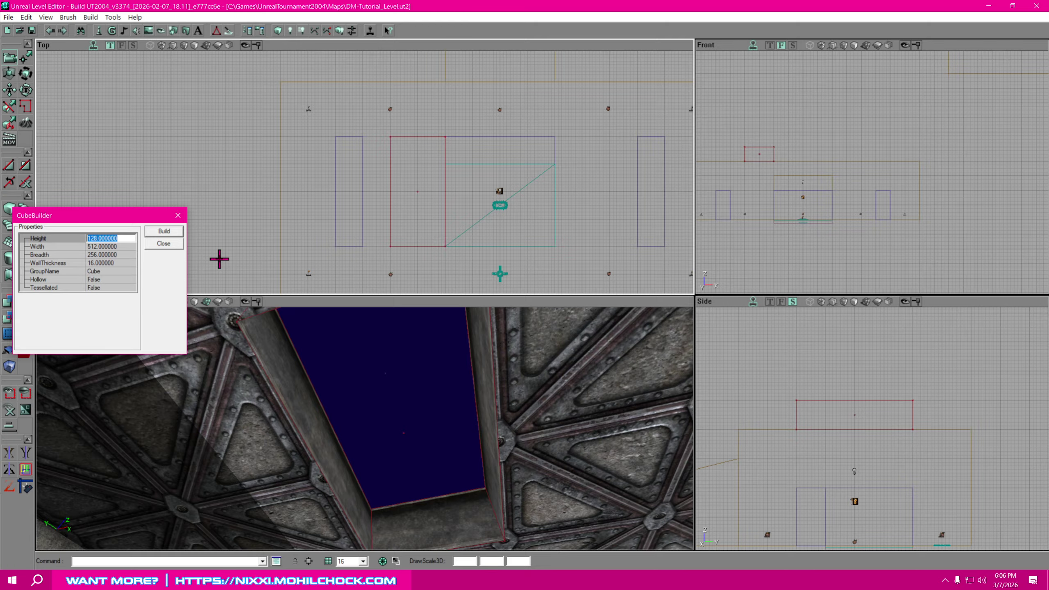
text(2)
click(125, 247)
text(2)
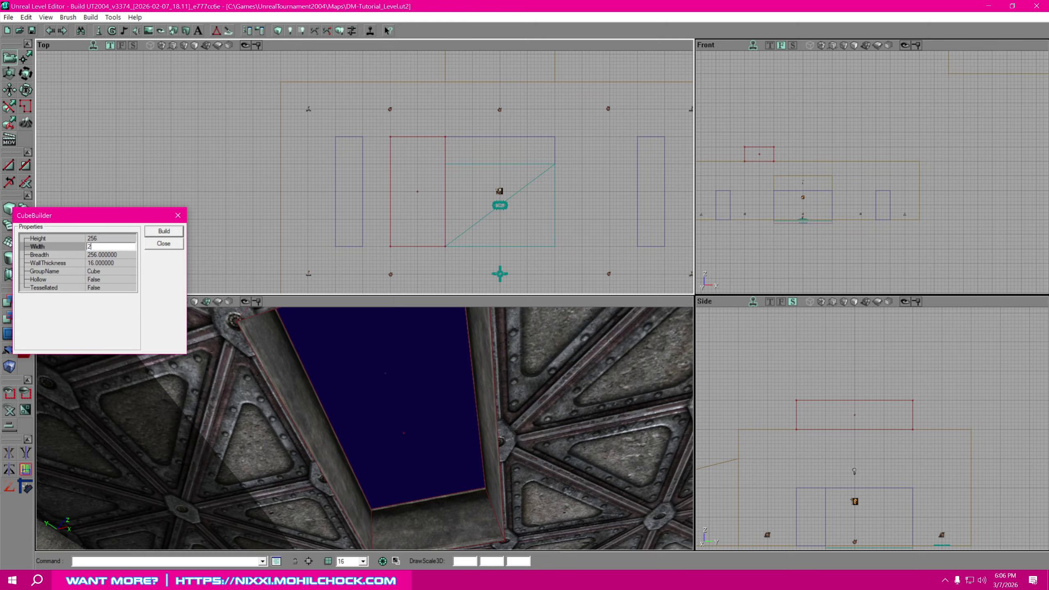
click(164, 232)
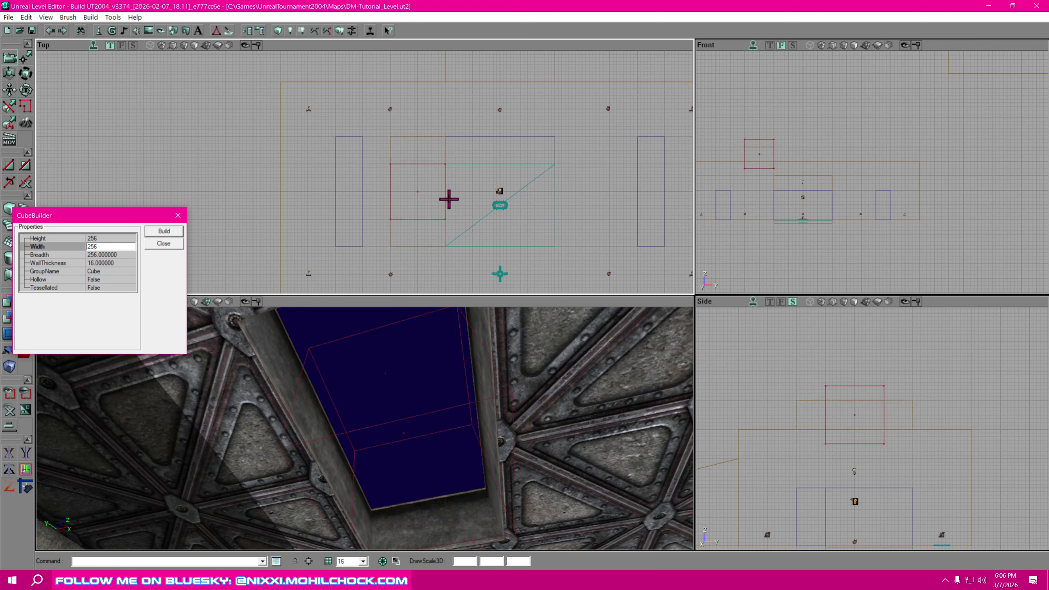
click(164, 244)
Move the cube builder brush outside the room, lined up with the room's centre and resting at floor level, and deselect it.
mouse_move(459, 227)
ctrl+mouse_down()
mouse_move(576, 347)
mouse_move(545, 433)
ctrl+mouse_up()
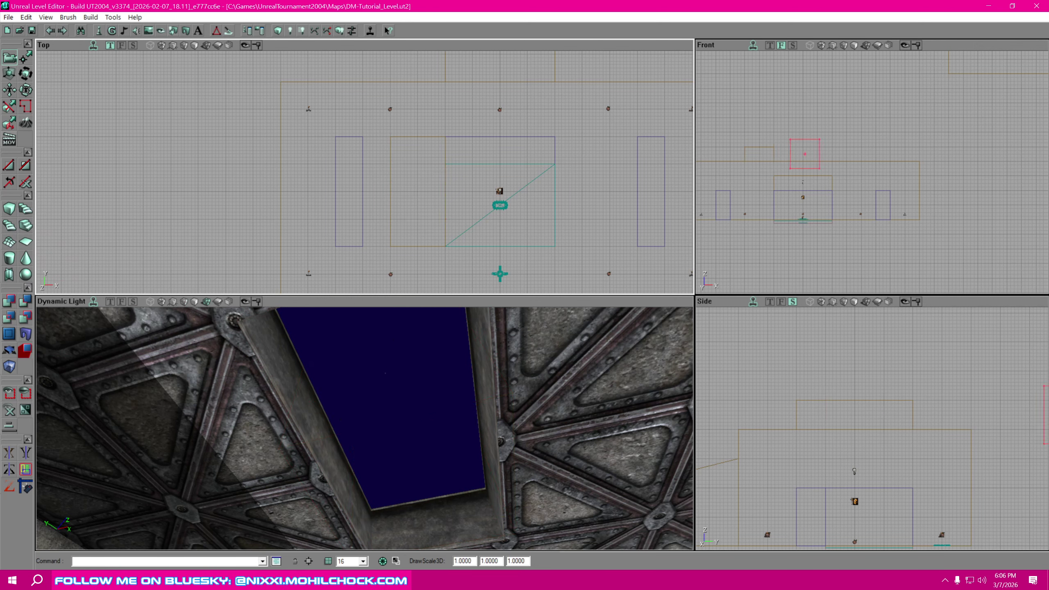
drag(828, 172, 823, 163)
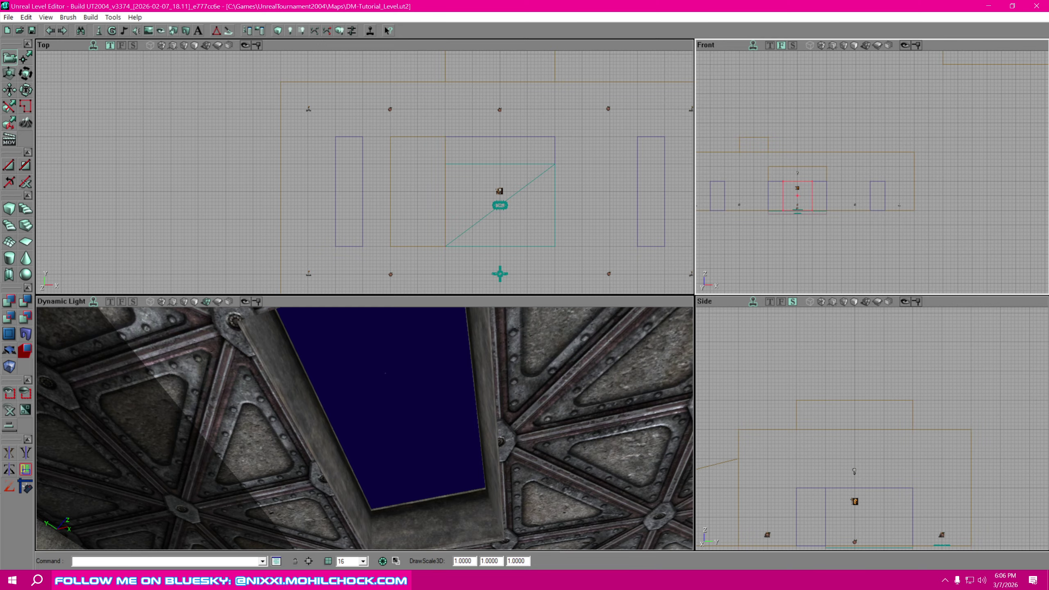
click(498, 261)
Duplicate the ceiling recess brush and place the copy at the same height on the opposite side of the central pool.
mouse_move(498, 262)
mouse_down()
mouse_move(448, 267)
mouse_move(415, 231)
mouse_up()
click(365, 251)
right_click(361, 219)
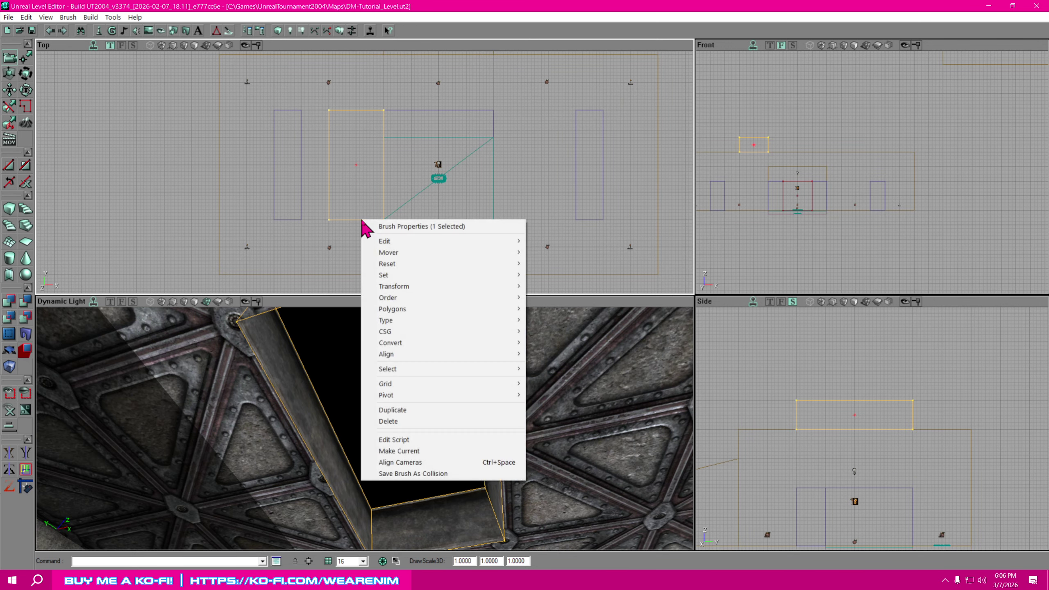
click(408, 409)
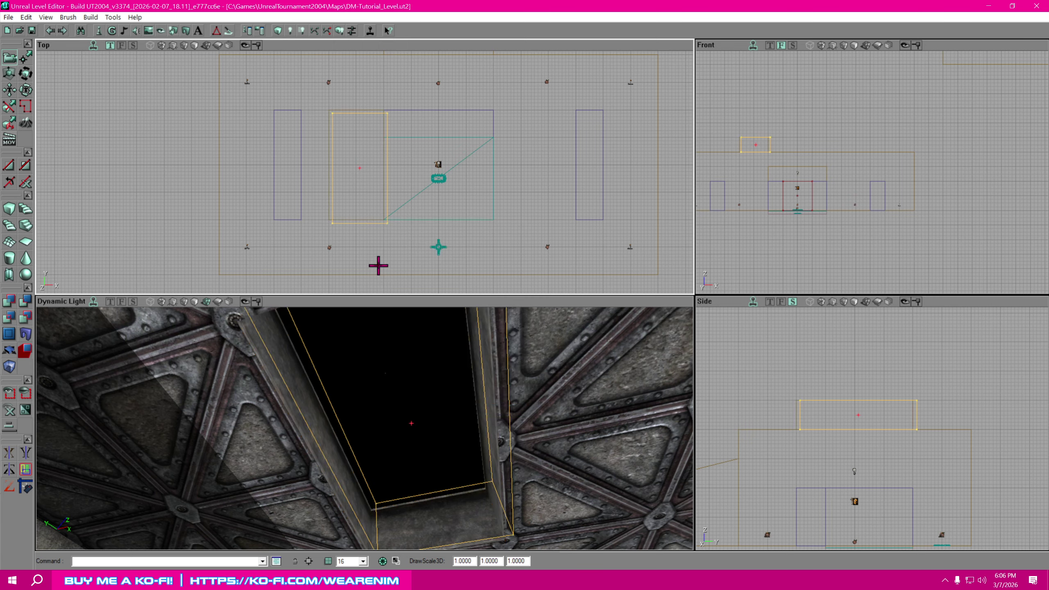
ctrl+drag(360, 224, 548, 222)
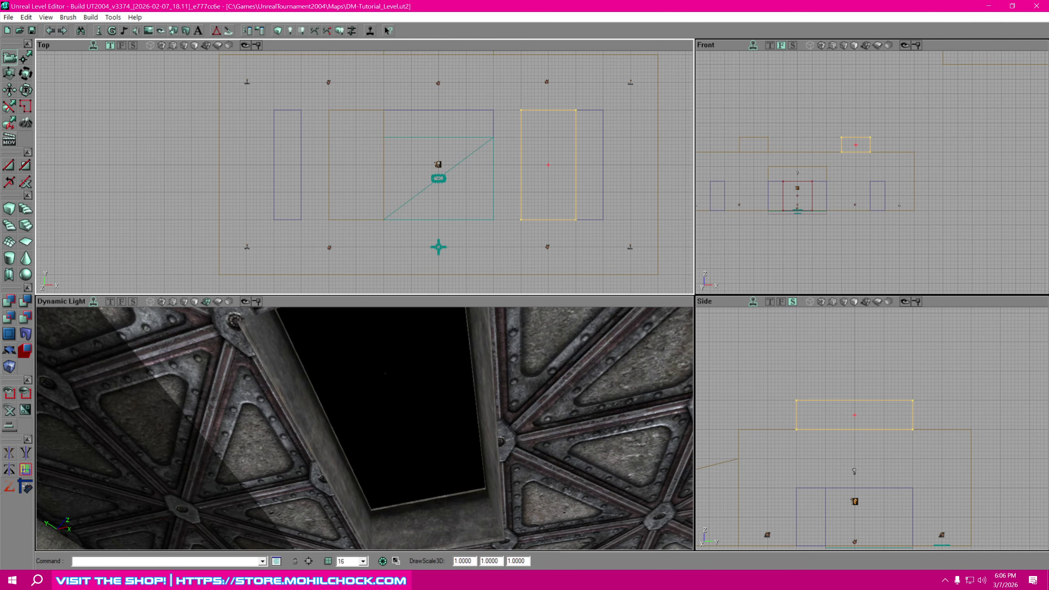
click(514, 245)
Move the duplicated recess brush inward until its inner edge meets the central pool's edge, and build the whole level.
right_drag(525, 451, 549, 507)
drag(525, 451, 525, 492)
right_drag(364, 428, 330, 442)
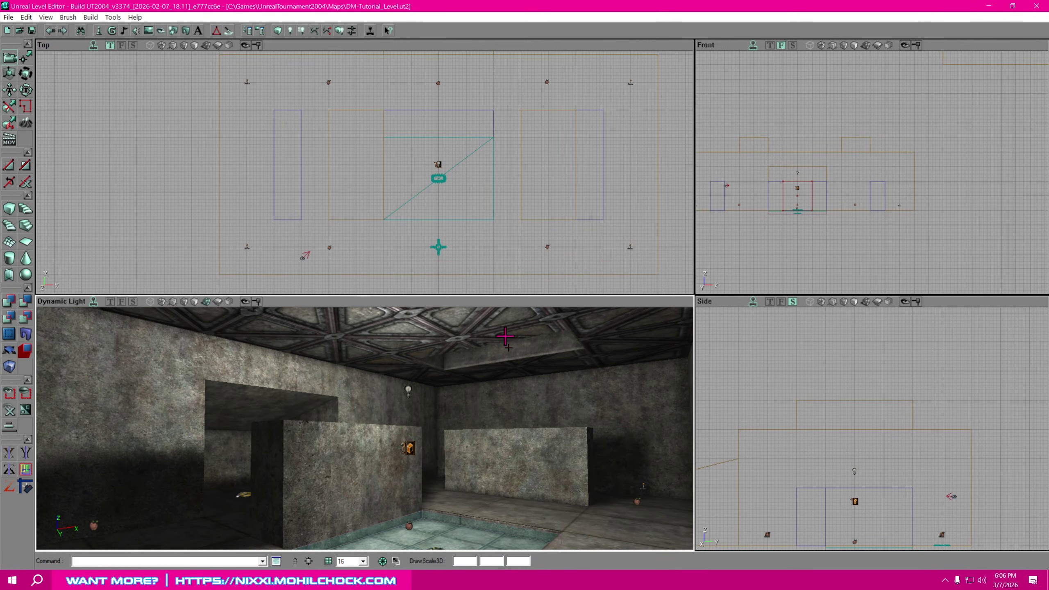
right_drag(506, 337, 508, 294)
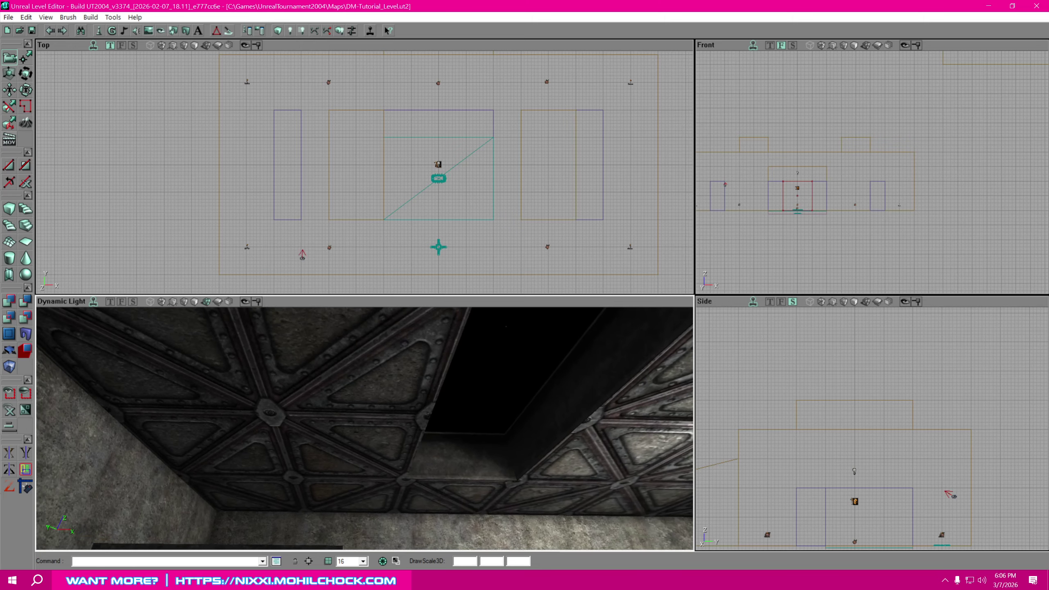
right_drag(440, 417, 486, 398)
right_drag(415, 404, 458, 434)
mouse_move(399, 409)
right_down()
mouse_move(426, 402)
mouse_move(411, 403)
right_up()
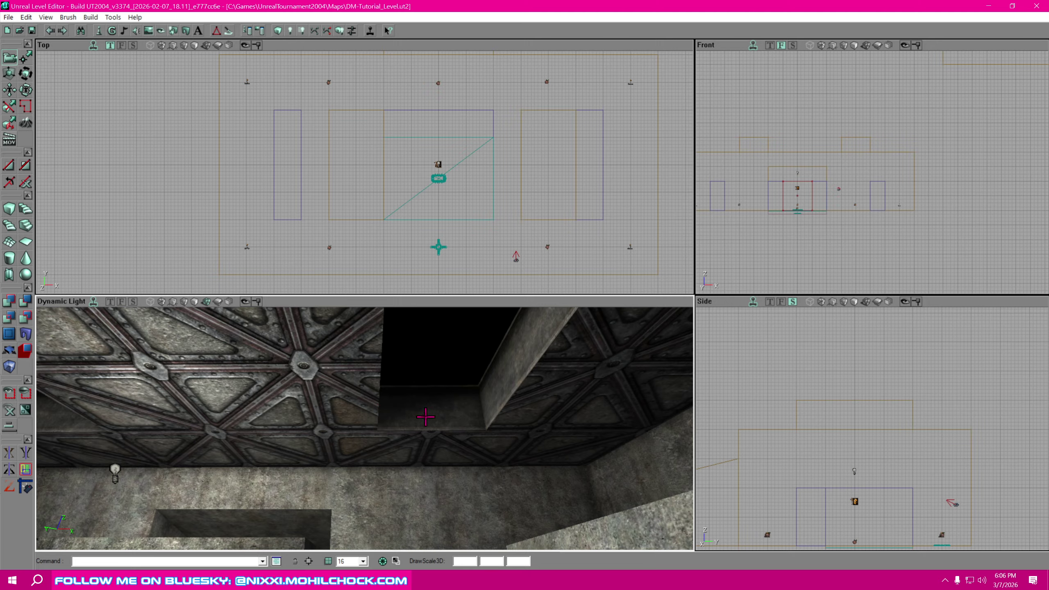
click(541, 219)
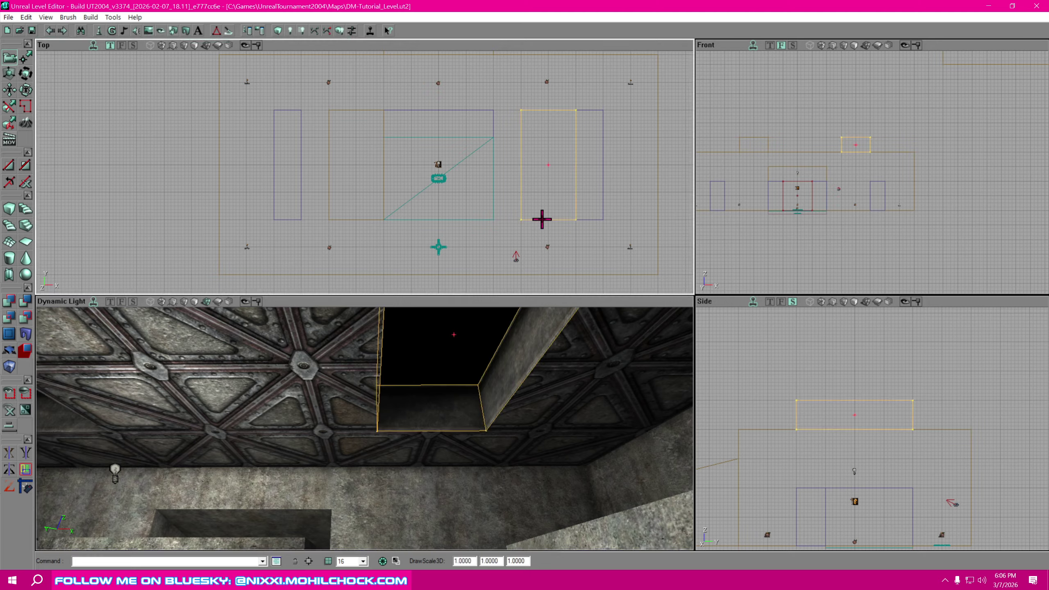
ctrl+drag(556, 200, 528, 200)
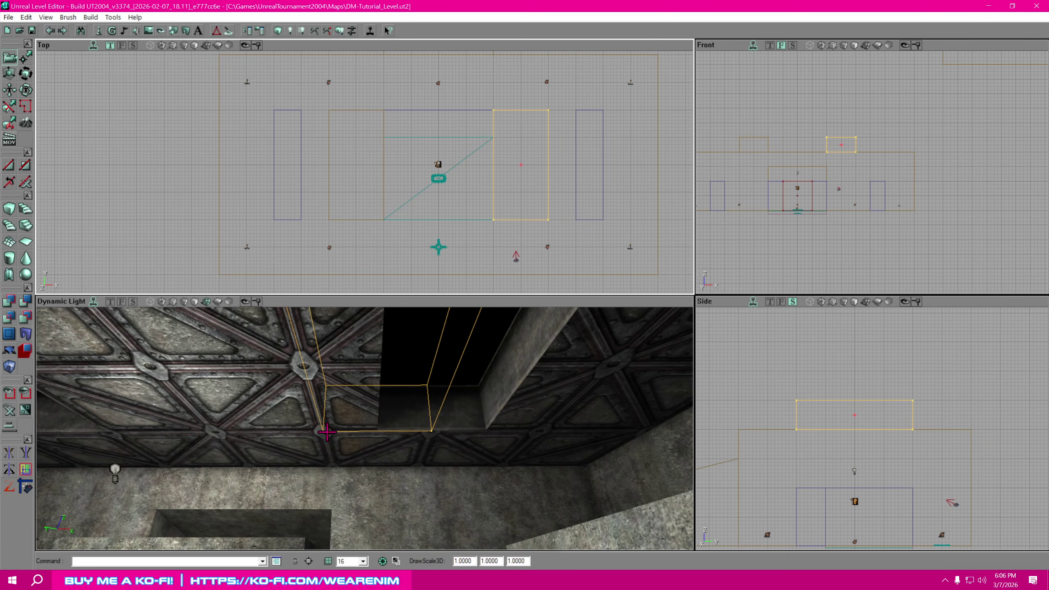
click(339, 31)
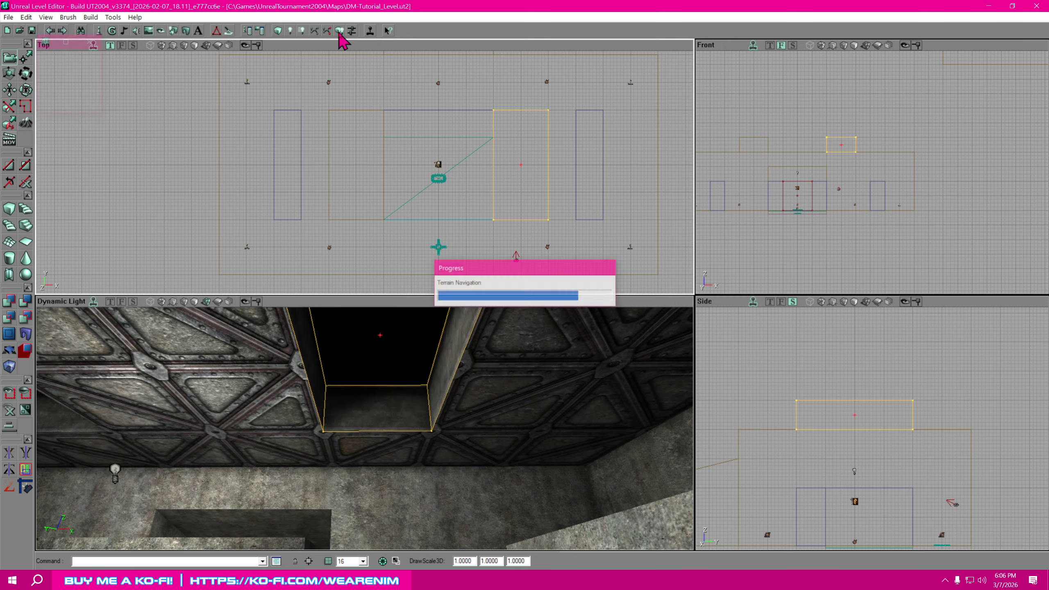
Deselect the recess brush and examine both rebuilt ceiling openings from inside the room.
drag(406, 318, 365, 306)
mouse_move(365, 428)
right_down()
mouse_move(281, 430)
mouse_move(351, 442)
mouse_move(347, 455)
mouse_move(372, 446)
right_up()
right_drag(479, 468, 480, 467)
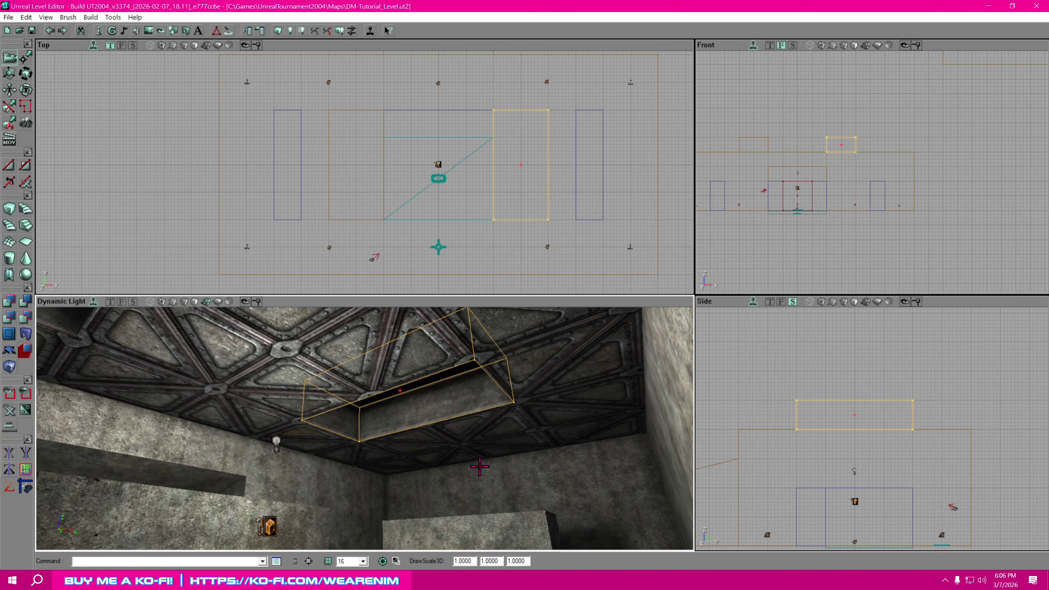
click(617, 504)
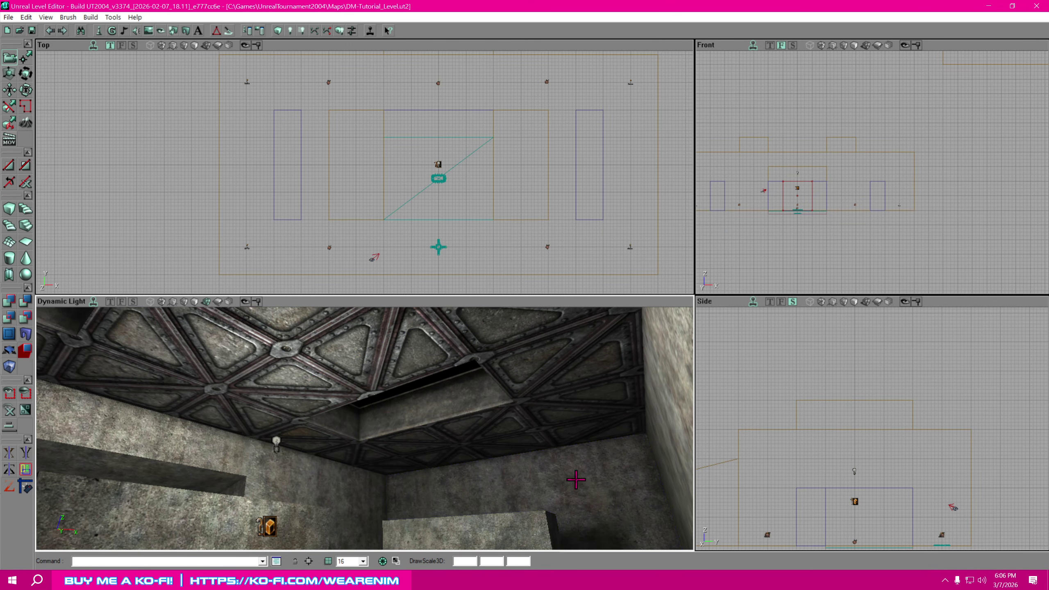
right_drag(575, 480, 562, 534)
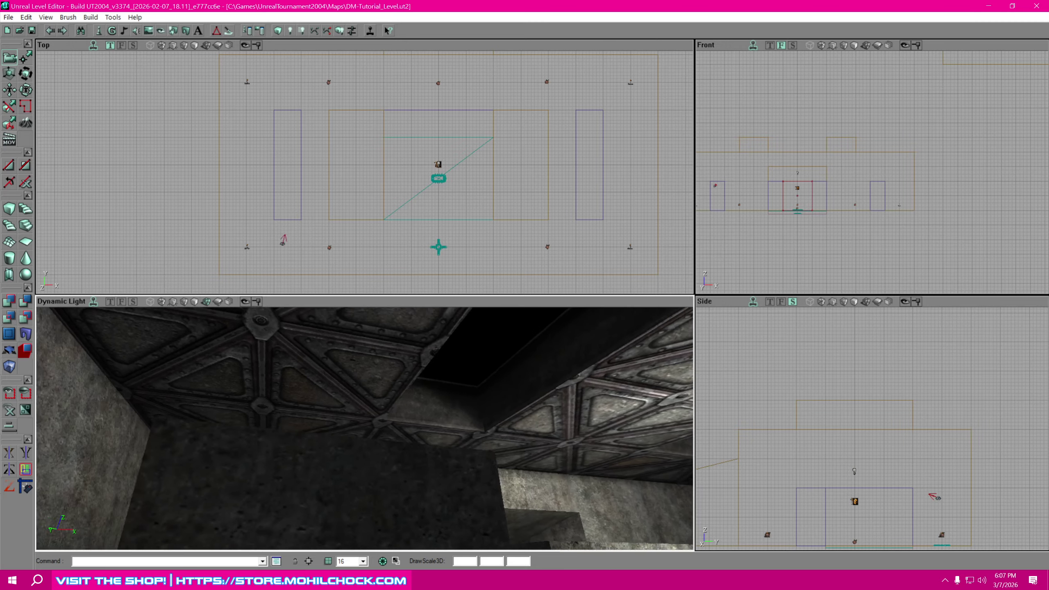
right_drag(364, 429, 365, 359)
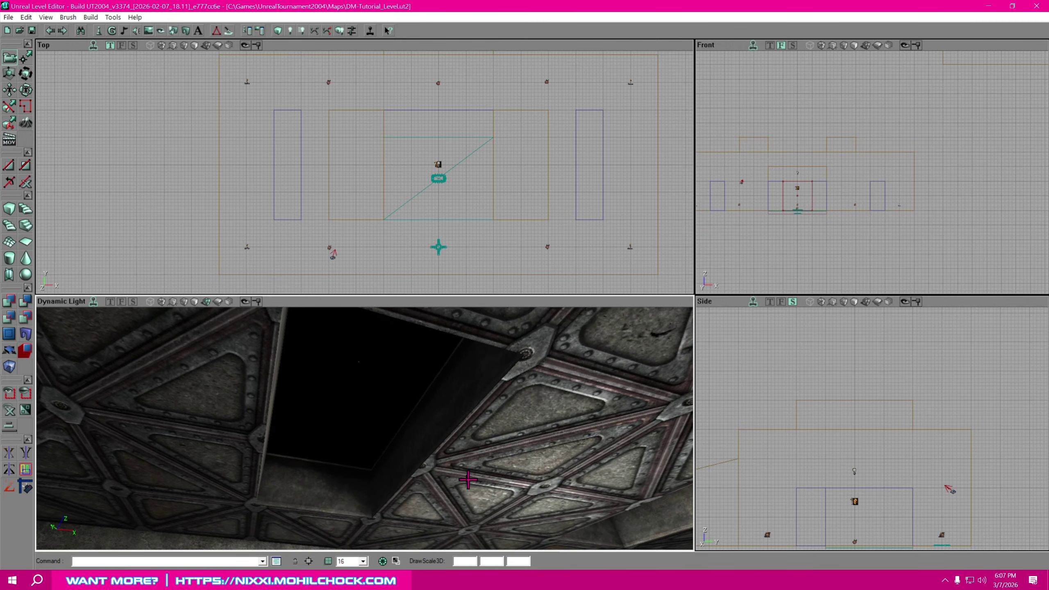
drag(468, 481, 541, 513)
mouse_move(446, 432)
right_down()
mouse_move(429, 434)
mouse_move(442, 471)
mouse_move(446, 432)
right_up()
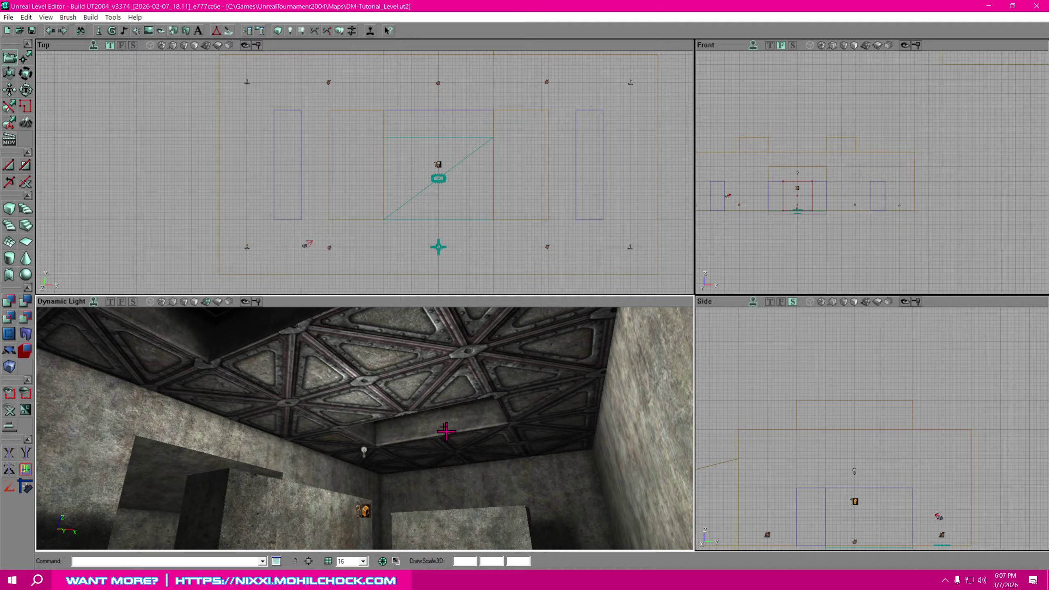
Launch the level in the game to check the ceiling openings, and exit back to the editor.
click(369, 31)
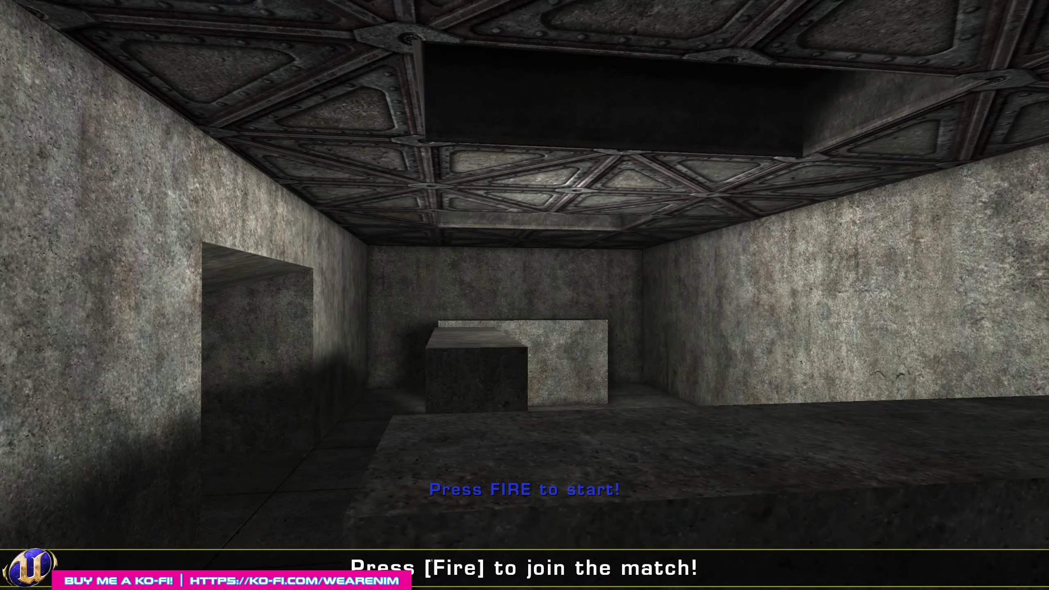
key(Escape)
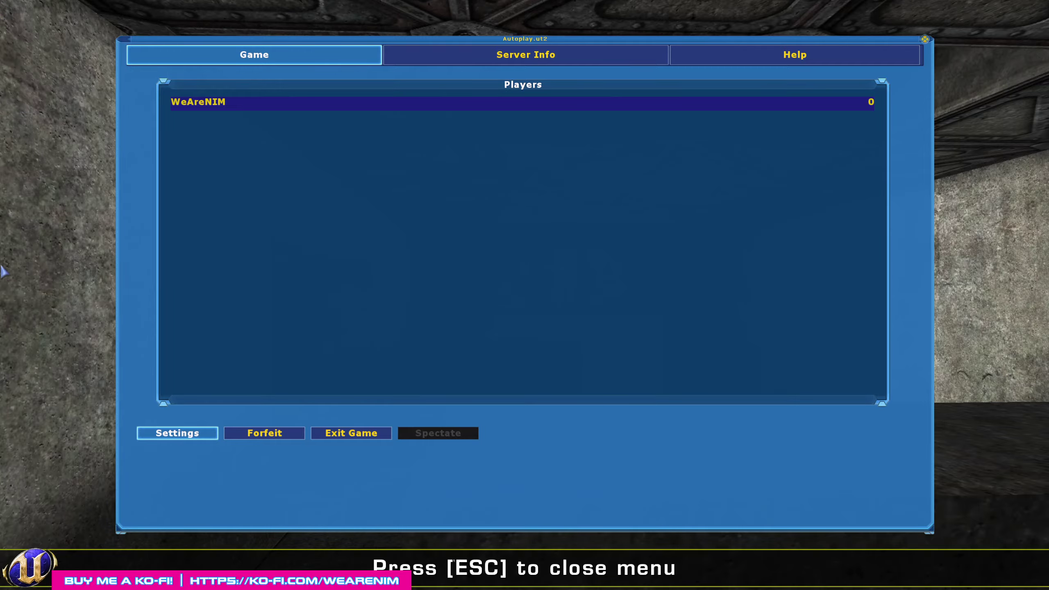
click(358, 434)
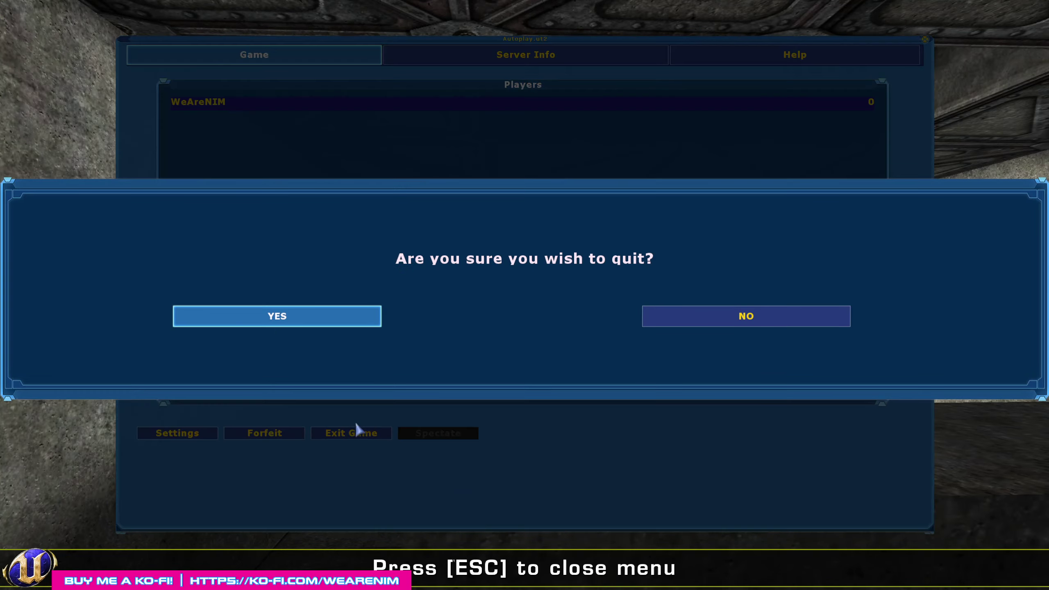
click(317, 325)
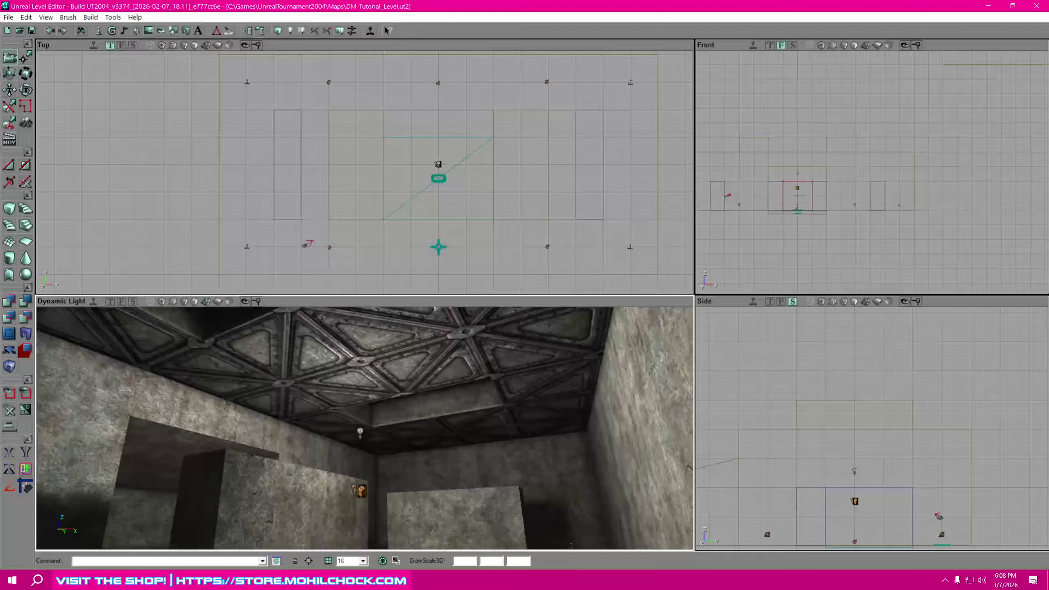
right_drag(364, 428, 109, 512)
right_drag(539, 480, 578, 465)
drag(579, 465, 533, 498)
right_drag(532, 498, 562, 483)
mouse_move(562, 484)
mouse_down()
mouse_move(515, 473)
mouse_move(559, 504)
mouse_up()
right_drag(542, 477, 544, 448)
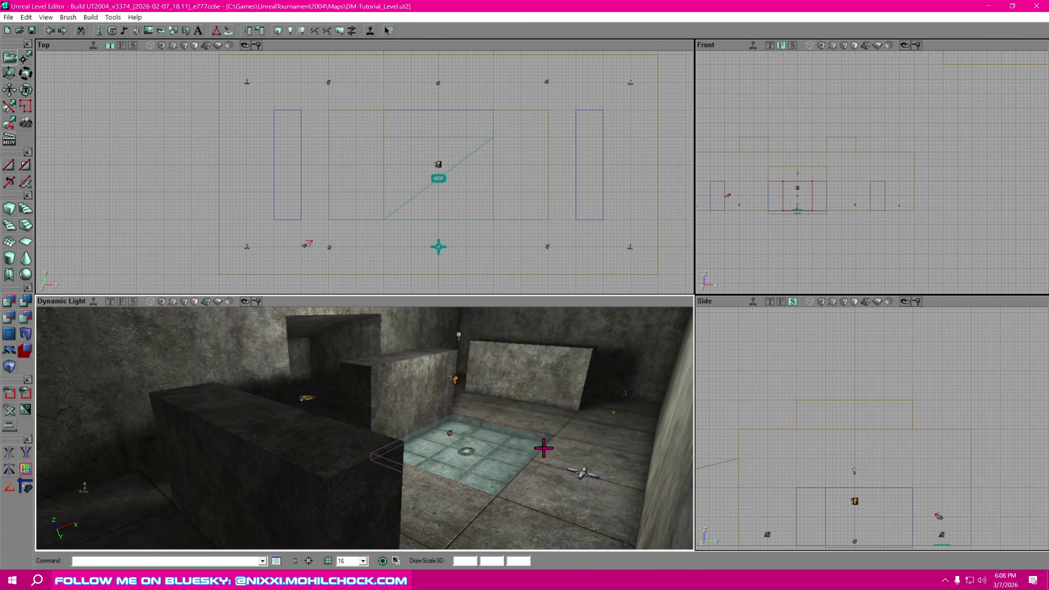
Set the AmbientBrightness of the room's ZoneInfo actor to 0 in its ZoneLight properties, and close the properties.
right_click(458, 381)
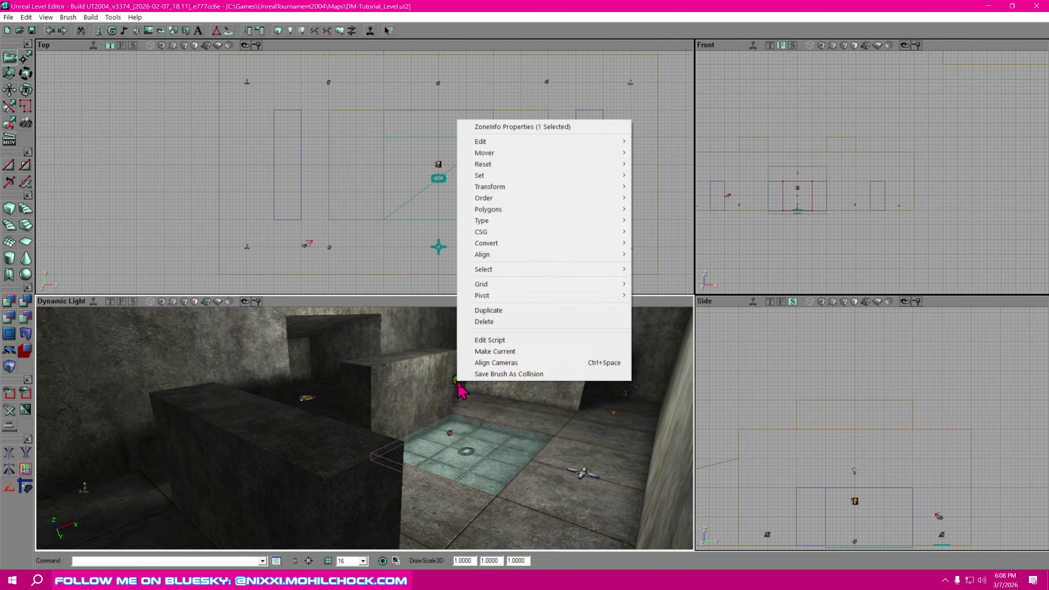
click(533, 125)
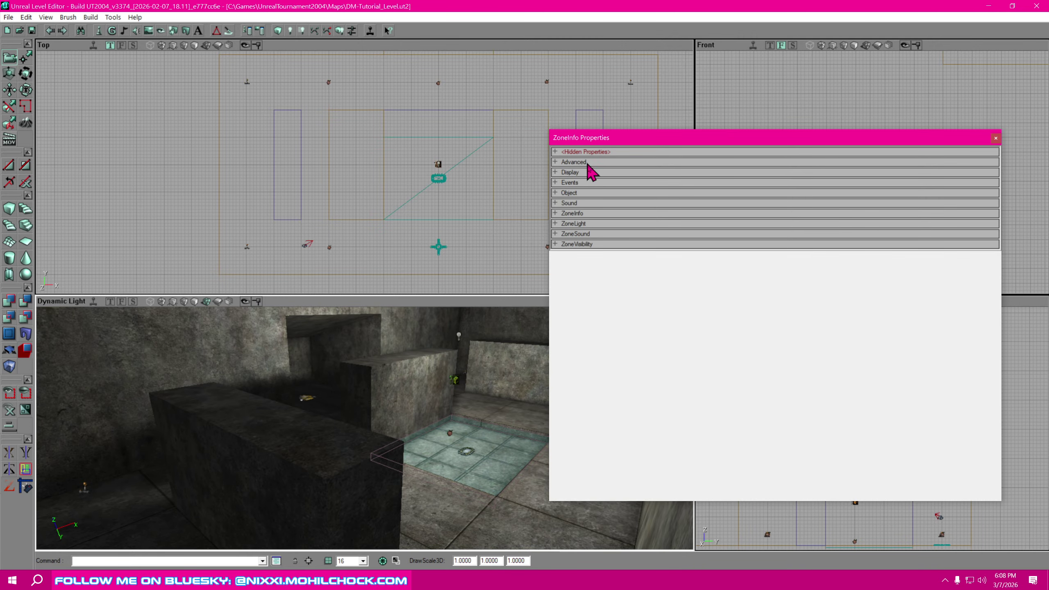
click(556, 224)
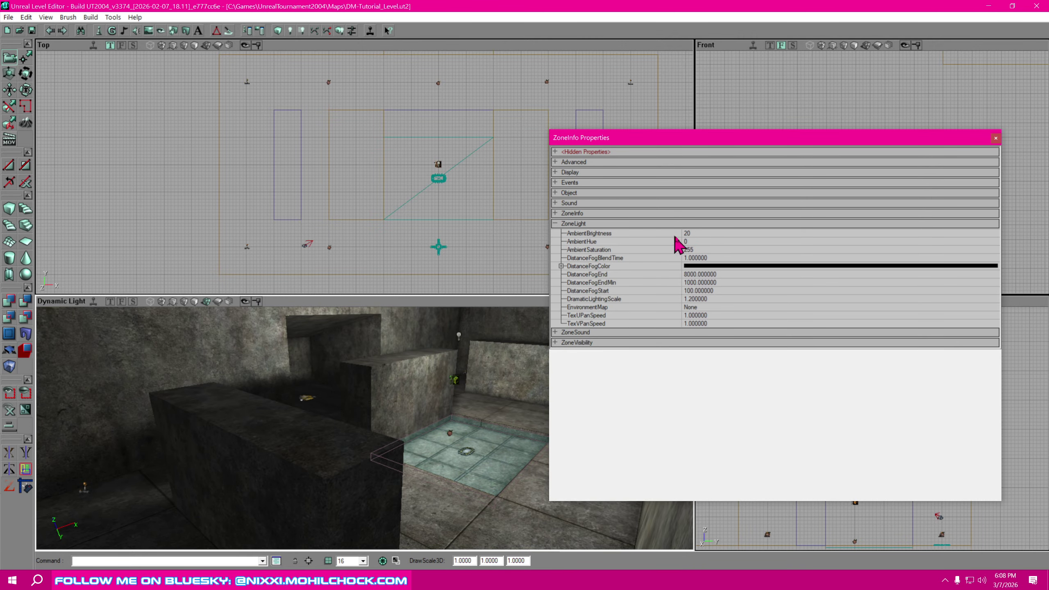
click(701, 234)
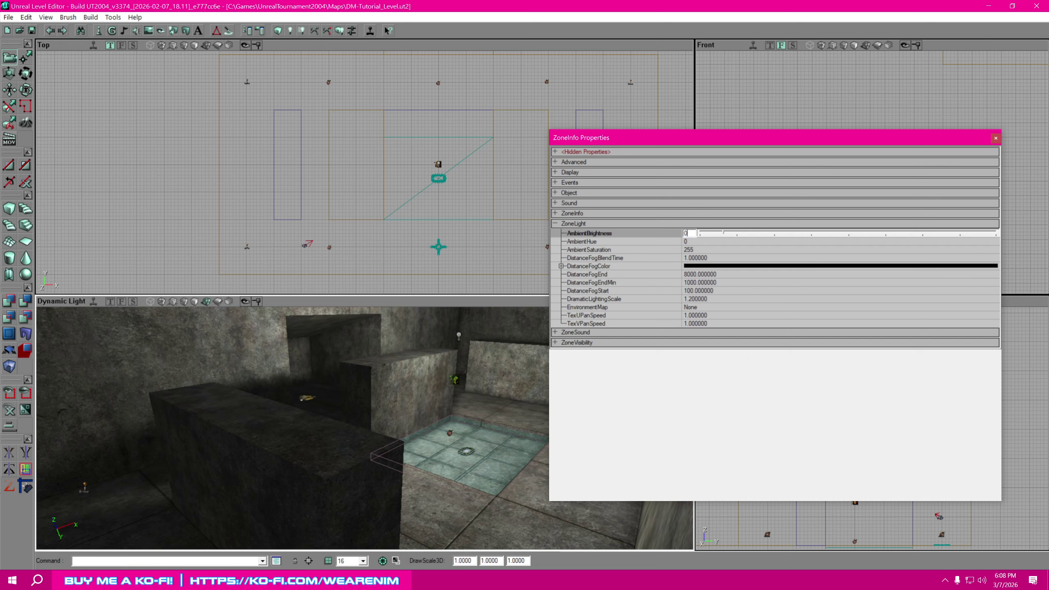
text(0)
key(Return)
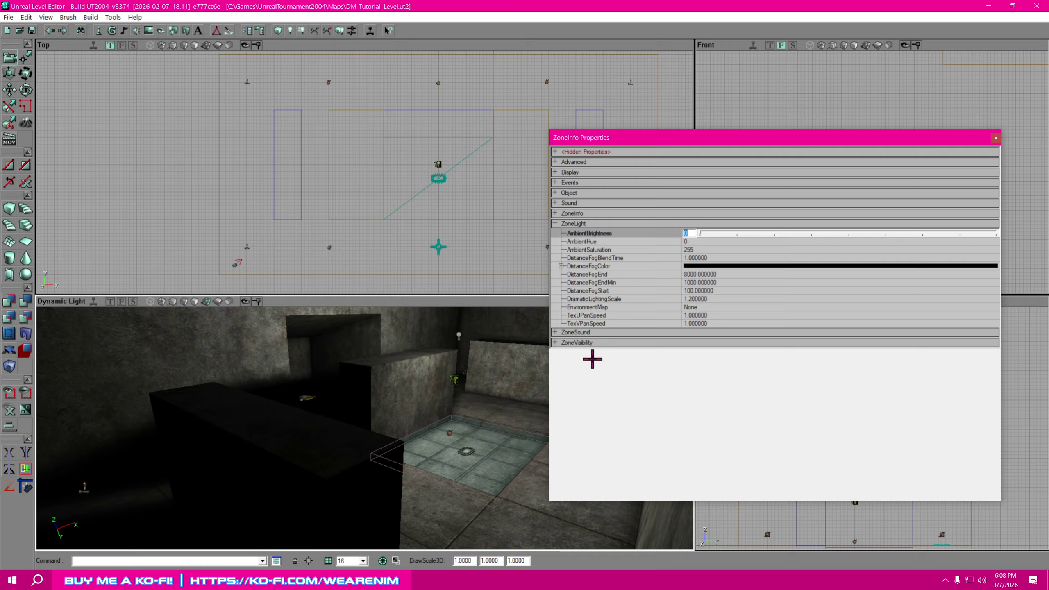
click(996, 140)
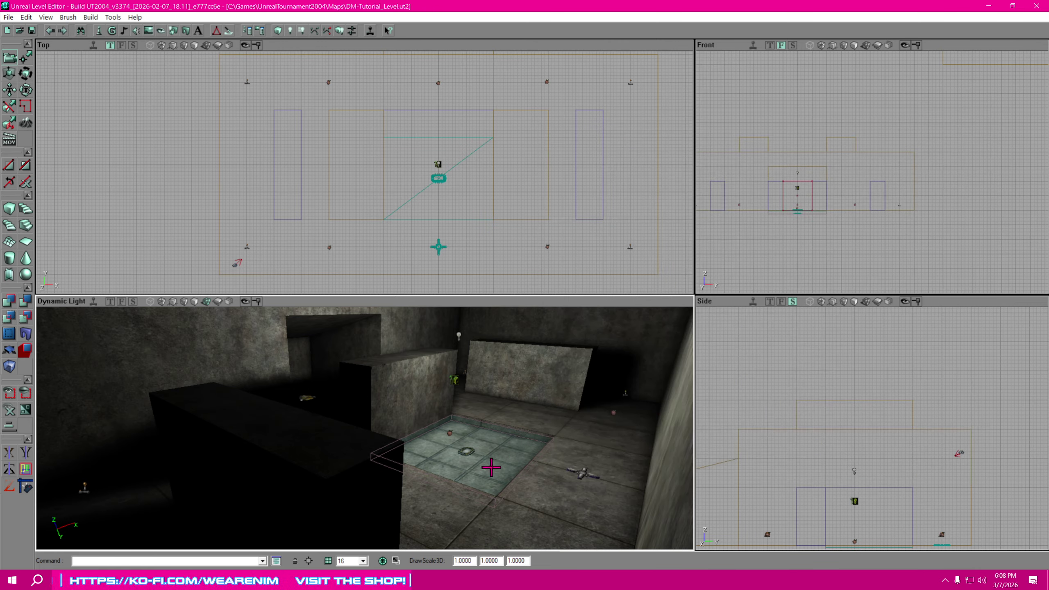
Examine the room without ambient light and inspect the skybox's painted sky, mountains and water from inside.
right_drag(491, 466, 539, 426)
drag(448, 492, 435, 488)
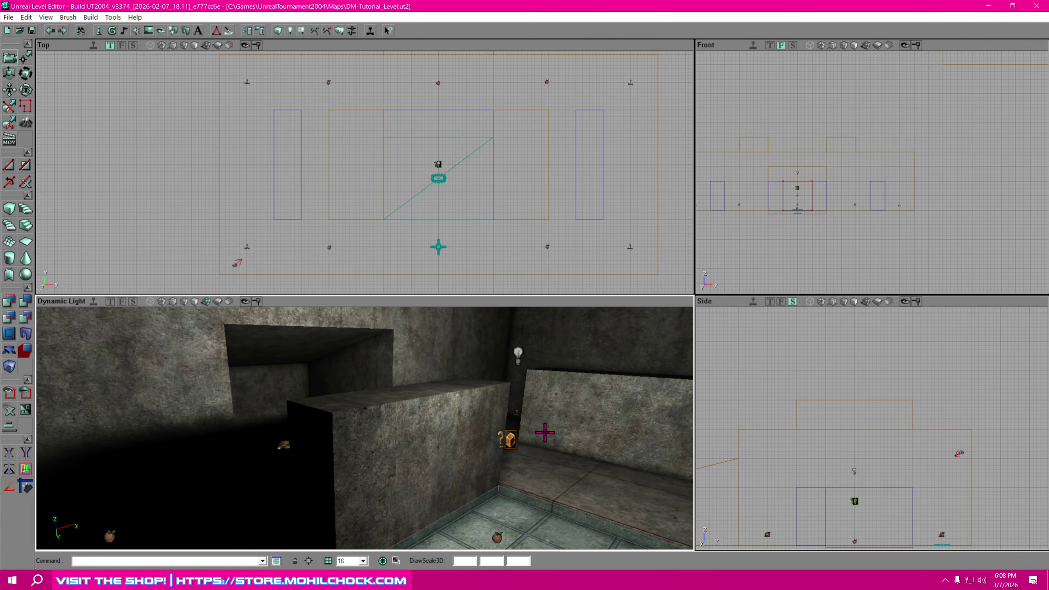
right_drag(545, 433, 620, 339)
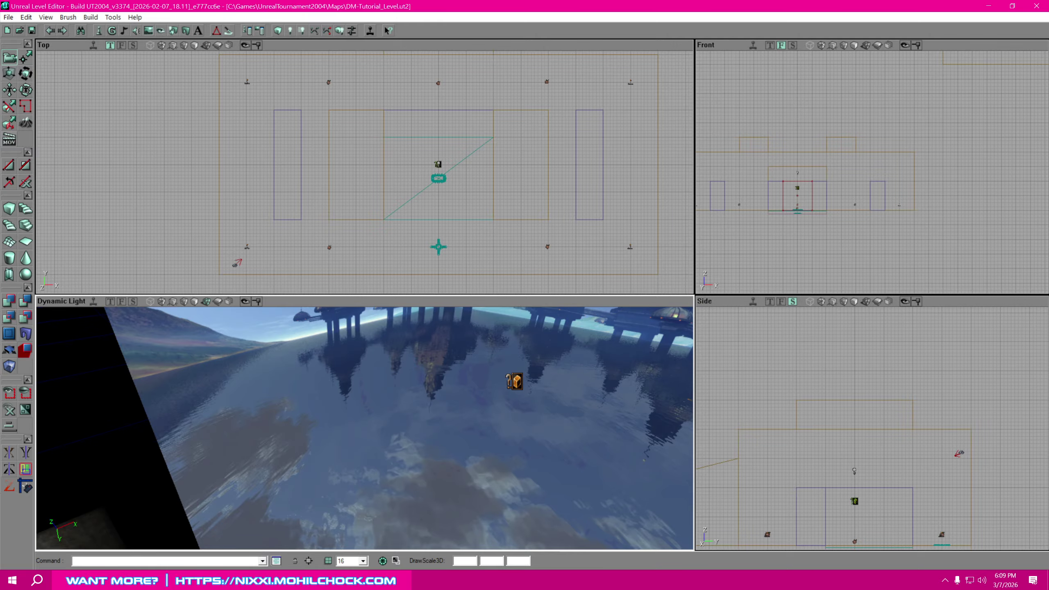
right_drag(620, 339, 677, 388)
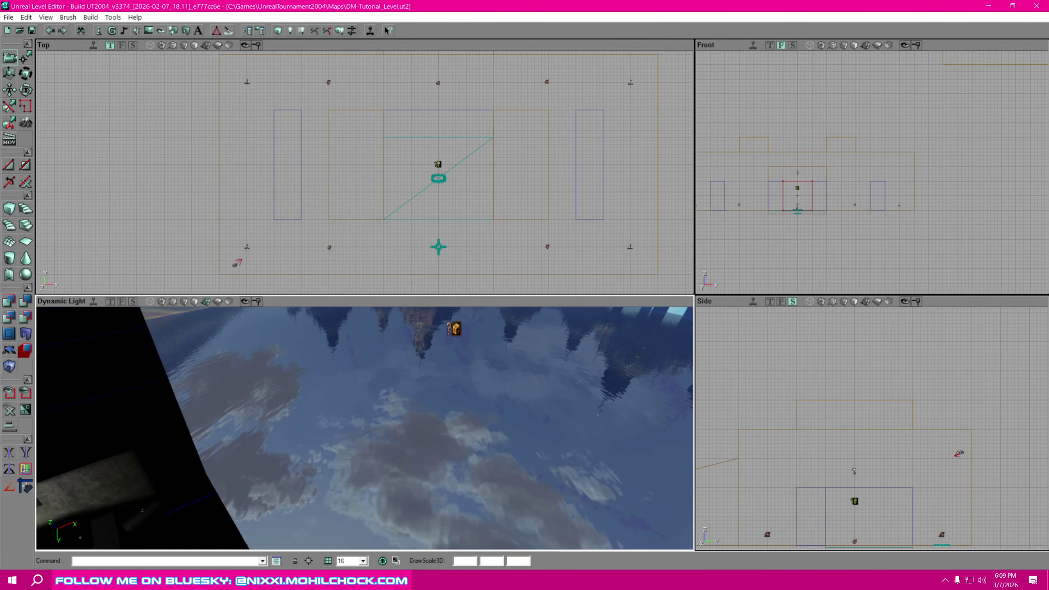
drag(552, 476, 552, 437)
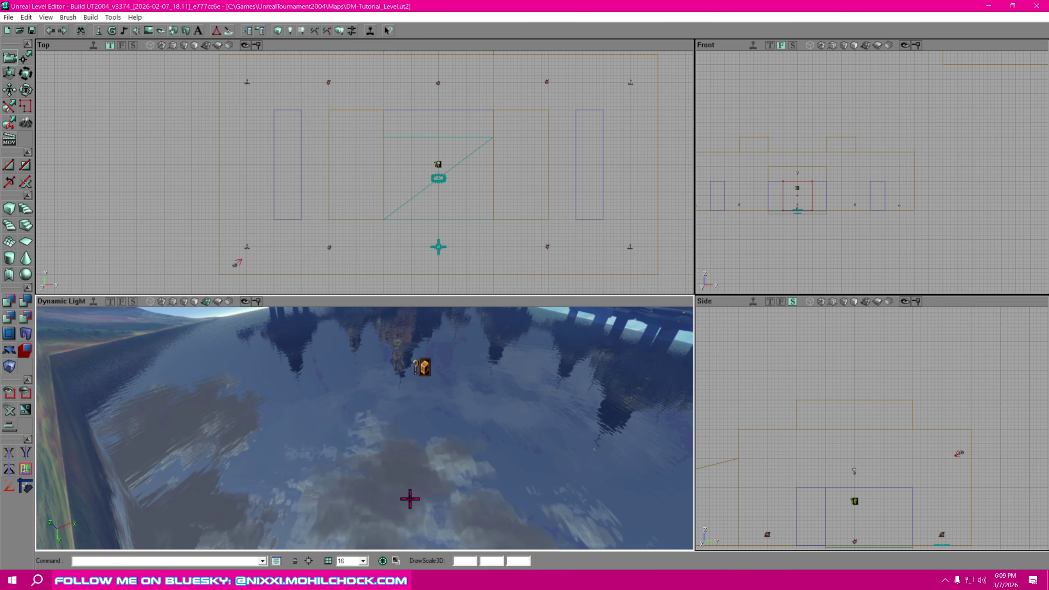
mouse_move(410, 499)
mouse_down()
mouse_move(372, 481)
mouse_move(396, 483)
mouse_move(386, 494)
mouse_move(392, 511)
mouse_up()
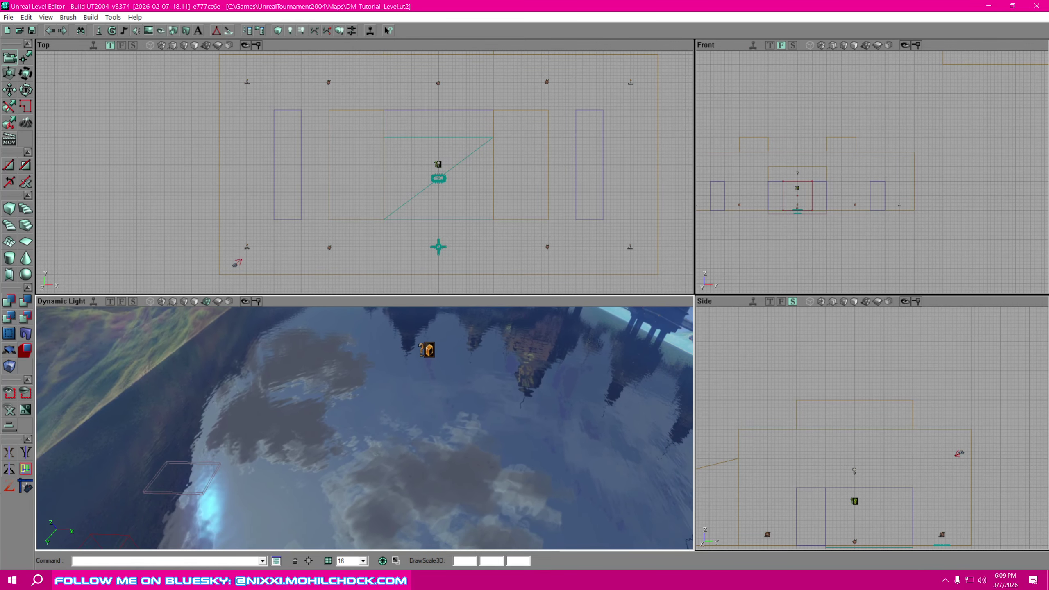
right_drag(392, 510, 322, 508)
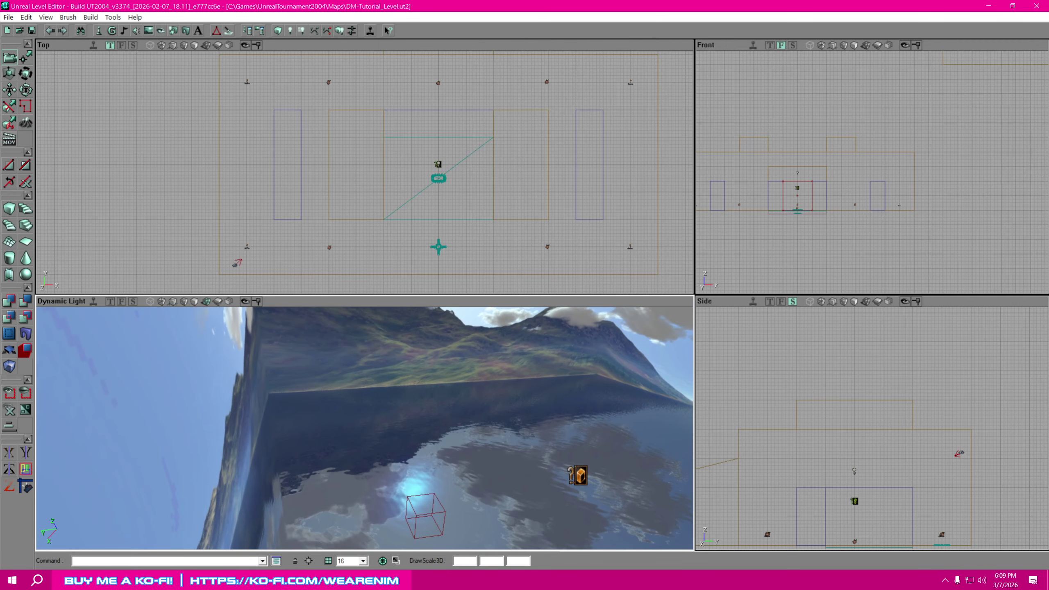
drag(364, 379, 364, 370)
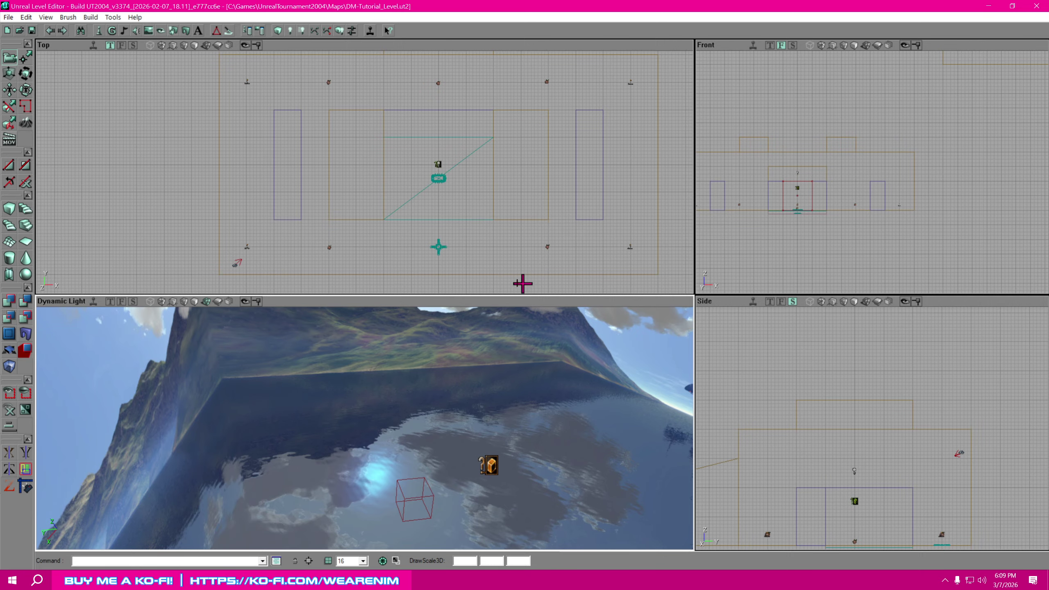
right_drag(470, 441, 497, 506)
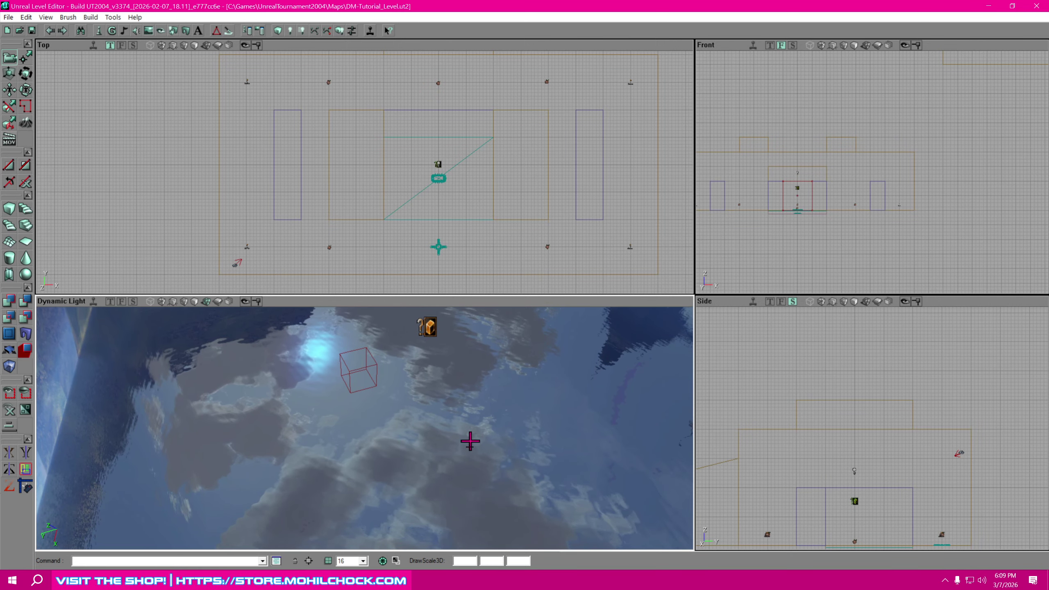
right_drag(368, 448, 353, 328)
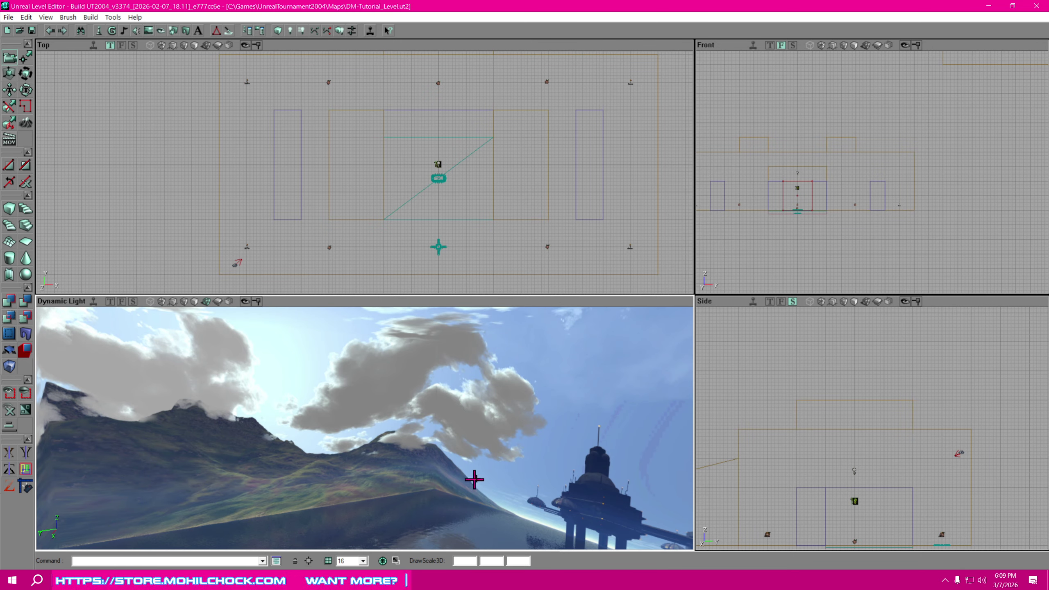
Choose the Sunlight class under Light in the actor classes and add a Sunlight actor on the skybox's water floor.
right_drag(517, 163, 606, 163)
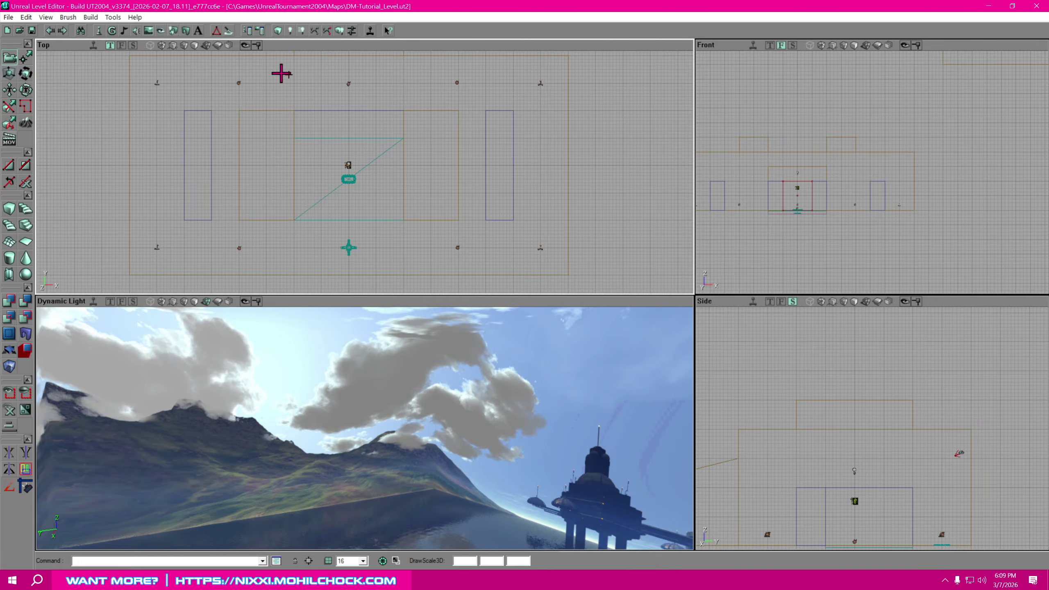
right_drag(298, 144, 408, 252)
right_drag(368, 169, 294, 86)
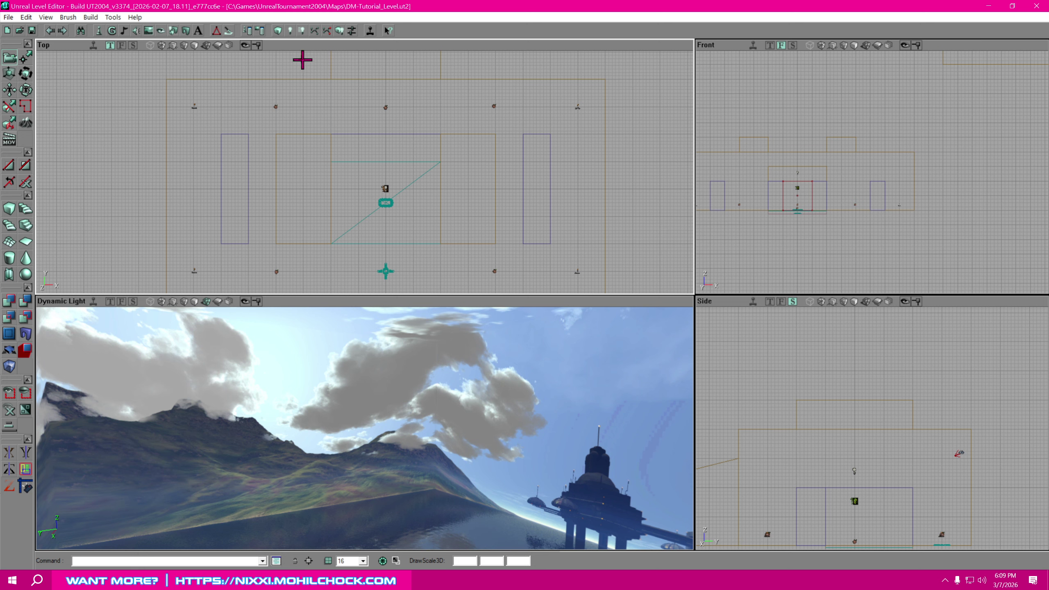
click(100, 32)
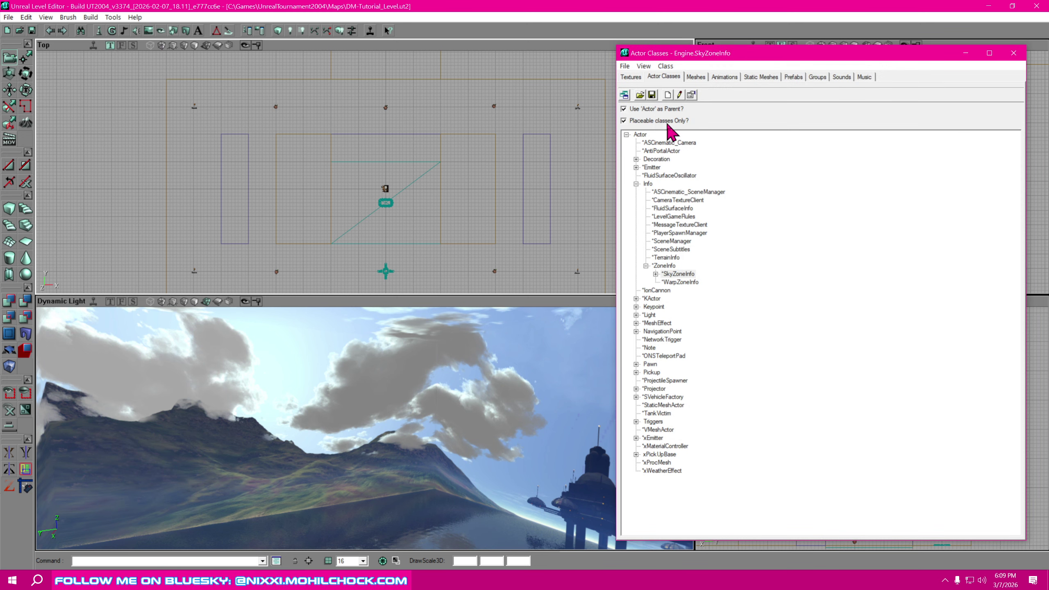
click(636, 184)
click(637, 216)
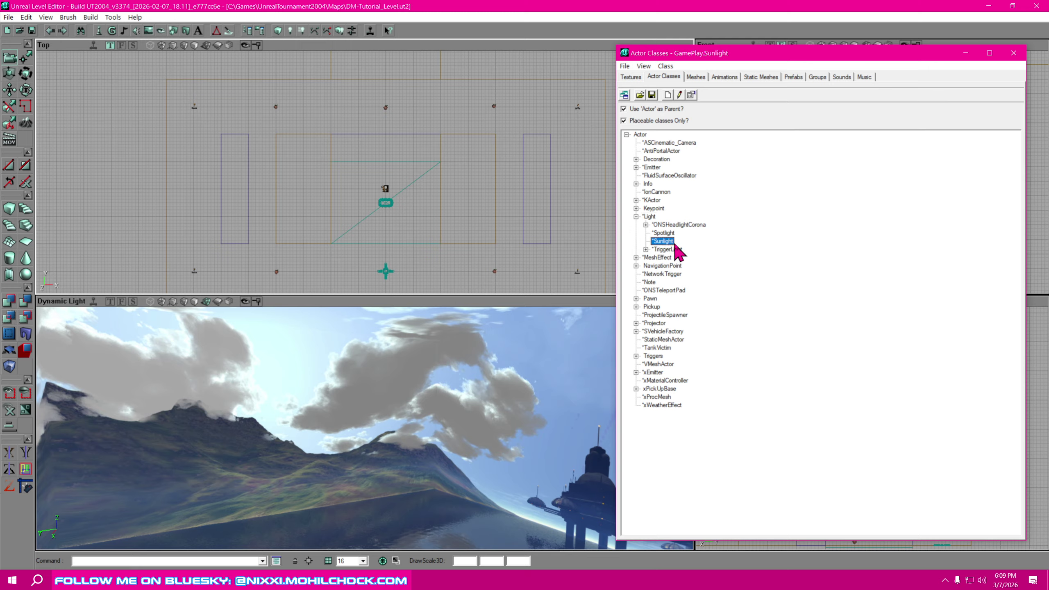
right_drag(482, 413, 494, 537)
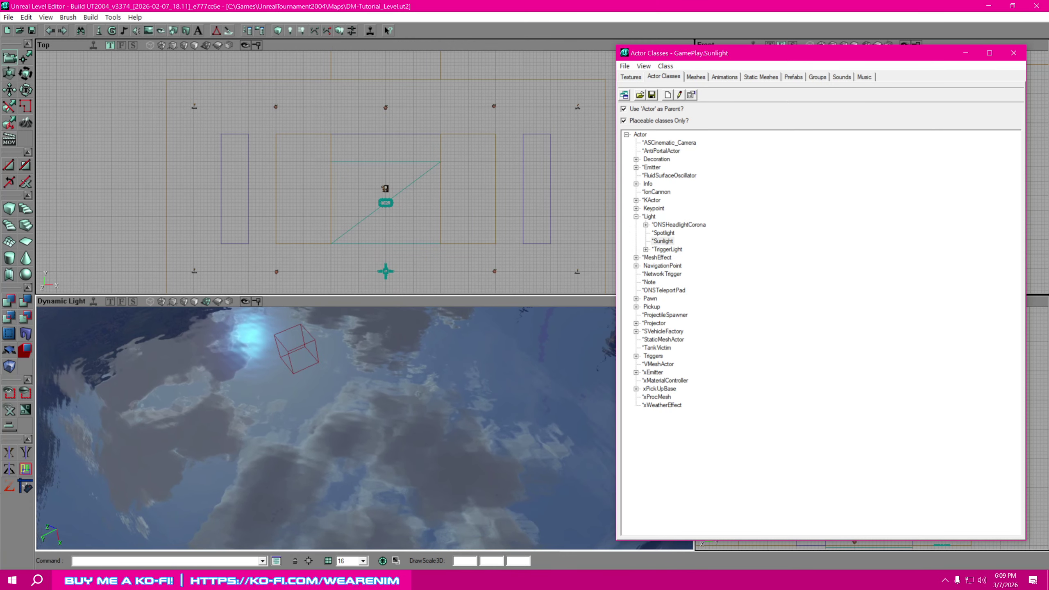
right_click(378, 450)
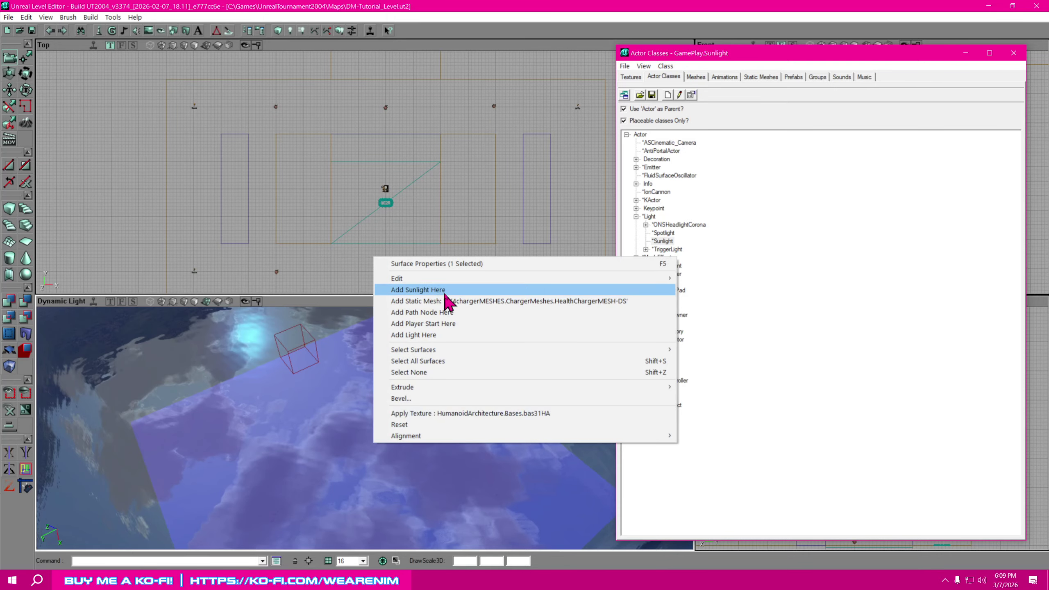
click(418, 290)
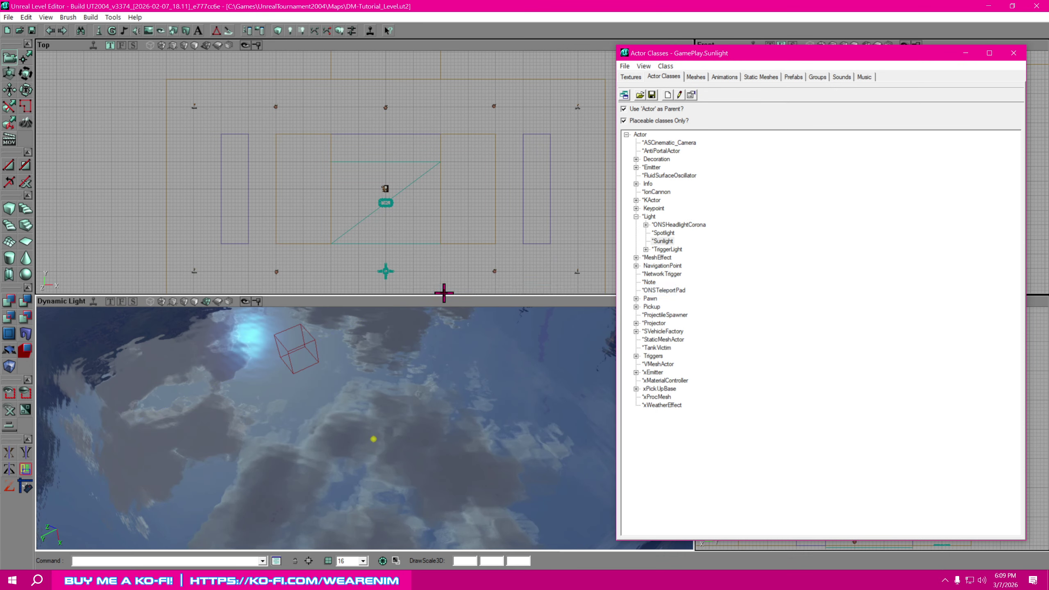
click(1014, 52)
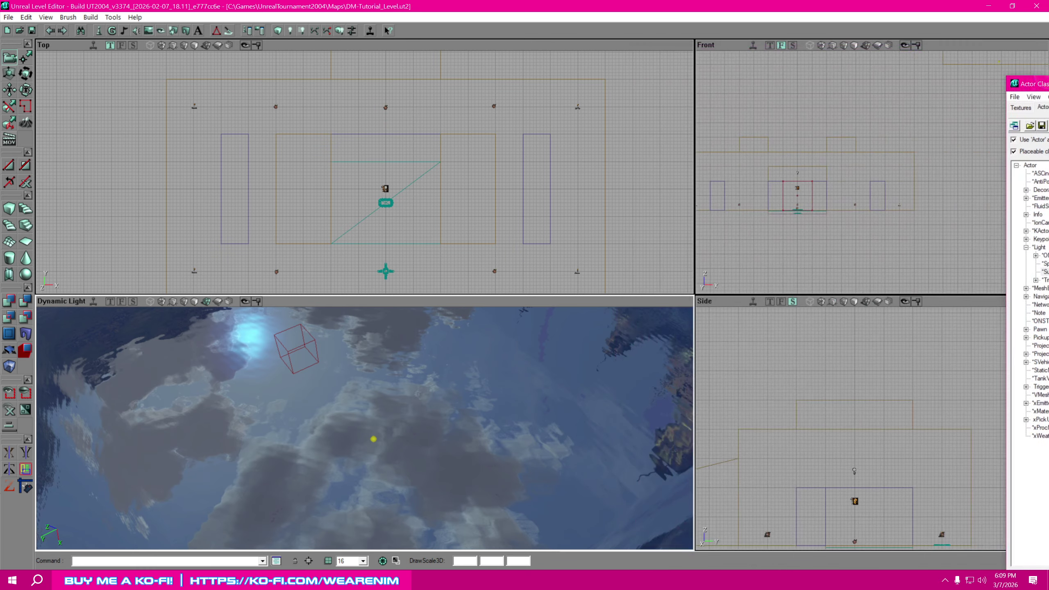
Raise the Sunlight actor off the skybox floor and move it against the wall showing the bright sky.
mouse_move(364, 428)
right_down()
mouse_move(360, 363)
mouse_move(366, 438)
mouse_move(367, 429)
right_up()
drag(367, 429, 447, 411)
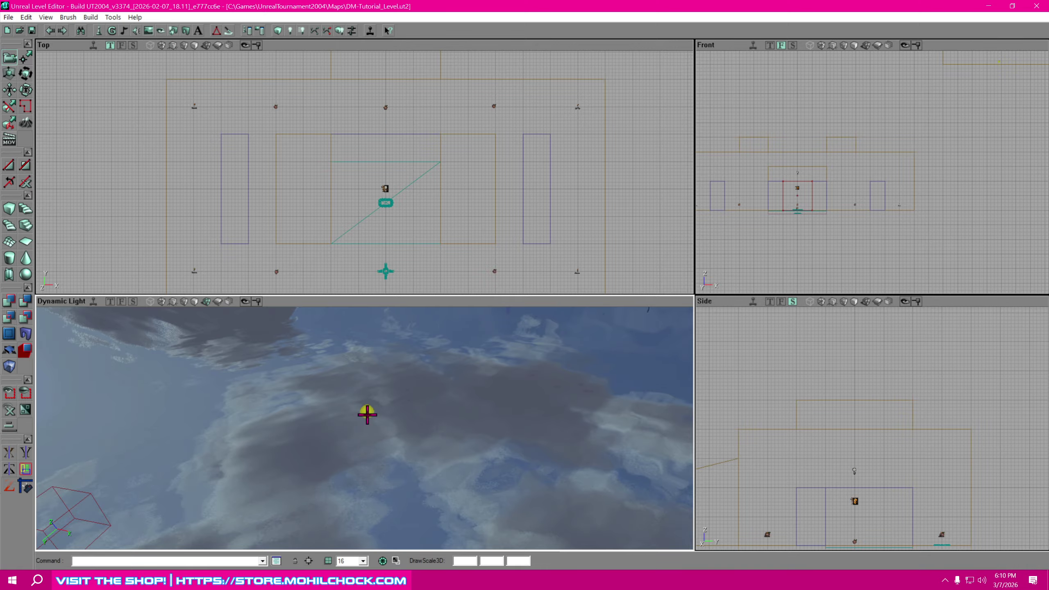
right_drag(369, 415, 374, 423)
right_drag(487, 194, 267, 54)
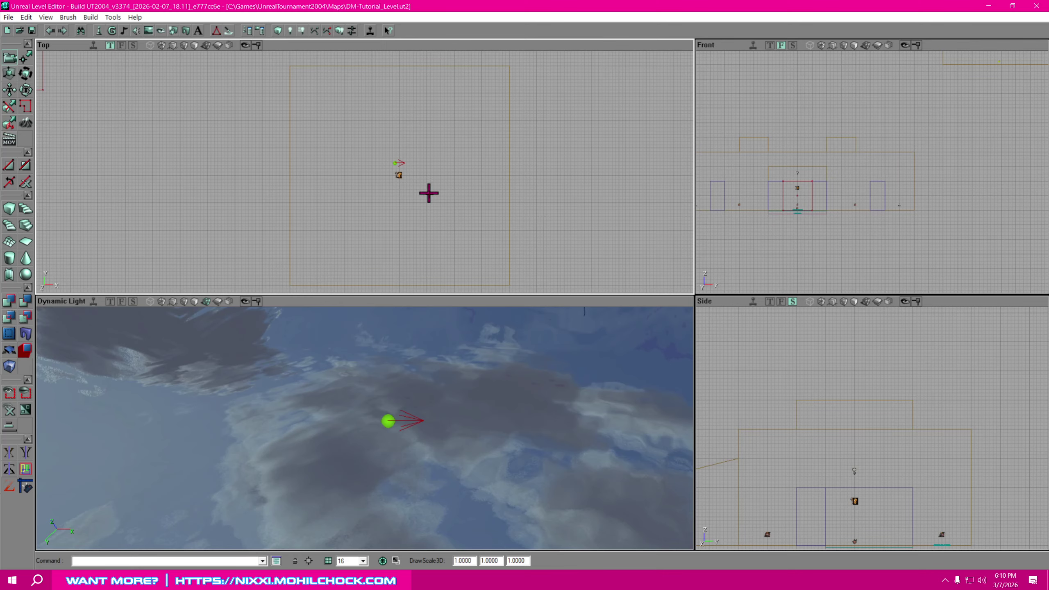
mouse_move(461, 419)
right_down()
mouse_move(463, 384)
mouse_move(413, 374)
mouse_move(476, 374)
mouse_move(355, 343)
mouse_move(464, 422)
mouse_move(464, 439)
mouse_move(469, 416)
right_up()
drag(877, 243, 1027, 54)
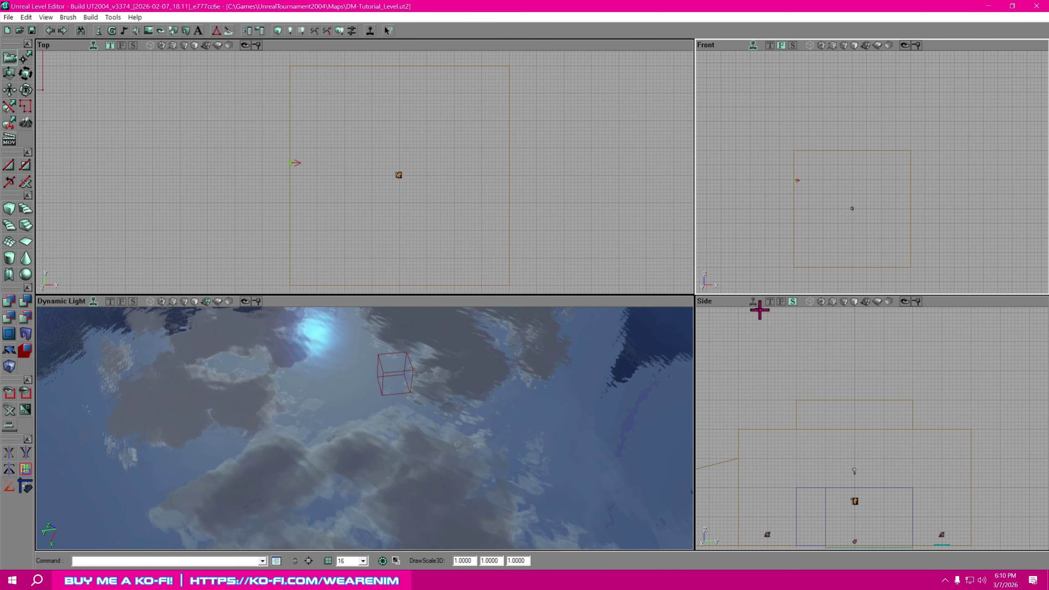
Move the Sunlight actor up and along the skybox wall until it sits over the brightest part of the painted sky.
mouse_move(391, 471)
right_down()
mouse_move(377, 482)
mouse_move(379, 457)
mouse_move(394, 475)
right_up()
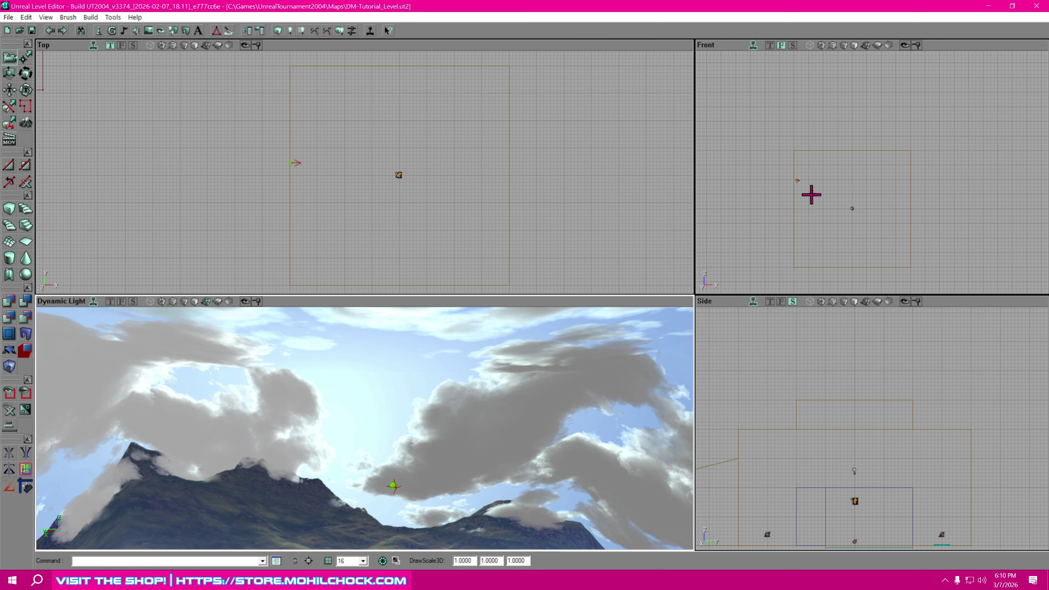
mouse_move(820, 197)
mouse_down()
mouse_move(795, 190)
mouse_move(835, 191)
mouse_up()
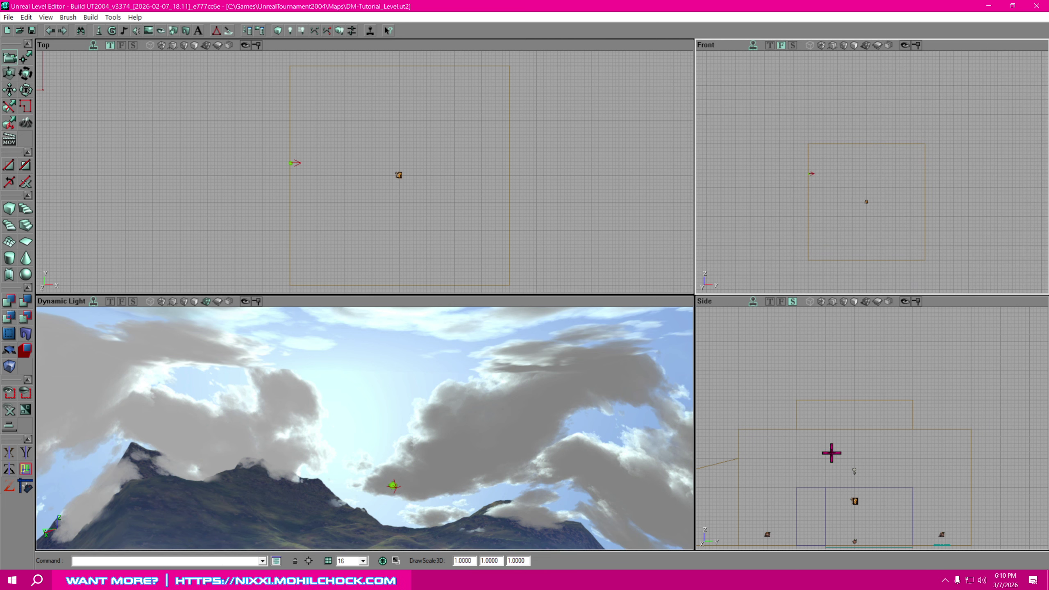
mouse_move(832, 452)
mouse_down()
mouse_move(880, 457)
mouse_move(853, 420)
mouse_up()
scroll(846, 457, down, 4)
scroll(880, 457, up, 3)
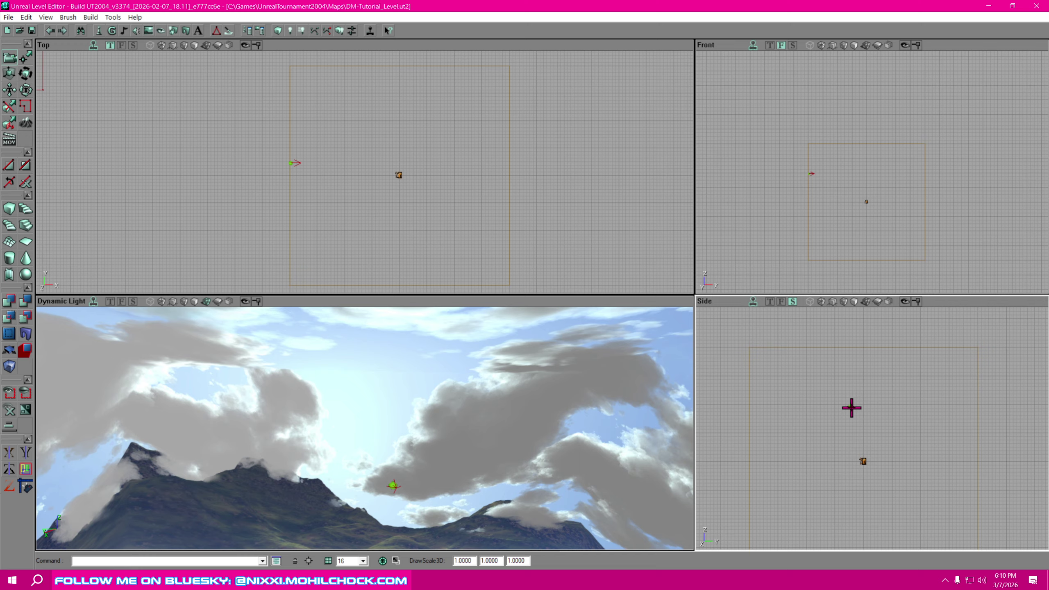
ctrl+drag(852, 408, 887, 375)
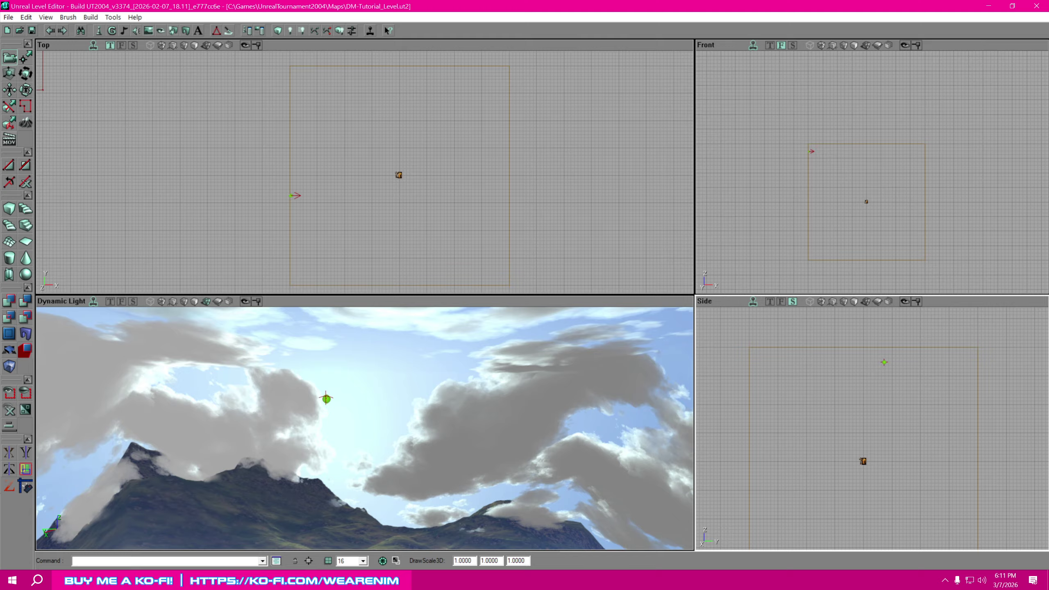
ctrl+drag(884, 362, 884, 363)
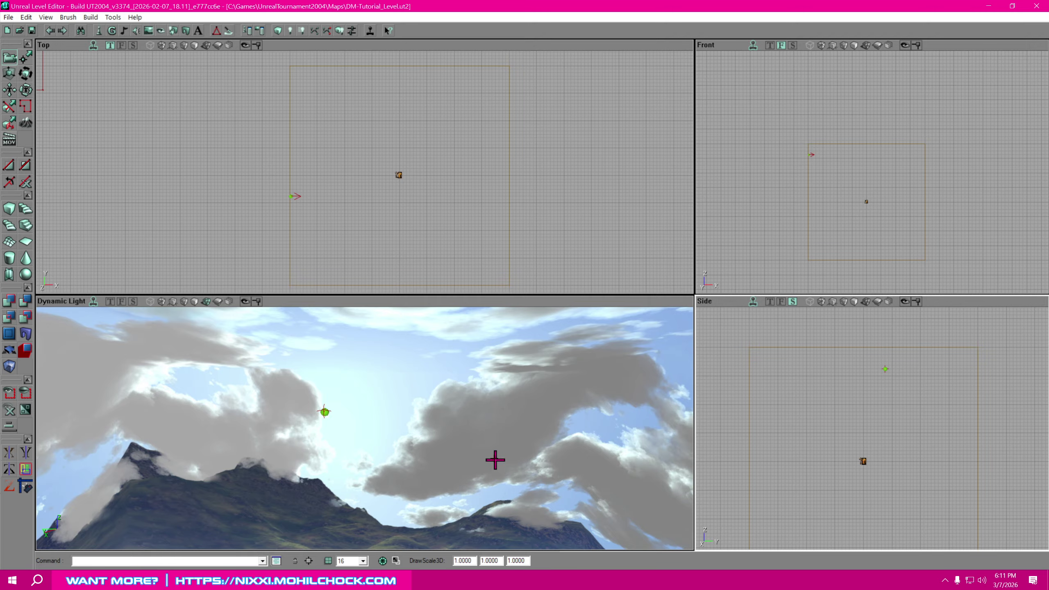
Inspect the skybox's horizon and water reflection, and check the Sunlight actor's position and arrow against the painted sky.
mouse_move(494, 459)
right_down()
mouse_move(495, 473)
mouse_move(533, 496)
mouse_move(541, 542)
mouse_move(424, 473)
mouse_move(471, 468)
right_up()
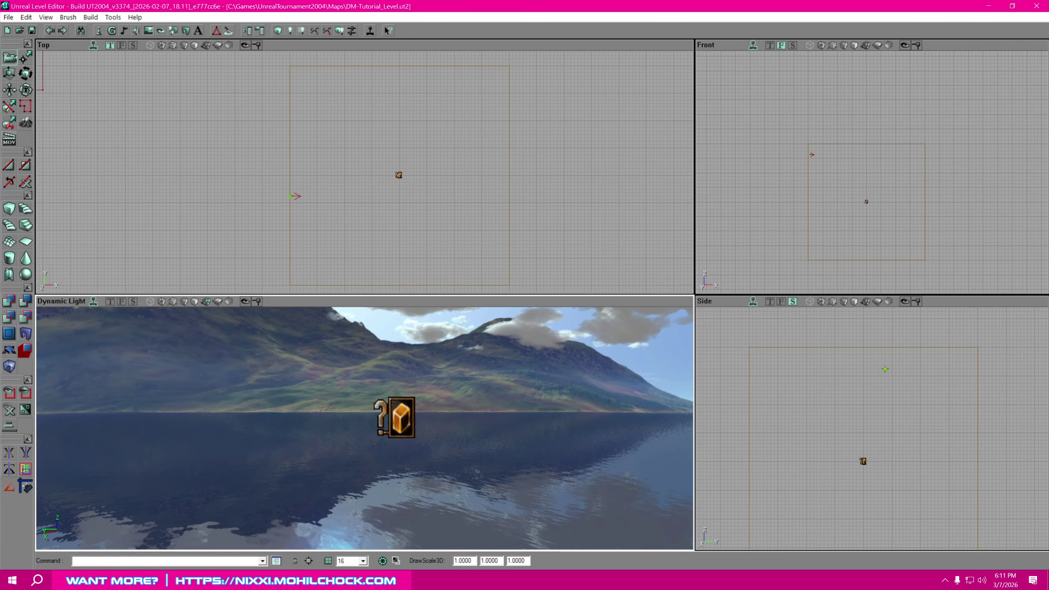
drag(472, 468, 456, 363)
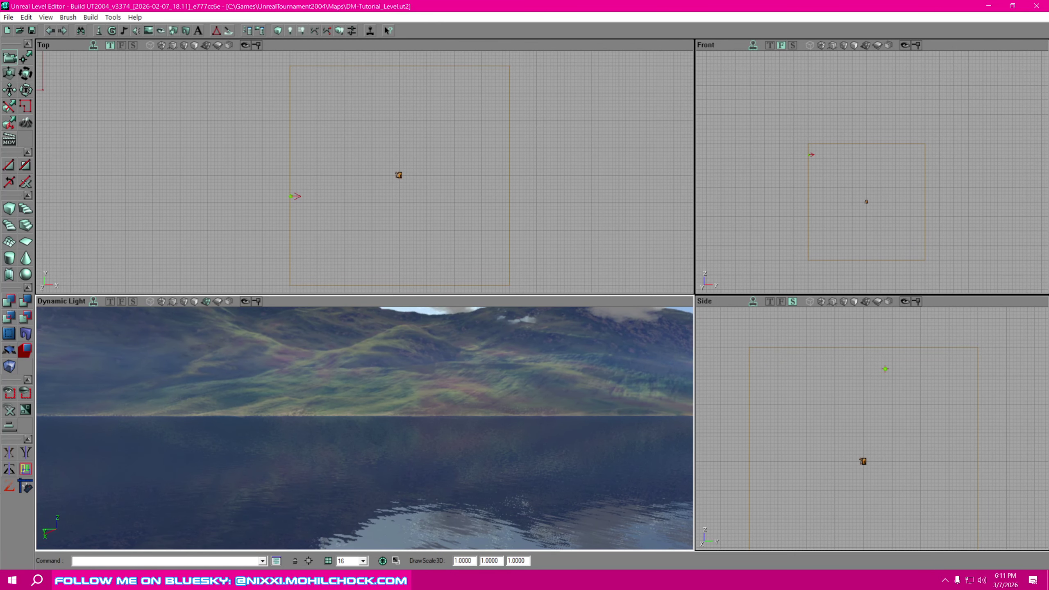
mouse_move(481, 438)
mouse_down()
mouse_move(483, 455)
mouse_move(487, 438)
mouse_up()
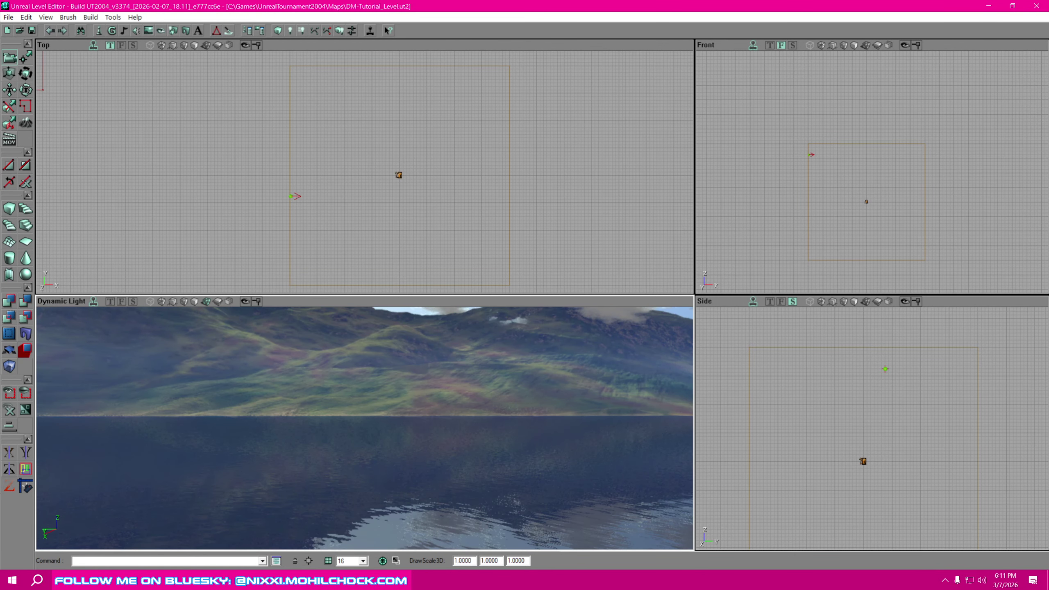
right_drag(487, 439, 108, 414)
drag(413, 410, 359, 409)
right_drag(360, 409, 377, 357)
right_drag(507, 462, 506, 457)
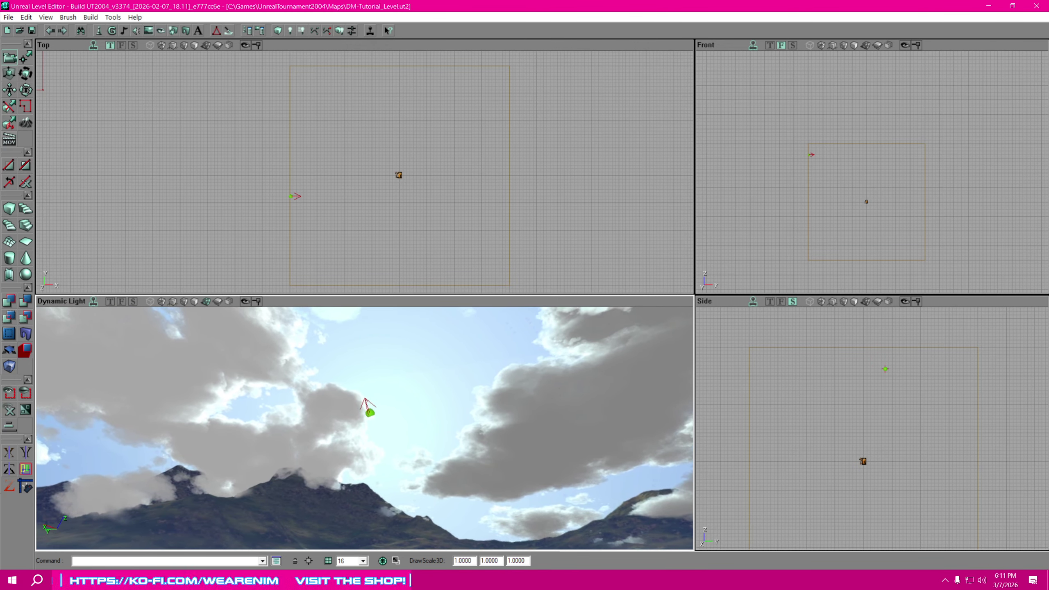
Examine the Sunlight actor's placement against the skybox walls and the level in the Front and Top views.
click(938, 215)
right_drag(953, 244, 927, 187)
right_drag(904, 229, 914, 278)
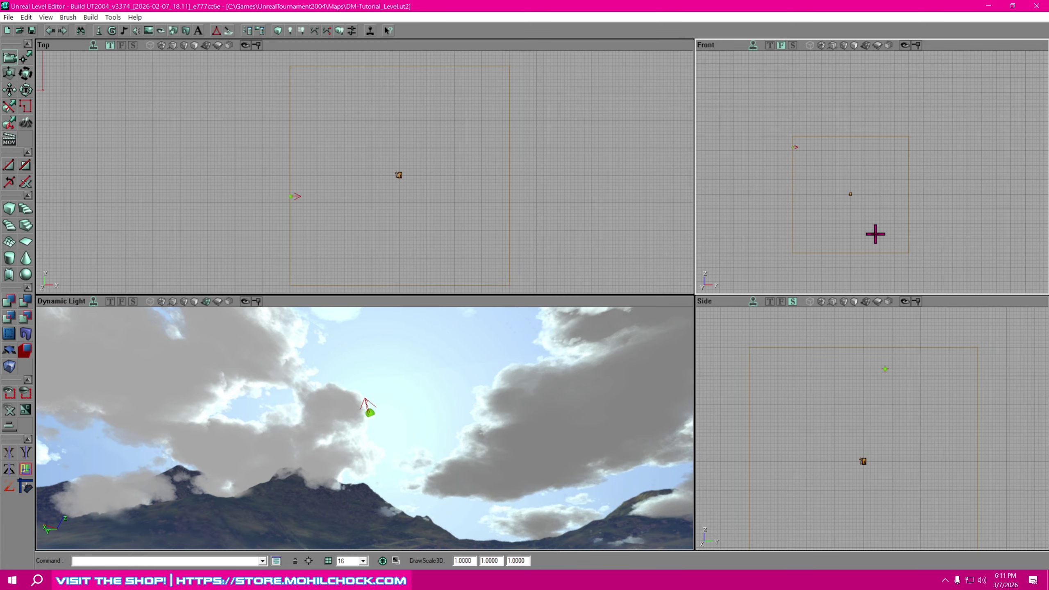
drag(874, 232, 874, 232)
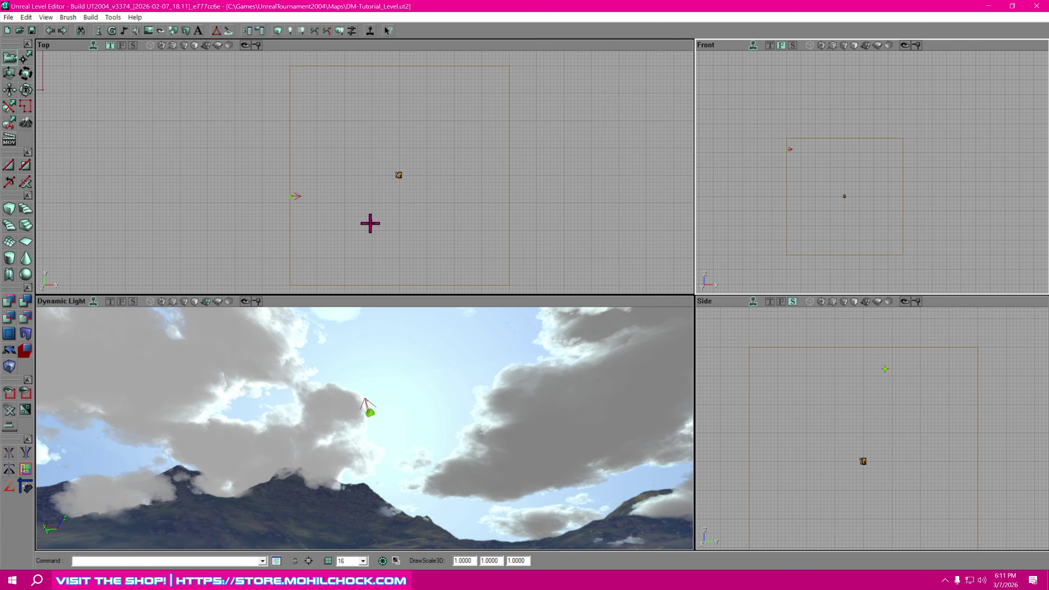
mouse_move(368, 223)
mouse_down()
mouse_move(433, 213)
mouse_move(375, 223)
mouse_up()
drag(927, 230, 881, 208)
scroll(950, 230, up, 5)
scroll(948, 230, down, 3)
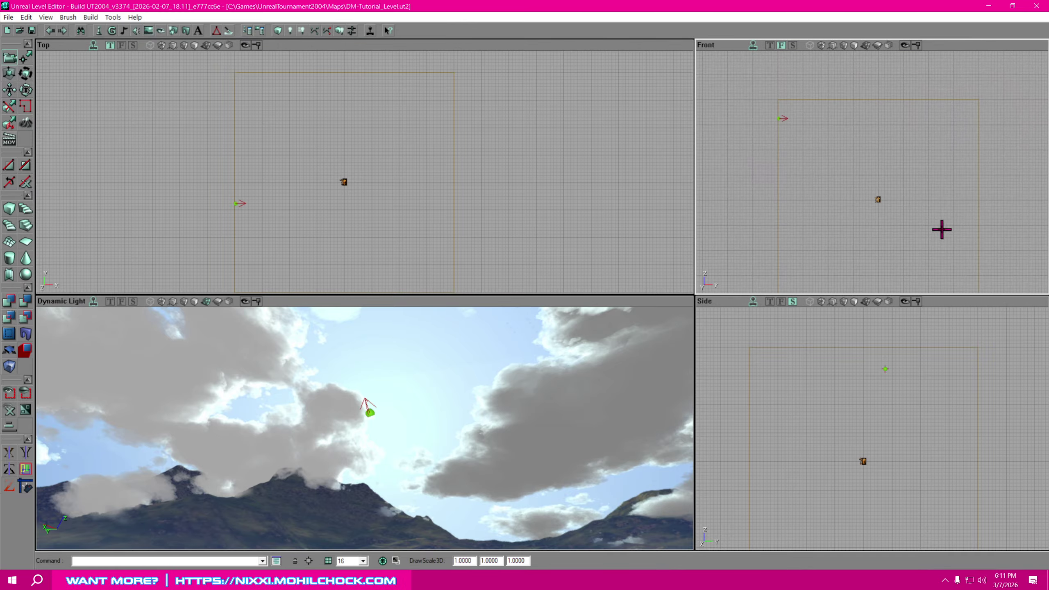
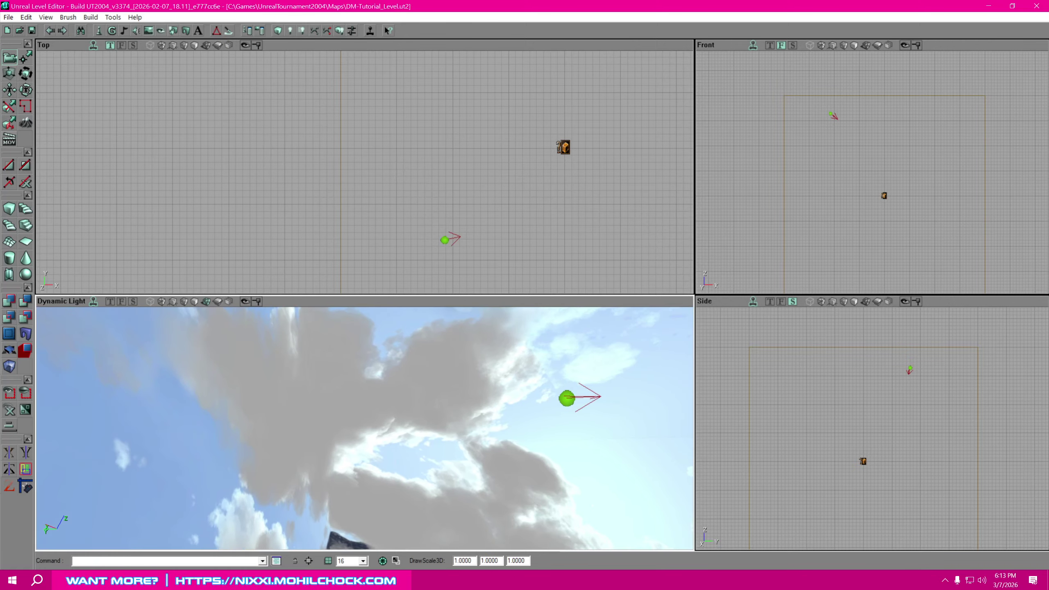
Move the Sunlight actor across the skybox in the Top view to line up with the painted sun, and open its properties.
drag(365, 428, 388, 525)
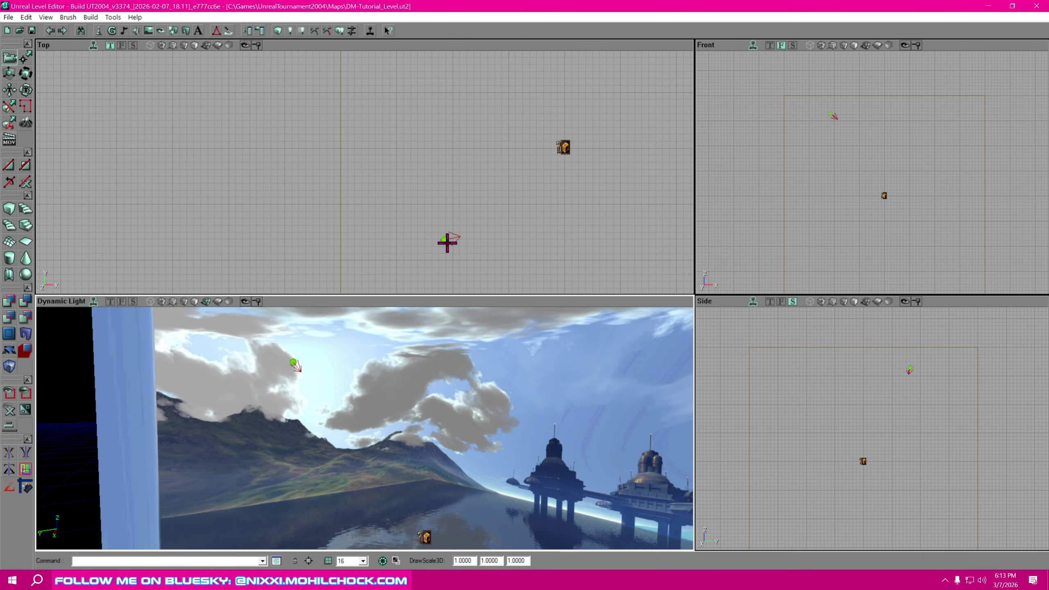
drag(447, 243, 443, 210)
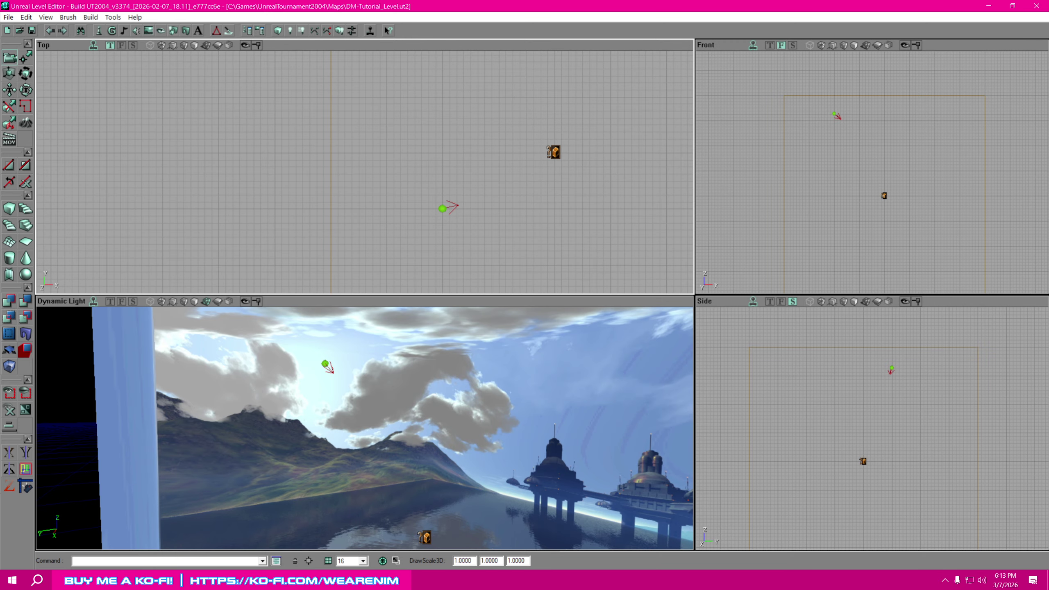
right_click(442, 208)
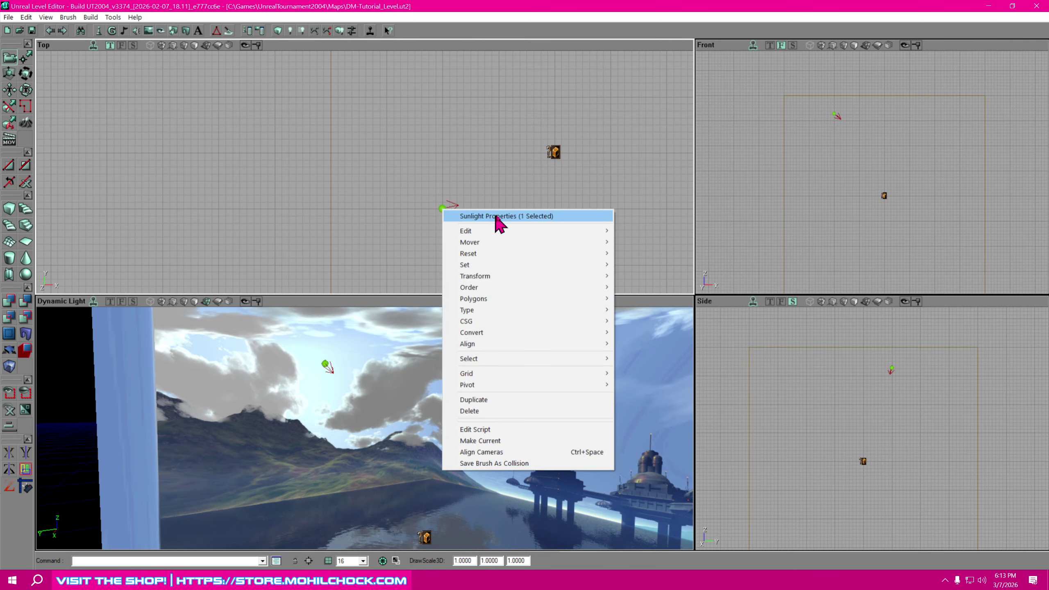
click(499, 217)
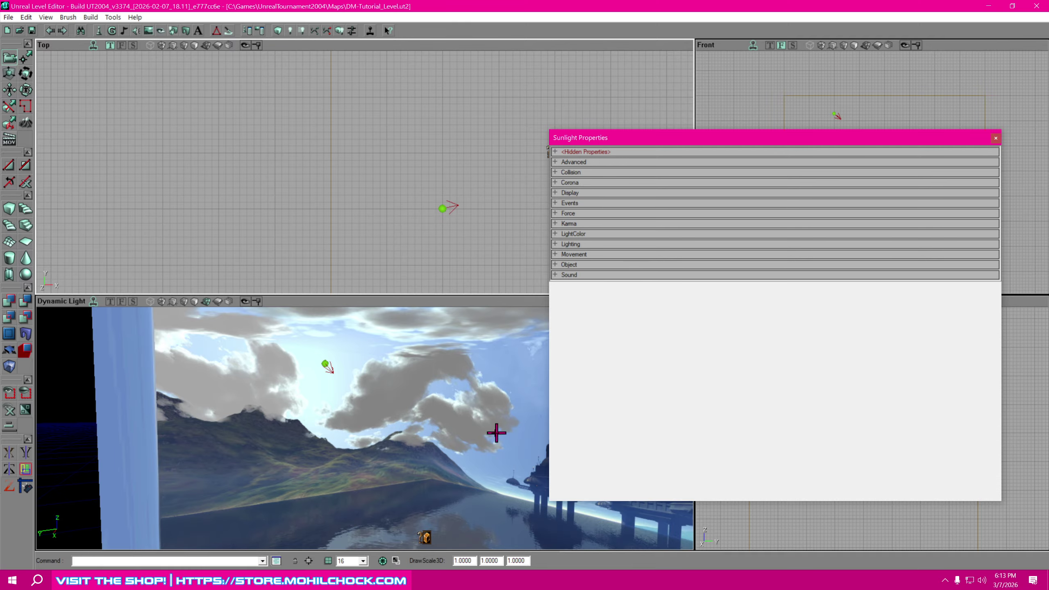
Set the Sunlight actor's LightBrightness to 128 and check the lighting inside the main room.
right_drag(449, 461, 483, 448)
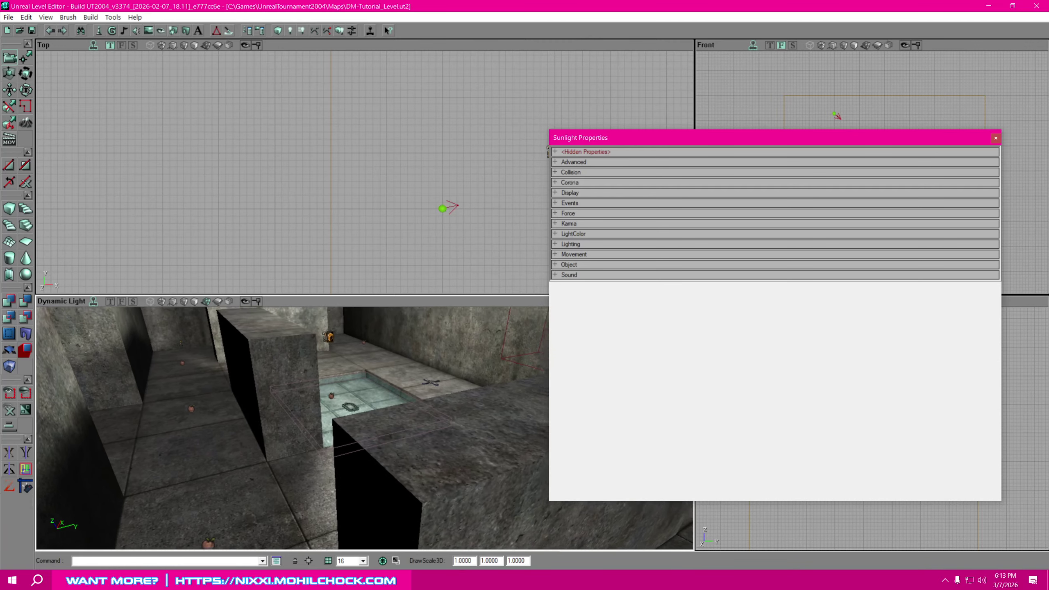
mouse_move(290, 426)
right_down()
mouse_move(330, 425)
mouse_move(276, 426)
right_up()
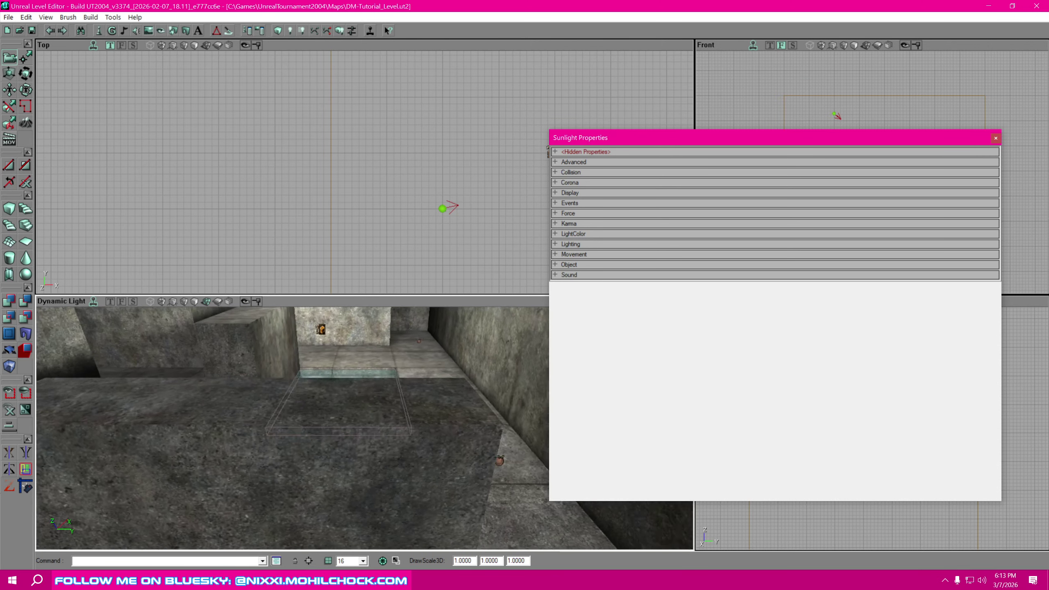
mouse_move(289, 426)
right_down()
mouse_move(338, 426)
mouse_move(298, 426)
right_up()
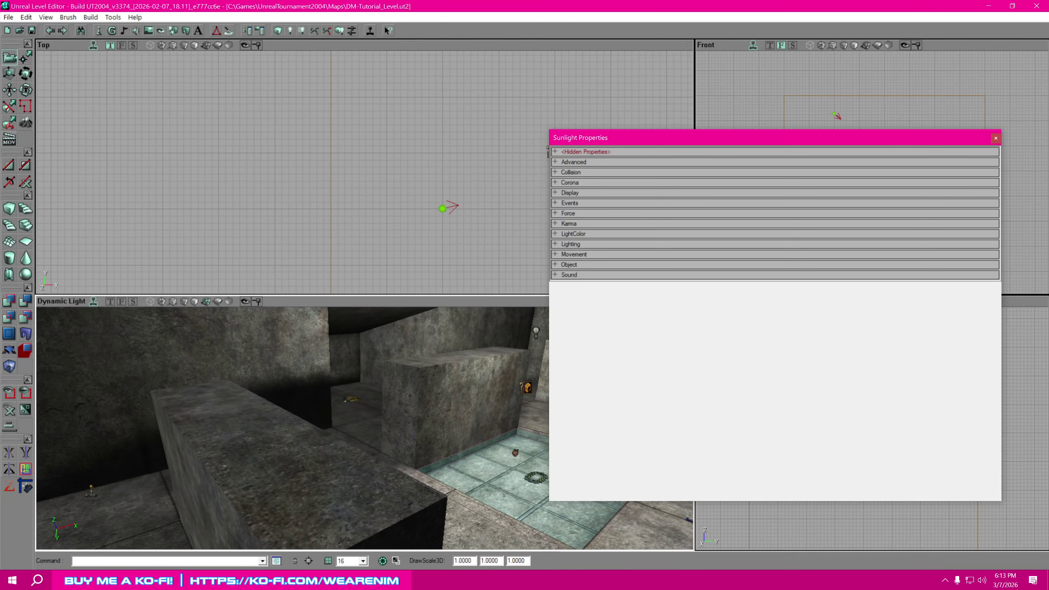
click(616, 234)
click(749, 243)
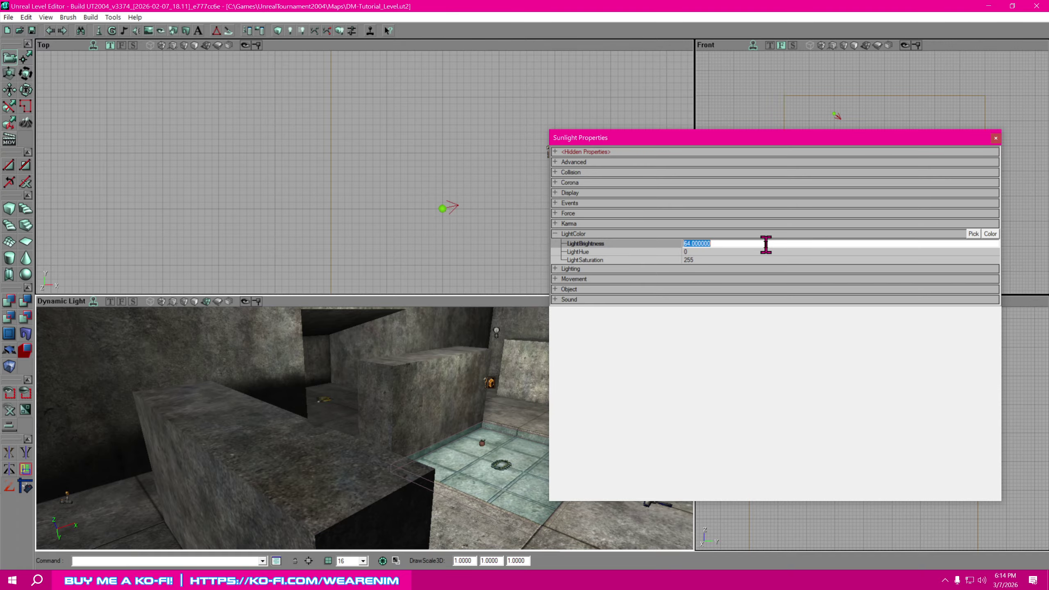
text(128)
key(Return)
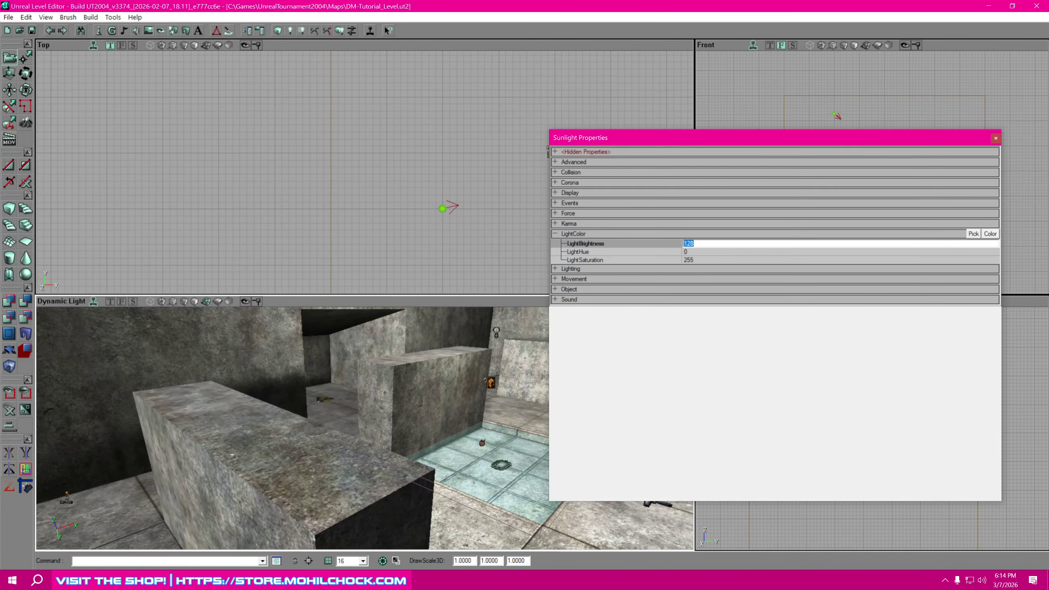
drag(315, 479, 285, 488)
drag(471, 343, 451, 393)
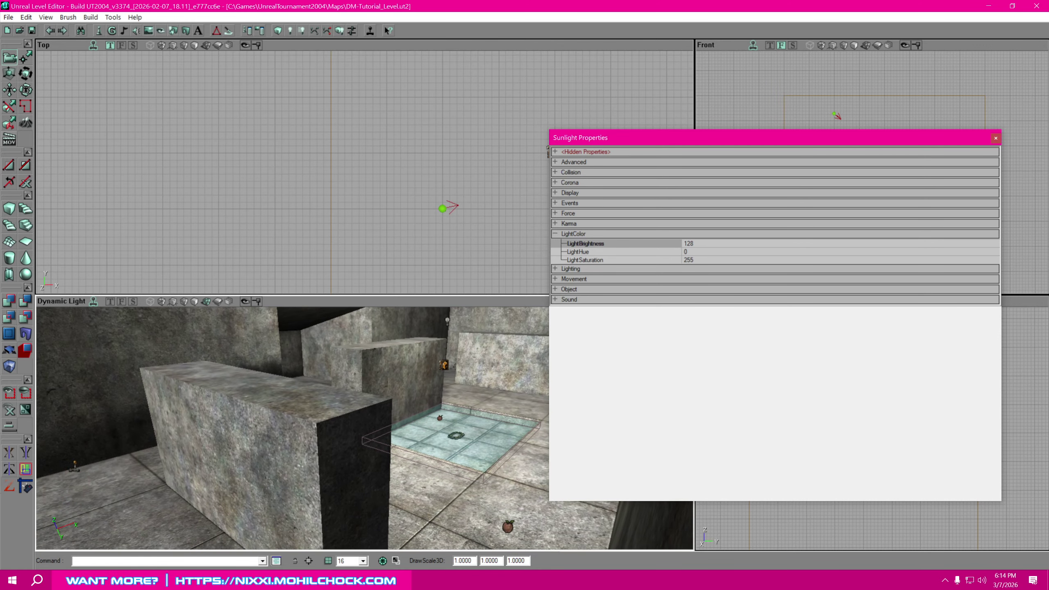
Set the Sunlight's LightHue to 32 and LightSaturation to 224, and close its properties.
click(704, 252)
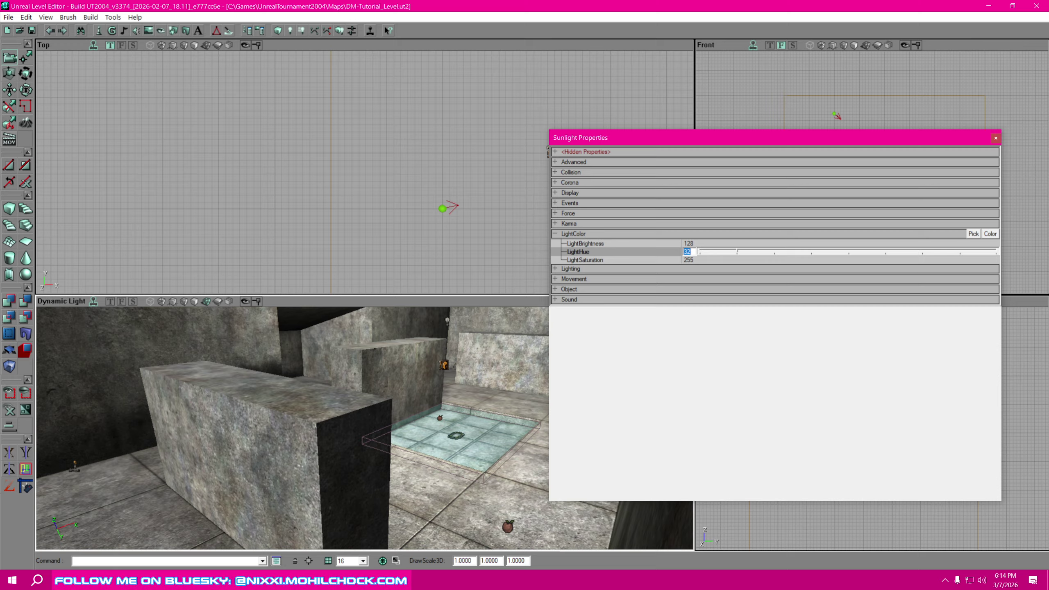
click(948, 260)
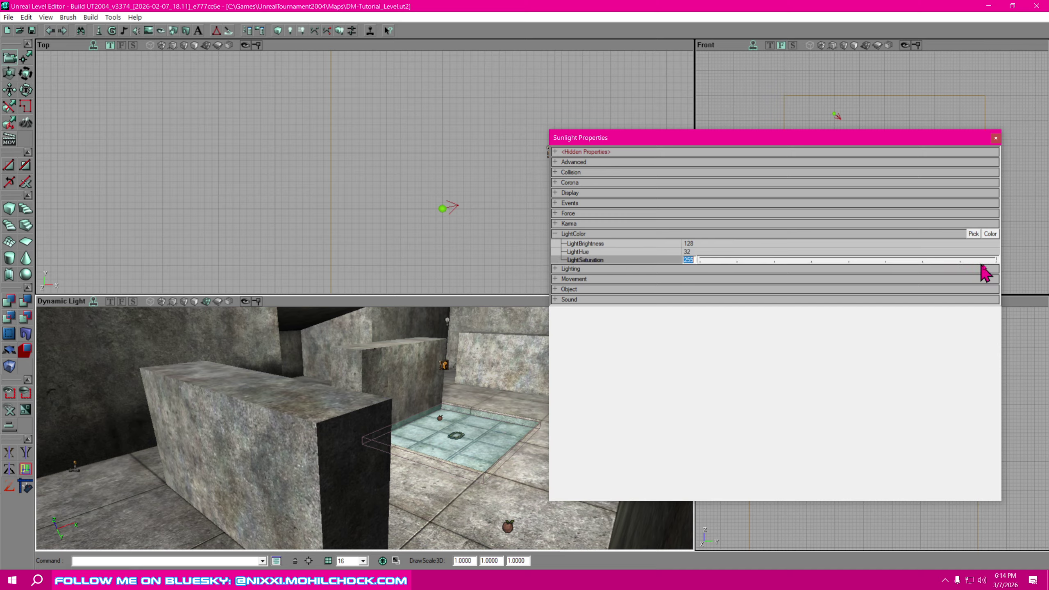
click(997, 261)
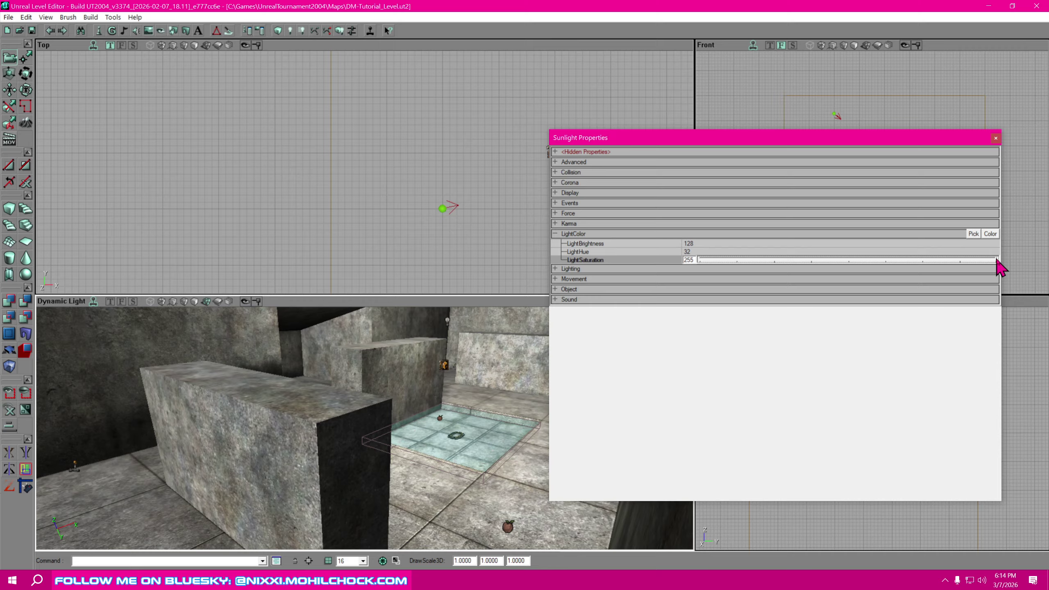
drag(993, 260, 960, 261)
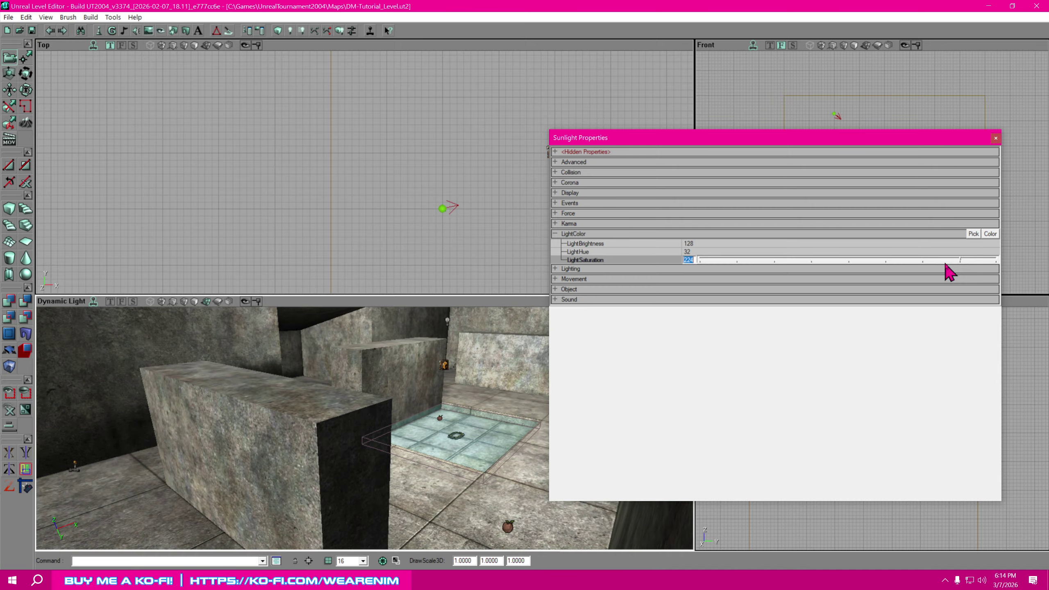
mouse_move(436, 452)
right_down()
mouse_move(444, 372)
mouse_move(479, 446)
mouse_move(424, 447)
mouse_move(438, 454)
right_up()
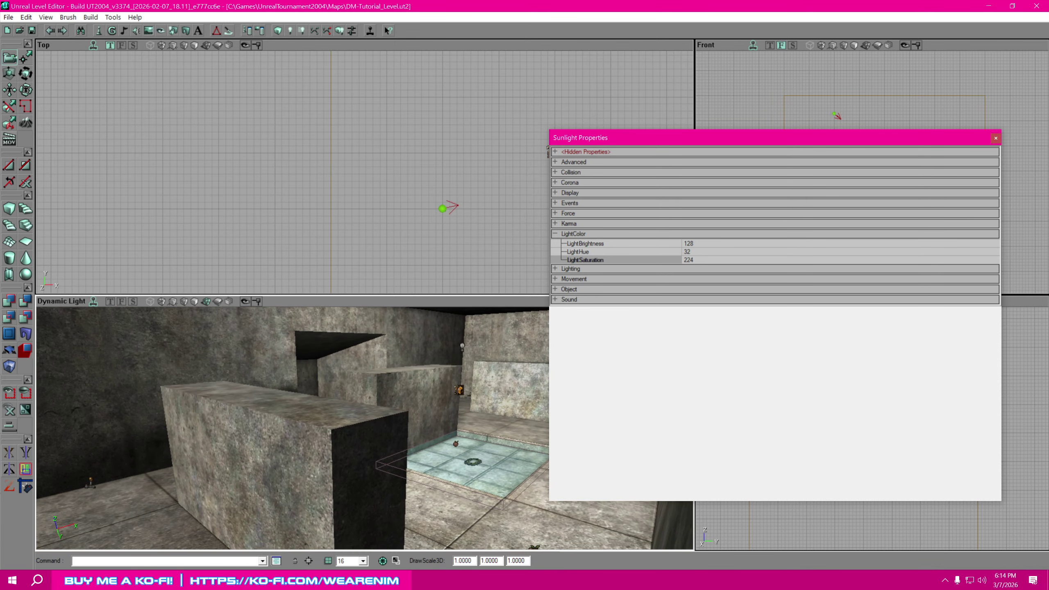
click(996, 138)
Inspect how the sunlight falls on the room's walls, floor and pool from several angles.
drag(477, 469, 430, 459)
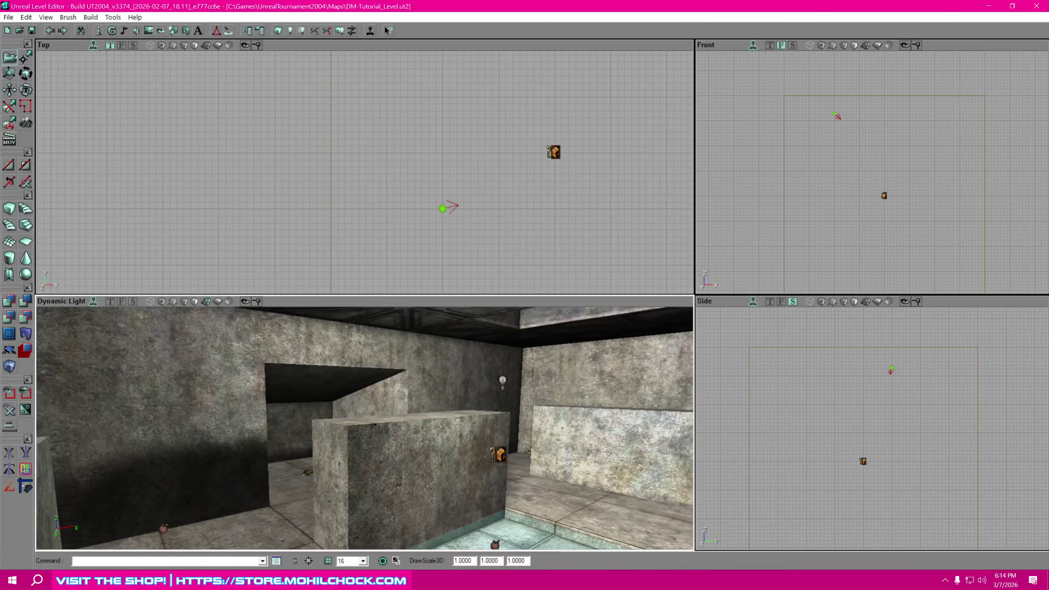
right_drag(474, 471, 503, 389)
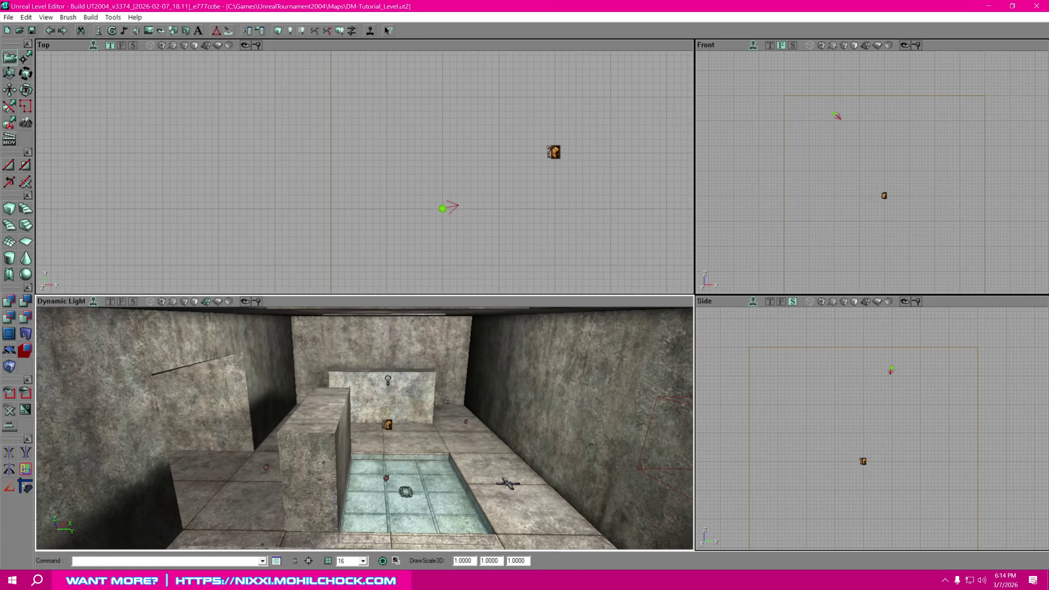
right_drag(365, 429, 447, 395)
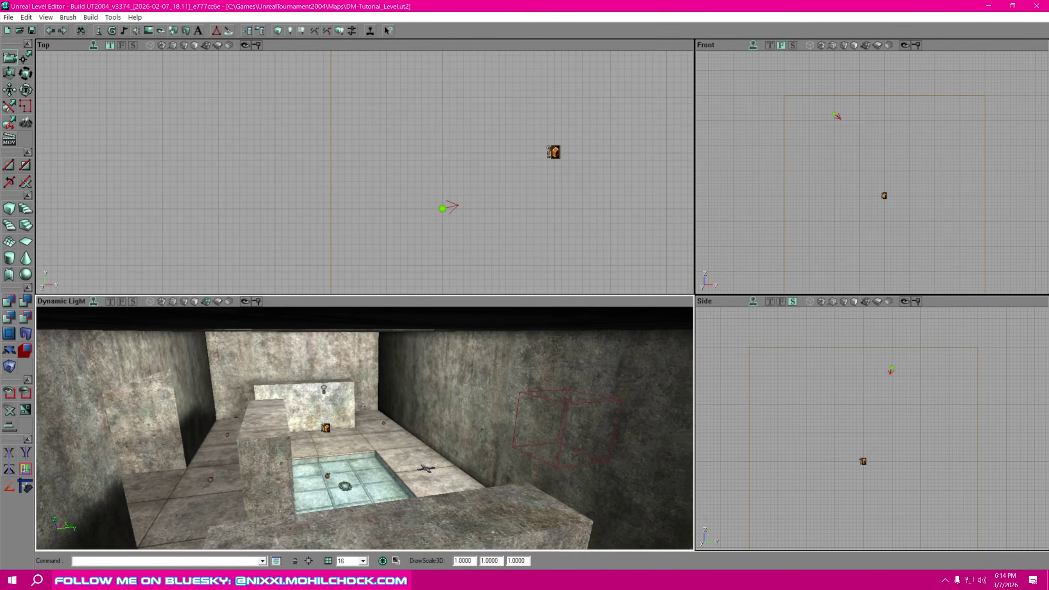
mouse_move(365, 428)
right_down()
mouse_move(353, 443)
mouse_move(374, 443)
right_up()
drag(424, 379, 416, 391)
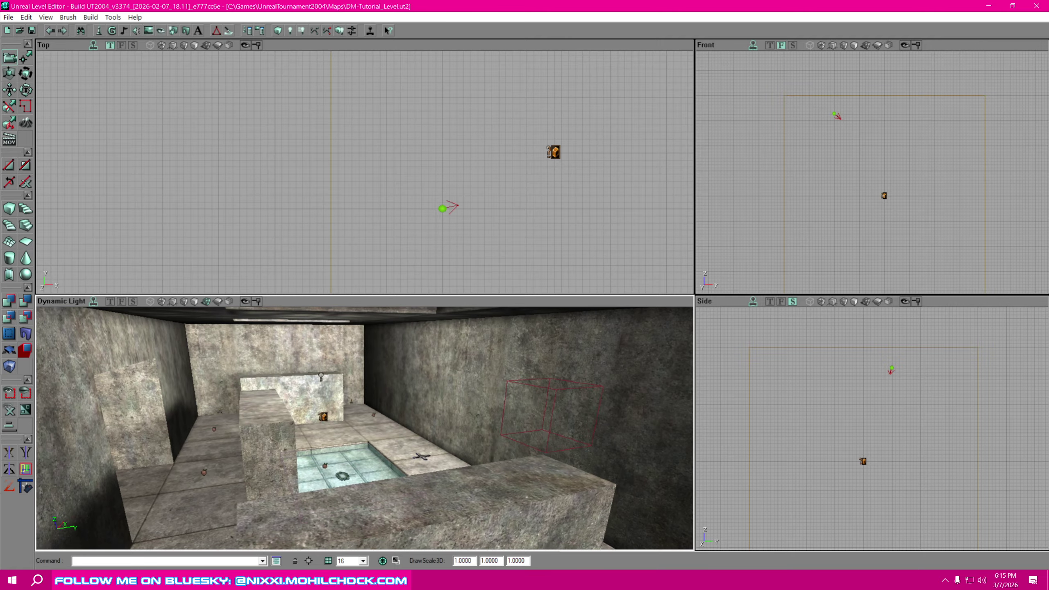
Duplicate the two rectangular ceiling-opening brushes together and align the copies with the originals in the Top view.
drag(504, 260, 148, 227)
scroll(487, 228, down, 5)
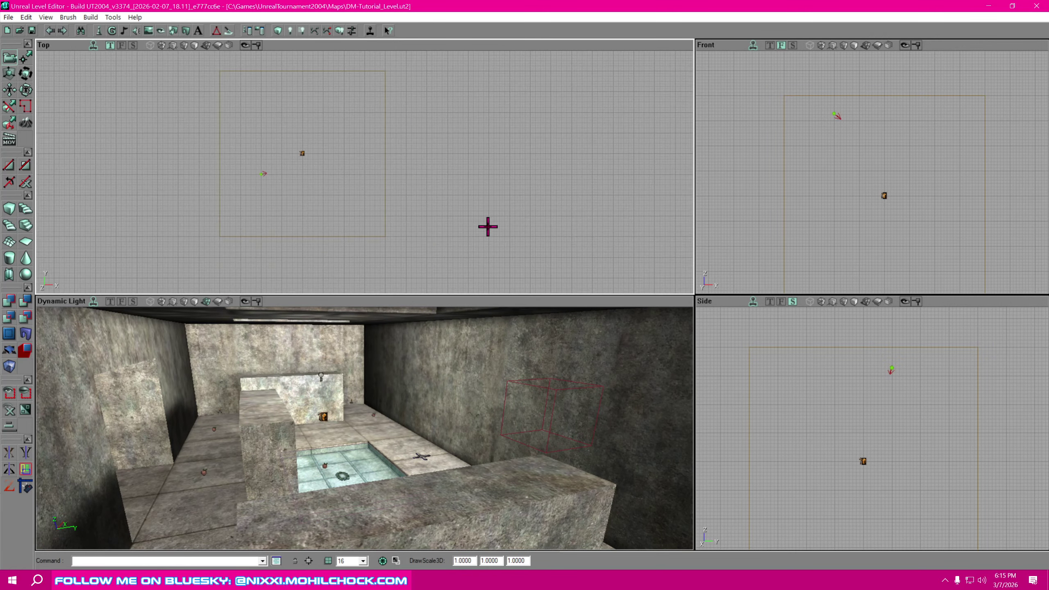
drag(487, 228, 203, 179)
drag(460, 171, 444, 218)
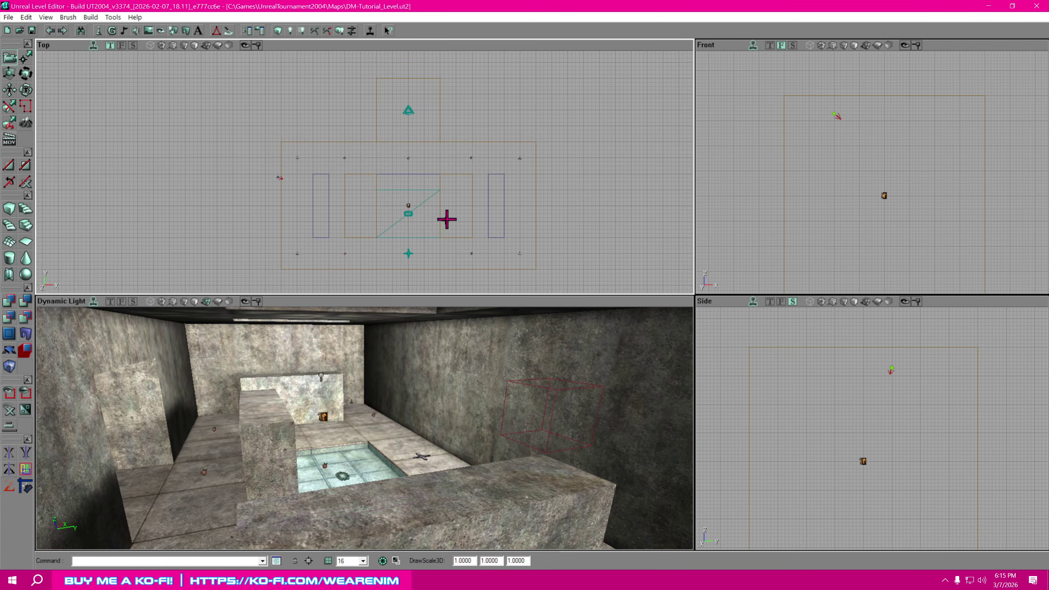
click(361, 237)
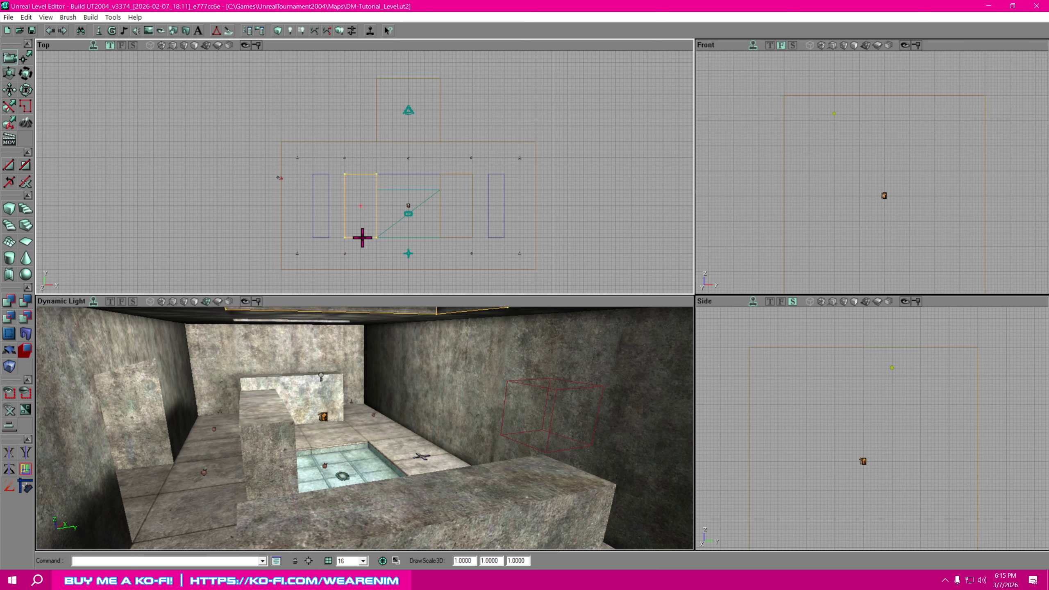
ctrl+click(462, 239)
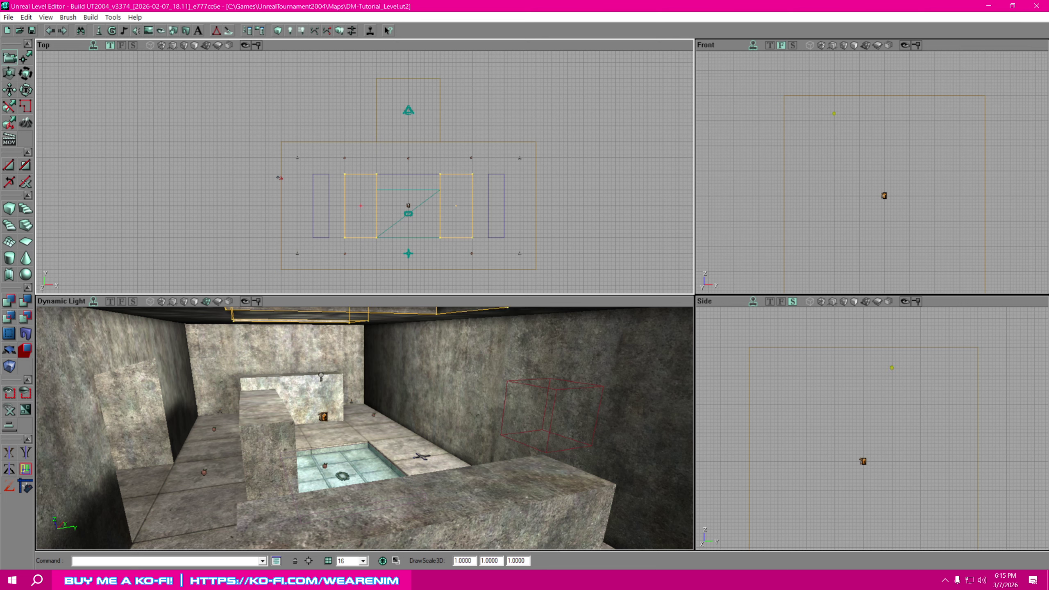
right_click(462, 239)
click(519, 429)
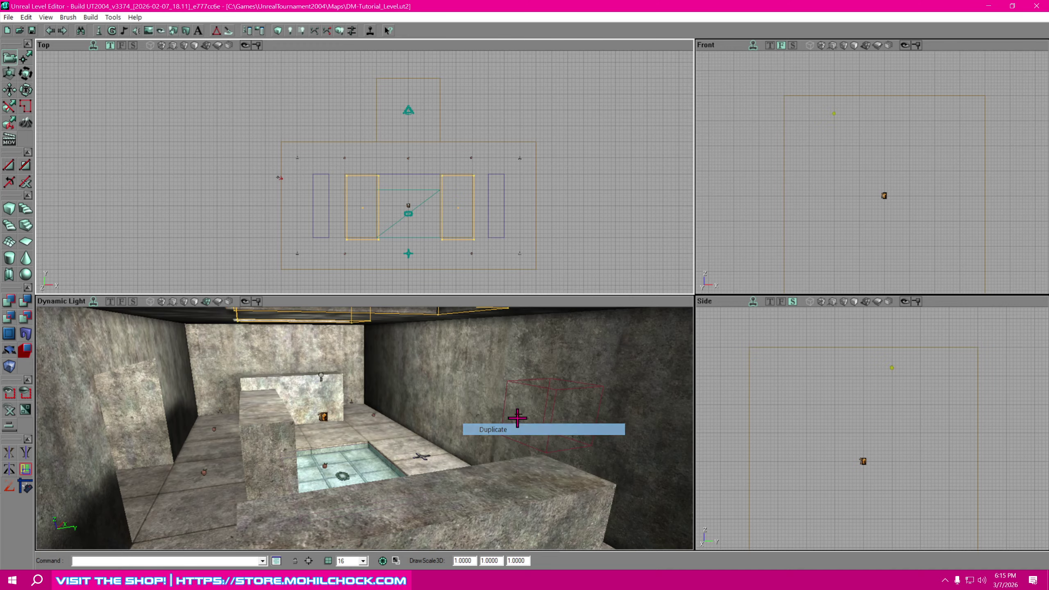
ctrl+drag(459, 208, 456, 205)
Raise the duplicated opening brushes by their own height in the Side view so they stack directly on the originals.
mouse_move(818, 425)
mouse_down()
mouse_move(869, 452)
mouse_move(911, 368)
mouse_up()
scroll(869, 452, down, 5)
scroll(890, 476, up, 5)
drag(891, 477, 950, 472)
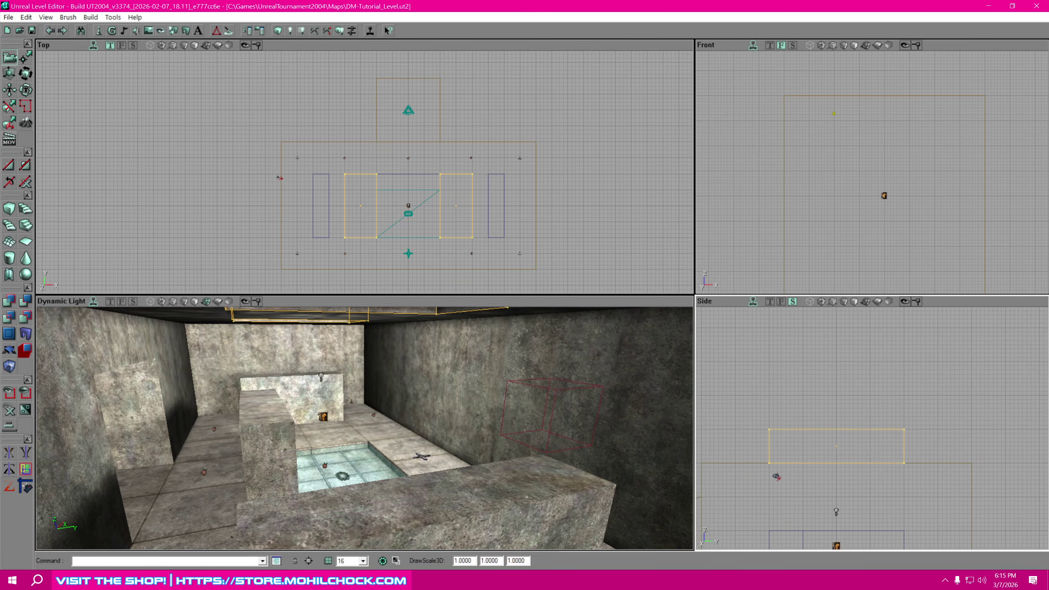
ctrl+drag(869, 457, 869, 422)
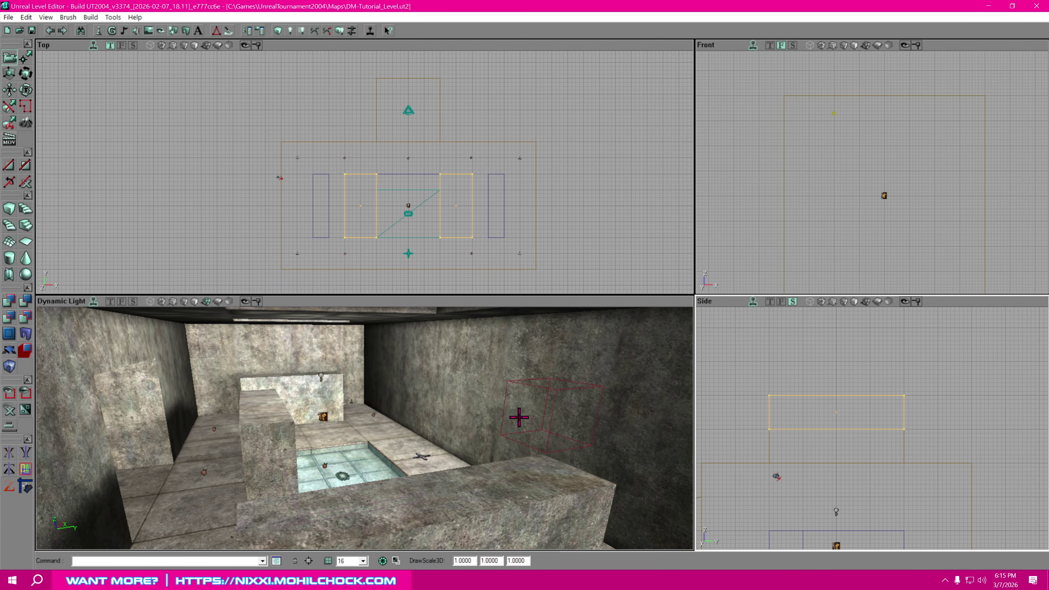
Check the ceiling openings from inside the room and rebuild the level with the stacked brushes.
drag(518, 417, 510, 394)
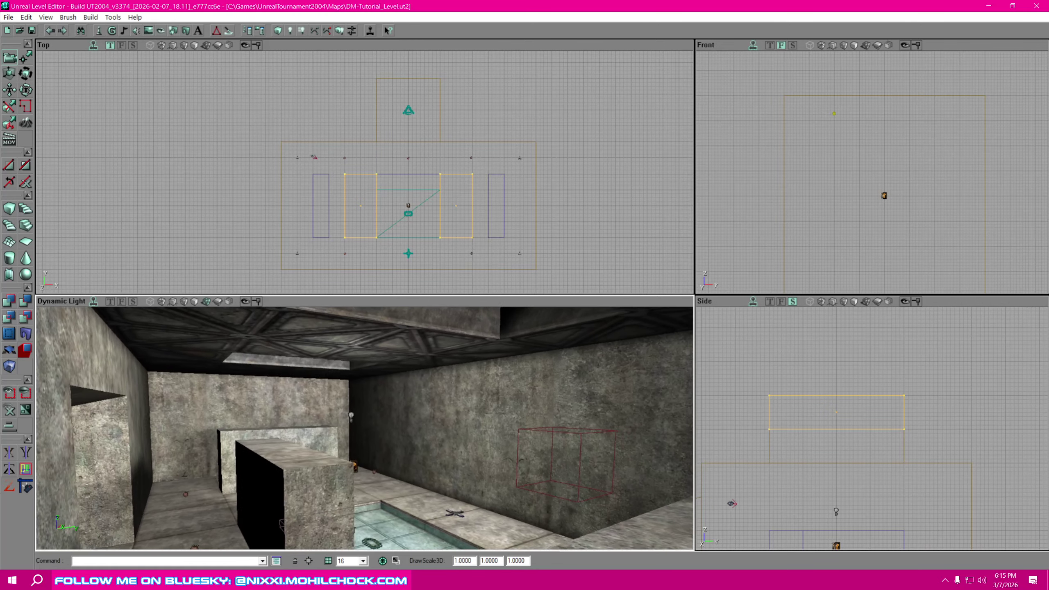
right_drag(510, 395, 513, 373)
drag(515, 407, 514, 407)
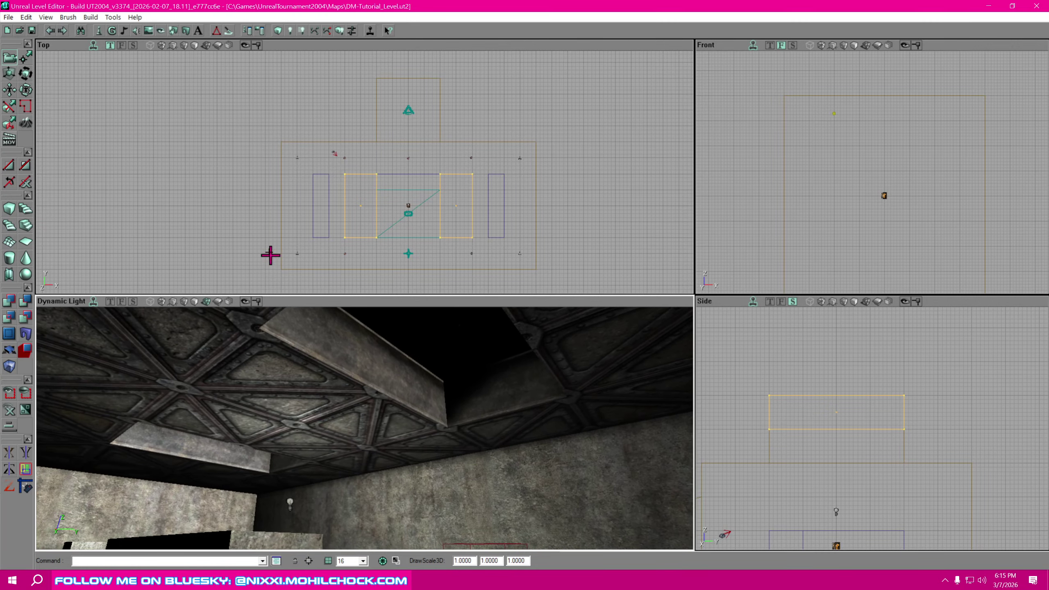
click(339, 30)
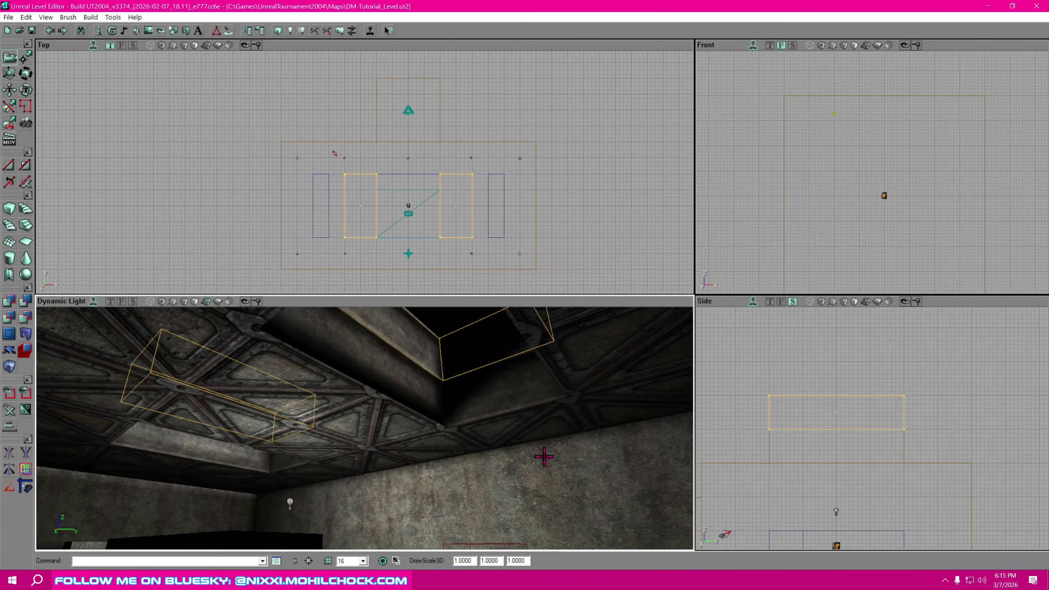
Inspect the deepened ceiling openings from below and from inside one of the stacked shafts.
drag(543, 452, 543, 452)
right_drag(543, 452, 543, 452)
drag(515, 407, 515, 407)
drag(519, 467, 519, 468)
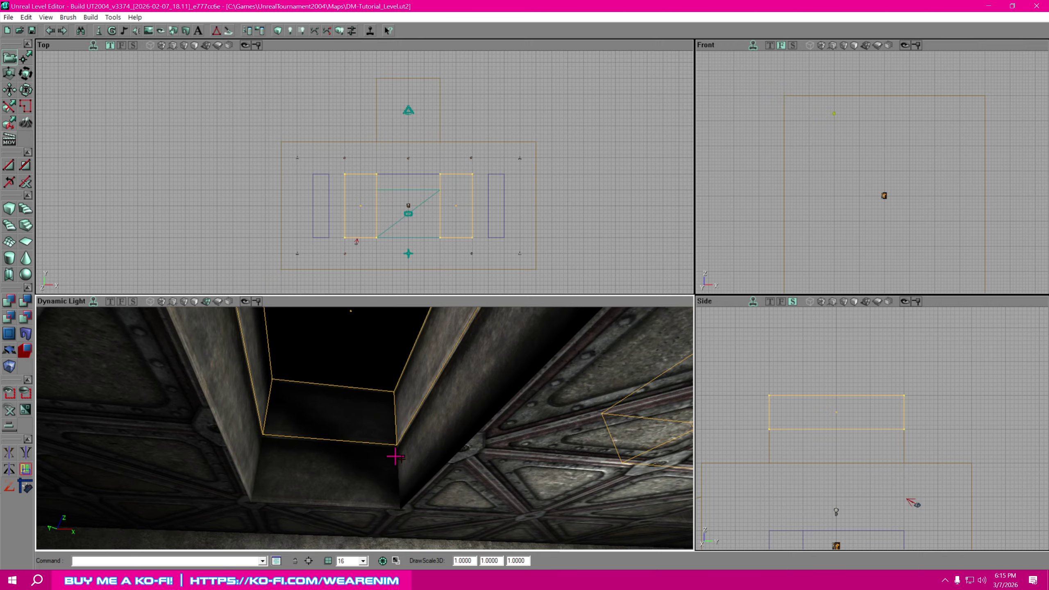
drag(396, 457, 396, 456)
drag(420, 411, 421, 411)
right_drag(421, 411, 421, 411)
drag(459, 410, 459, 410)
Select the wall surfaces of the upper shaft sections above both ceiling openings.
click(475, 462)
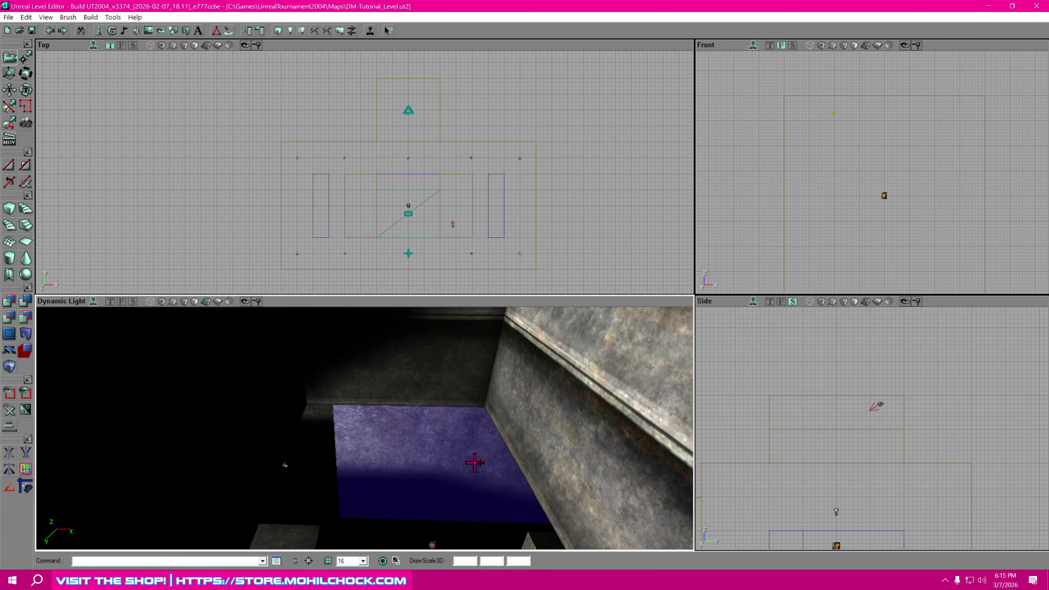
right_drag(449, 461, 462, 431)
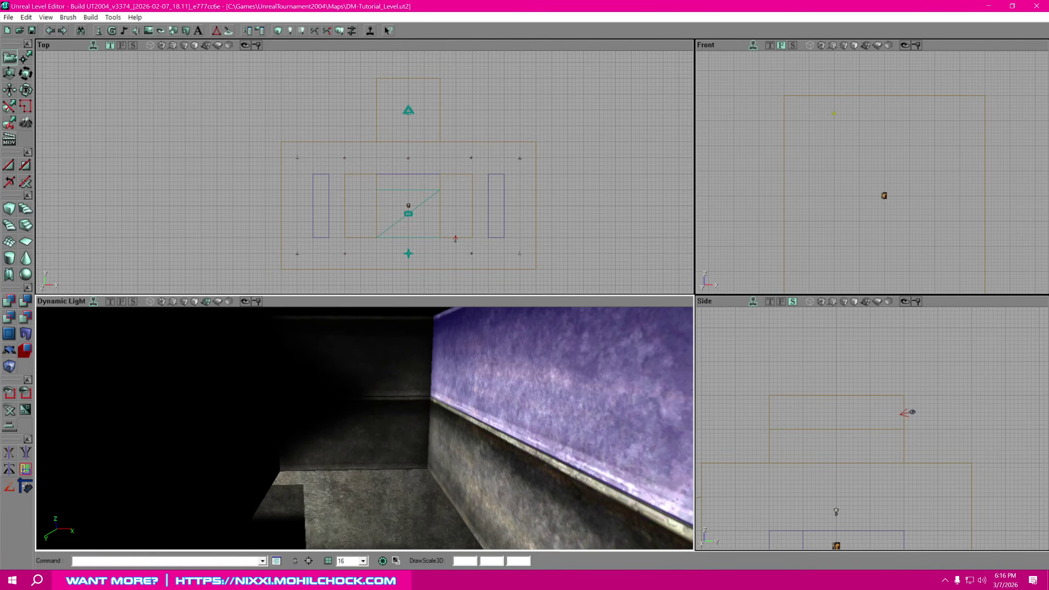
right_drag(373, 464, 372, 452)
drag(373, 452, 372, 452)
drag(316, 434, 316, 434)
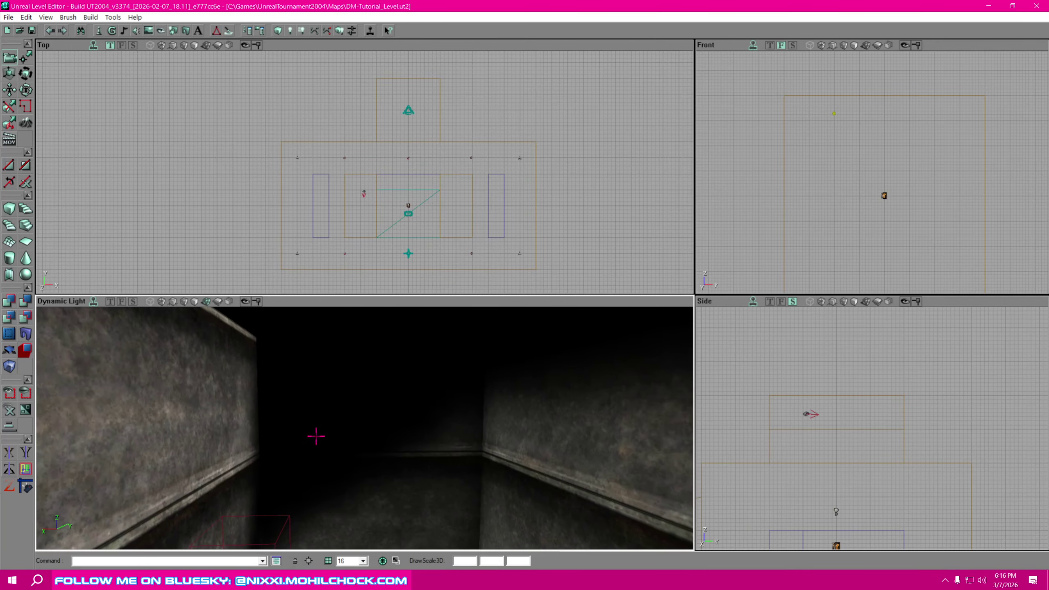
click(192, 416)
ctrl+click(451, 418)
ctrl+click(517, 434)
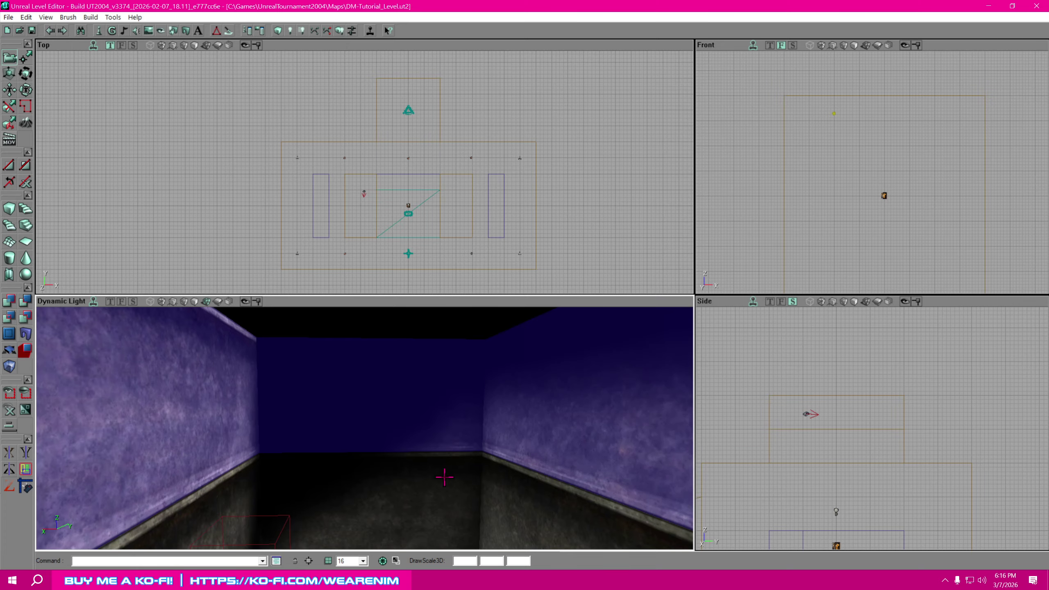
right_drag(444, 476, 445, 475)
drag(454, 467, 455, 466)
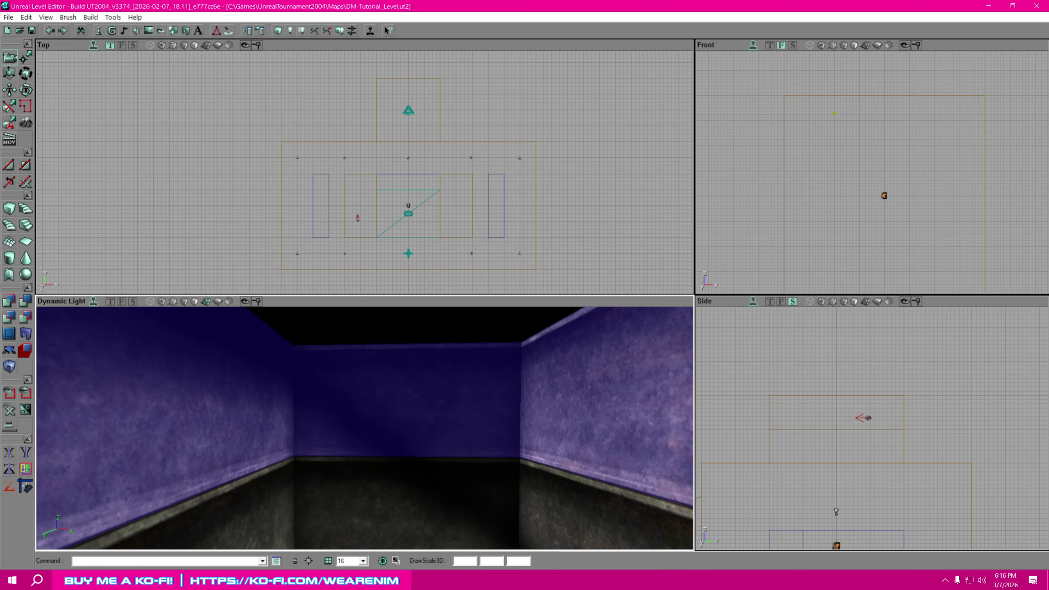
Apply the black HumanoidArchitecture.Bases.bas31HA texture to the selected upper shaft walls.
drag(1048, 79, 984, 79)
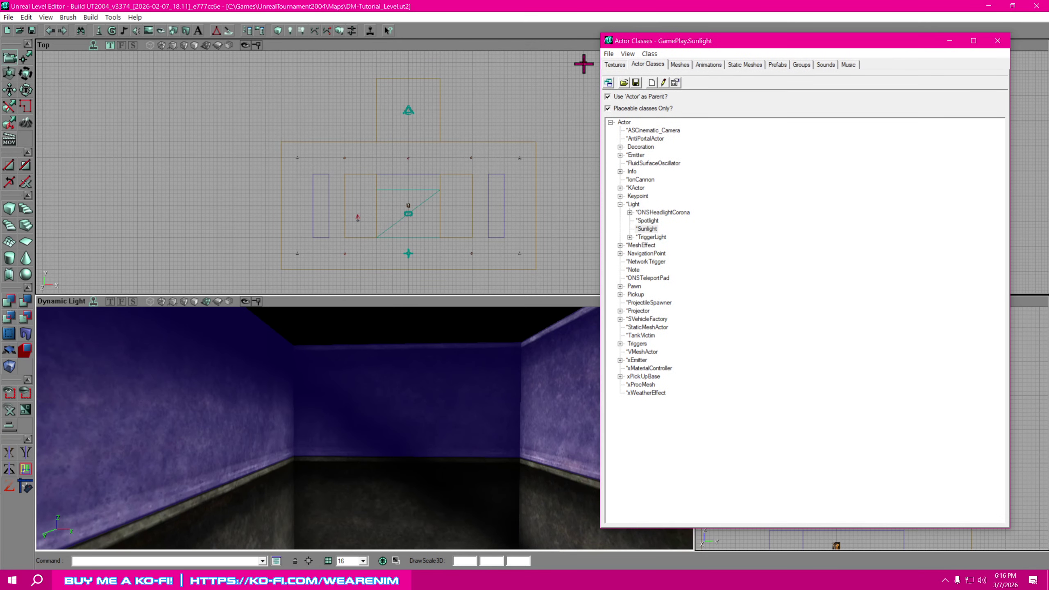
click(615, 65)
click(802, 356)
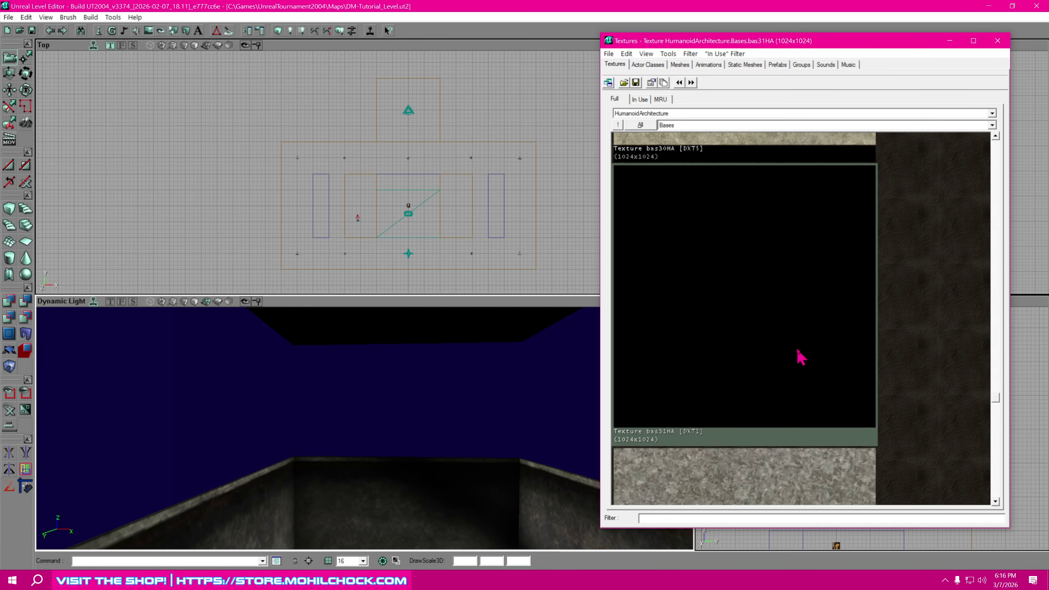
Set the eight selected shaft wall surfaces to Fake Backdrop and Unlit.
right_drag(365, 428, 450, 421)
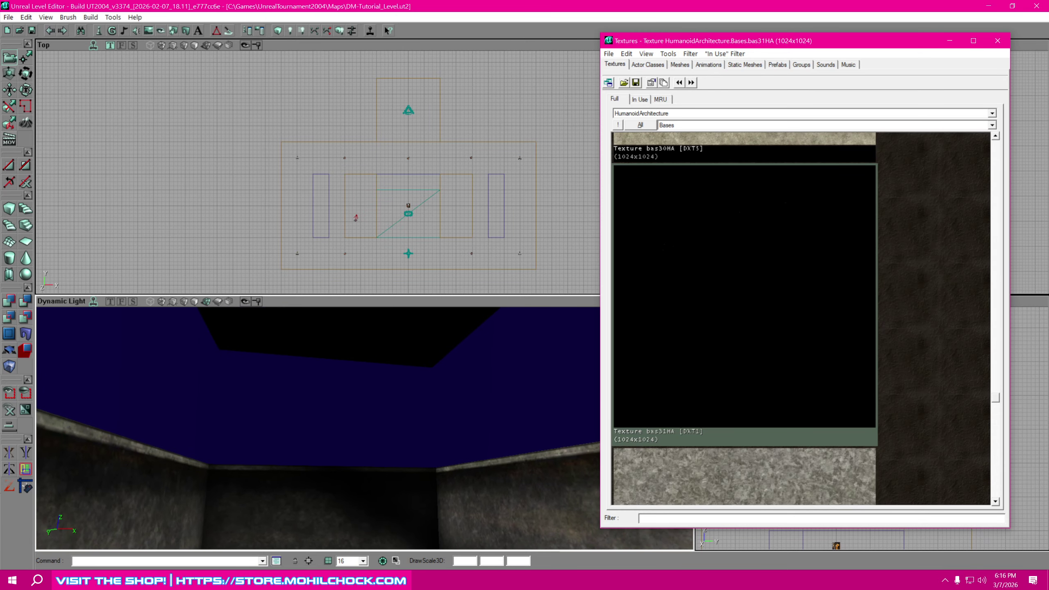
right_click(327, 414)
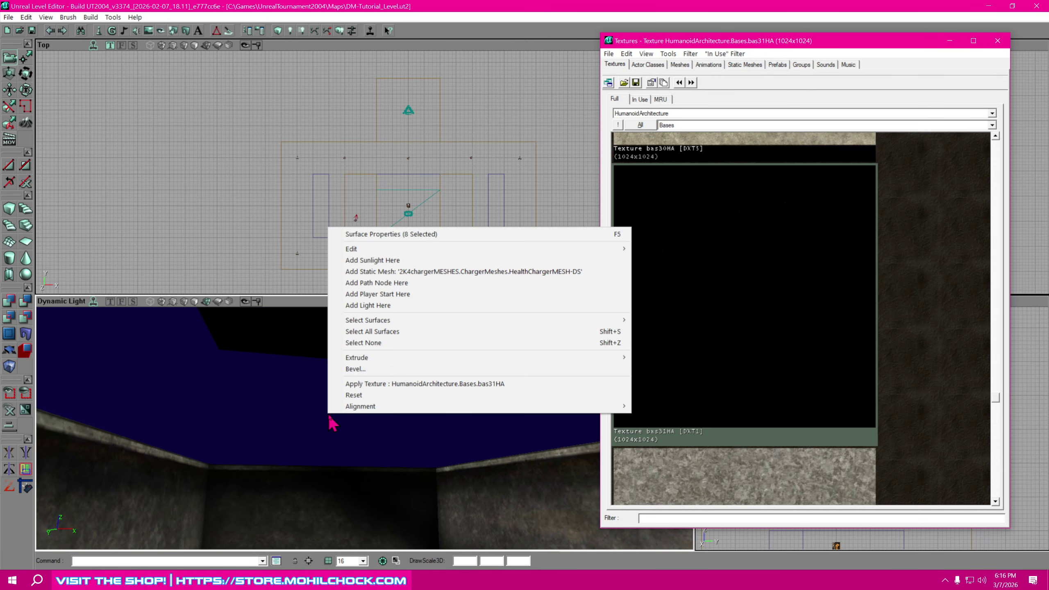
click(433, 236)
click(694, 276)
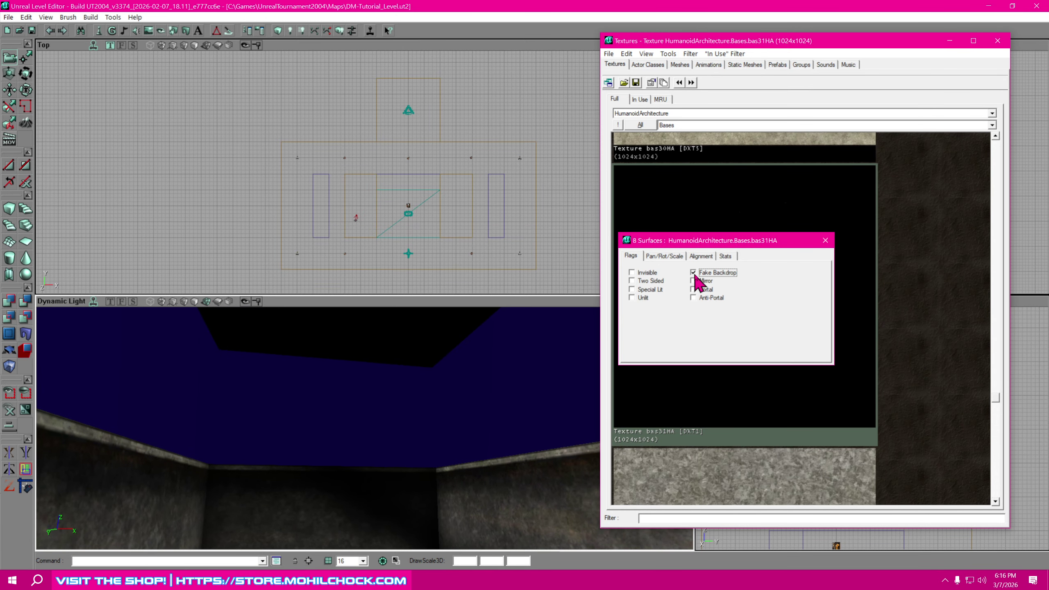
click(631, 298)
Check the surface flags on the shaft's top face, clear the selection, and close the surface properties and texture browser.
click(390, 339)
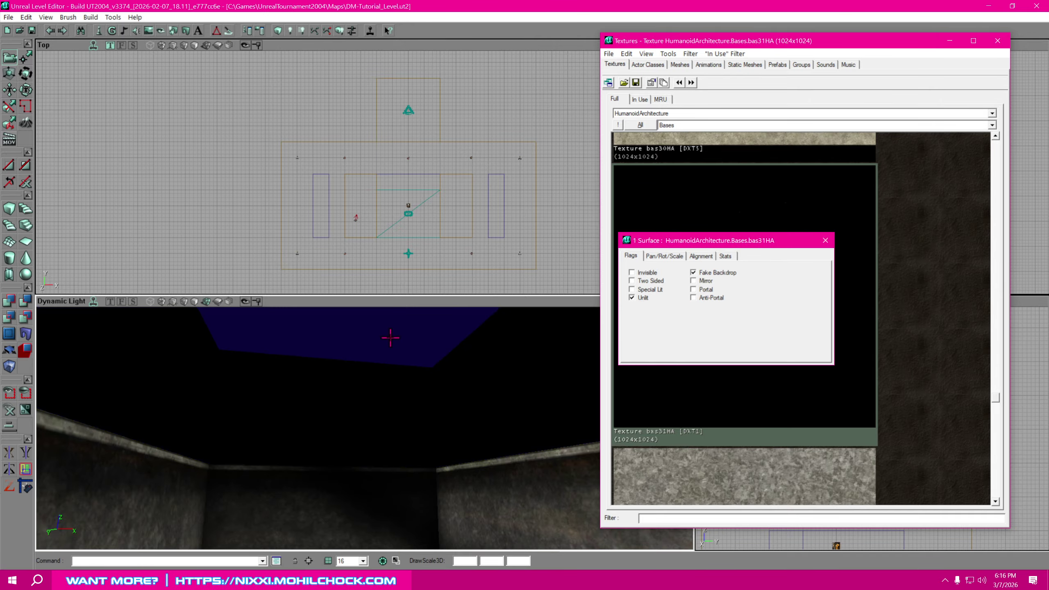
click(382, 342)
drag(382, 384, 385, 466)
right_drag(384, 467, 467, 438)
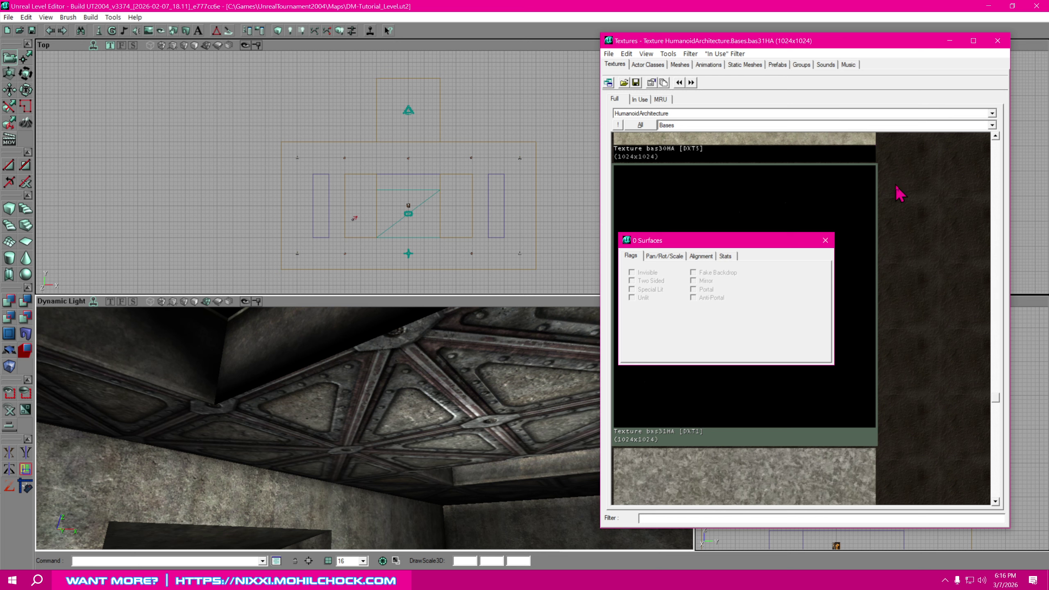
click(825, 240)
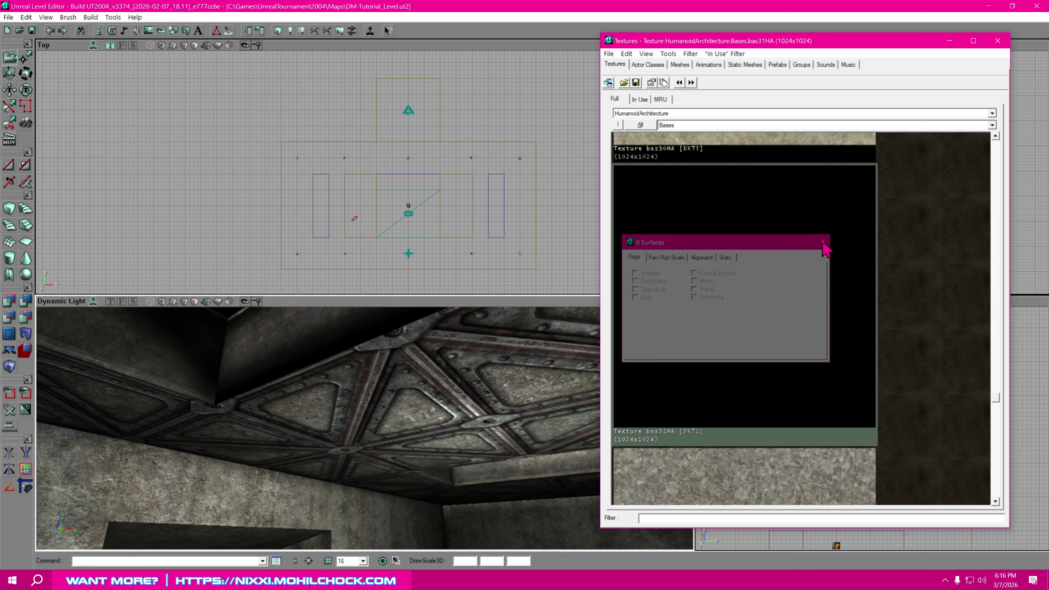
click(997, 41)
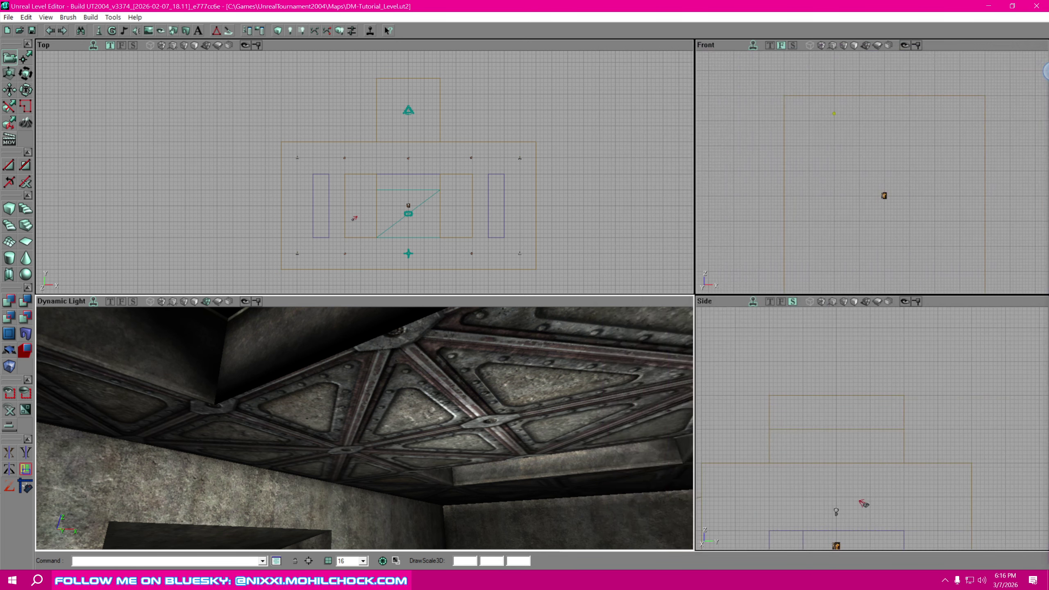
Rebuild the level and inspect the lighting on the ceiling openings, room walls, raised blocks and pool.
right_drag(600, 383, 579, 409)
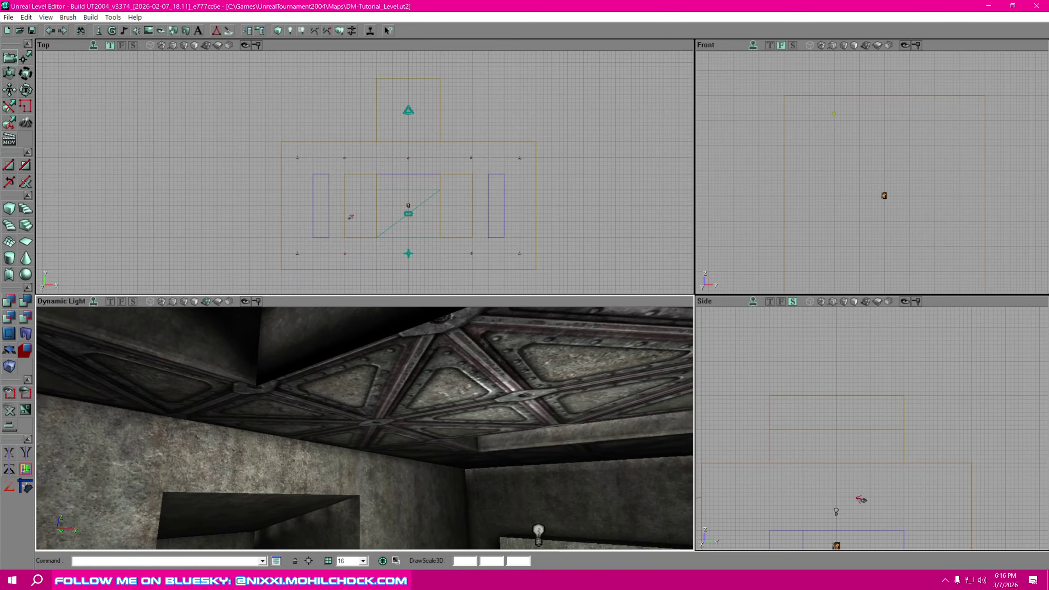
drag(578, 409, 578, 471)
right_drag(579, 471, 578, 438)
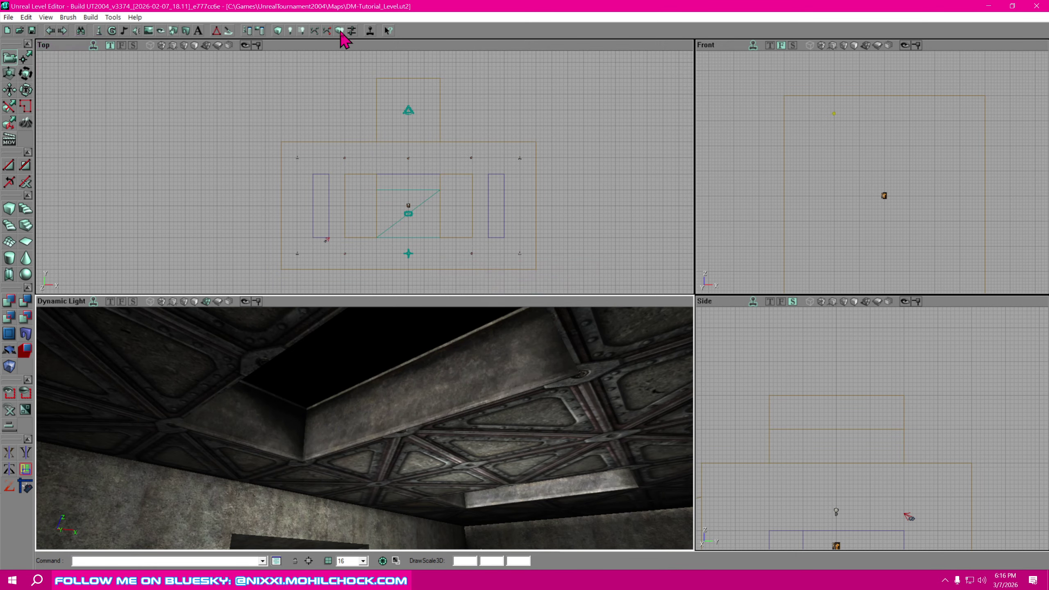
drag(494, 379, 482, 360)
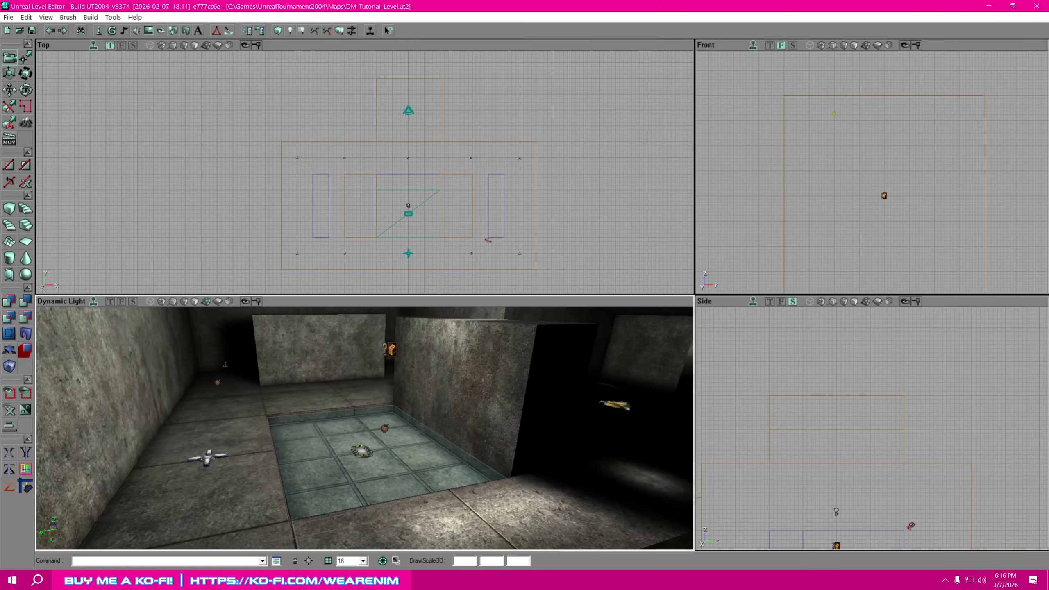
right_drag(482, 360, 495, 331)
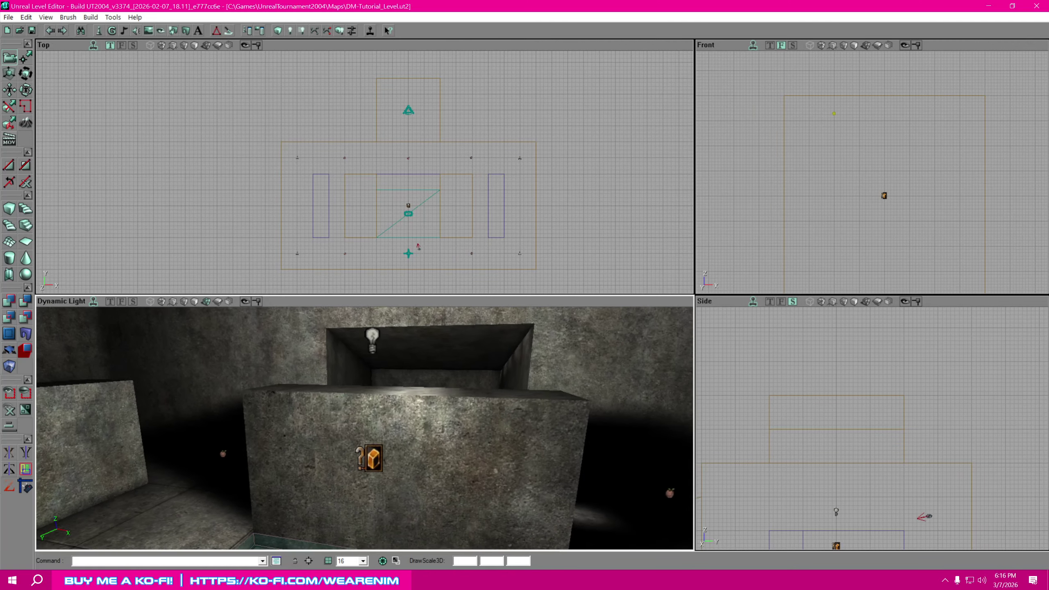
right_drag(371, 496, 329, 431)
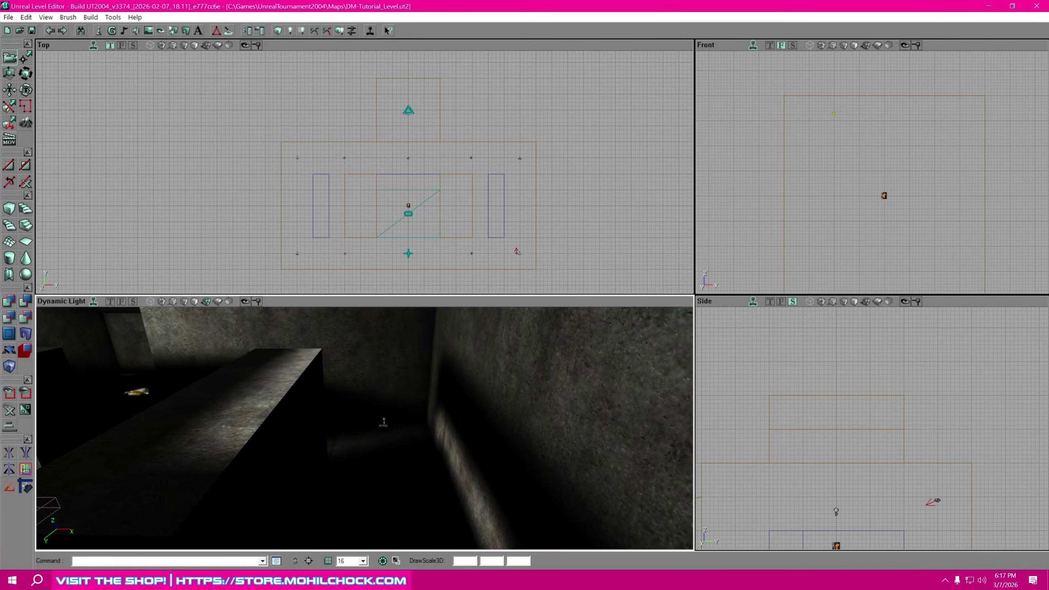
mouse_move(420, 405)
right_down()
mouse_move(290, 367)
mouse_move(339, 446)
mouse_move(347, 442)
mouse_move(331, 439)
mouse_move(429, 434)
mouse_move(434, 417)
right_up()
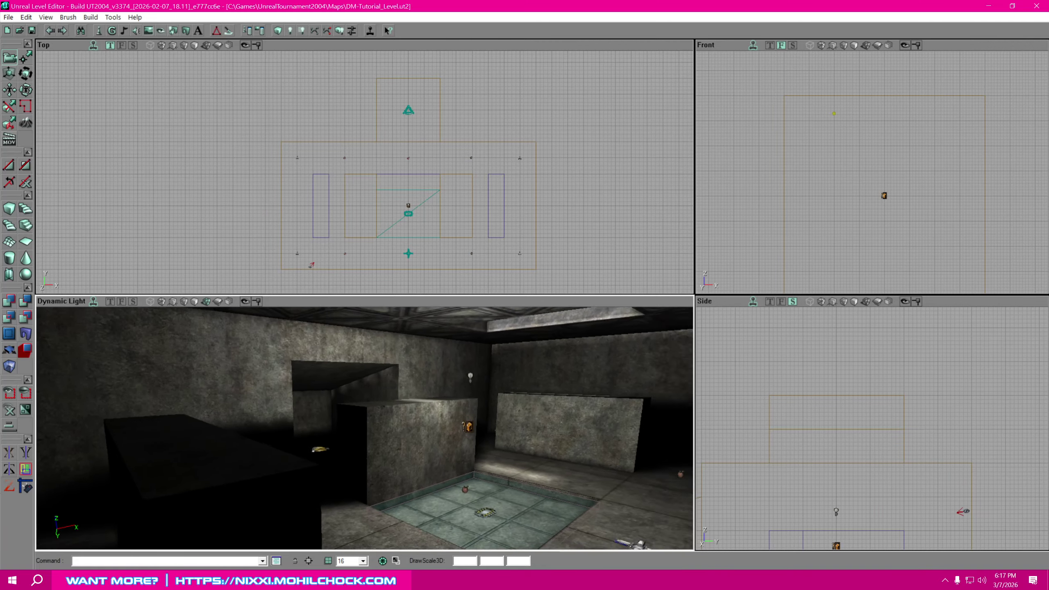
drag(434, 417, 447, 381)
drag(347, 428, 457, 474)
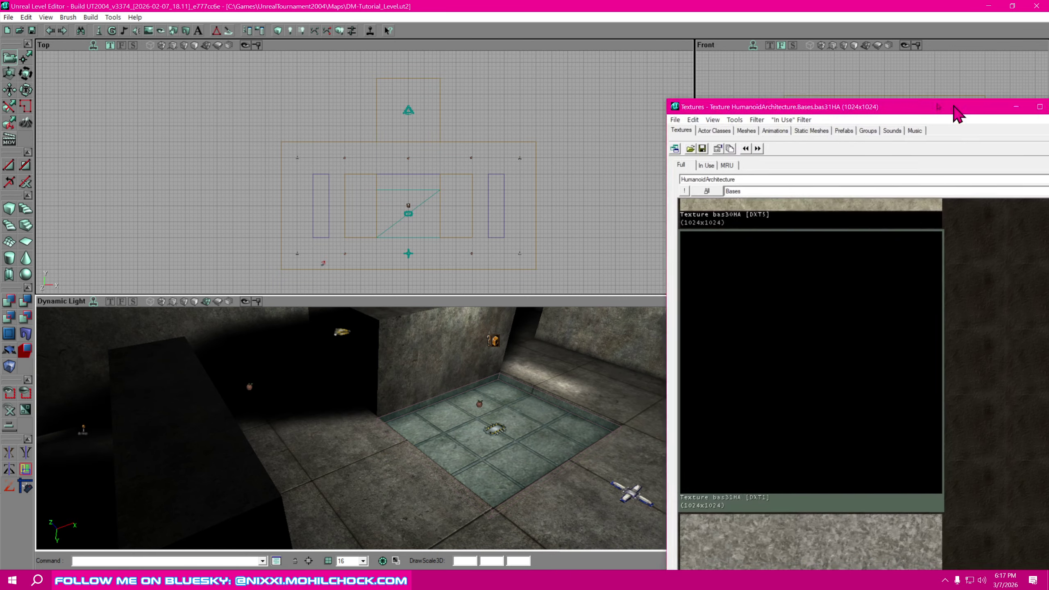
Add a Spotlight actor on the floor beside the pool and close the actor class browser.
drag(956, 115, 862, 64)
click(615, 81)
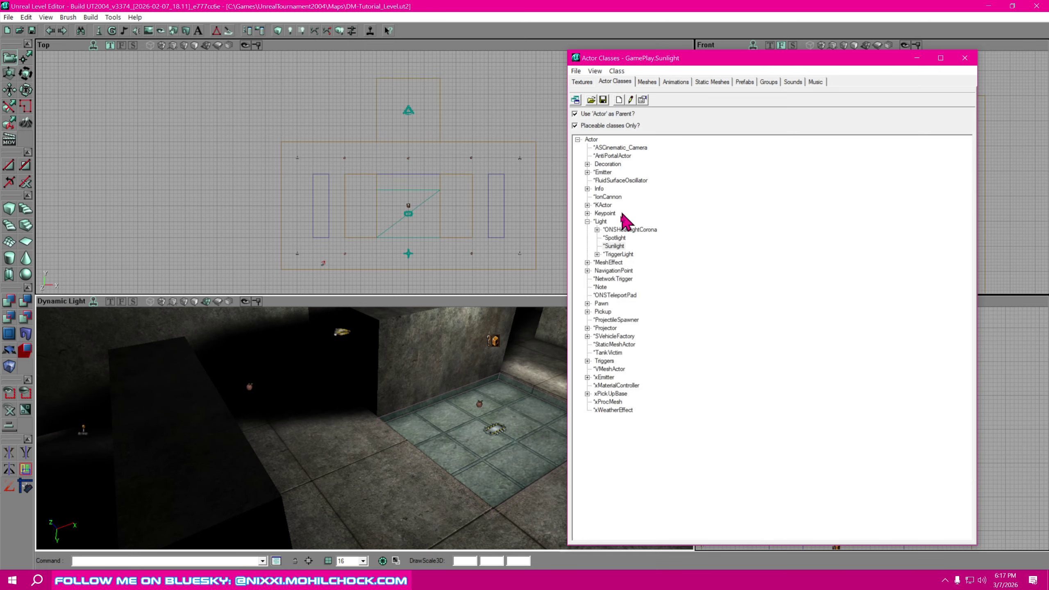
click(614, 247)
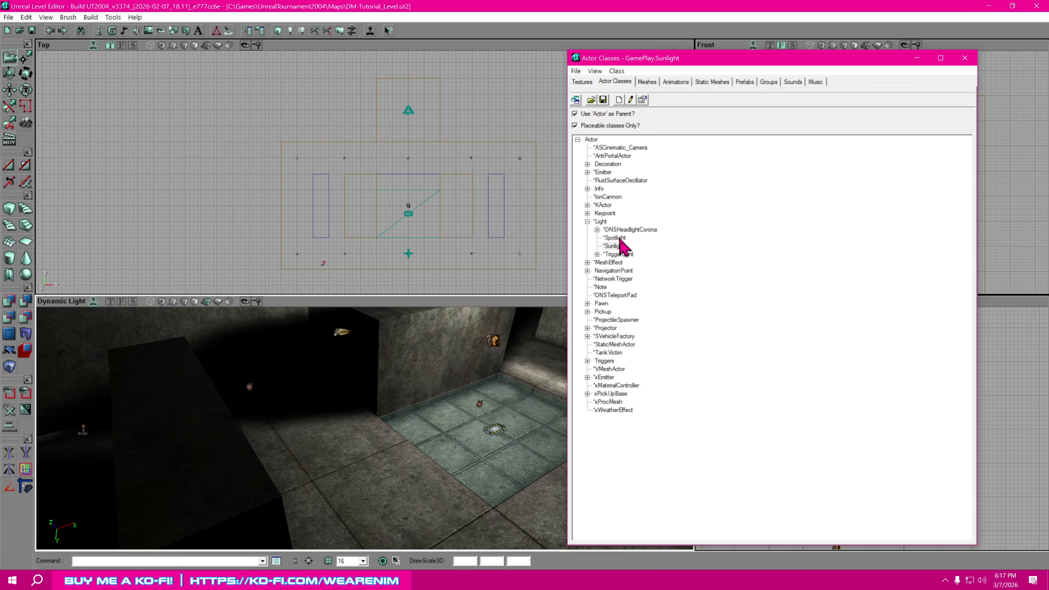
click(615, 238)
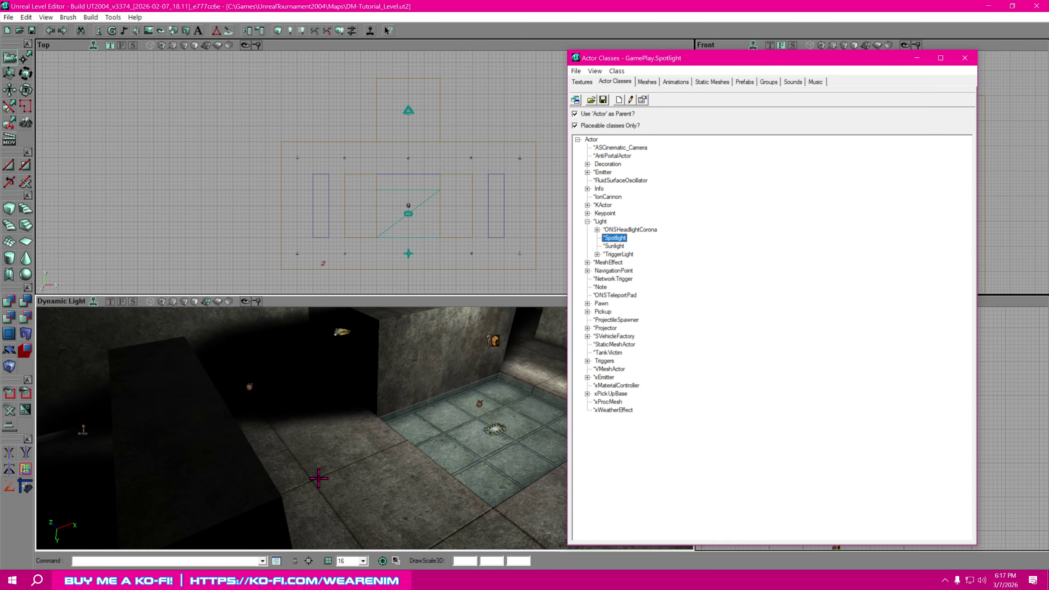
right_click(355, 463)
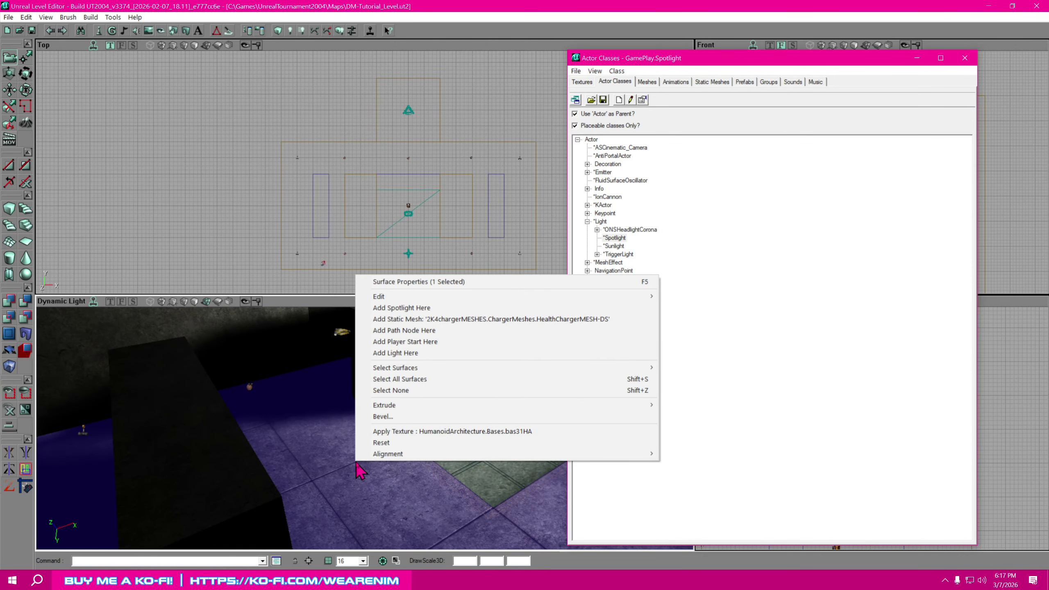
click(442, 309)
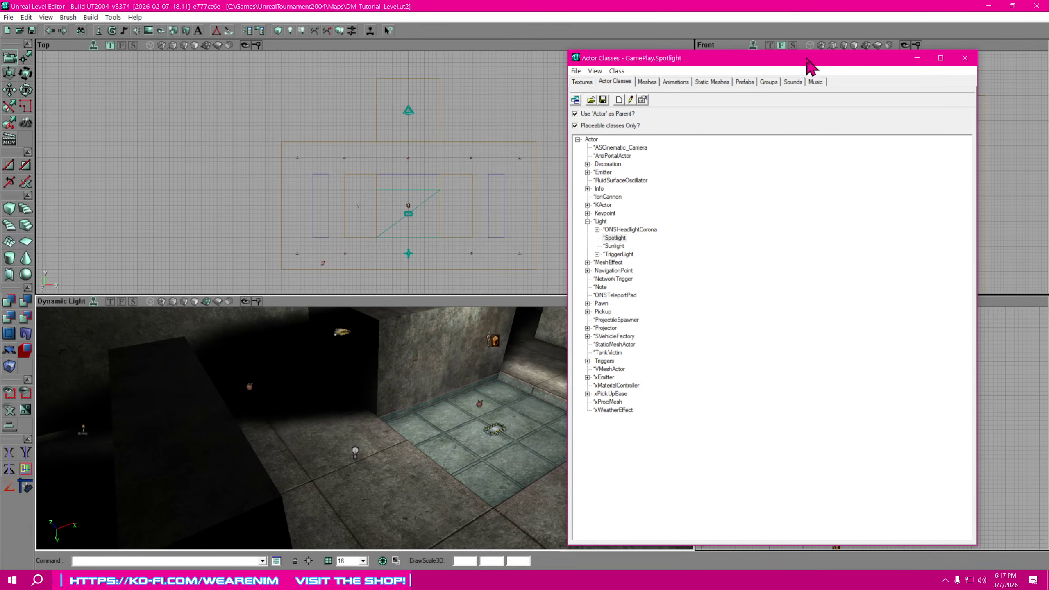
click(965, 58)
Select the new spotlight and examine its position and direction from around and above the room.
right_drag(460, 449, 459, 488)
drag(459, 488, 458, 446)
right_drag(458, 446, 429, 480)
click(399, 462)
right_drag(523, 472, 516, 450)
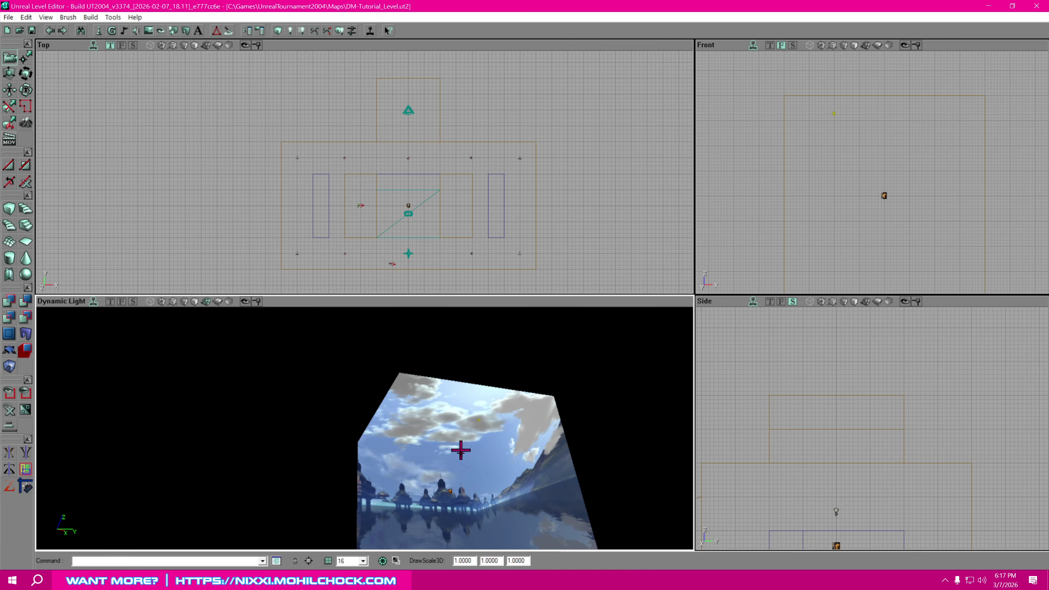
right_drag(614, 459, 614, 492)
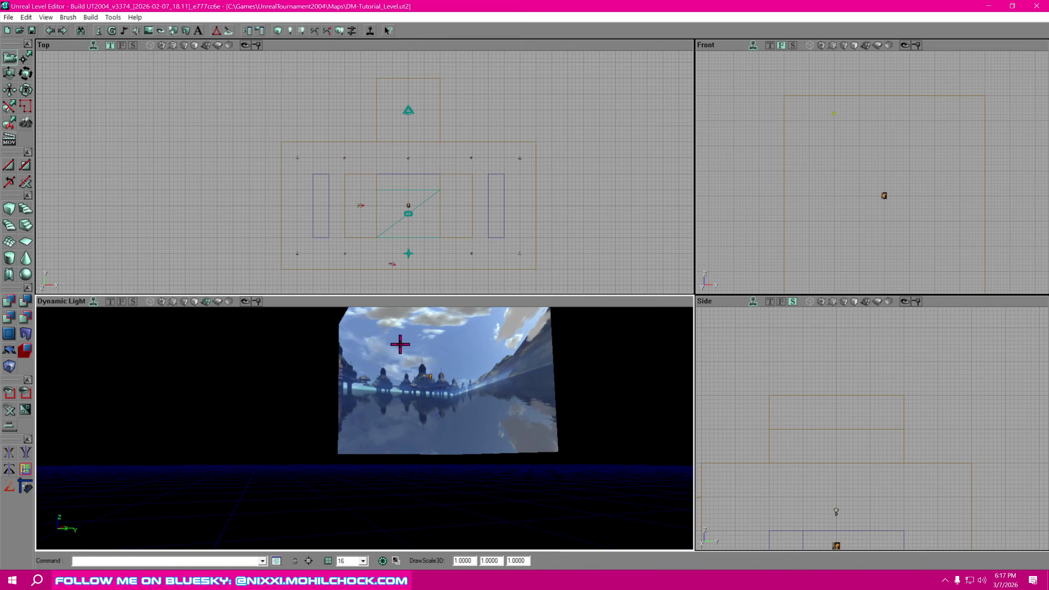
right_drag(494, 503, 371, 550)
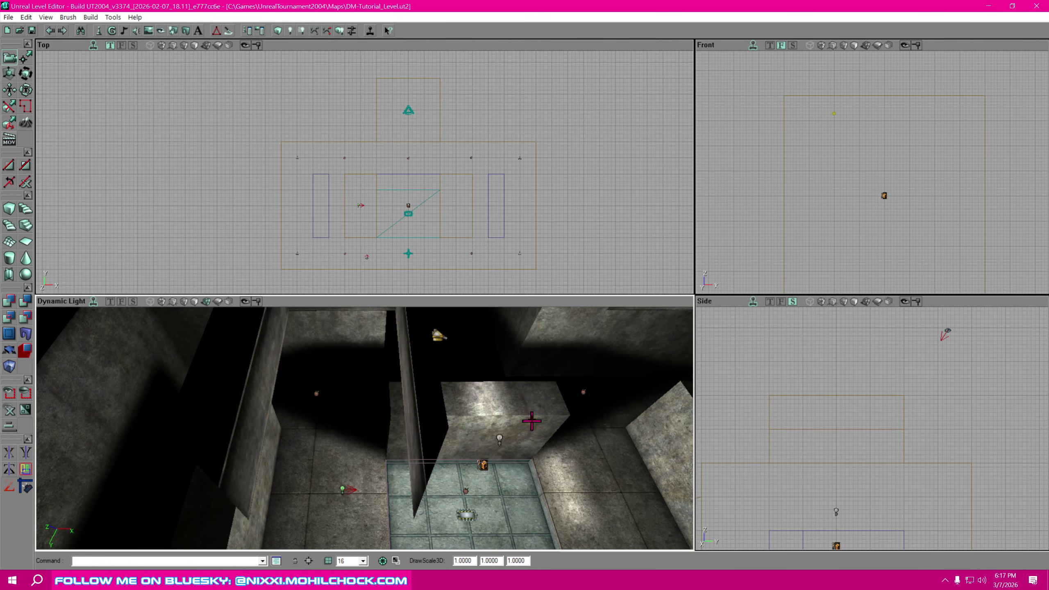
right_drag(532, 422, 516, 455)
right_drag(492, 347, 493, 396)
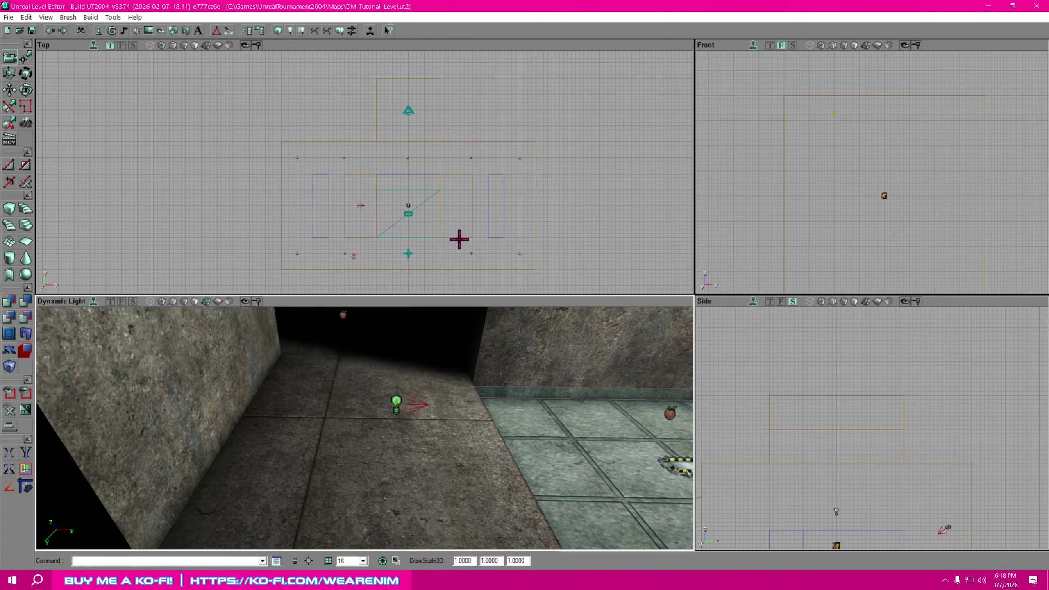
Move the spotlight slightly toward the pool in the Top view so it is centred within the ceiling opening's outline.
right_drag(459, 239, 527, 216)
scroll(459, 201, up, 4)
mouse_move(459, 201)
right_down()
mouse_move(313, 179)
mouse_move(466, 190)
right_up()
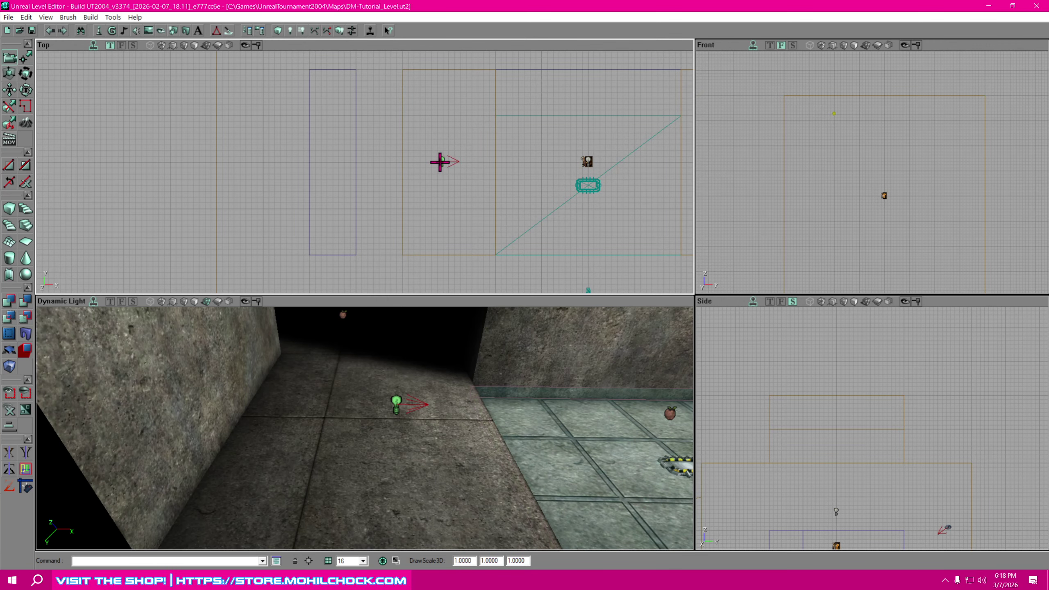
ctrl+drag(442, 161, 449, 162)
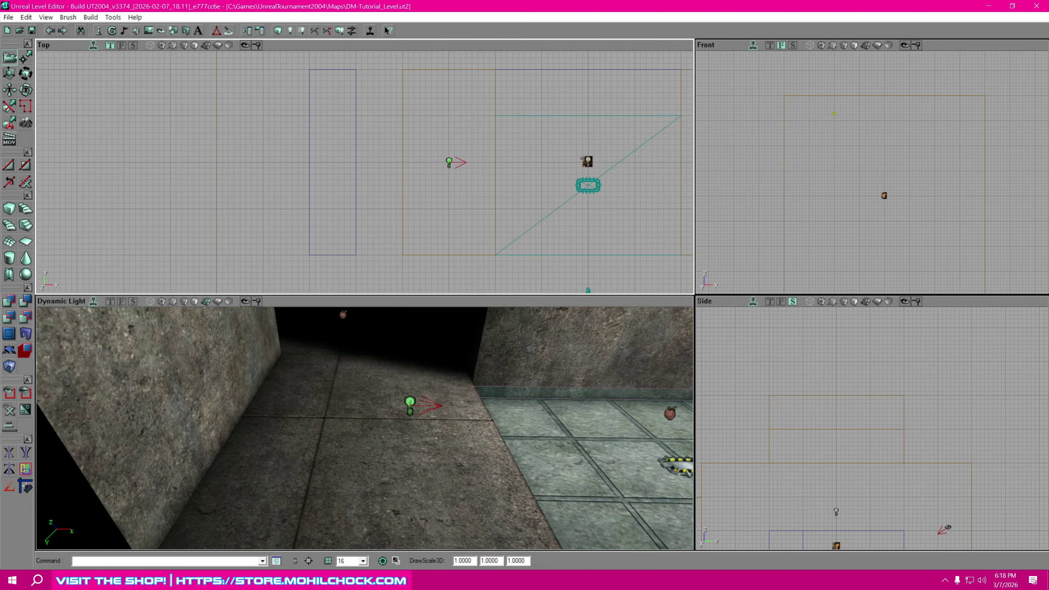
Rotate the spotlight in the Front view so it points straight down at the floor.
mouse_move(818, 459)
mouse_down()
mouse_move(771, 390)
mouse_move(900, 335)
mouse_move(841, 328)
mouse_up()
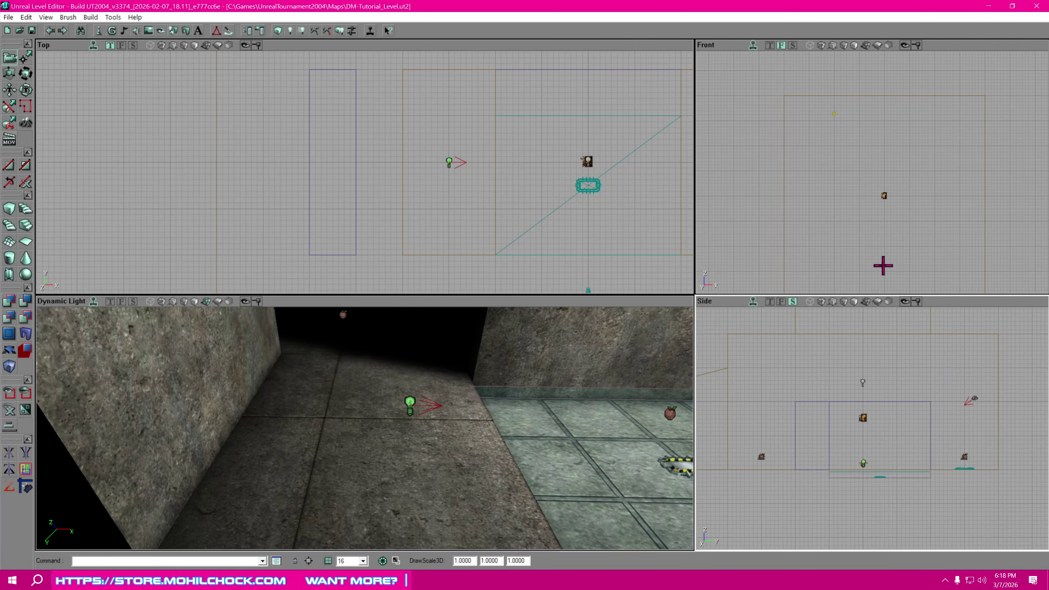
mouse_move(884, 265)
mouse_down()
mouse_move(780, 237)
mouse_move(827, 152)
mouse_move(993, 102)
mouse_move(1032, 69)
mouse_up()
scroll(897, 246, up, 4)
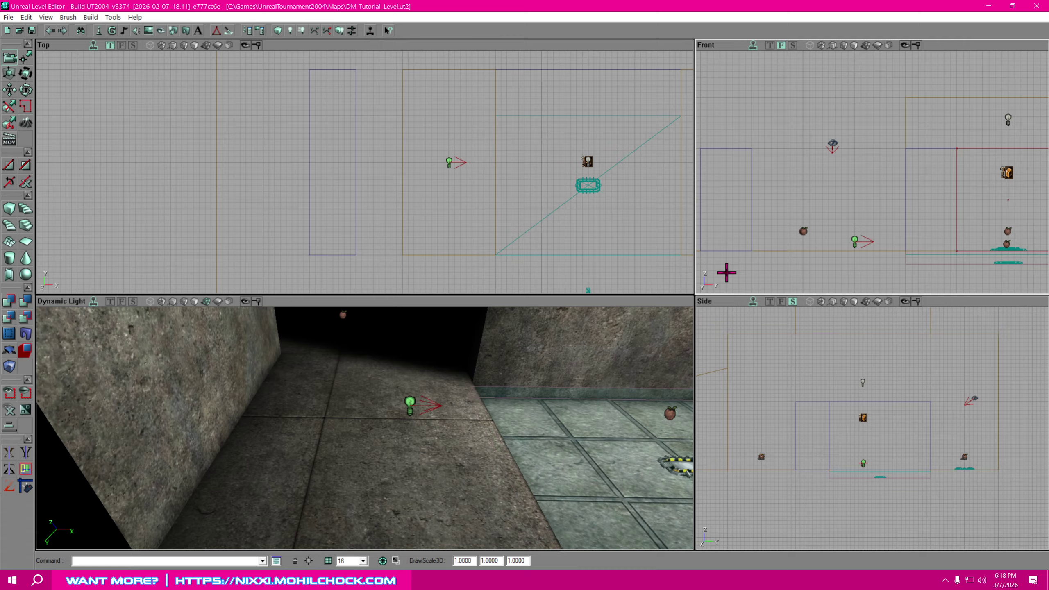
mouse_move(727, 272)
ctrl+right_down()
mouse_move(739, 273)
mouse_move(727, 288)
ctrl+right_up()
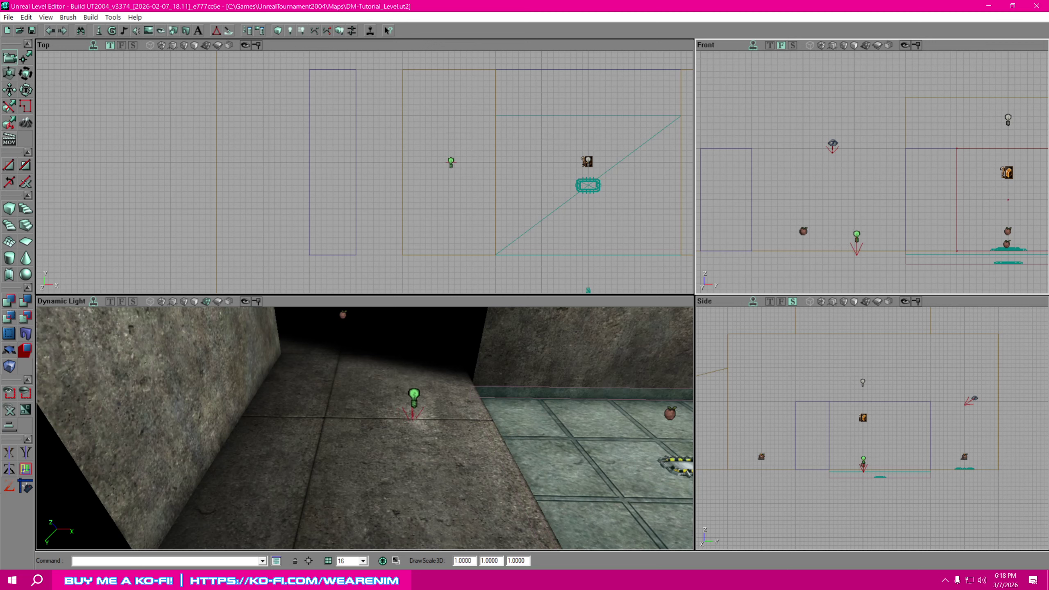
Raise the spotlight in the Front view to the top edge of the ceiling shaft directly above it.
ctrl+drag(857, 240, 855, 88)
drag(878, 226, 866, 409)
scroll(877, 224, down, 1)
ctrl+drag(865, 258, 864, 204)
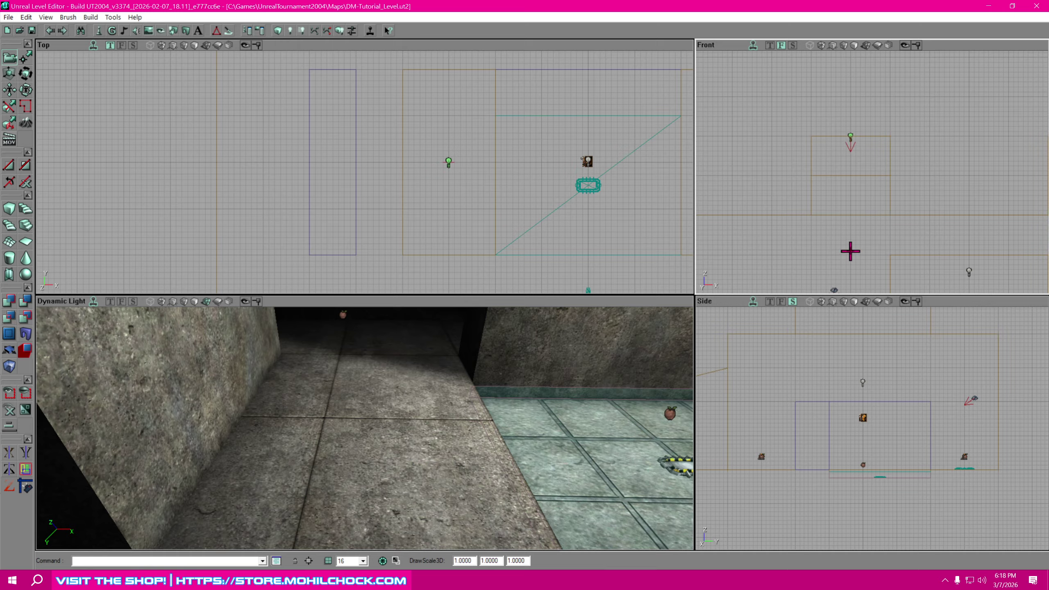
drag(851, 251, 849, 296)
scroll(898, 185, up, 3)
drag(897, 186, 918, 212)
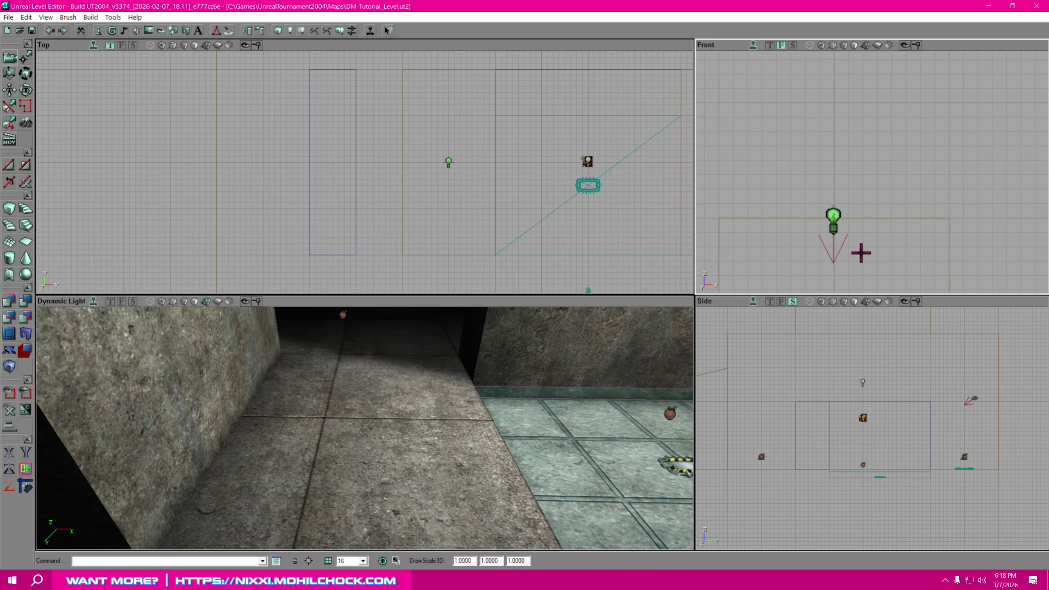
scroll(861, 252, up, 4)
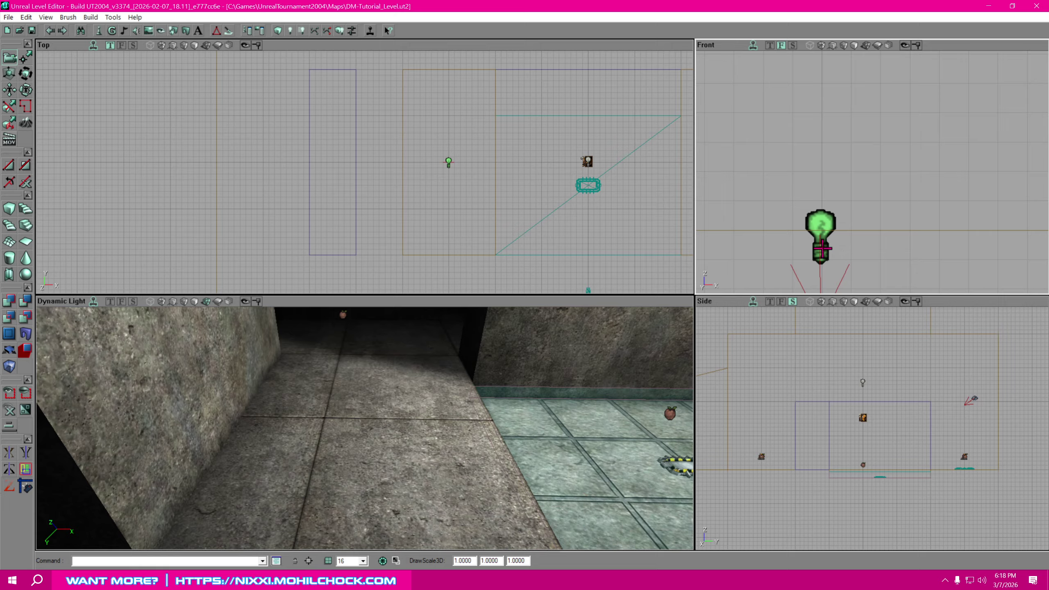
Nudge the spotlight onto the grid line at the shaft's centre, using the Front and Top views.
ctrl+drag(839, 255, 841, 254)
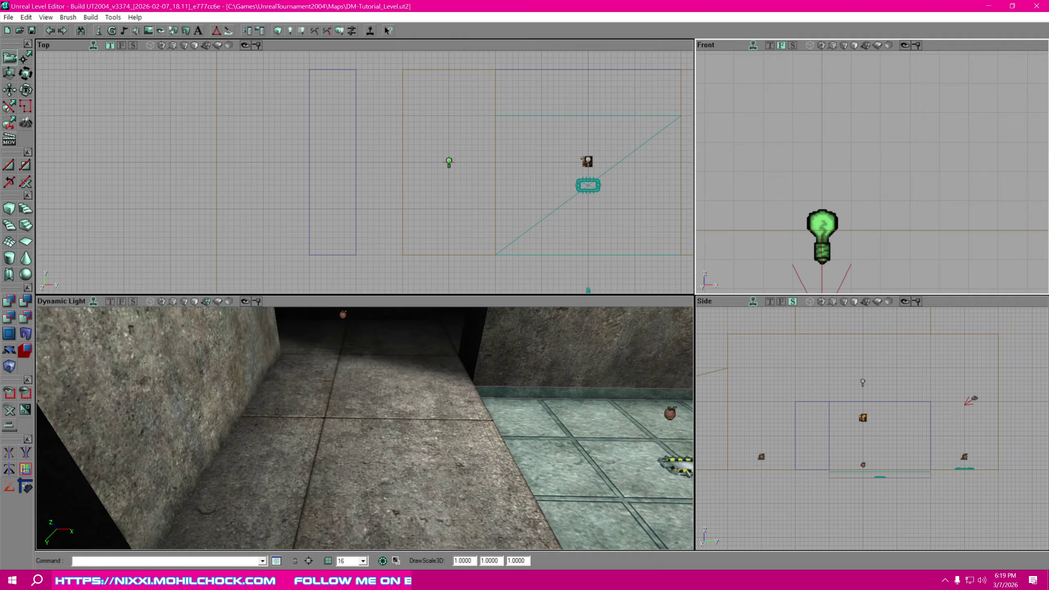
drag(858, 273, 863, 205)
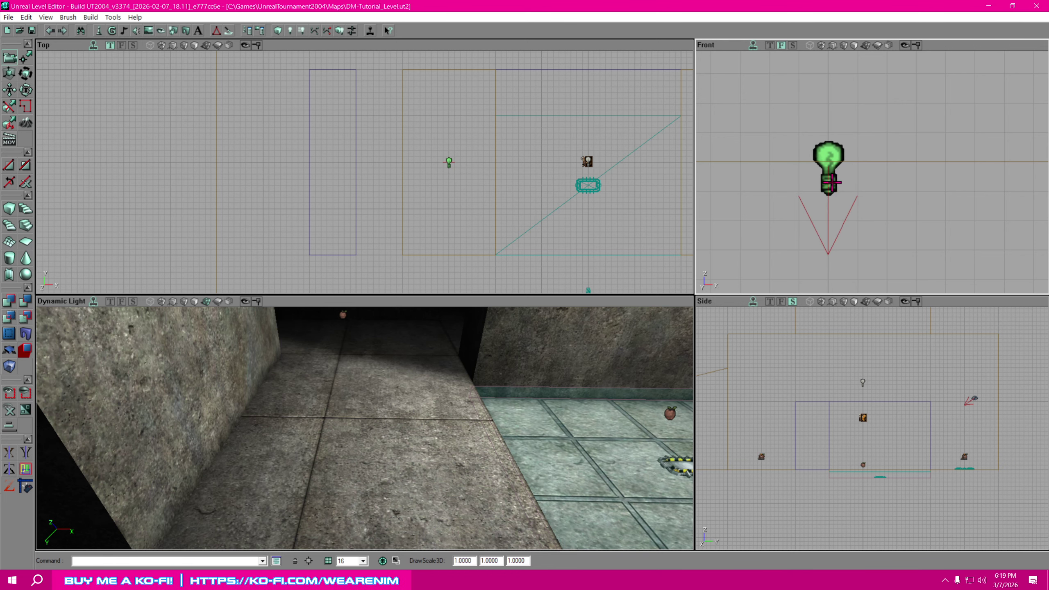
drag(487, 203, 359, 166)
scroll(504, 197, up, 3)
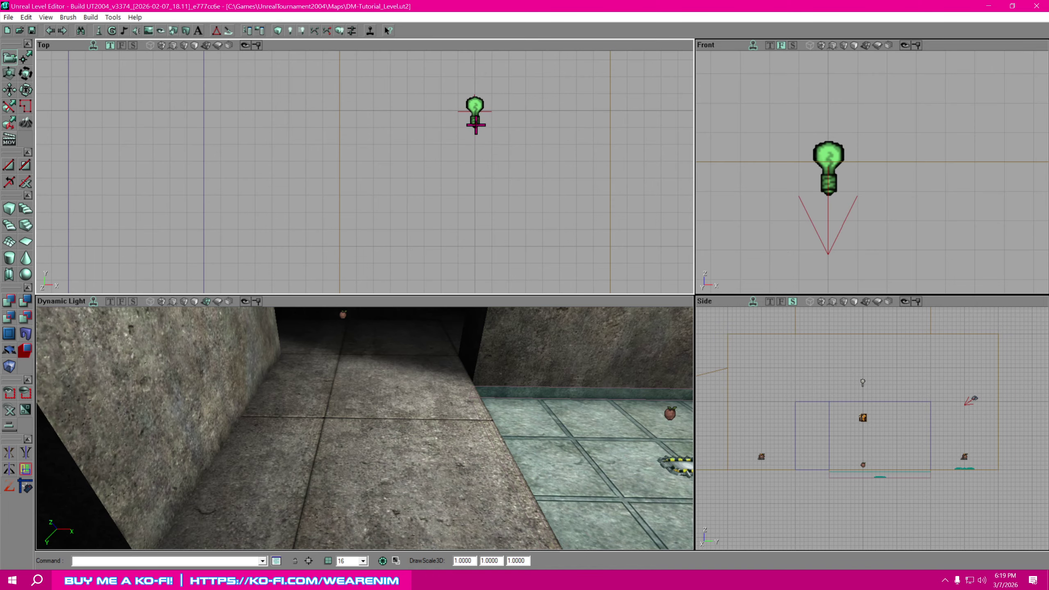
ctrl+drag(475, 111, 474, 110)
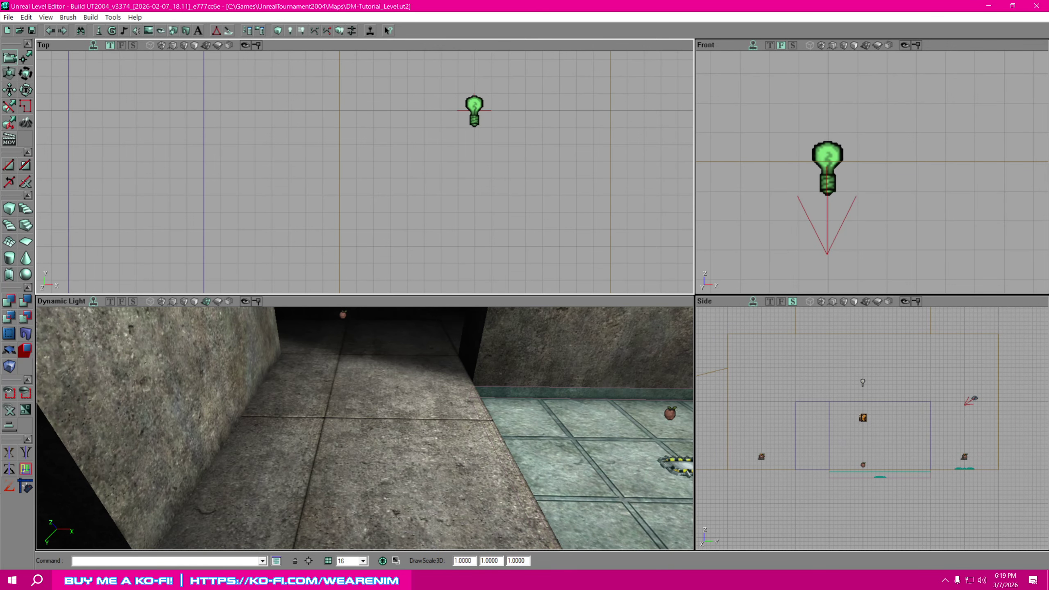
drag(492, 154, 498, 252)
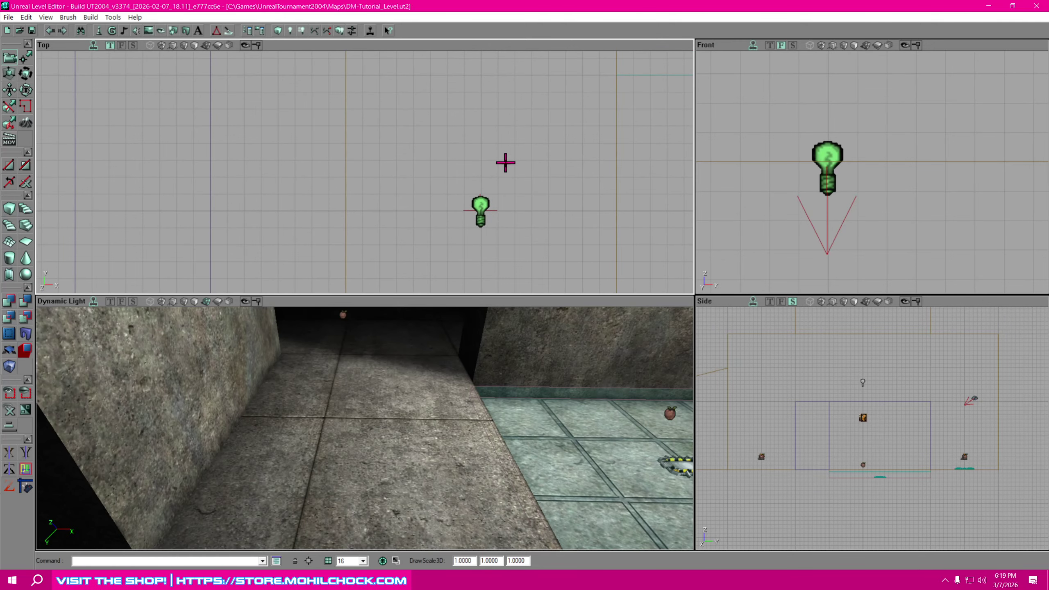
Set the actor display of the Dynamic Light and Side viewports to Radii View.
scroll(503, 162, down, 3)
scroll(506, 186, down, 3)
drag(506, 186, 628, 193)
right_drag(470, 436, 397, 434)
right_click(432, 303)
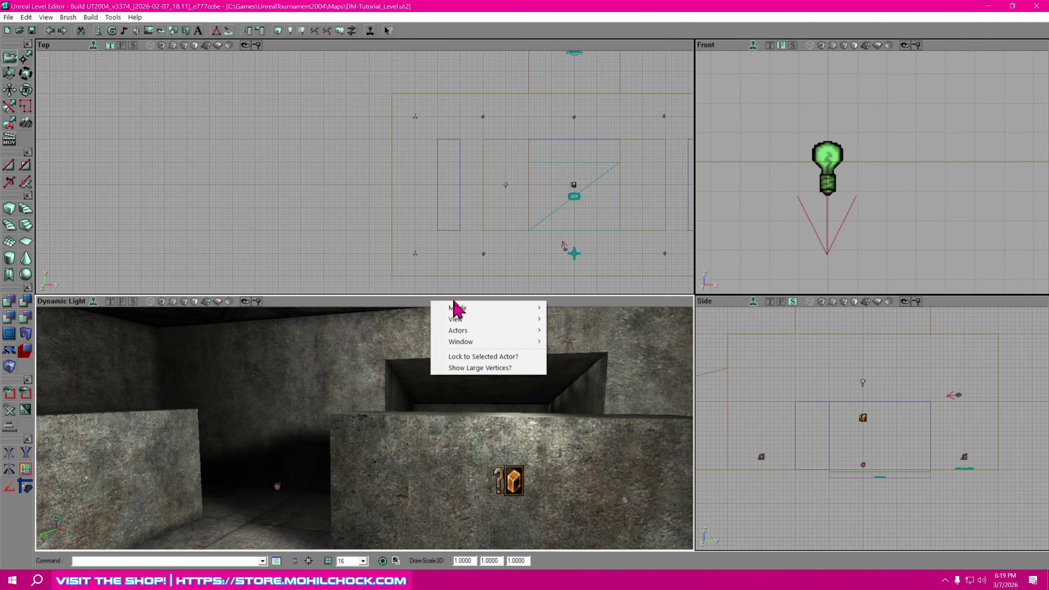
mouse_move(478, 331)
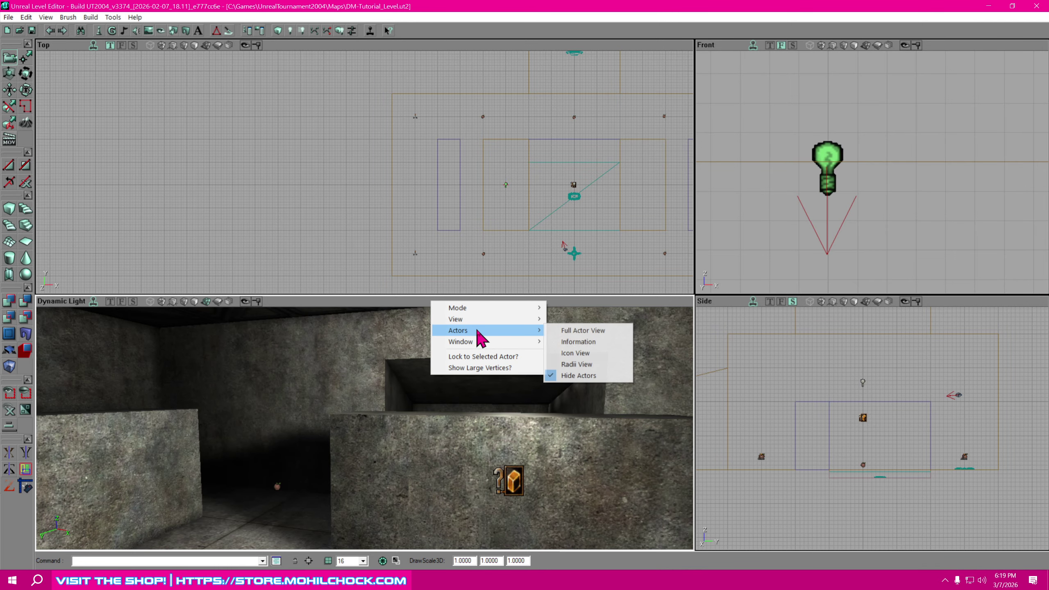
click(586, 364)
right_click(965, 303)
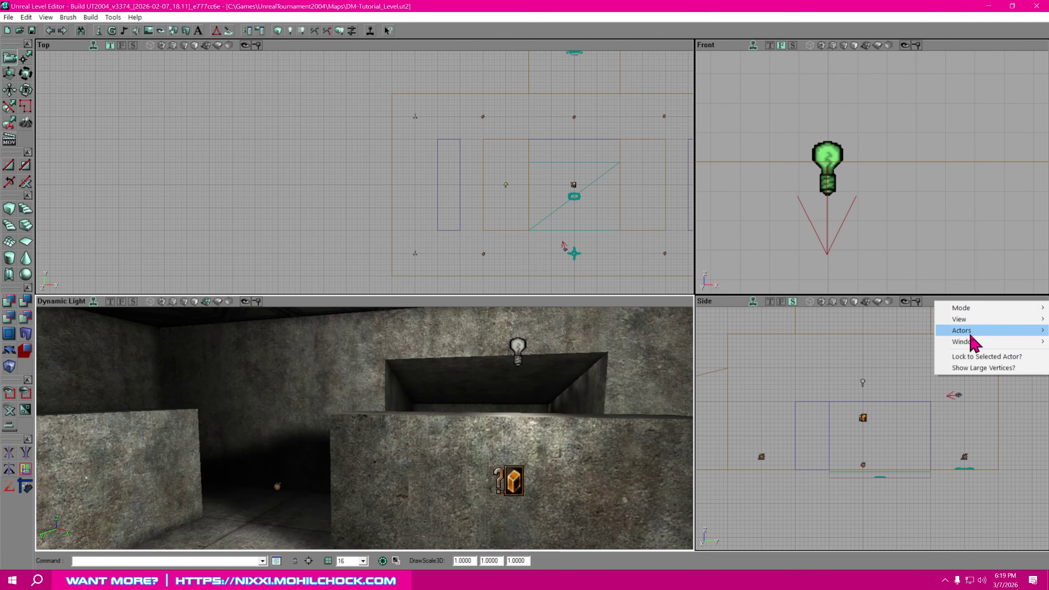
mouse_move(971, 330)
click(900, 367)
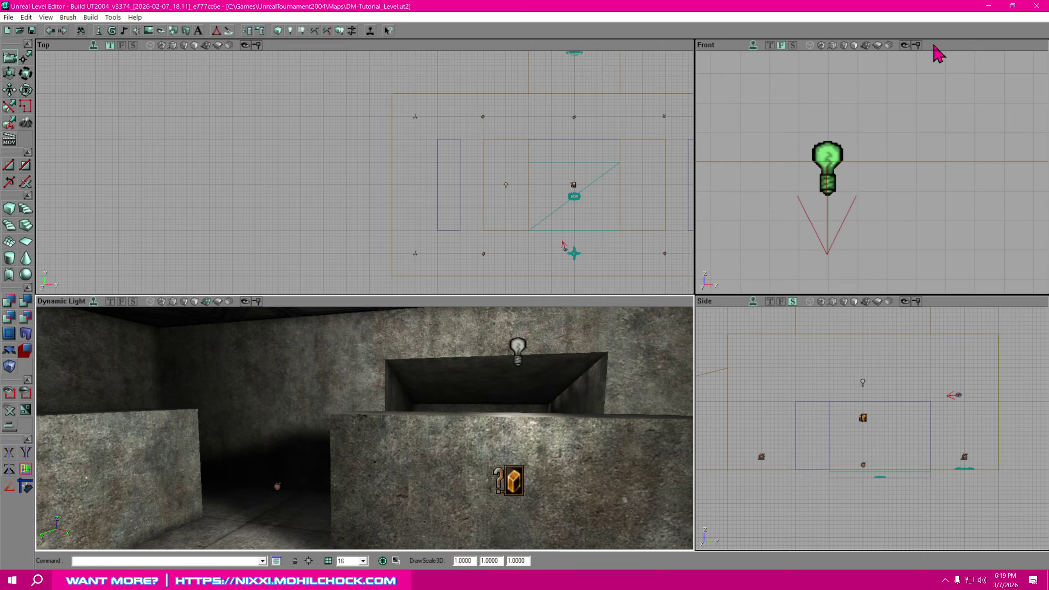
Set the actor display of the Front and Top viewports to Radii View.
right_click(952, 45)
mouse_move(965, 75)
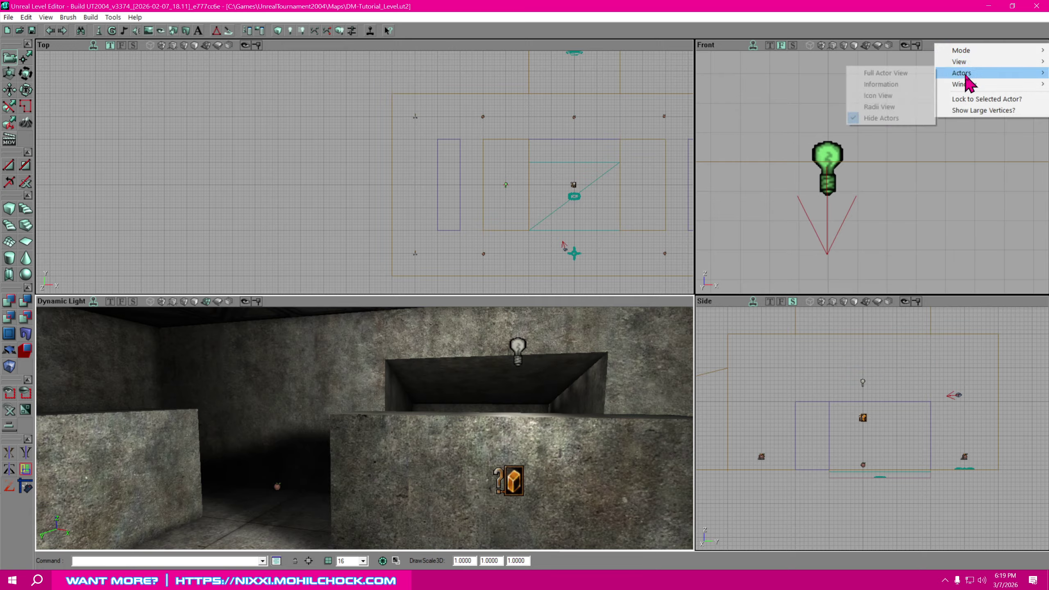
click(889, 107)
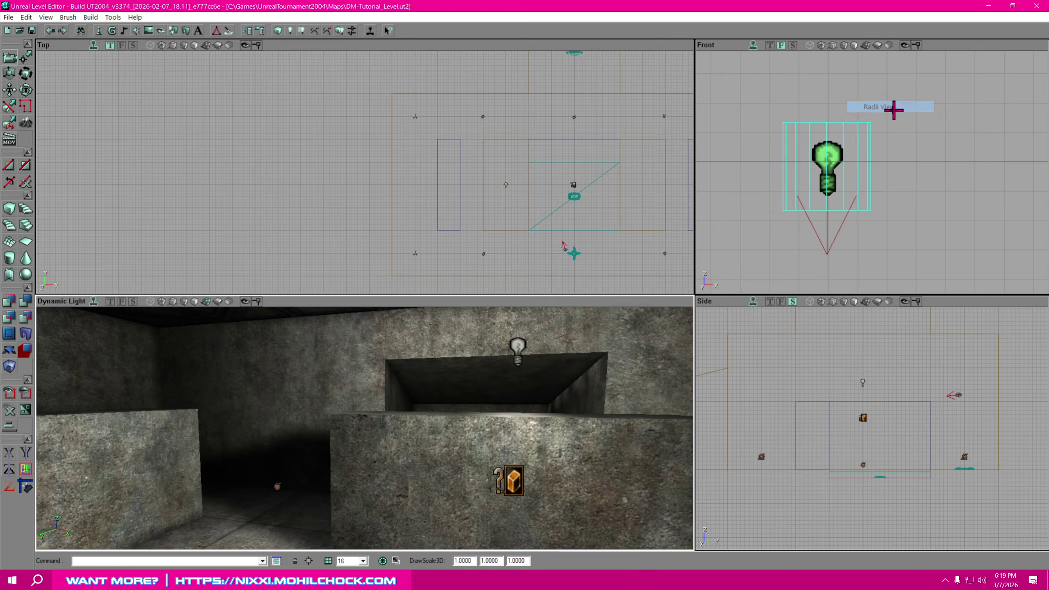
right_click(454, 49)
mouse_move(500, 77)
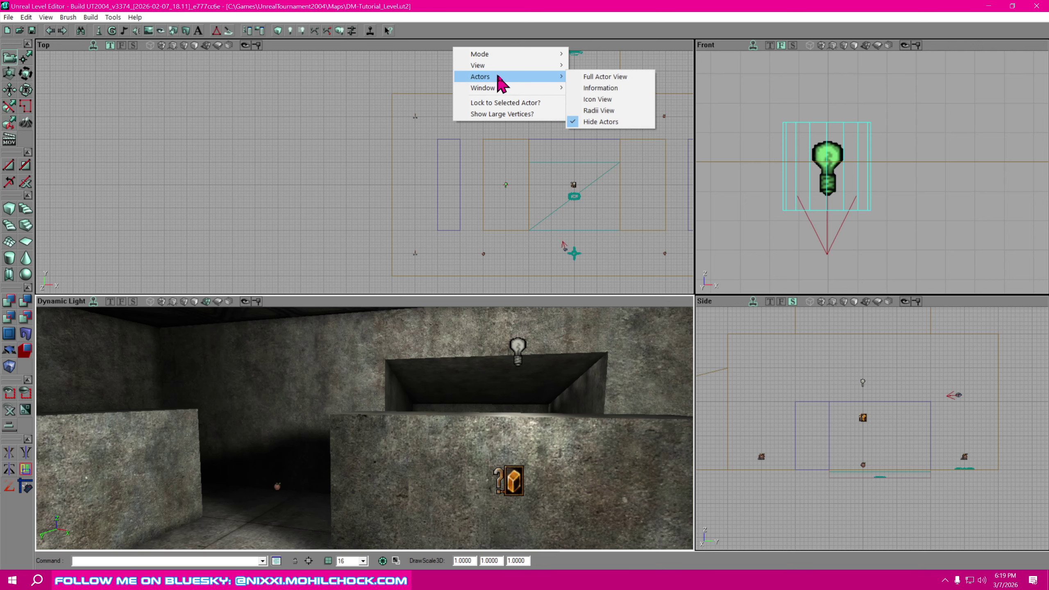
click(599, 110)
Examine the spotlight's light radius in the Top and Front views and its effect on the room's ceiling, blocks and floor.
scroll(579, 173, down, 3)
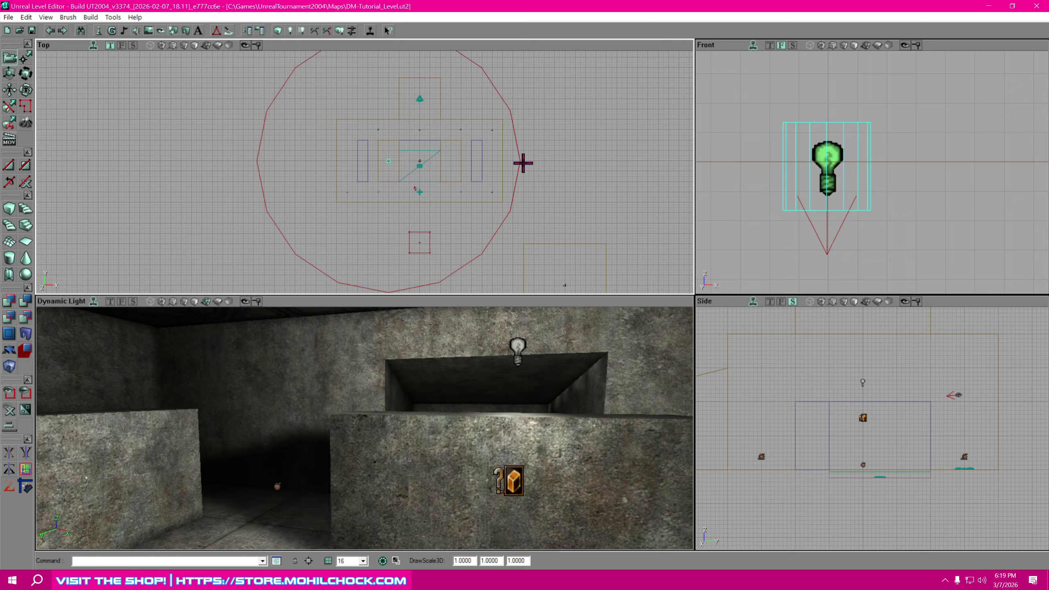
scroll(940, 237, down, 8)
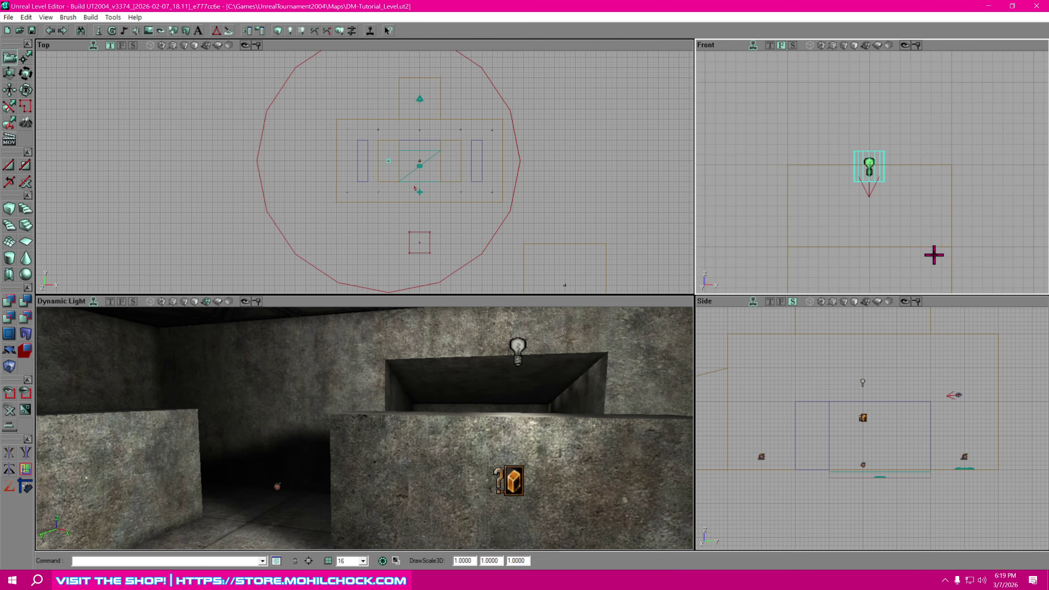
drag(946, 256, 917, 257)
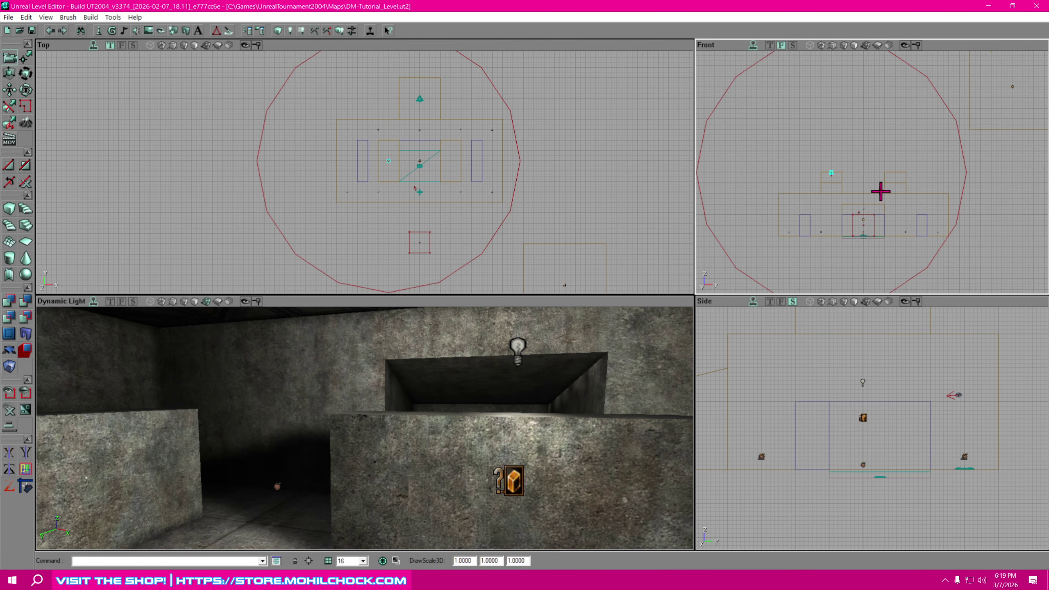
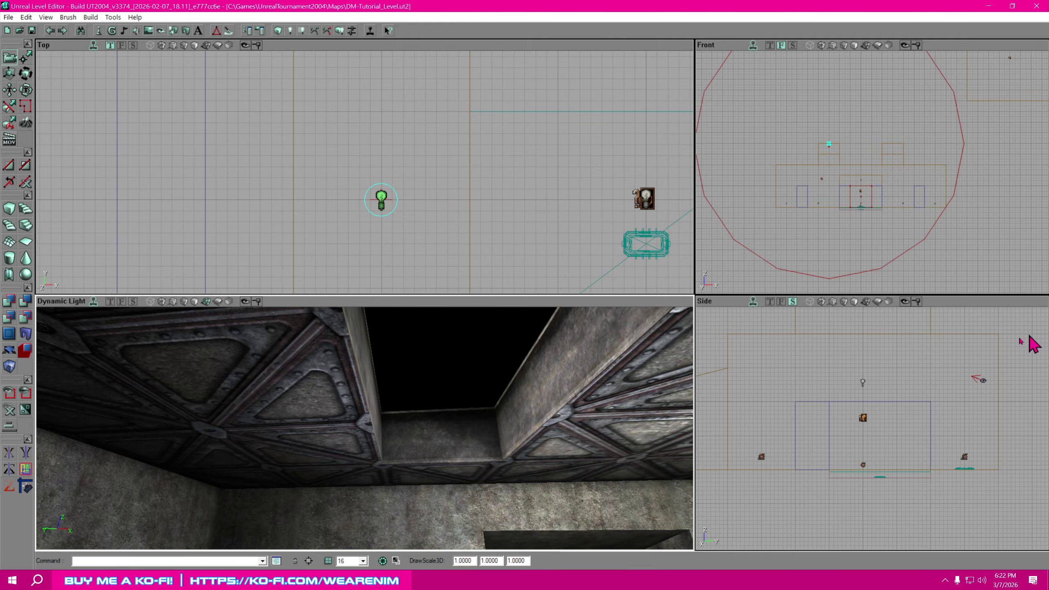
right_drag(517, 451, 557, 525)
mouse_move(506, 452)
mouse_down()
mouse_move(493, 458)
mouse_move(523, 476)
mouse_move(495, 462)
mouse_move(506, 452)
mouse_up()
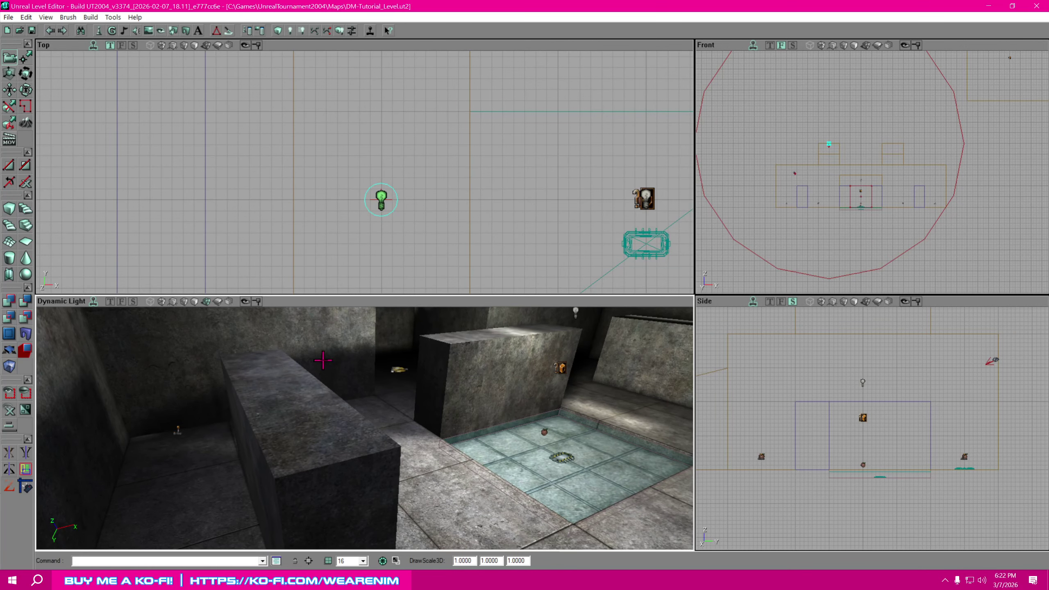
right_drag(360, 404, 463, 447)
drag(433, 381, 446, 377)
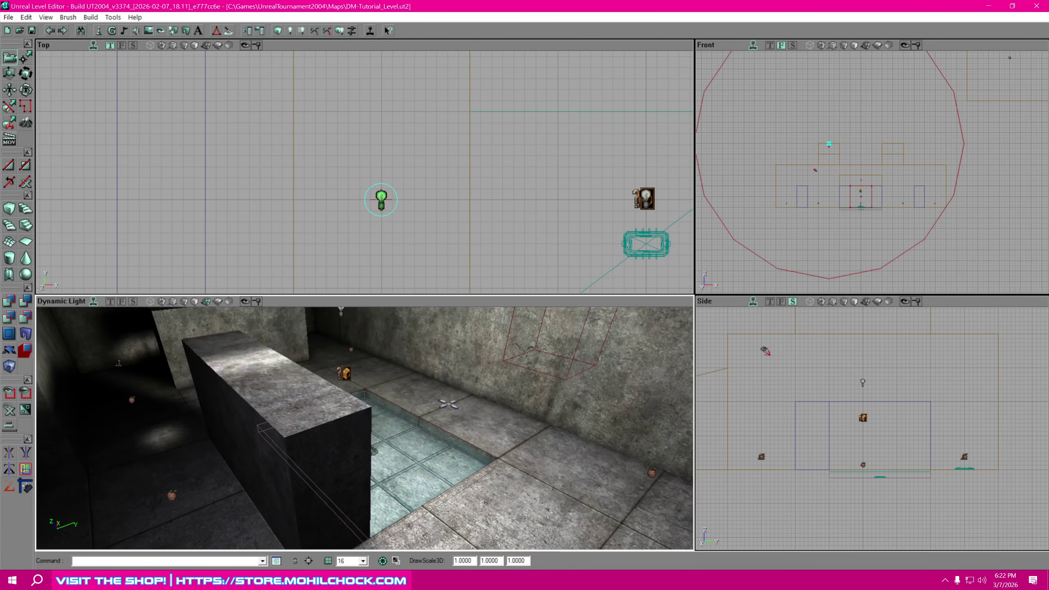
Duplicate the spotlight and centre the copy in the second ceiling shaft on the other side of the pool.
scroll(435, 219, down, 5)
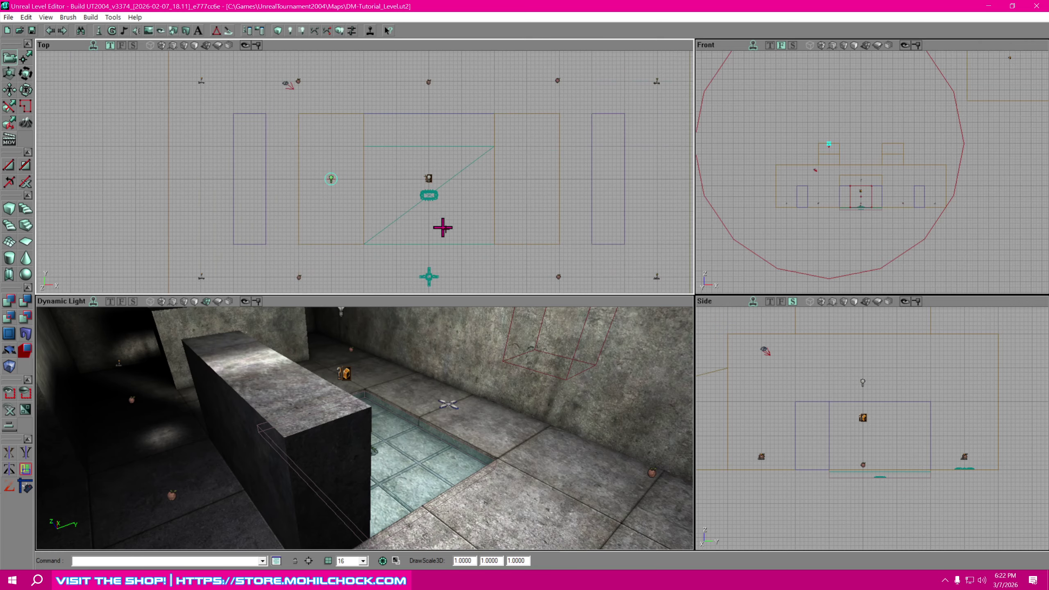
right_click(298, 195)
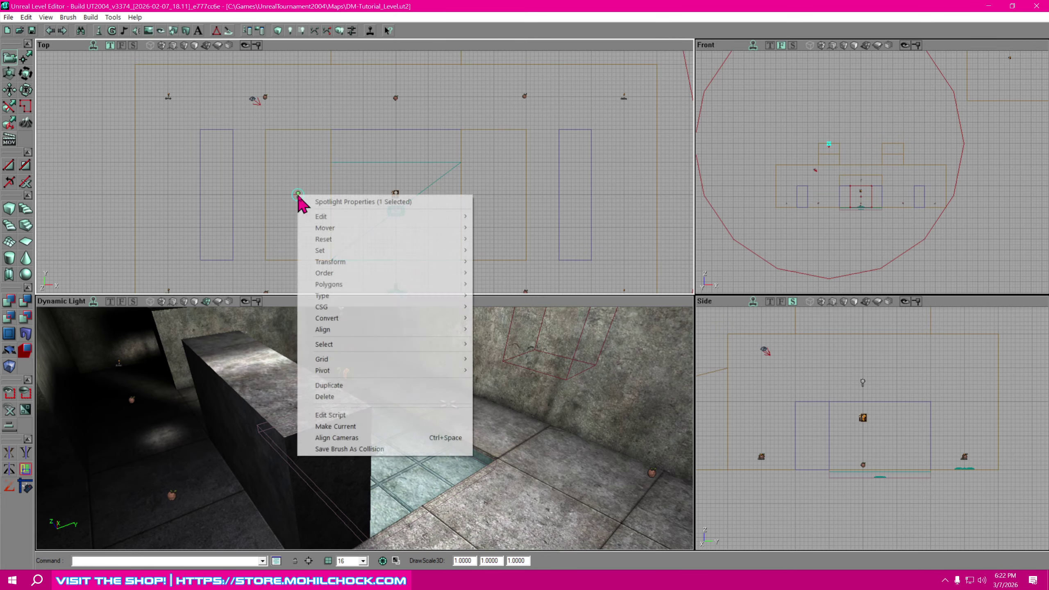
click(360, 388)
mouse_move(318, 217)
ctrl+mouse_down()
mouse_move(468, 210)
mouse_move(494, 194)
mouse_move(544, 218)
mouse_move(501, 217)
mouse_move(518, 215)
ctrl+mouse_up()
scroll(501, 229, up, 3)
scroll(511, 224, up, 1)
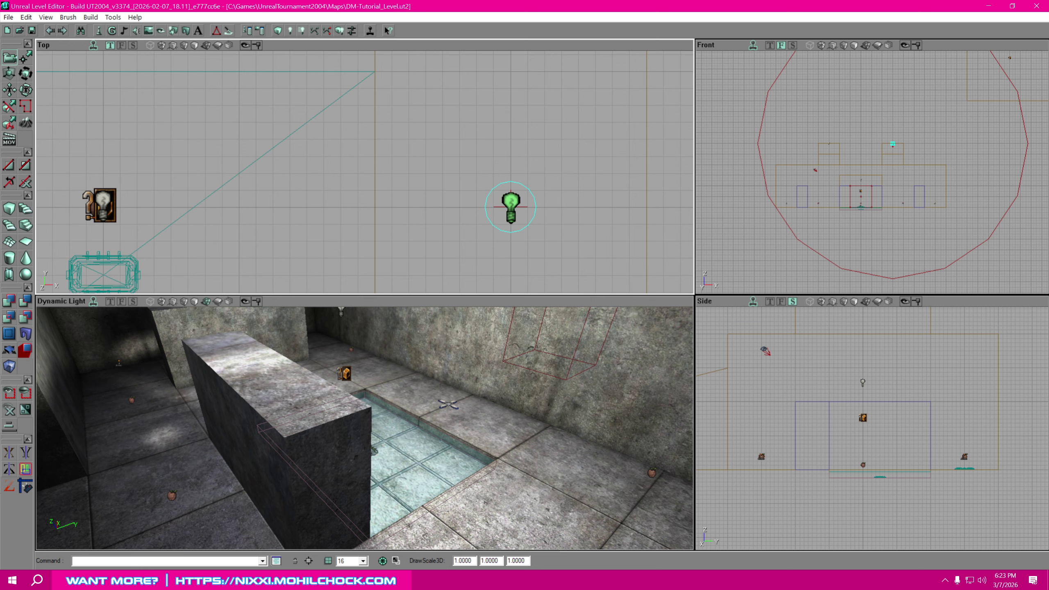
click(537, 249)
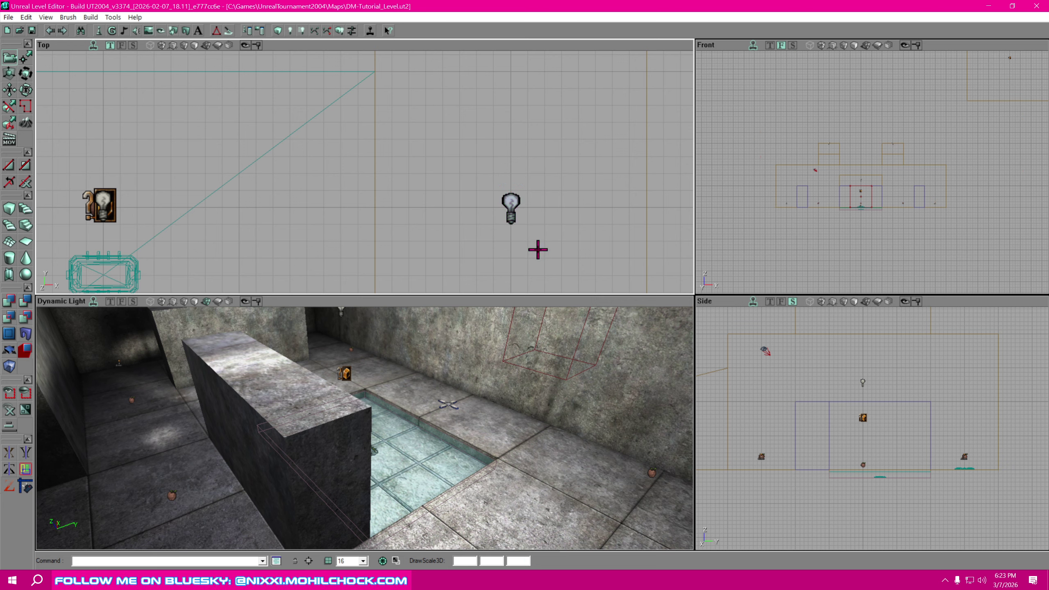
Rebuild the level and inspect the lighting of both spotlights on the ceiling openings, raised blocks and pool.
drag(537, 263, 610, 272)
scroll(537, 263, down, 6)
drag(536, 264, 642, 255)
right_drag(488, 488, 487, 446)
drag(488, 447, 507, 487)
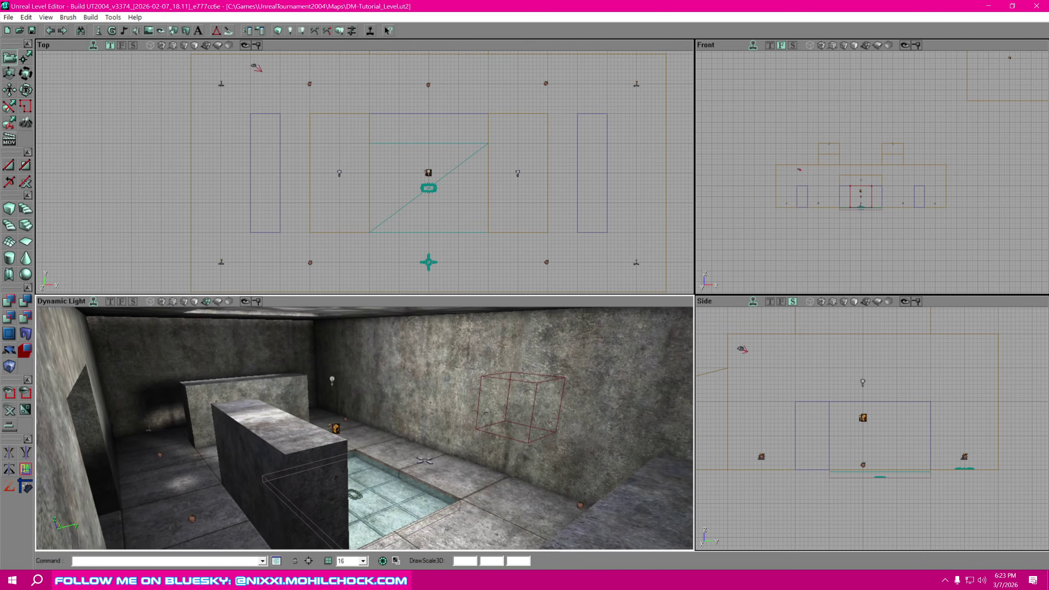
right_drag(479, 454, 481, 383)
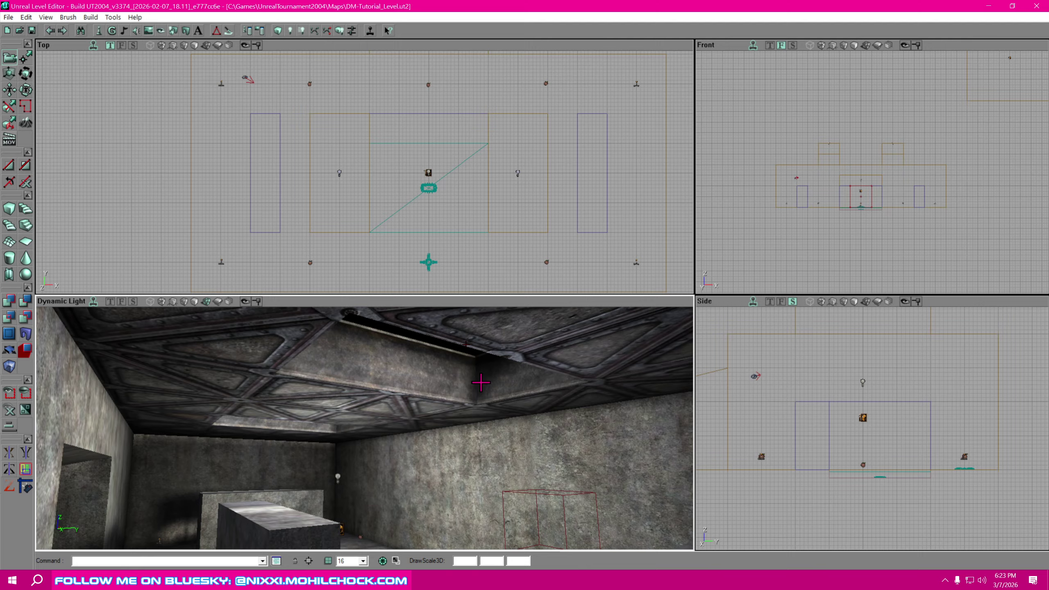
click(340, 31)
right_drag(445, 392, 450, 443)
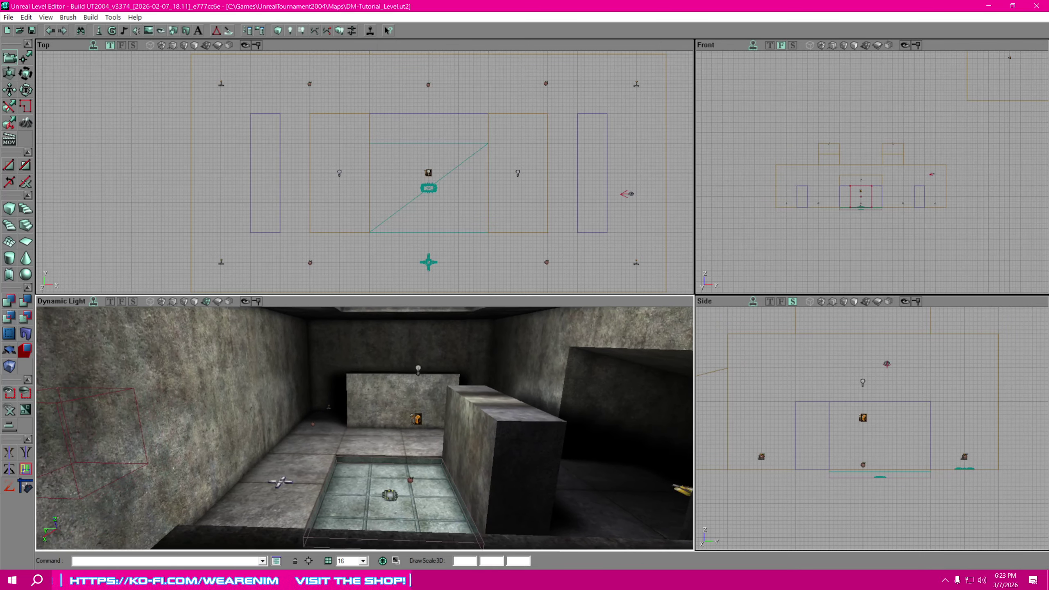
drag(434, 401, 441, 412)
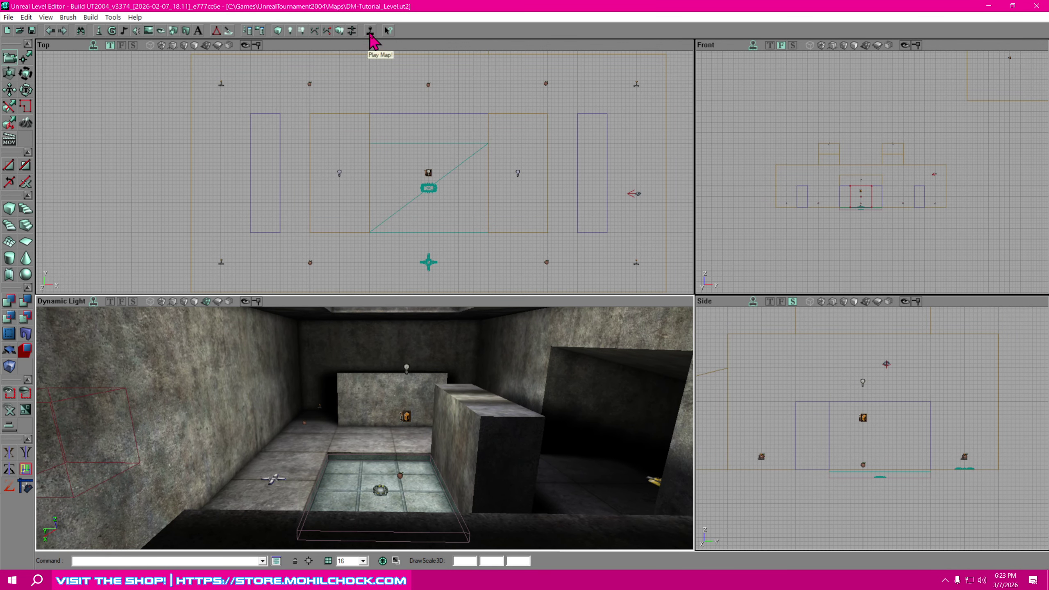
Play-test the map and fly around the pool, raised blocks and dark corners to inspect the spotlight lighting.
click(370, 33)
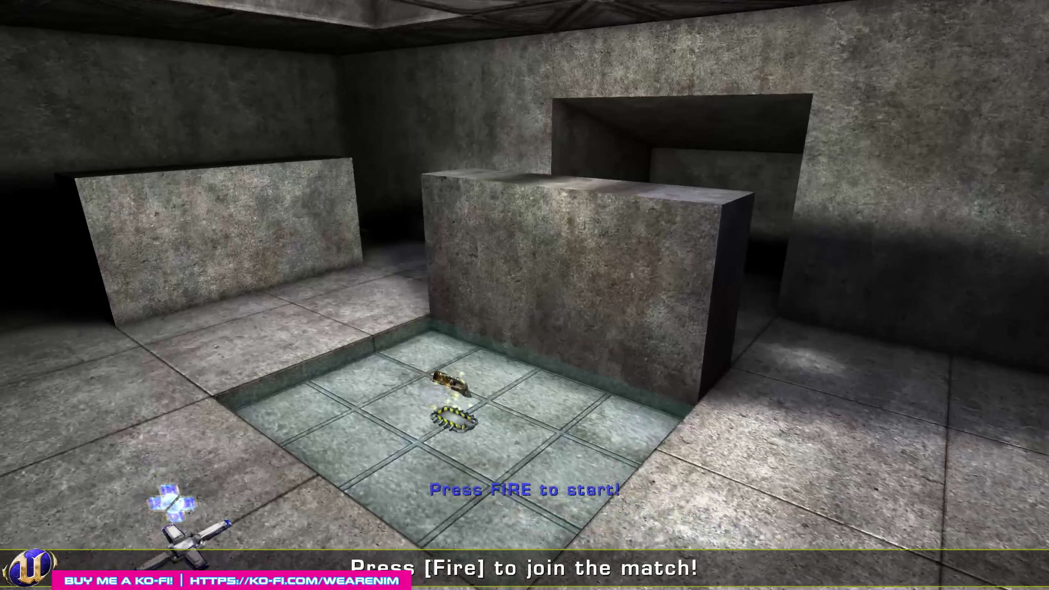
key(w)
key(a)
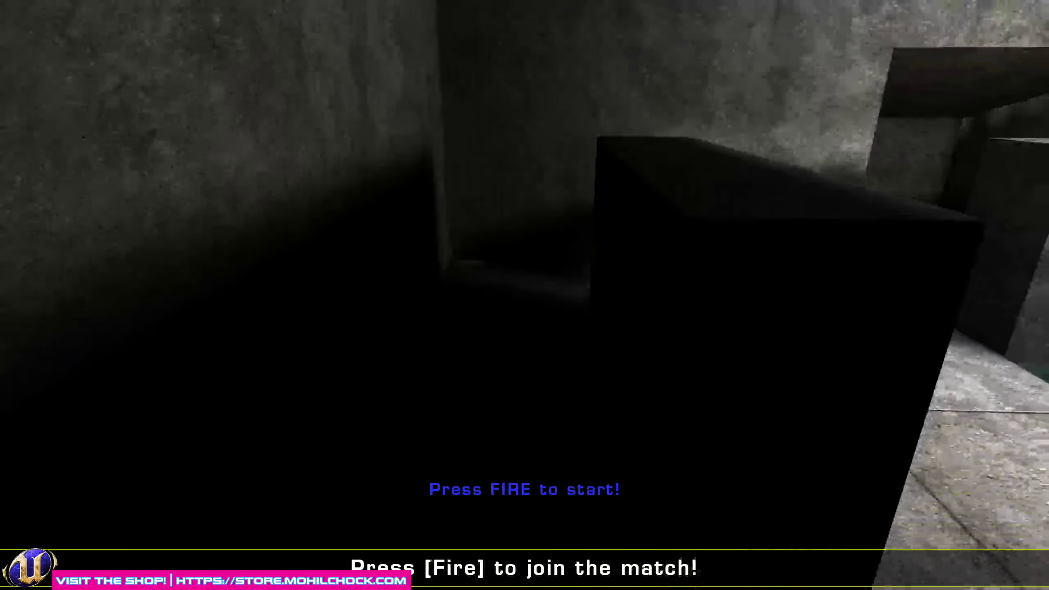
key(space)
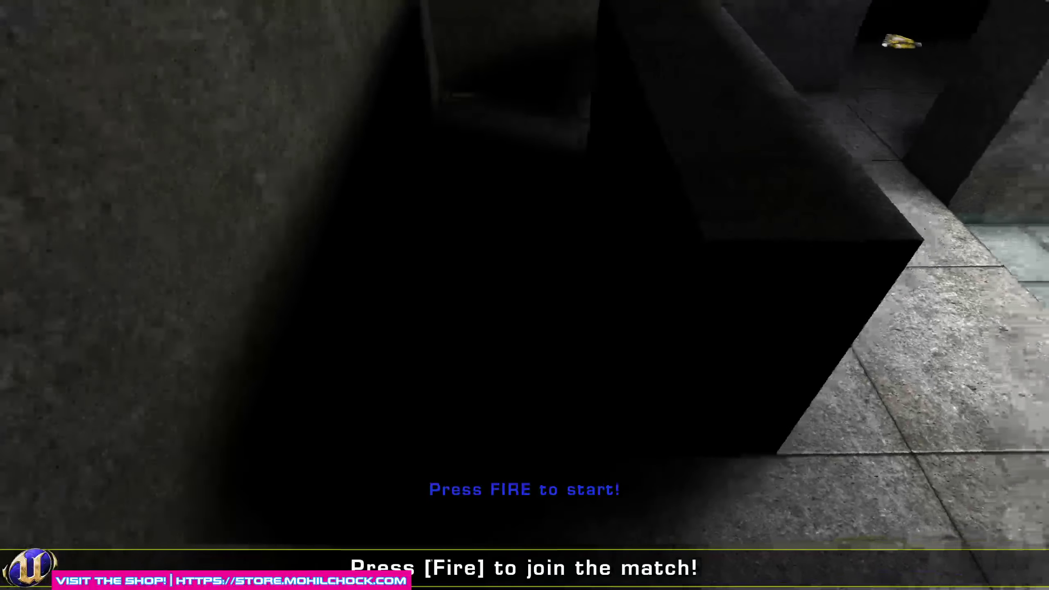
key(space)
key(w)
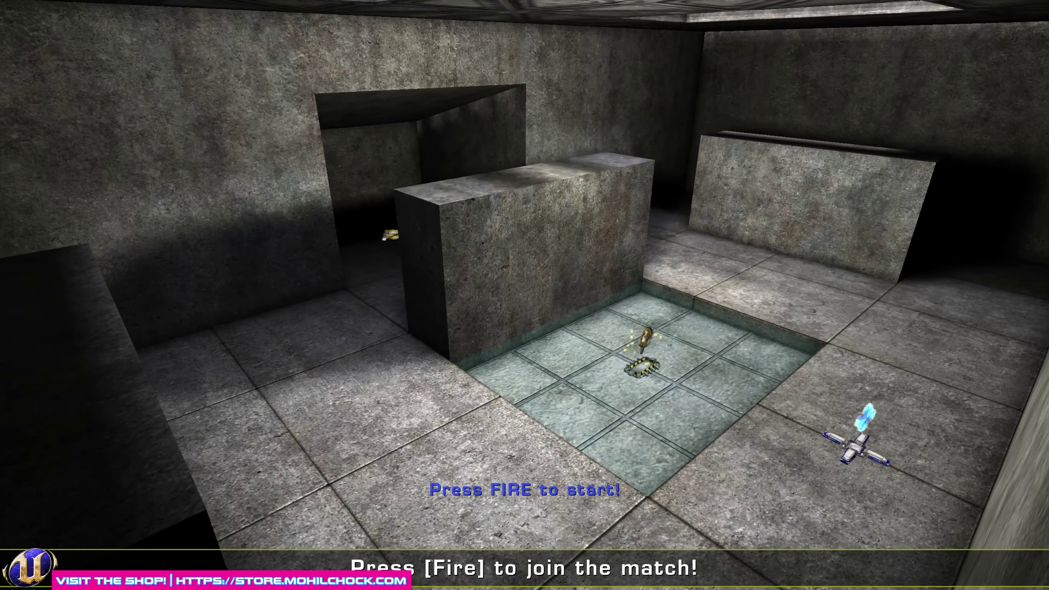
key(Escape)
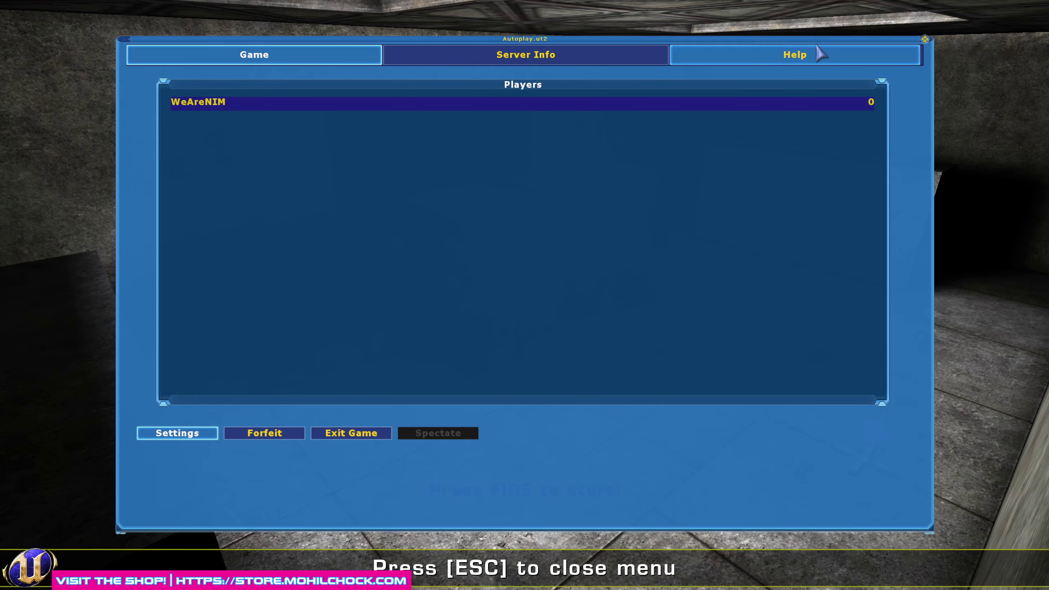
click(926, 39)
key(w)
key(s)
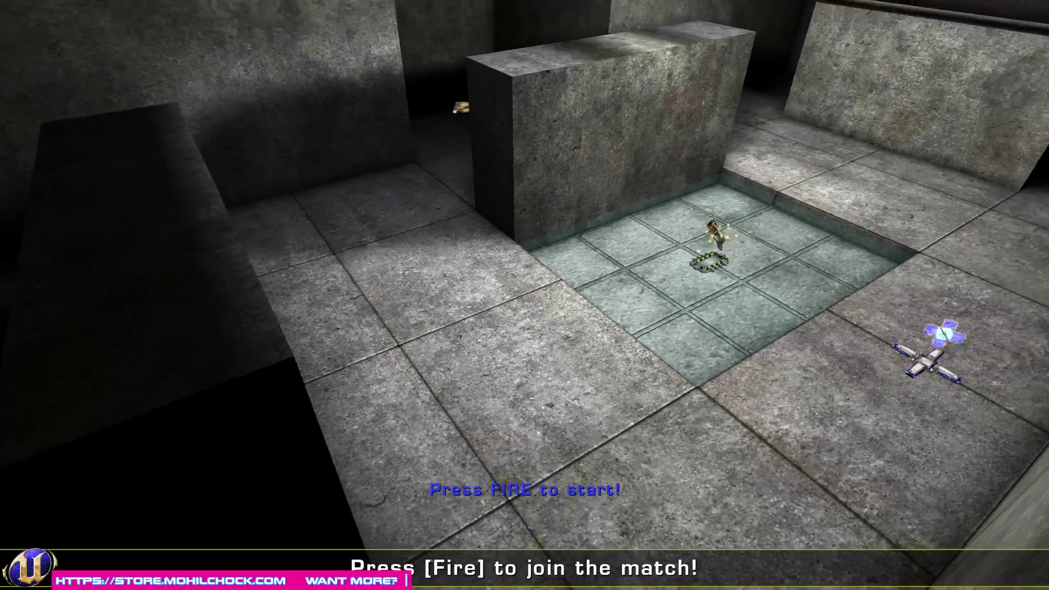
Exit the test match, confirm quitting the game and return to the level editor.
key(Escape)
click(352, 434)
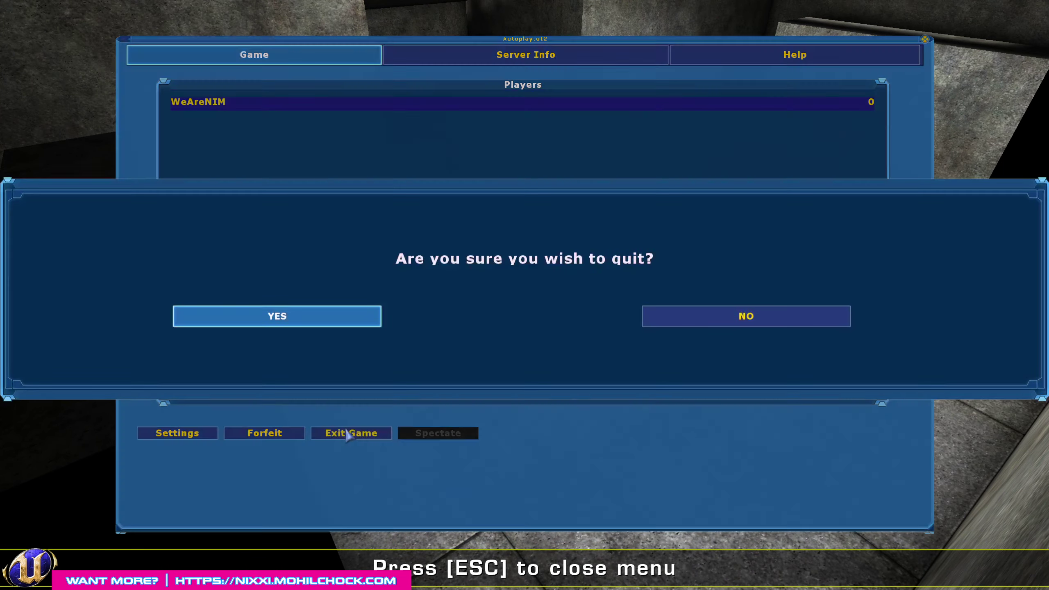
click(330, 324)
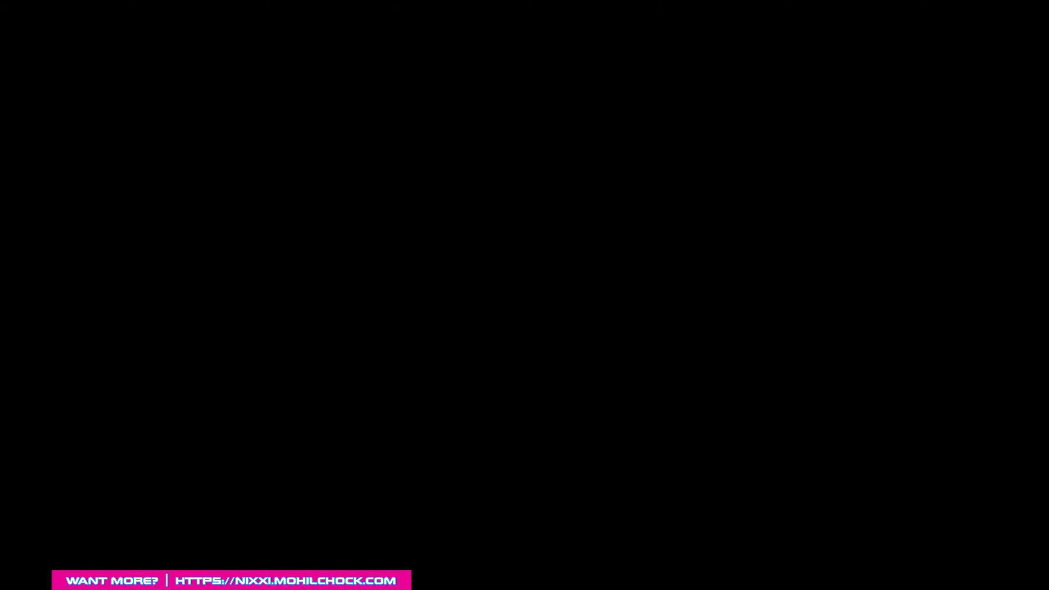
Set the AmbientBrightness of the ZoneInfo actor above the pool to 20 and check the shadowed areas.
drag(419, 436, 422, 380)
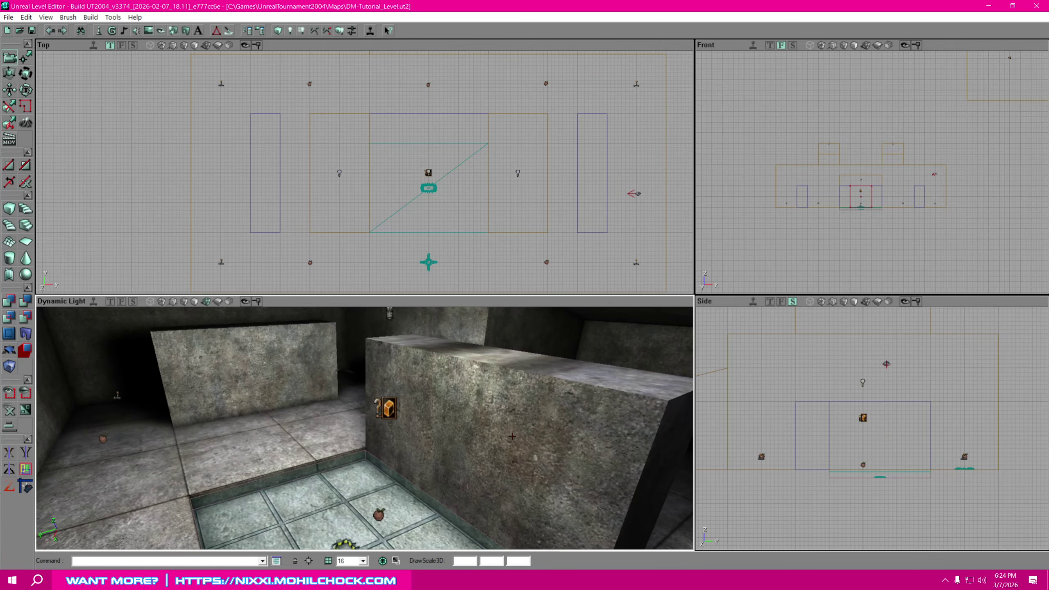
right_click(380, 413)
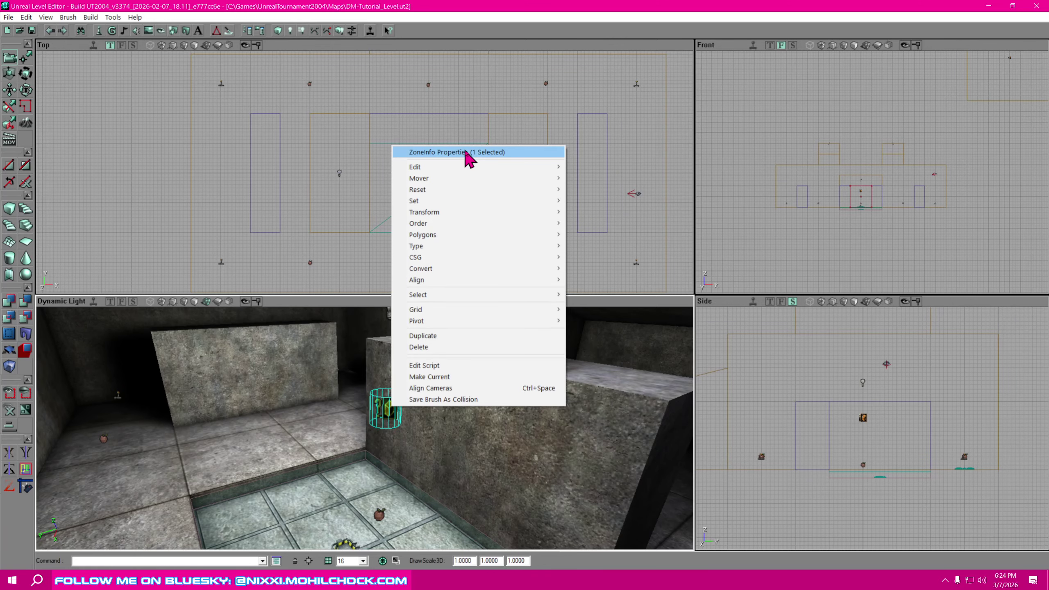
click(468, 153)
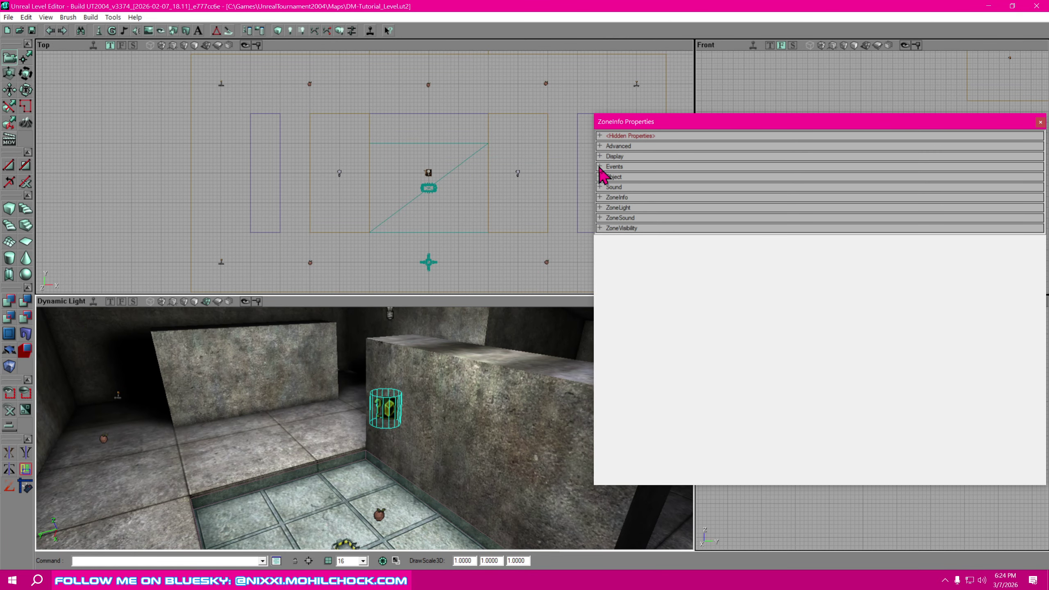
click(601, 208)
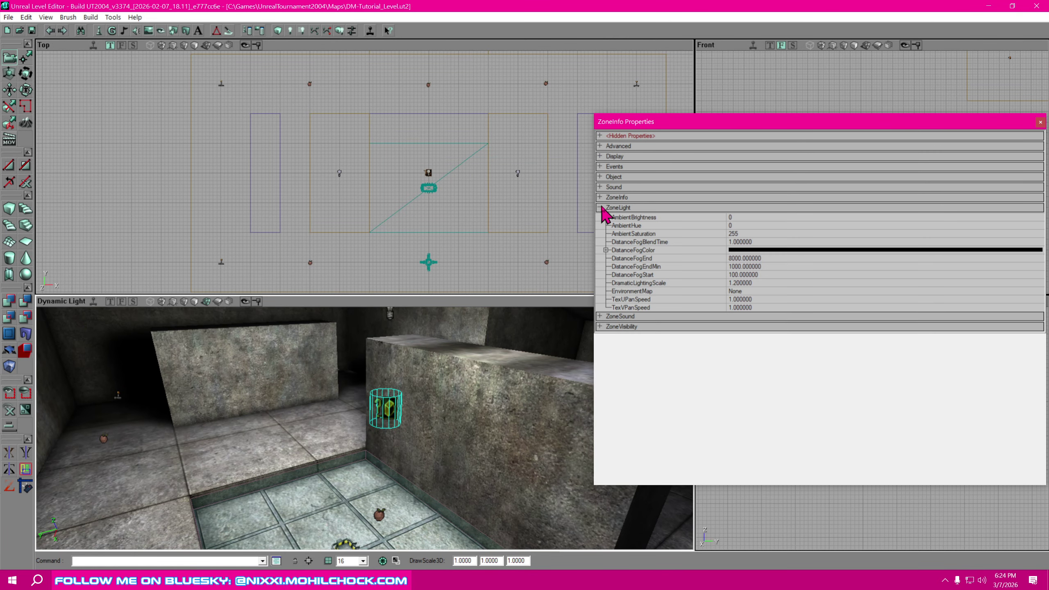
click(755, 220)
text(20)
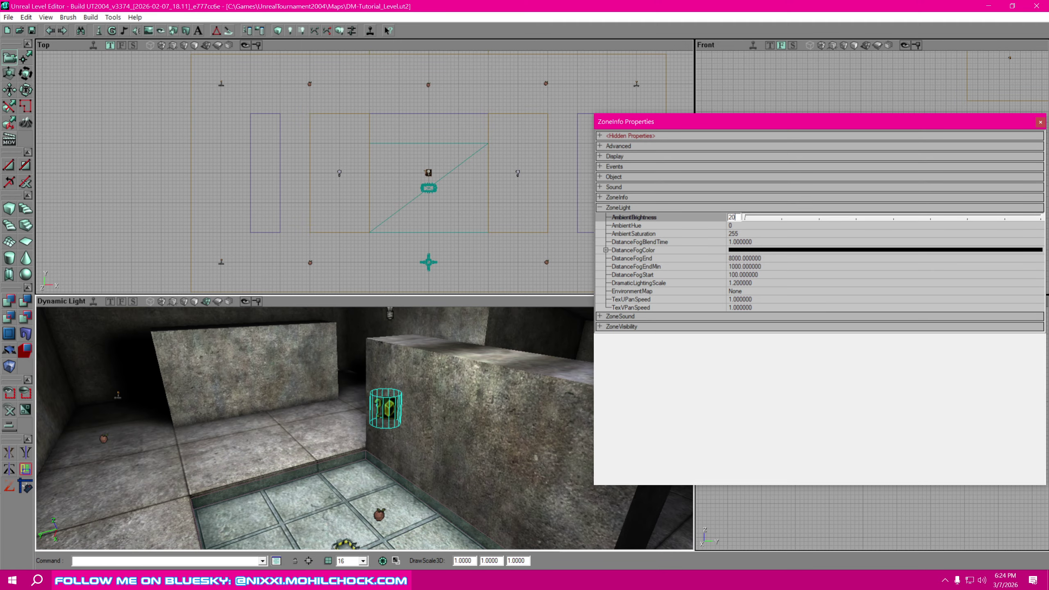
key(Return)
right_drag(570, 467, 566, 506)
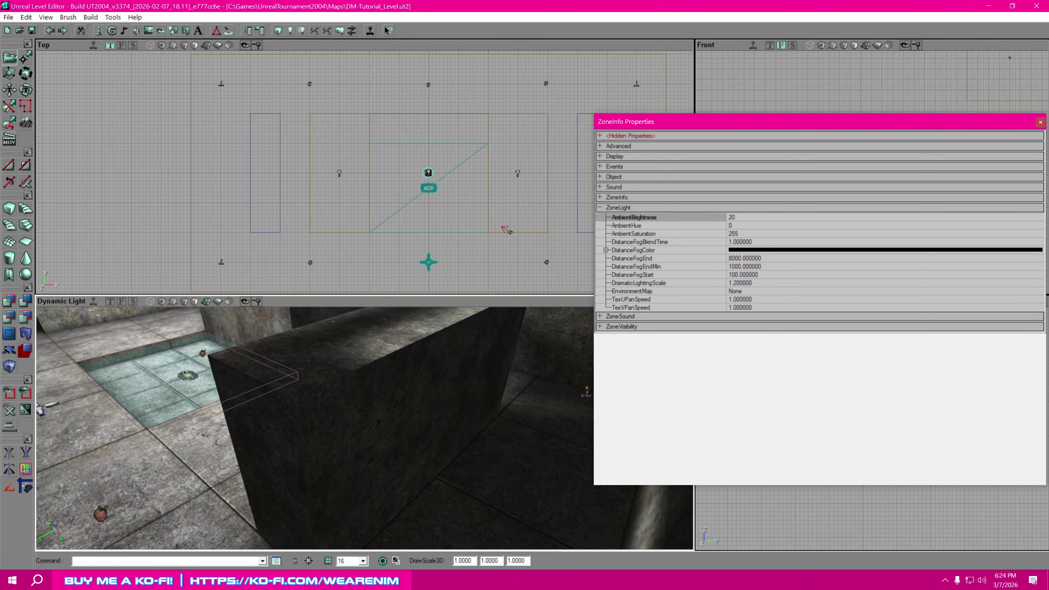
Set the zone's AmbientSaturation to 224 and AmbientHue to 16, and close the ZoneInfo properties.
click(750, 234)
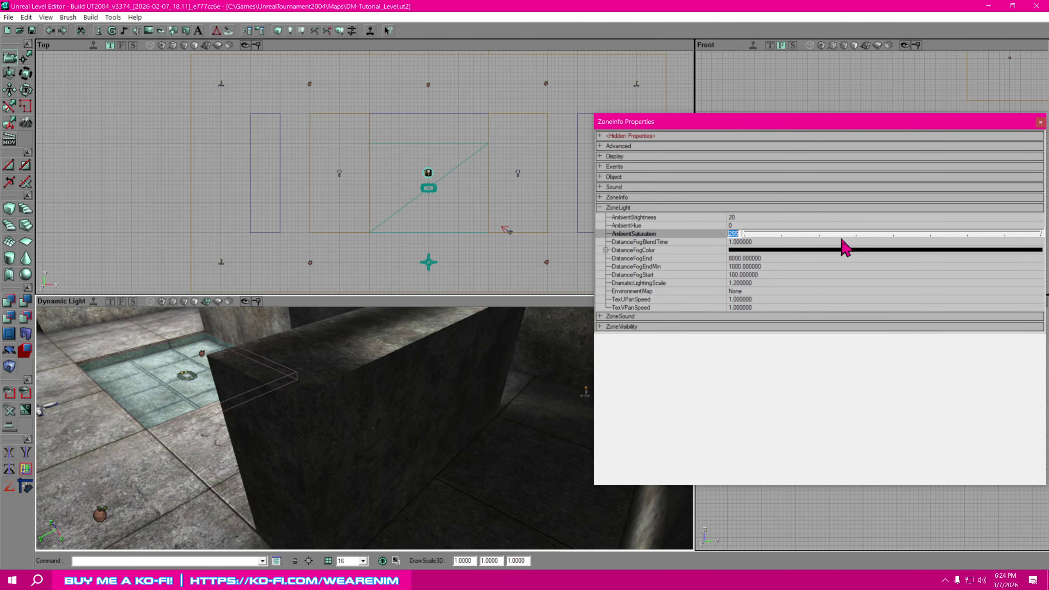
text(224)
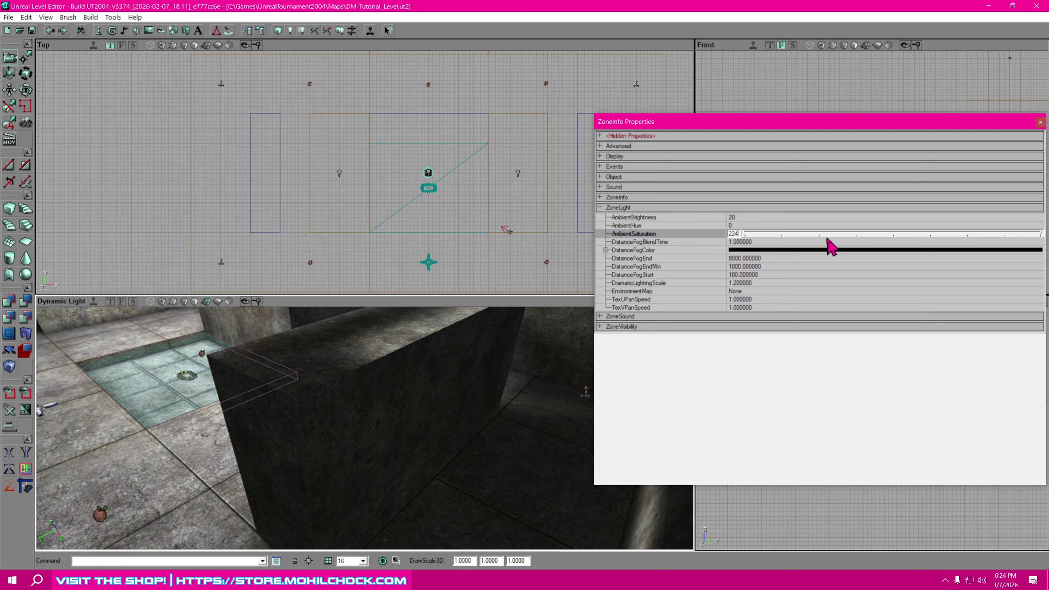
click(744, 226)
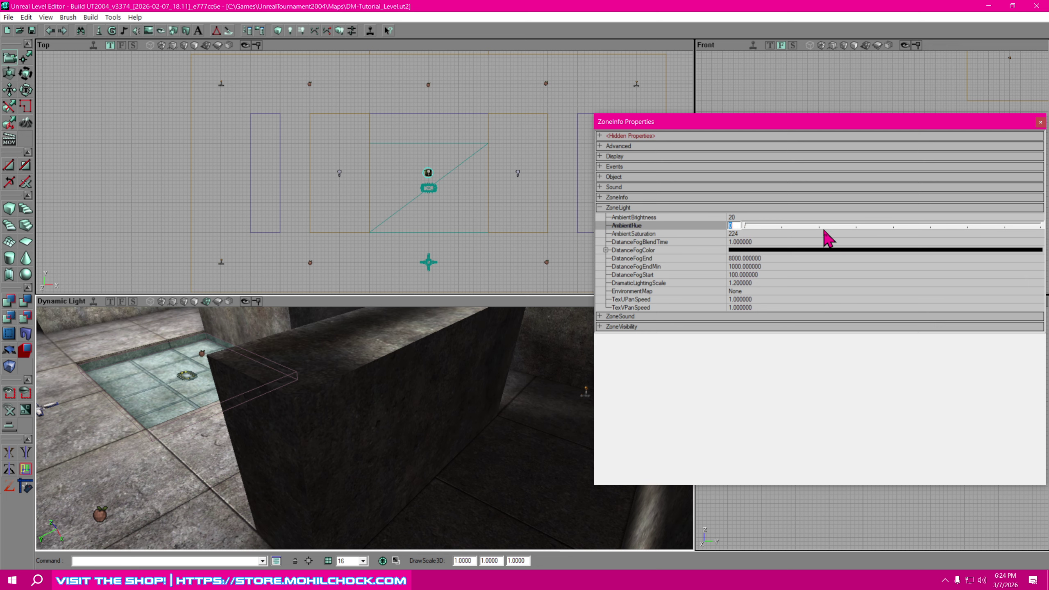
text(16)
drag(857, 122, 779, 103)
click(962, 103)
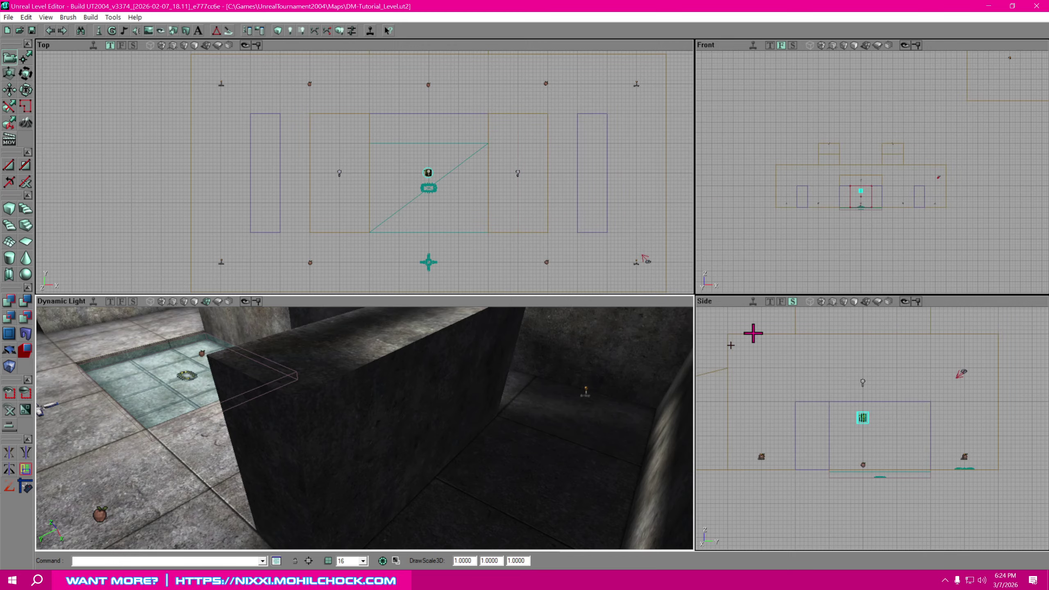
Set the light map resolution of the large wall surface beside the recessed opening to 1.0 in its surface properties.
right_drag(552, 420, 587, 364)
drag(587, 364, 566, 310)
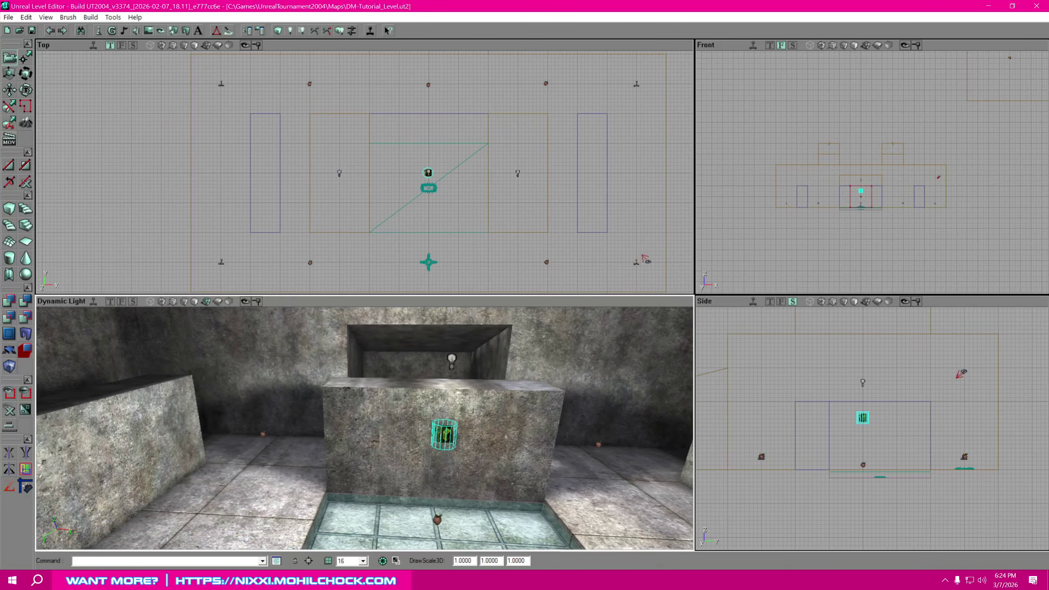
drag(546, 387, 529, 386)
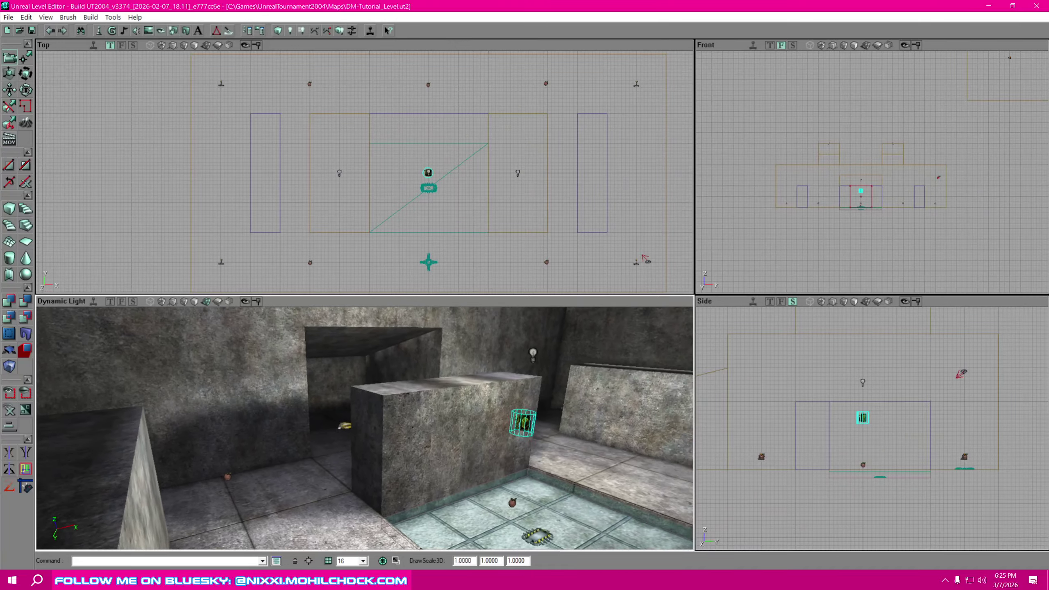
right_drag(363, 428, 461, 442)
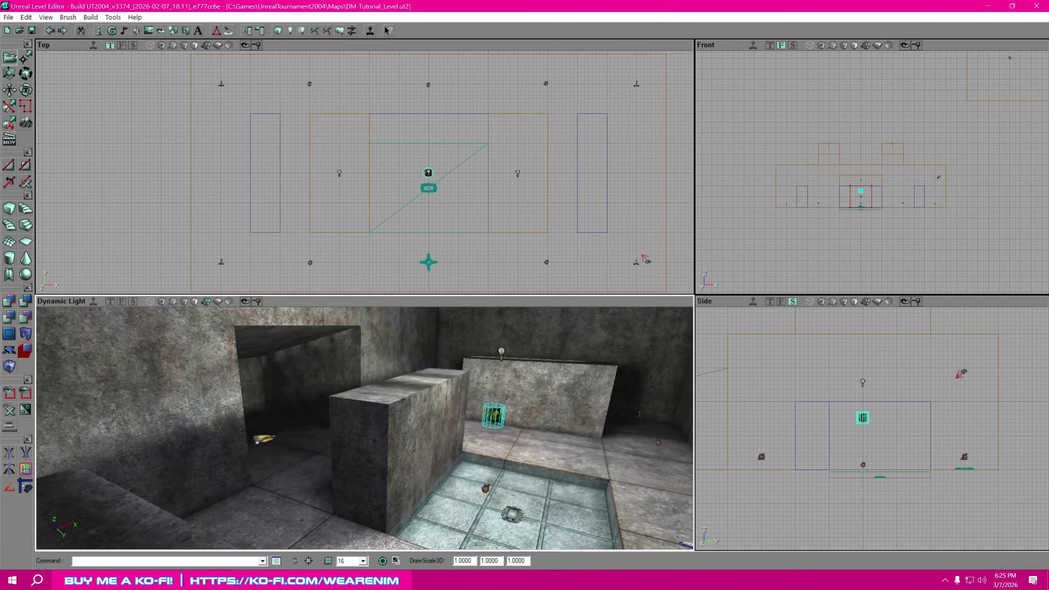
drag(549, 386, 570, 391)
click(391, 376)
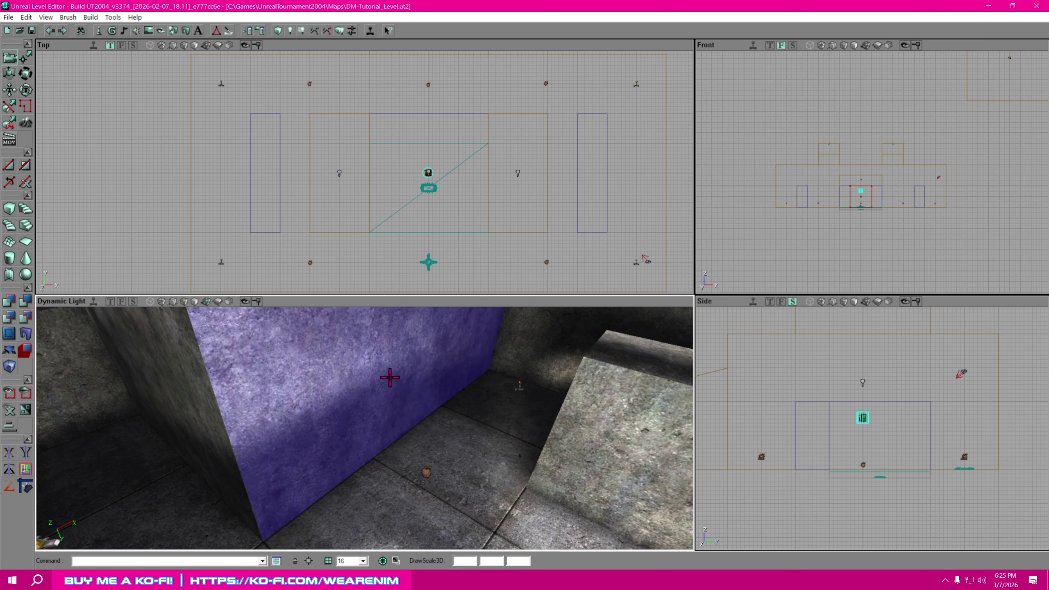
right_click(391, 377)
click(456, 387)
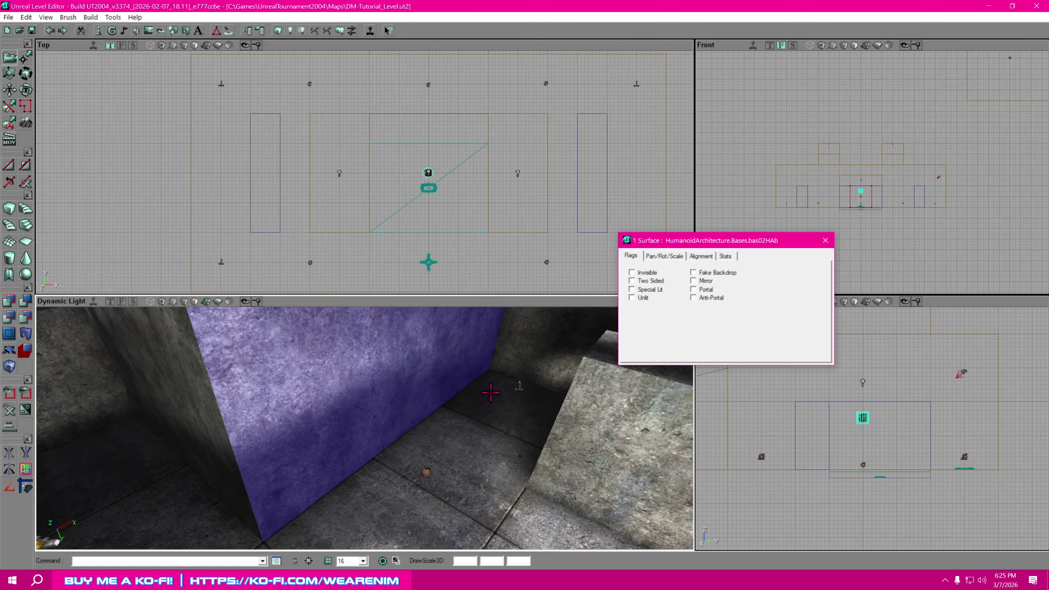
click(674, 260)
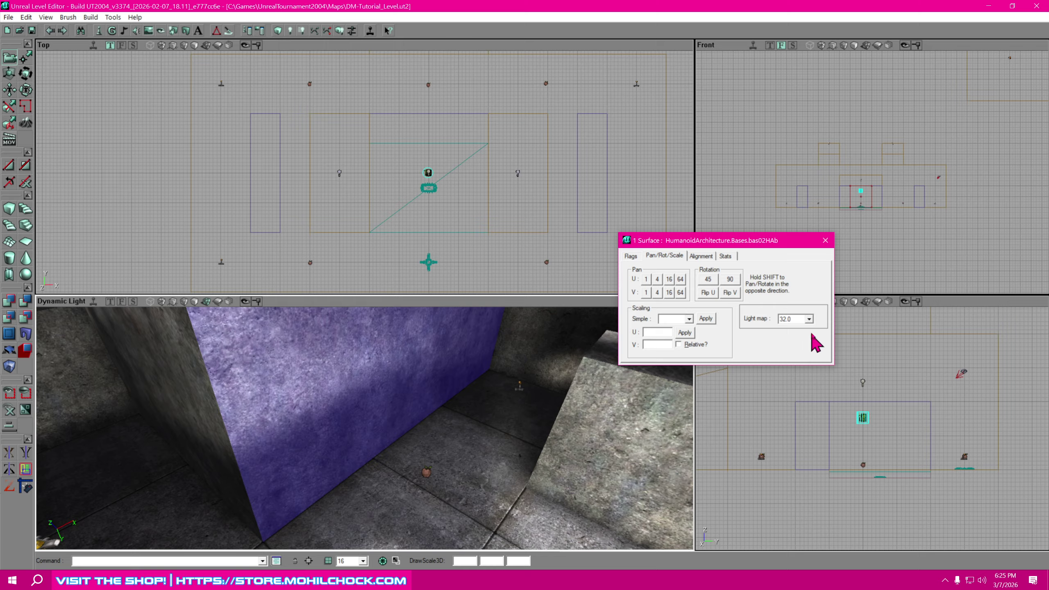
click(809, 319)
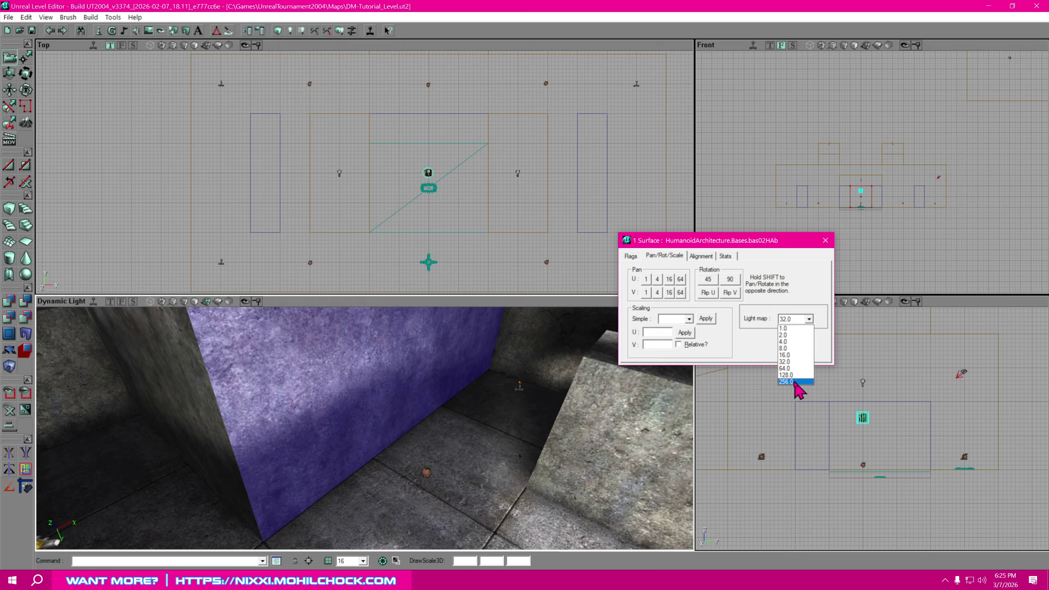
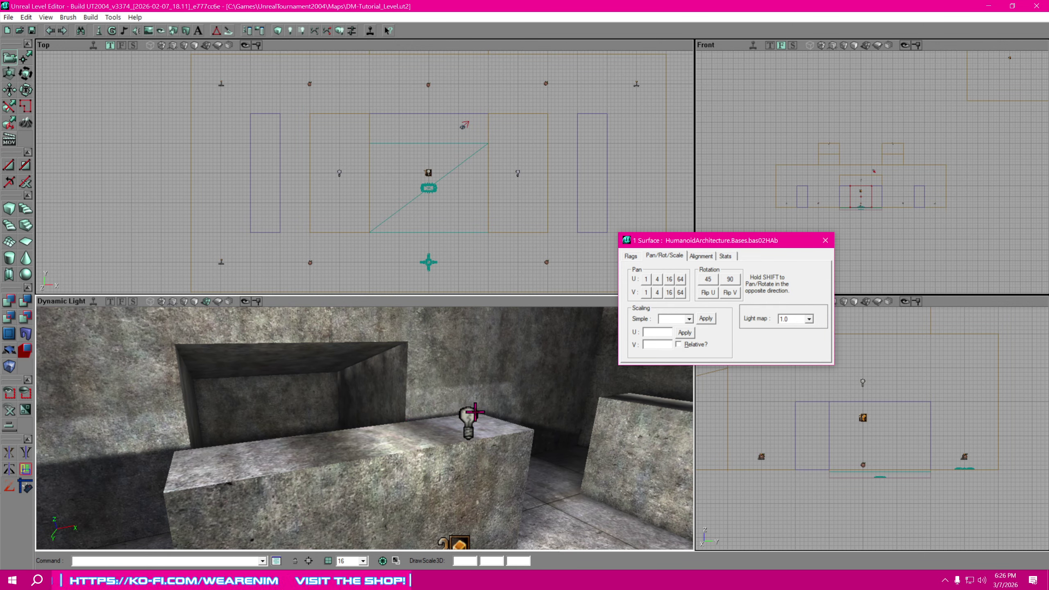
Examine the shadow edges on the wall beside the opening and compare them with the neighbouring walls and raised blocks.
right_drag(506, 423, 514, 443)
click(463, 400)
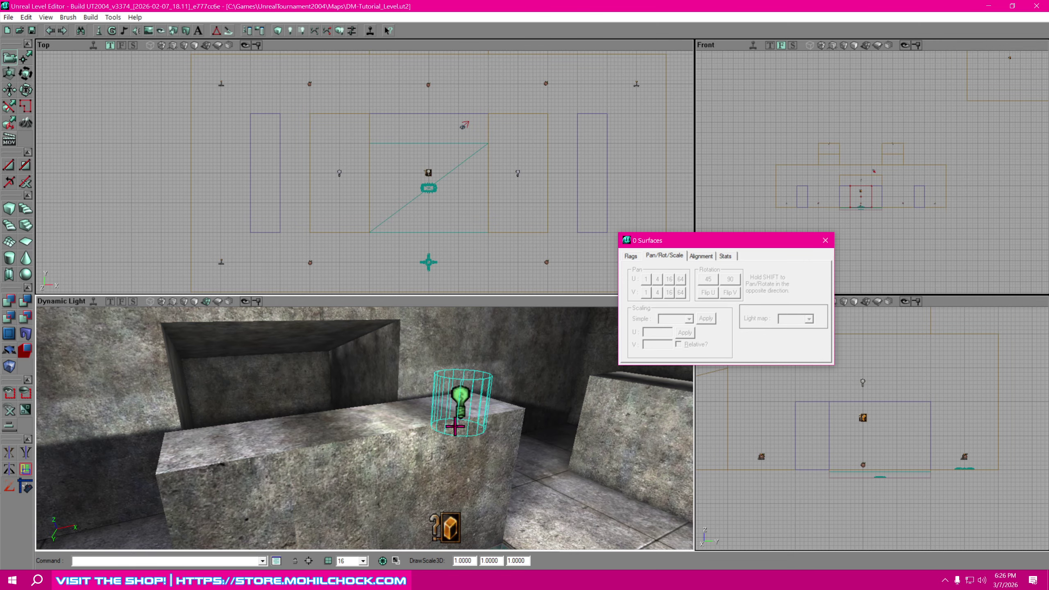
right_drag(455, 427, 475, 391)
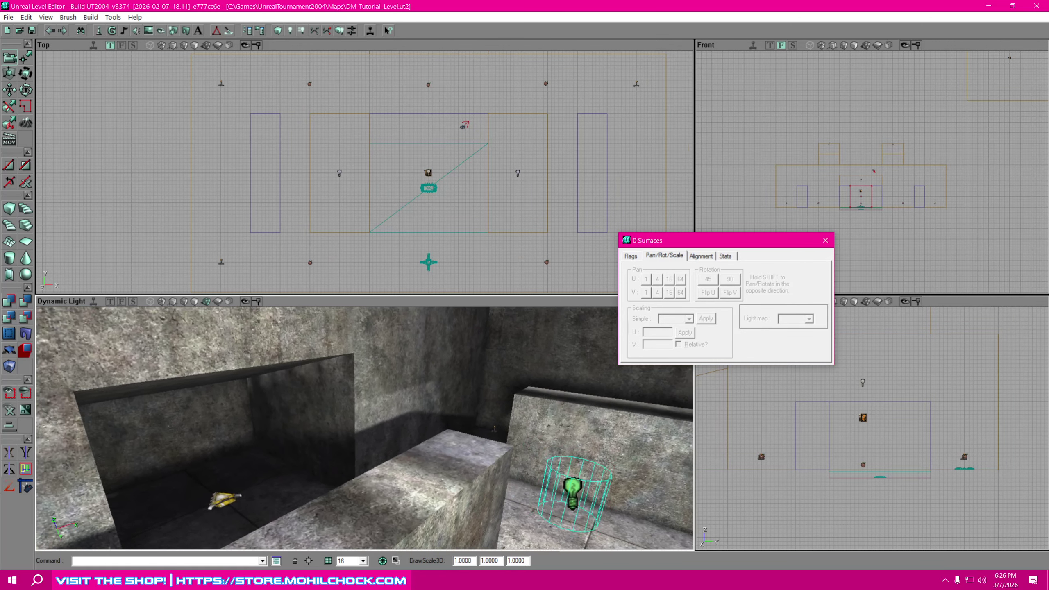
drag(475, 433, 511, 452)
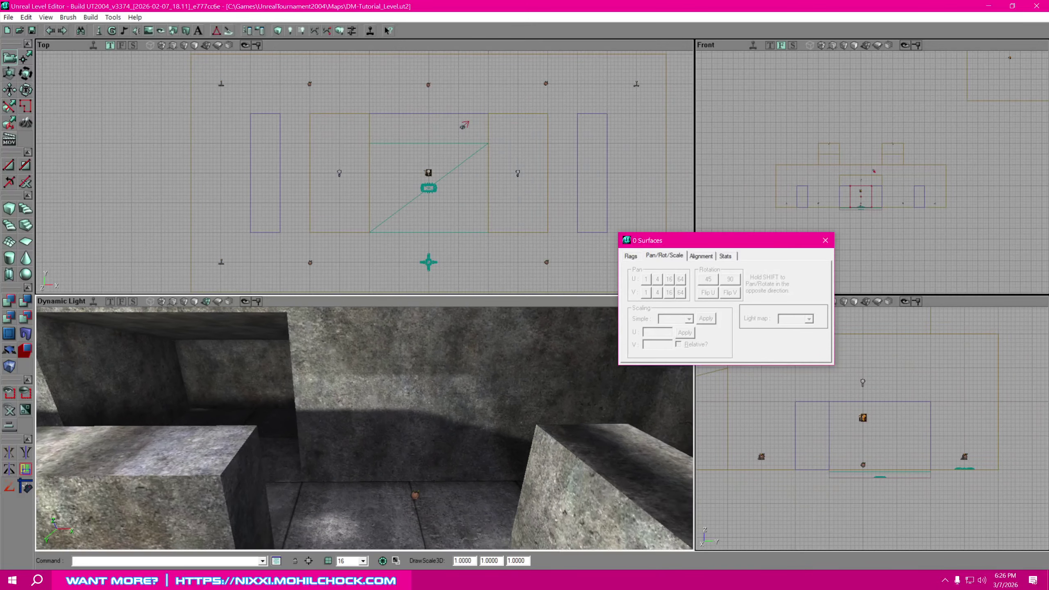
drag(485, 433, 409, 393)
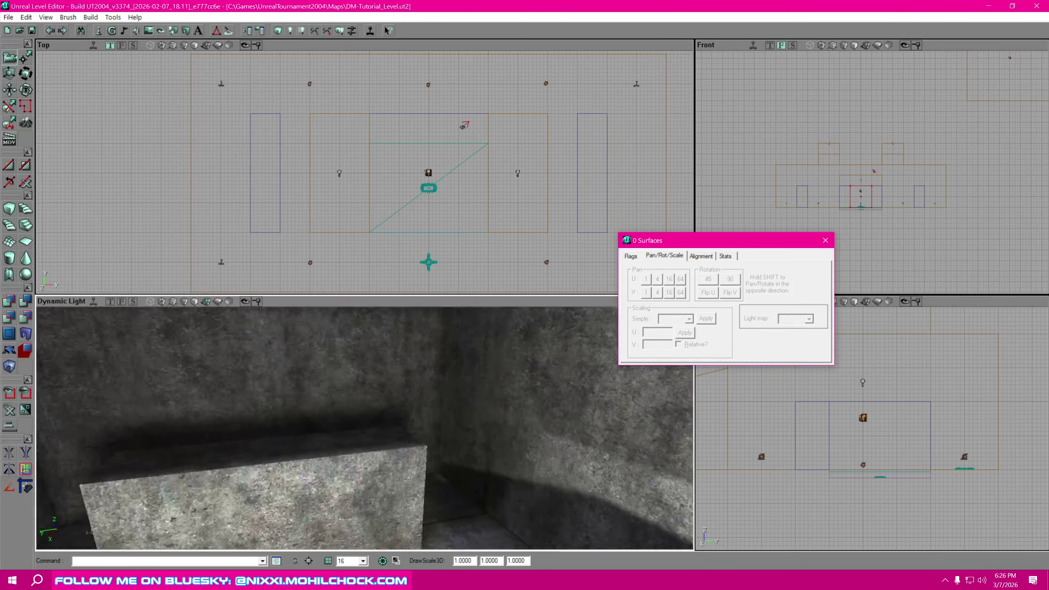
right_drag(409, 393, 467, 372)
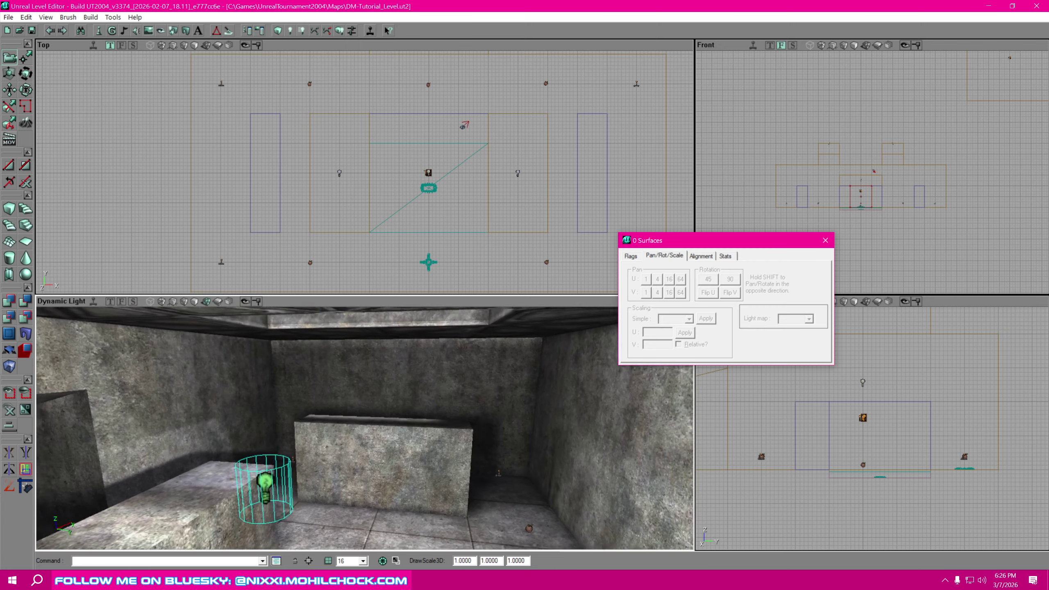
drag(466, 372, 393, 354)
drag(475, 426, 475, 425)
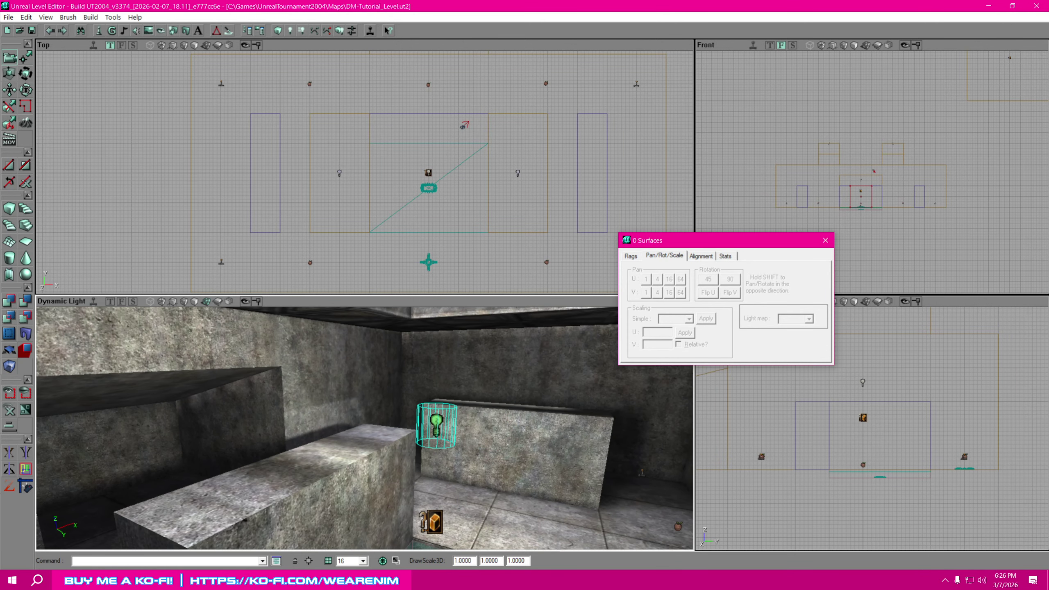
Select all surfaces of the level, starting from the large wall surface beside the recessed opening.
click(328, 379)
right_click(331, 382)
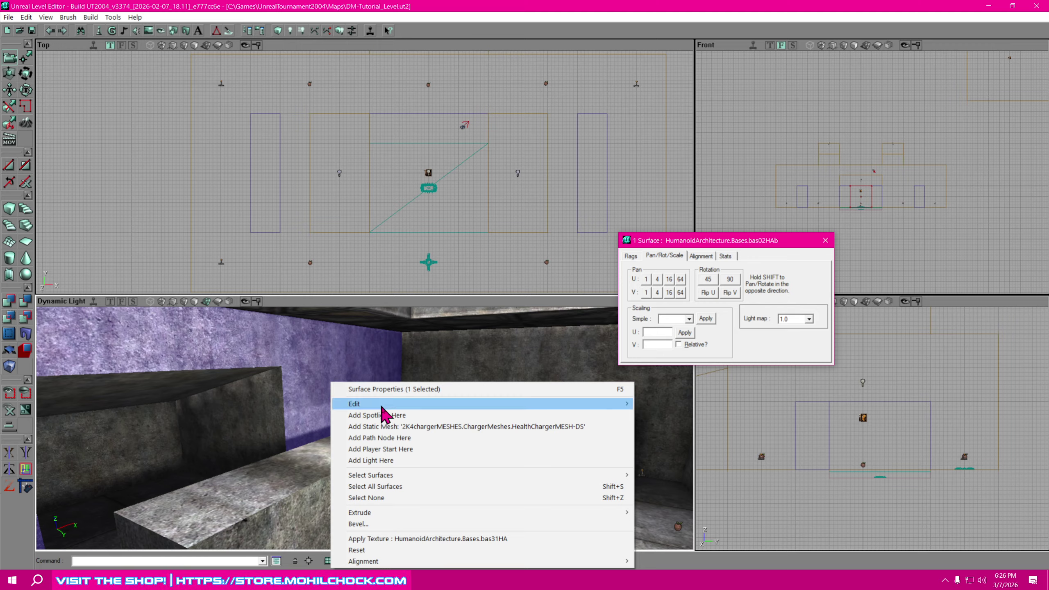
click(411, 488)
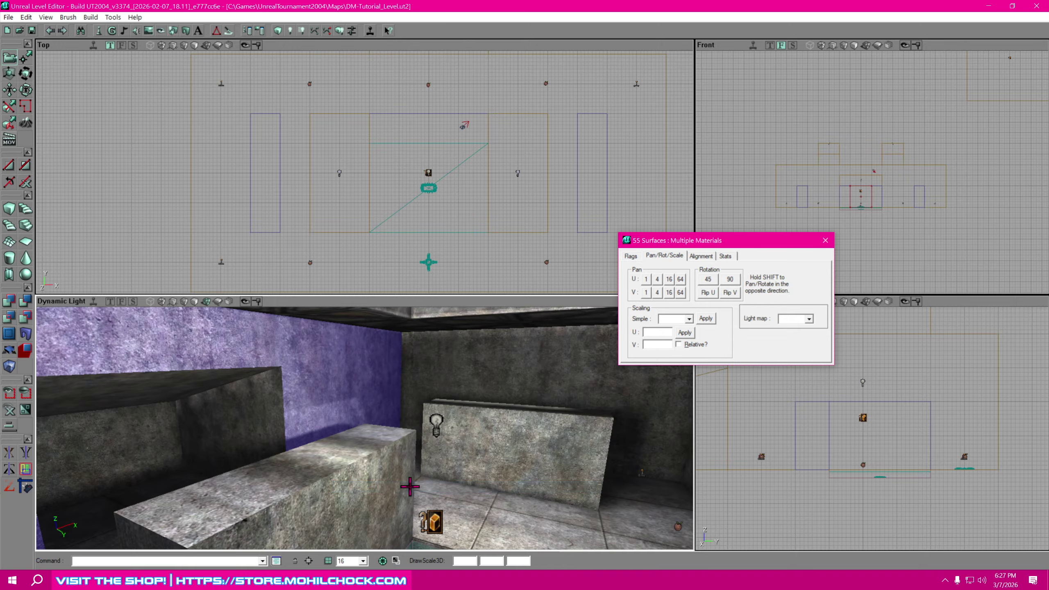
mouse_move(425, 390)
right_down()
mouse_move(431, 396)
mouse_move(414, 384)
right_up()
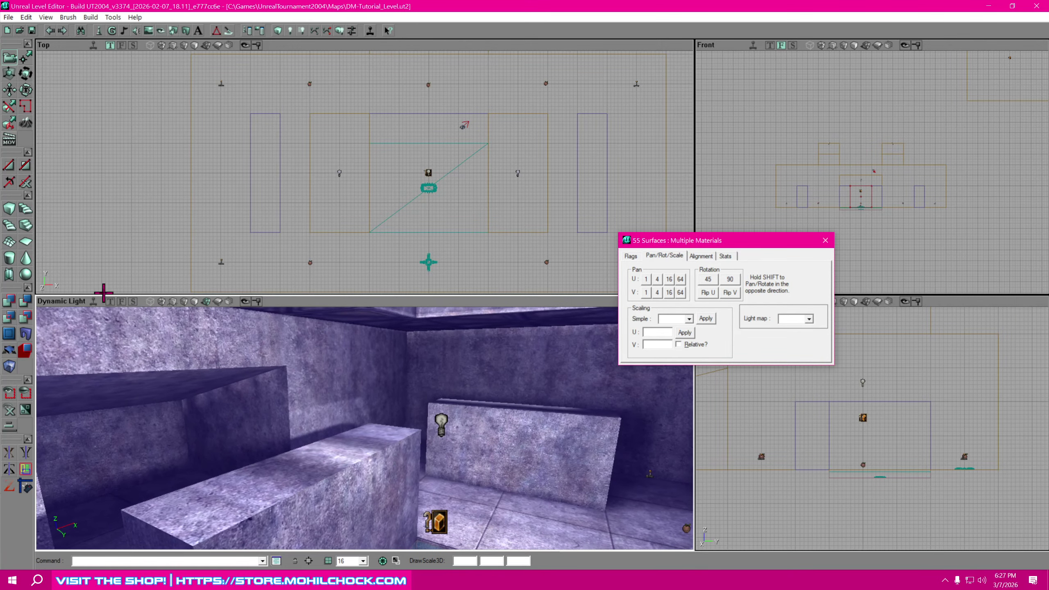
Turn on realtime preview in the perspective, Front, Side and Top viewports, keeping the surface properties window out of the way.
click(93, 301)
drag(776, 241, 612, 262)
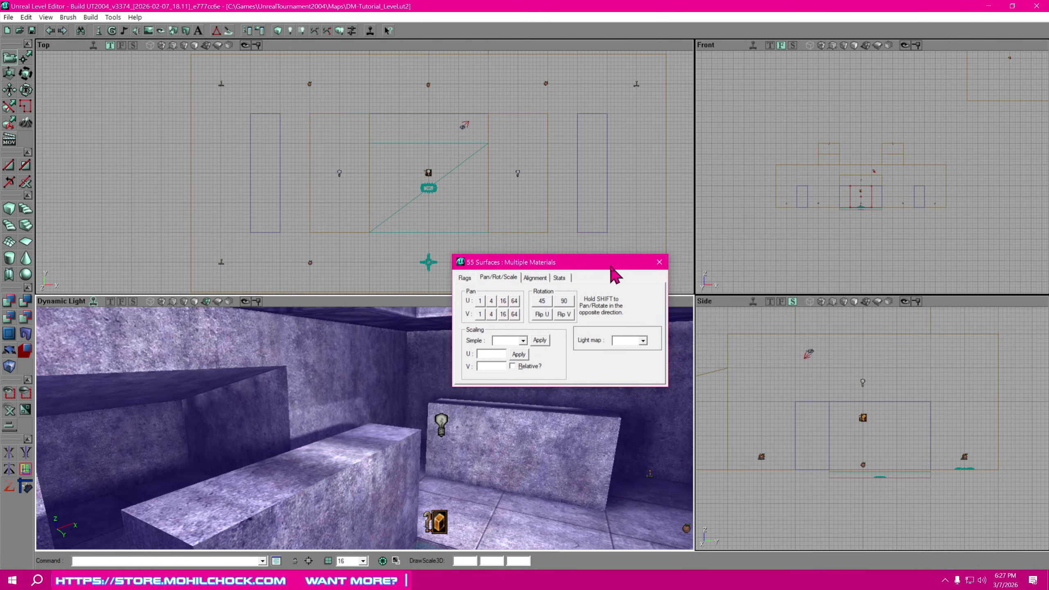
click(752, 45)
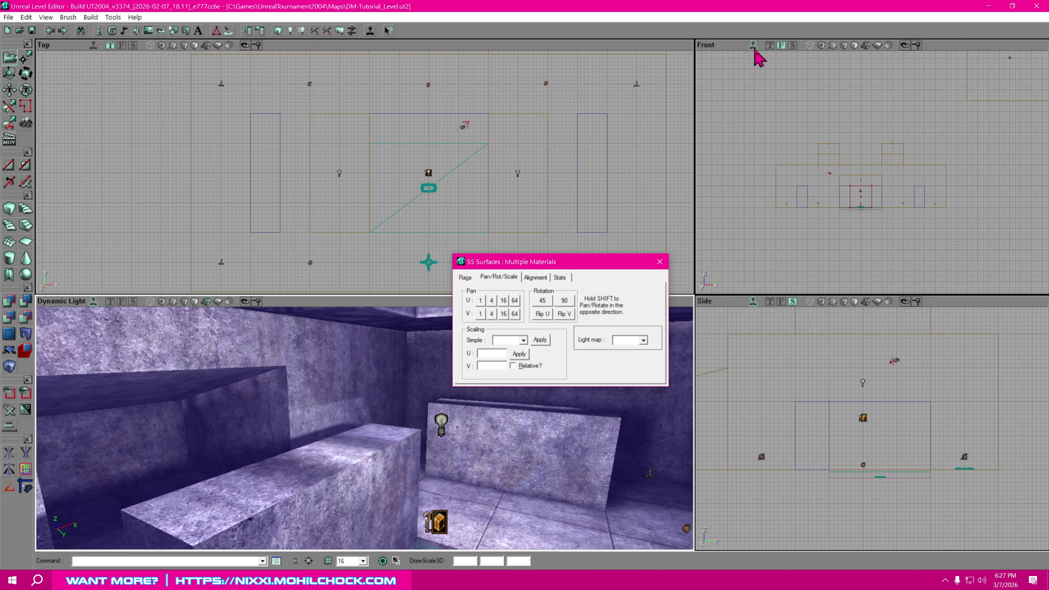
click(94, 45)
mouse_move(570, 265)
mouse_down()
mouse_move(702, 278)
mouse_move(718, 294)
mouse_up()
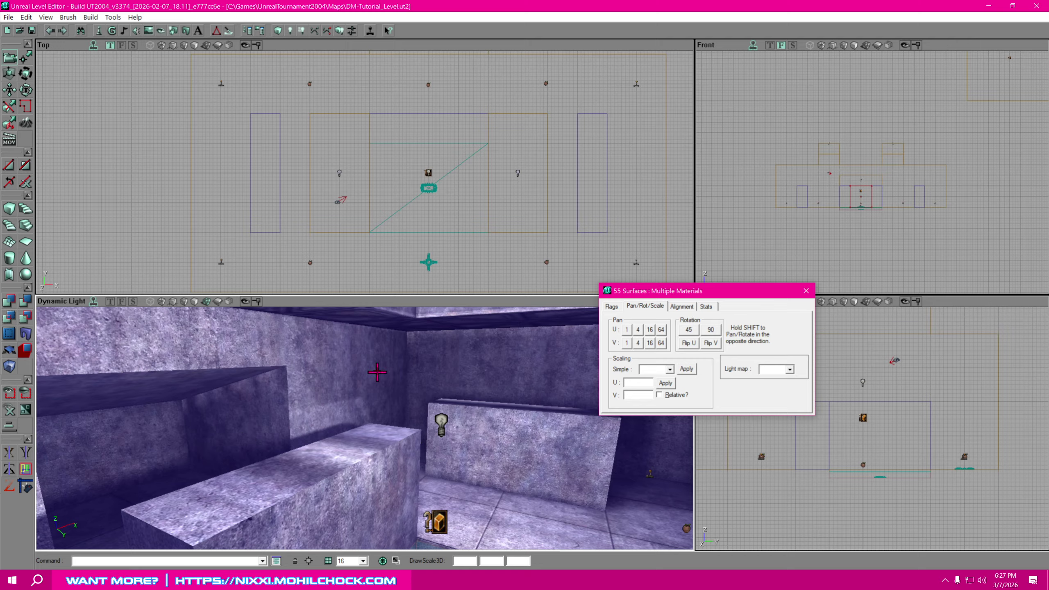
Set the light map resolution of all selected surfaces to 4.0 and close the surface properties.
click(789, 371)
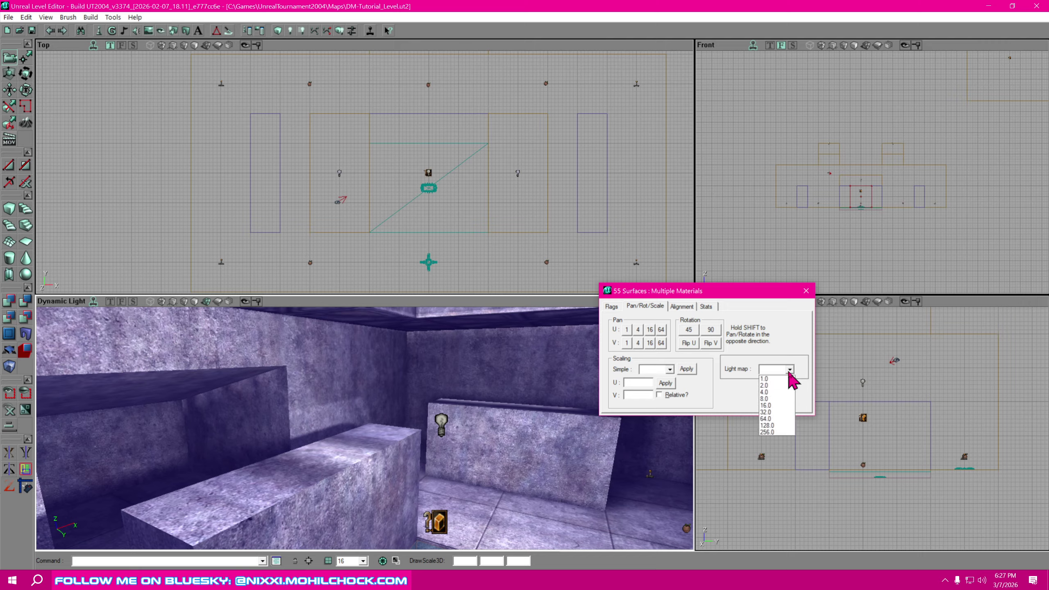
click(772, 386)
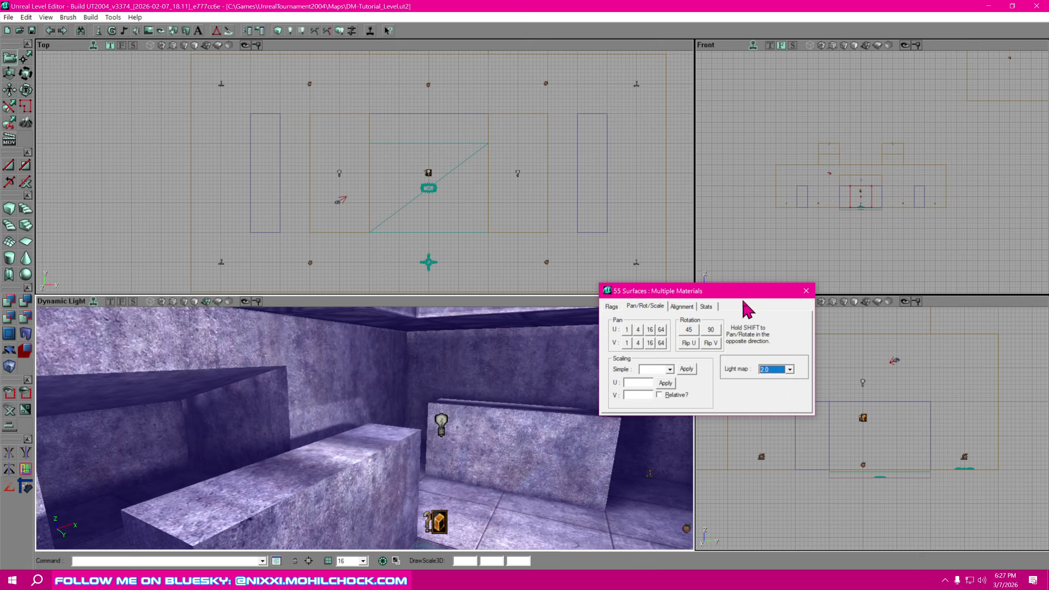
click(789, 370)
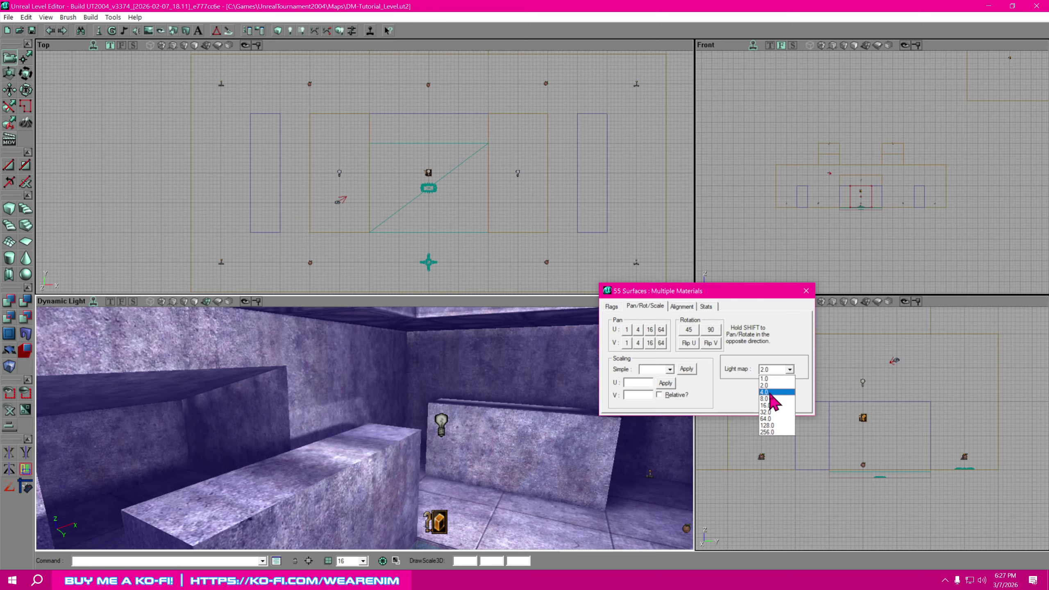
click(770, 393)
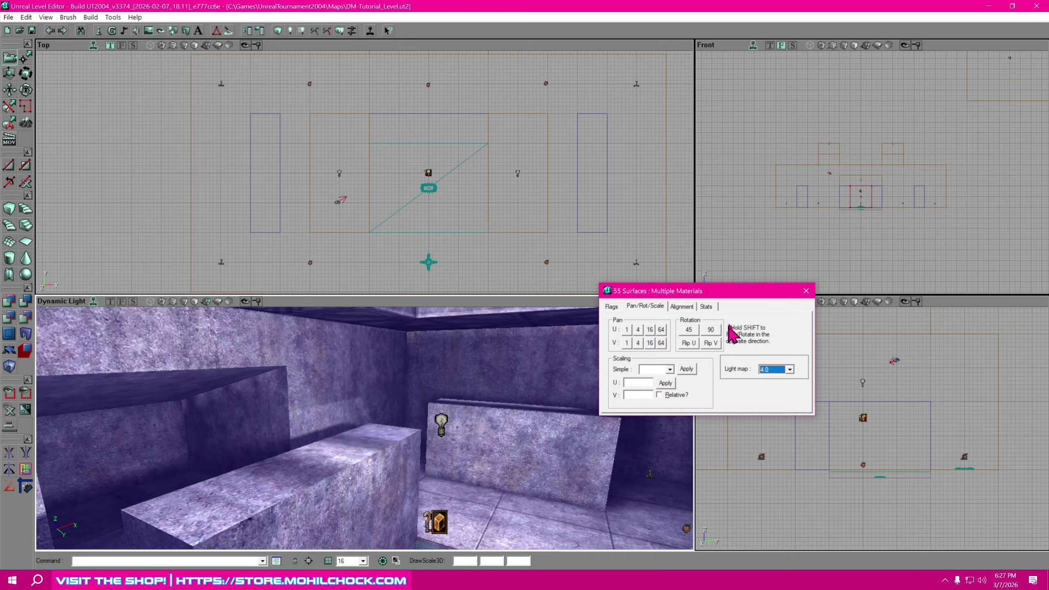
drag(729, 291, 749, 317)
click(826, 318)
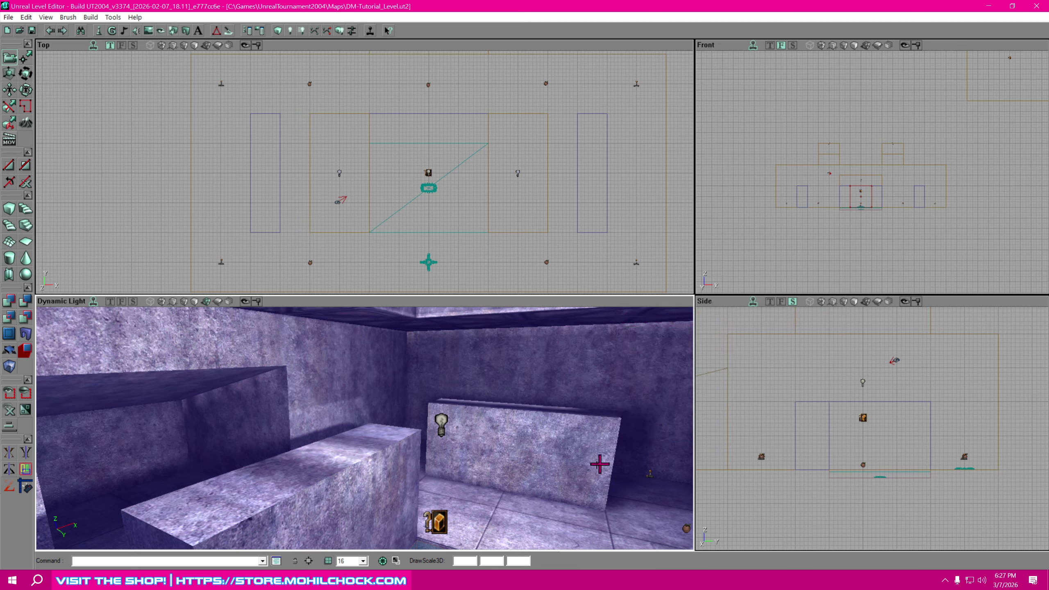
Deselect all surfaces and rebuild the level's lighting.
key(shift+n)
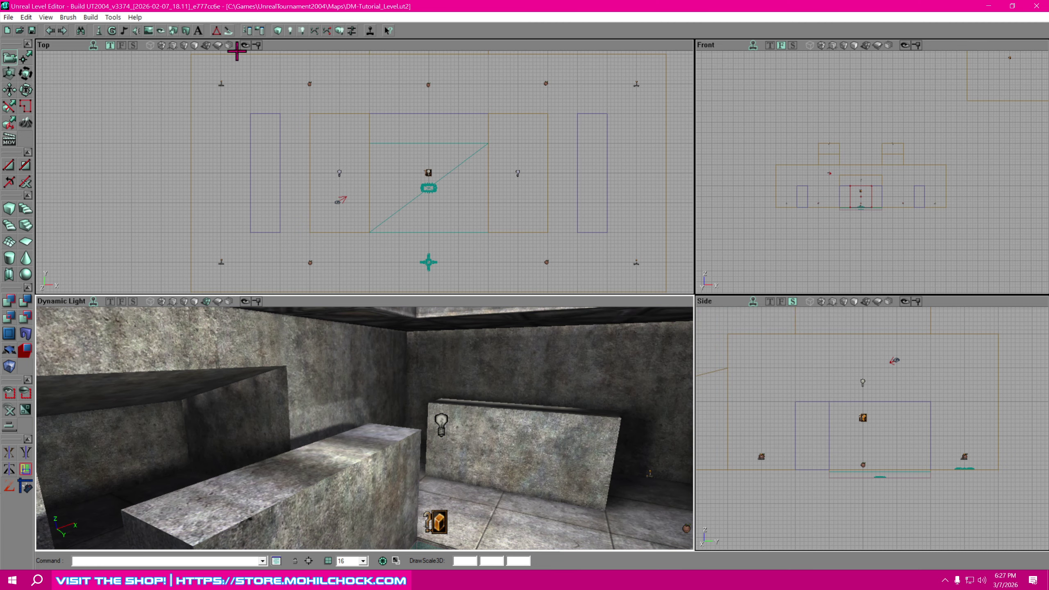
click(340, 30)
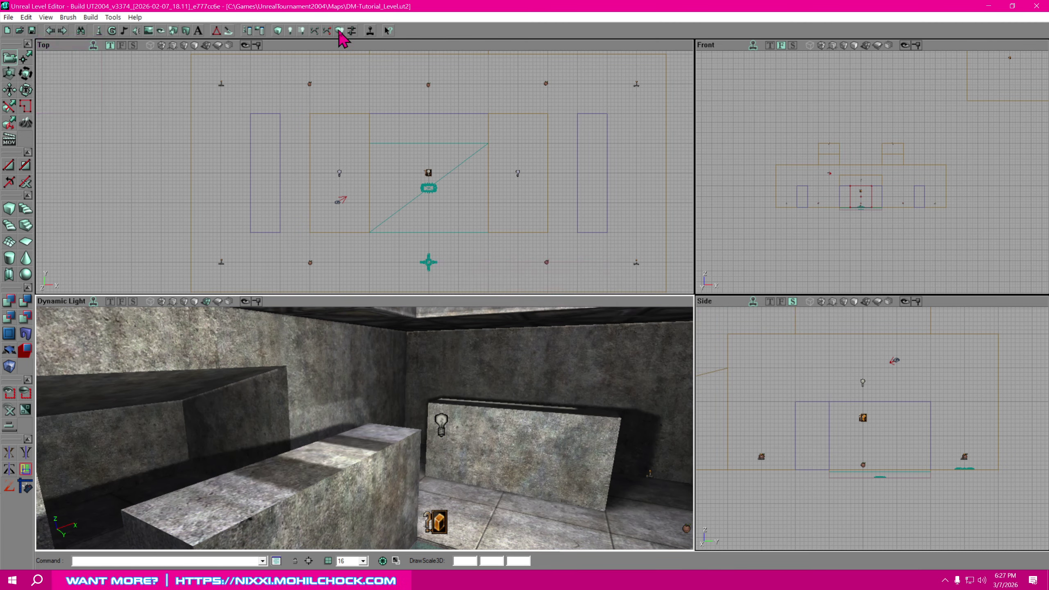
Examine the shadow edges on the raised blocks, the recessed opening and the ceiling skylights from several angles.
right_drag(497, 436, 359, 450)
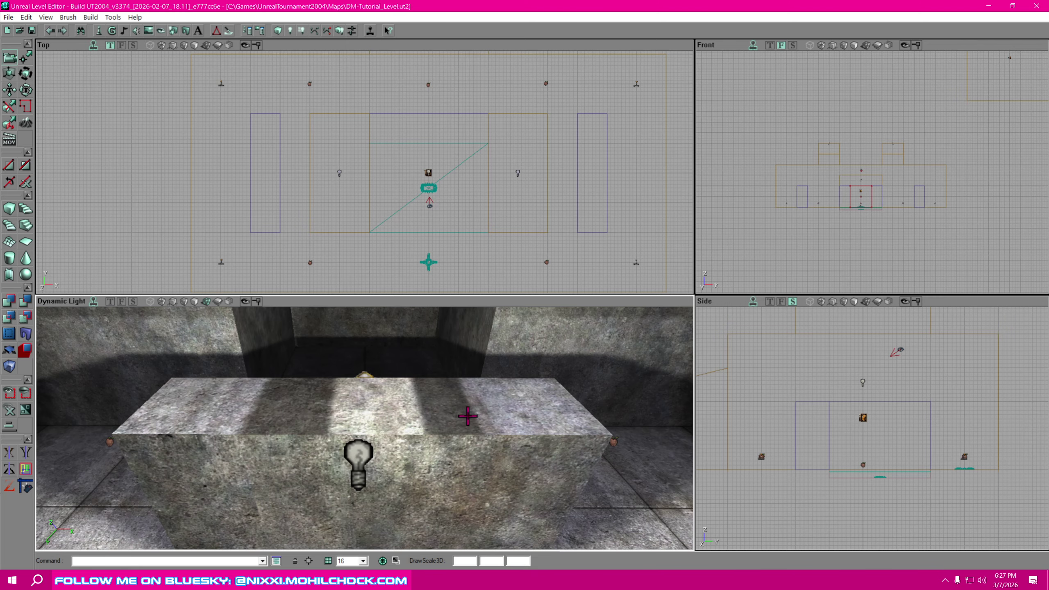
mouse_move(468, 417)
mouse_down()
mouse_move(453, 422)
mouse_move(453, 451)
mouse_move(468, 416)
mouse_up()
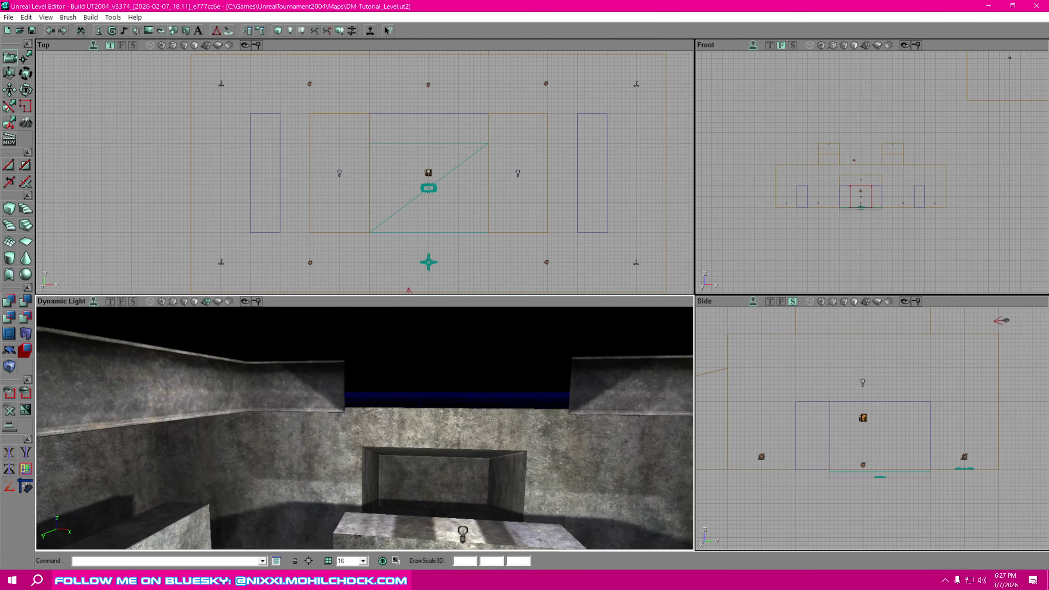
right_drag(425, 413, 389, 391)
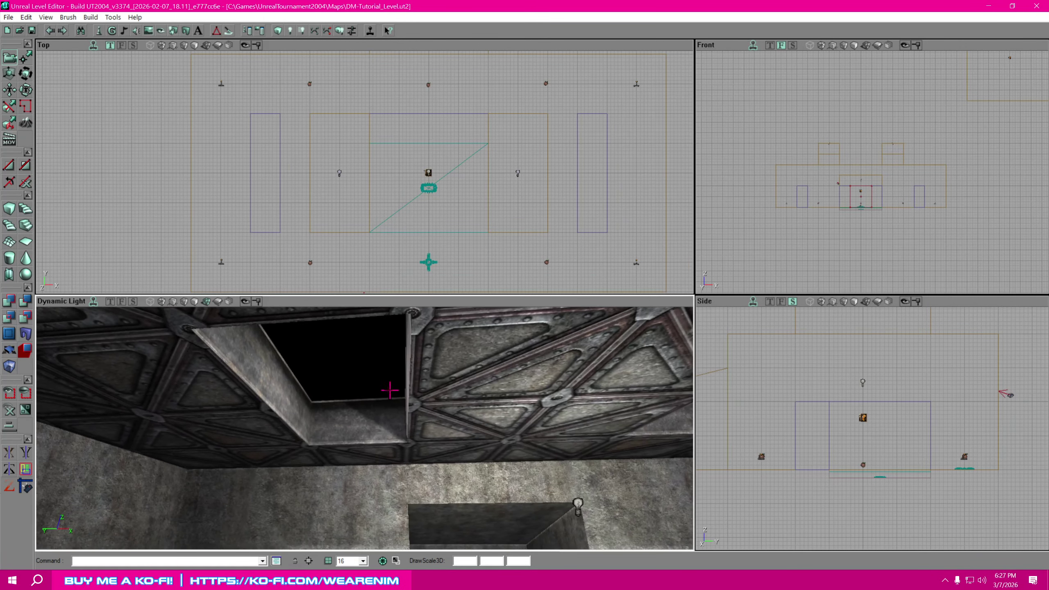
right_drag(369, 346, 393, 378)
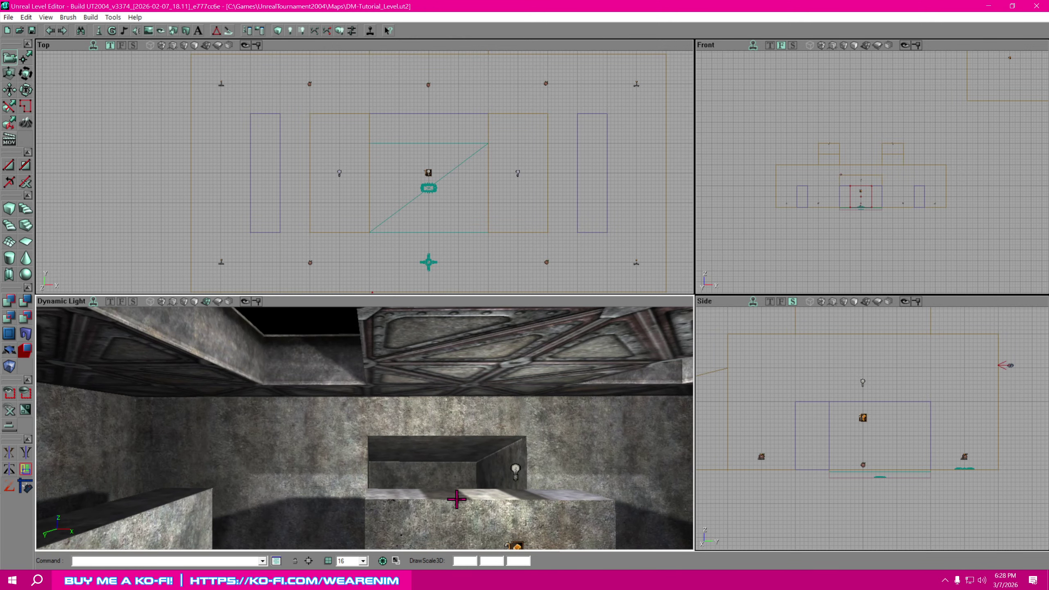
right_drag(520, 506, 519, 507)
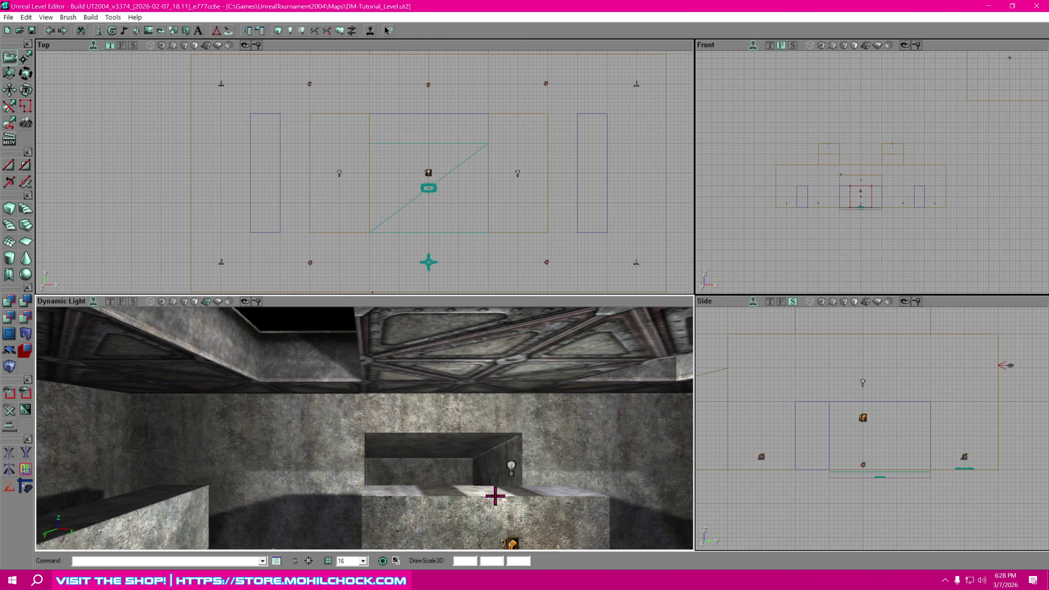
right_drag(533, 500, 562, 494)
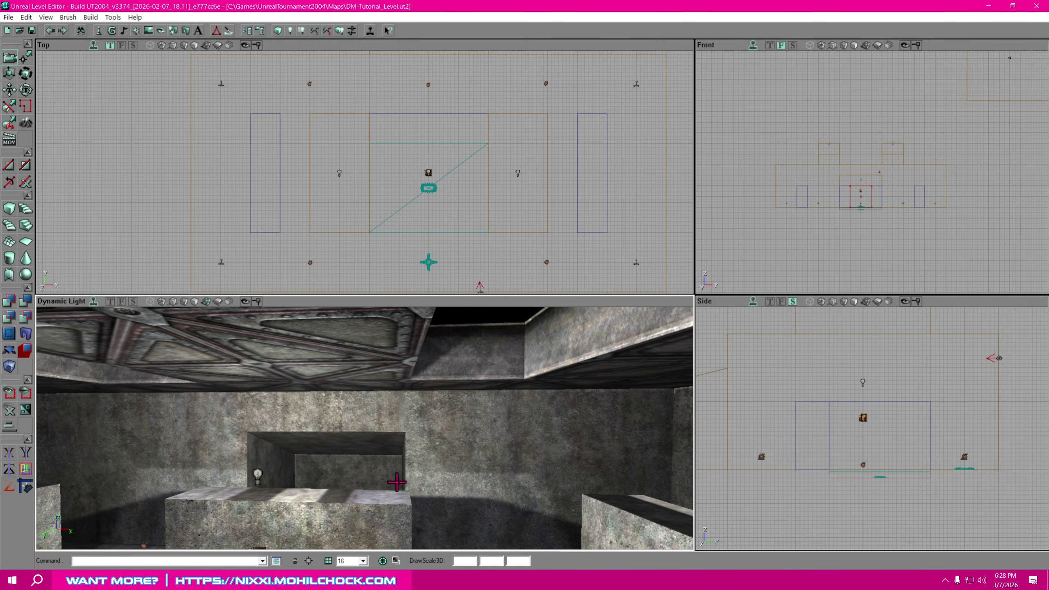
drag(365, 428, 347, 372)
right_drag(347, 372, 479, 422)
middle_drag(479, 422, 397, 405)
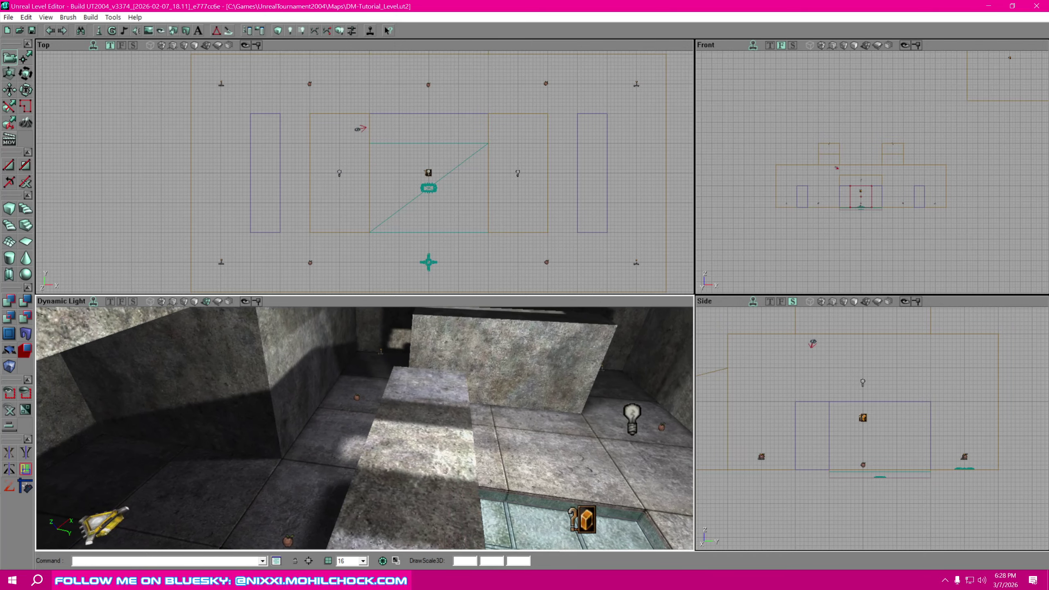
drag(372, 368, 372, 337)
middle_drag(364, 428, 438, 434)
right_drag(438, 434, 409, 430)
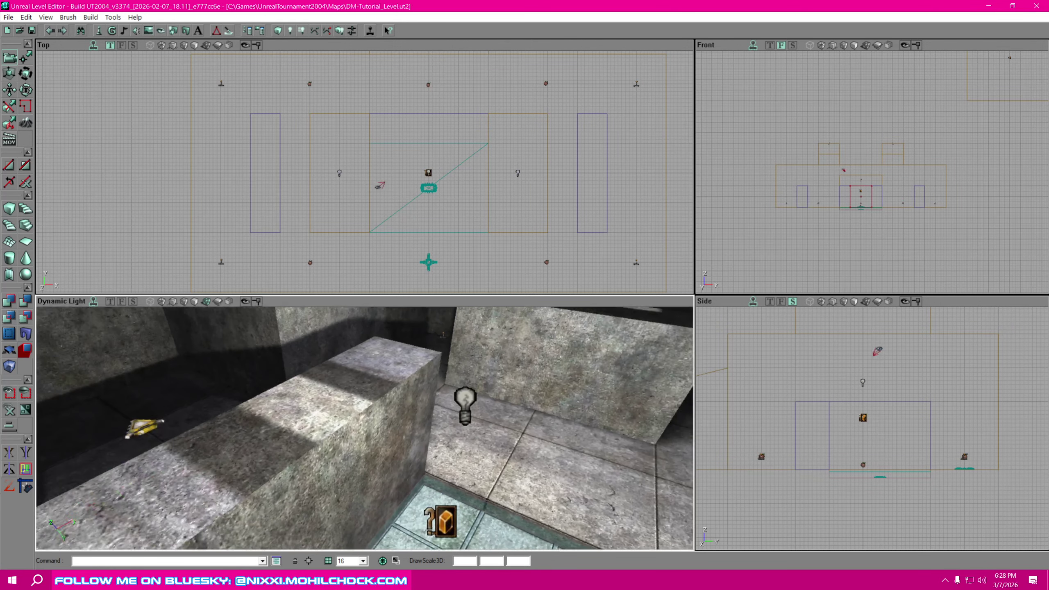
drag(409, 429, 409, 483)
right_drag(409, 484, 397, 467)
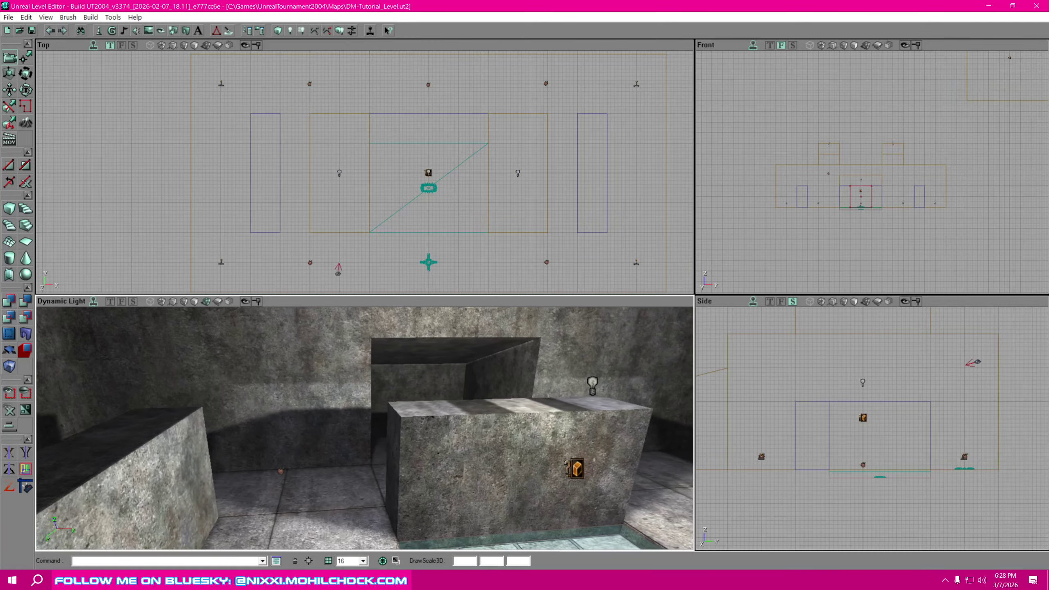
Inspect the lighting and shadows around the whole room, including the side blocks, corners, ceiling and pool.
drag(397, 467, 392, 484)
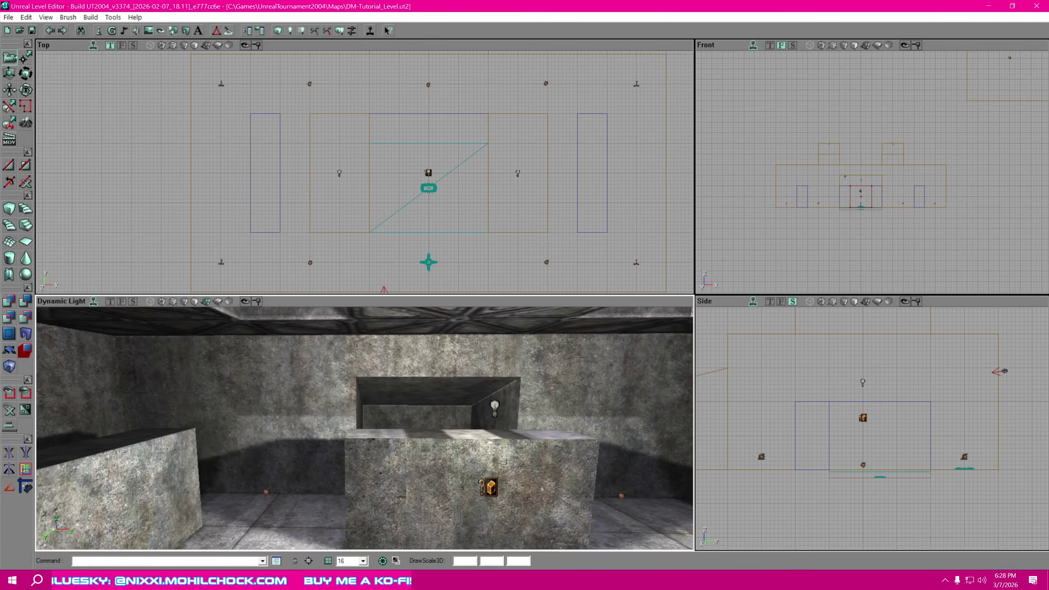
middle_drag(393, 484, 355, 483)
right_drag(356, 483, 405, 462)
middle_drag(404, 463, 331, 484)
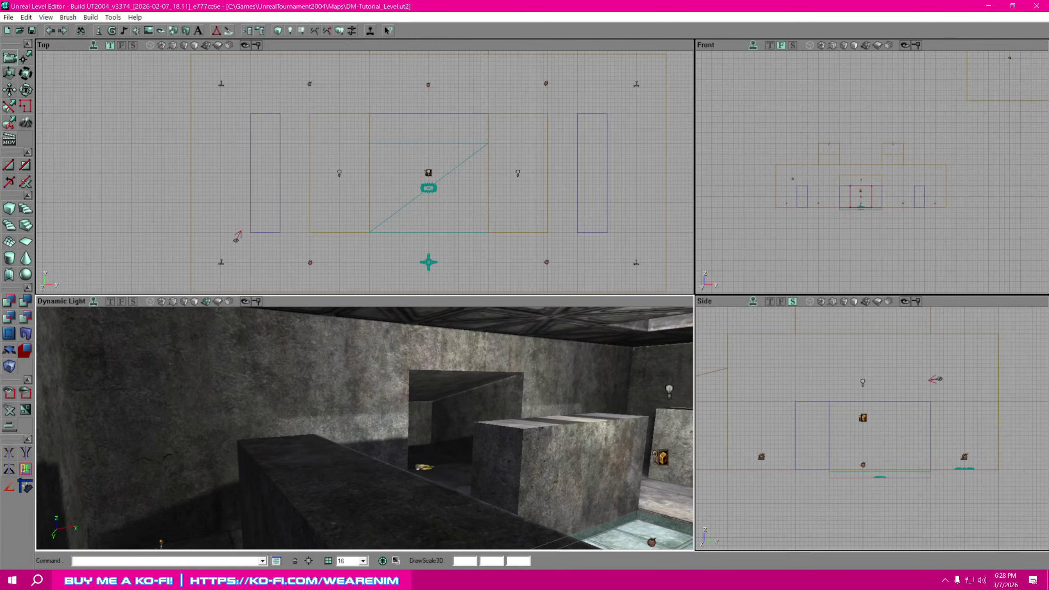
right_drag(331, 484, 331, 500)
middle_drag(331, 500, 352, 488)
drag(351, 488, 359, 479)
drag(322, 374, 318, 383)
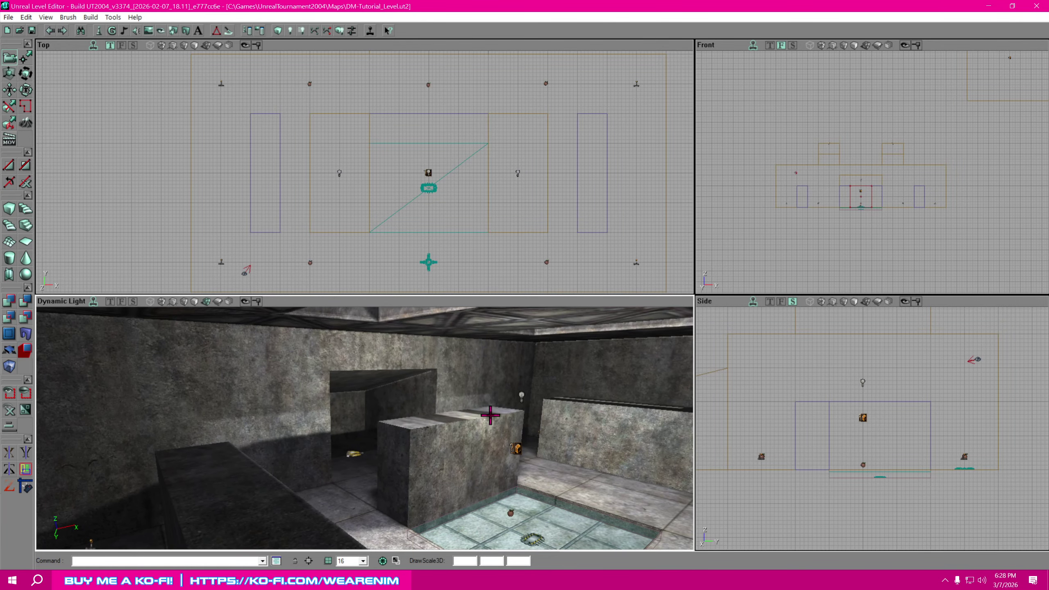
middle_drag(318, 383, 360, 399)
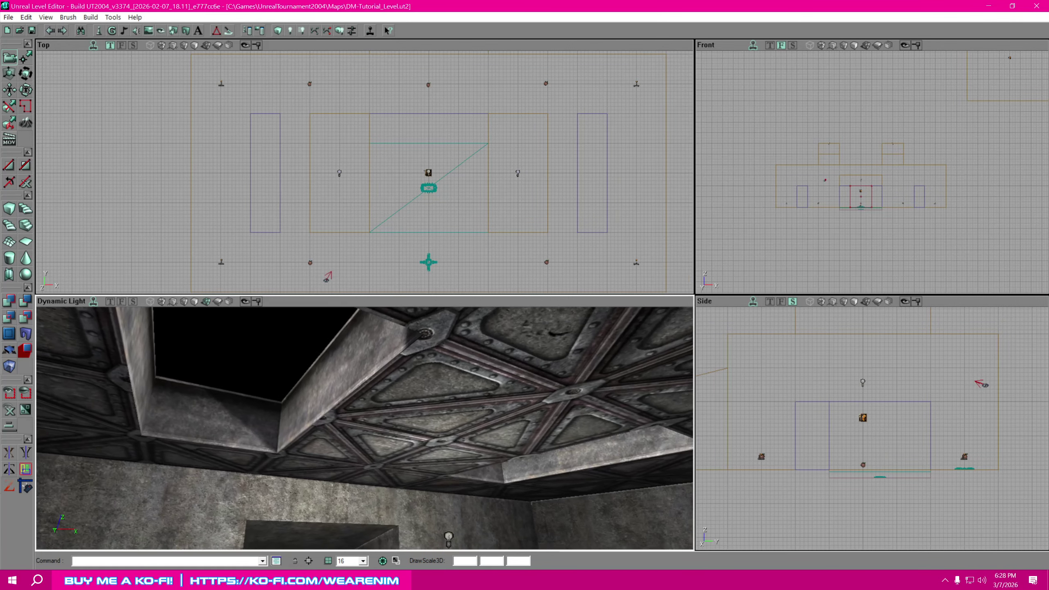
right_drag(360, 399, 314, 444)
mouse_move(314, 444)
middle_down()
mouse_move(347, 454)
mouse_move(413, 447)
middle_up()
right_drag(413, 446, 388, 459)
middle_drag(389, 458, 450, 422)
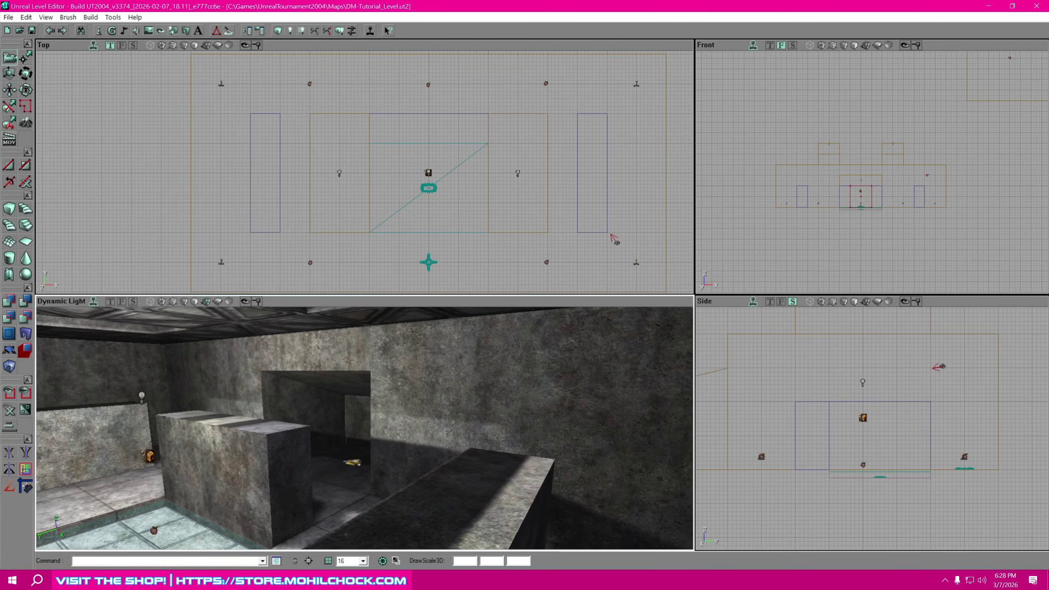
drag(450, 422, 508, 467)
middle_drag(509, 467, 409, 464)
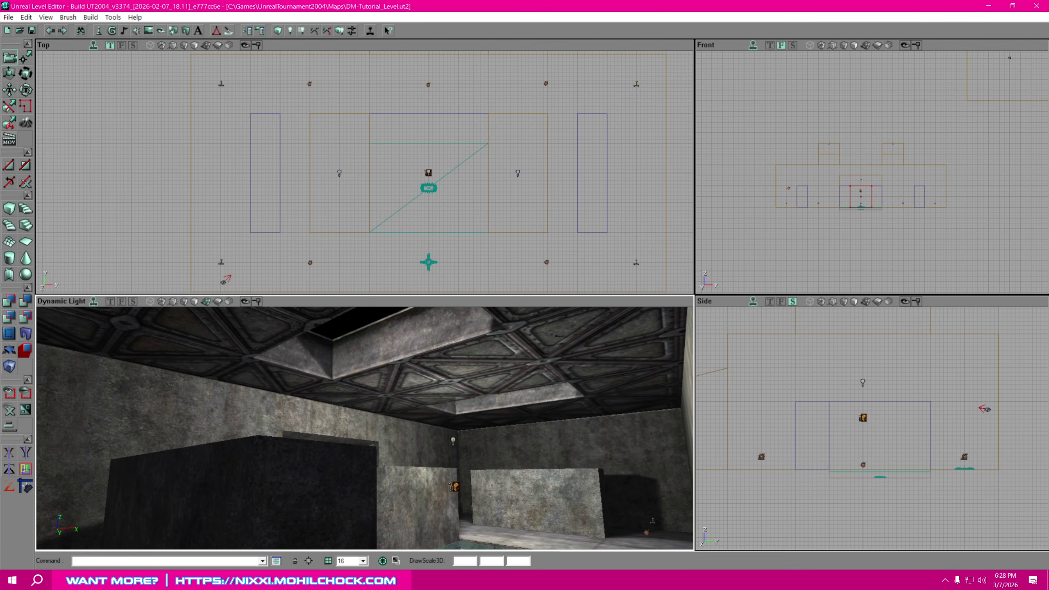
mouse_move(365, 428)
right_down()
mouse_move(298, 428)
mouse_move(330, 413)
mouse_move(330, 446)
mouse_move(380, 438)
right_up()
drag(366, 428, 322, 432)
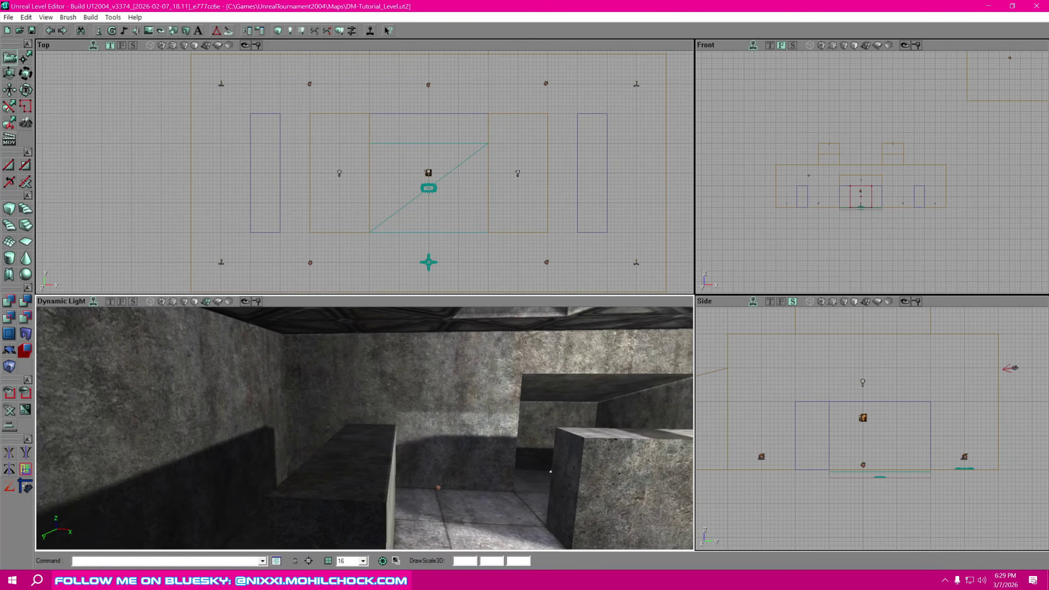
right_drag(322, 432, 384, 430)
drag(384, 430, 334, 434)
right_drag(334, 434, 351, 434)
right_drag(569, 414, 573, 418)
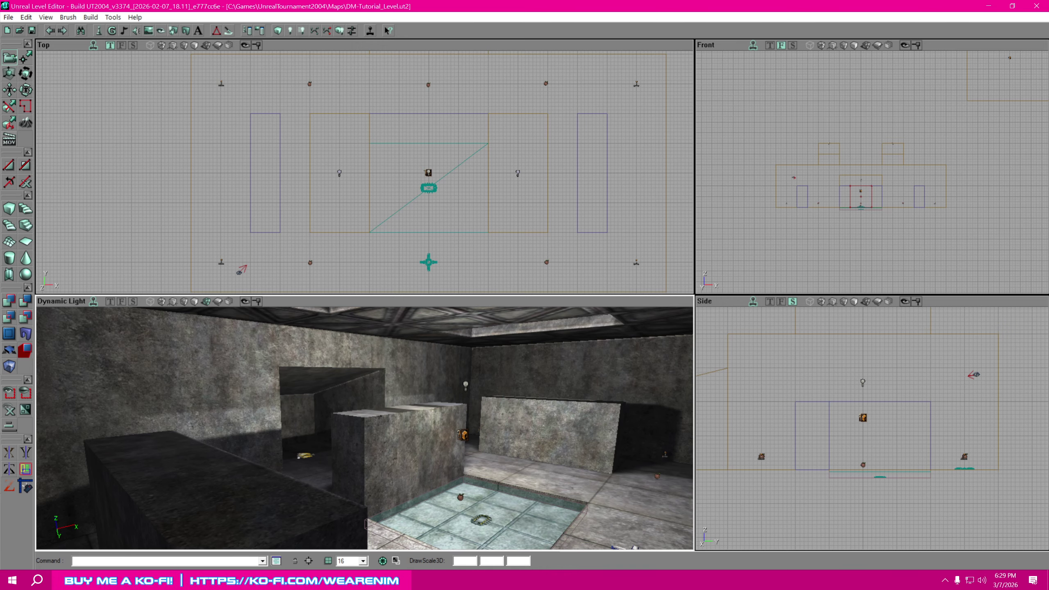
Bring the Actor Classes browser into view over the viewports.
drag(1048, 62, 878, 48)
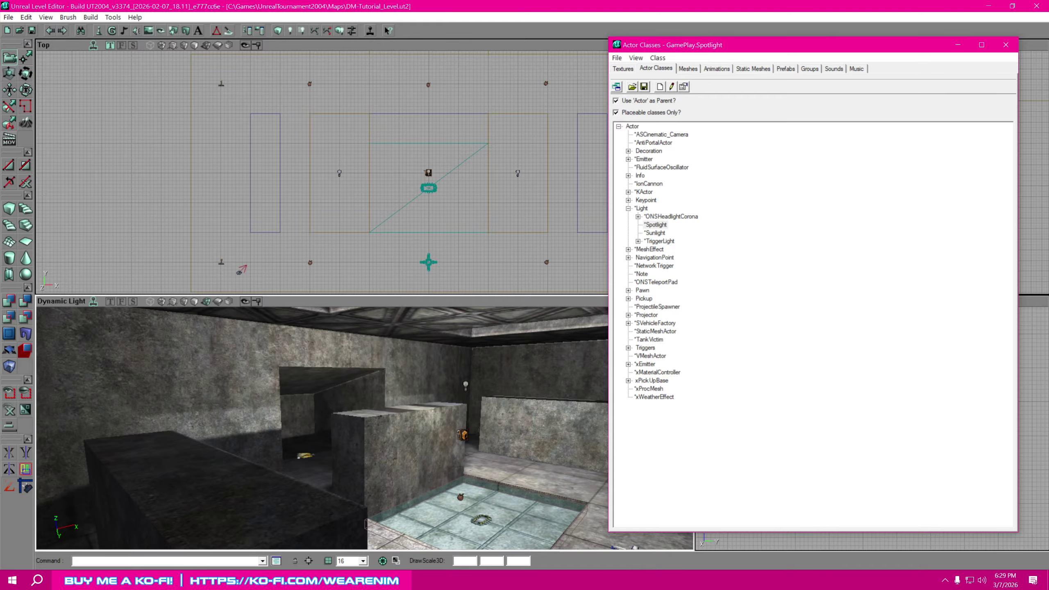